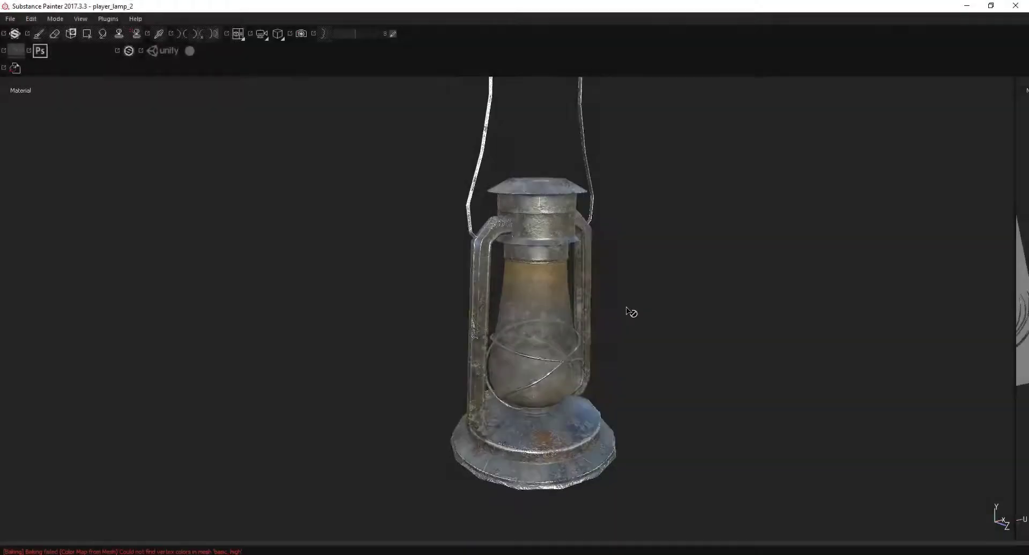
- Collapse and hide the Steel Stained layer group
{"action": "mouse_move", "coordinate": [625, 310]}
{"action": "left_mouse_down", "text": "alt"}
{"action": "mouse_move", "coordinate": [615, 284]}
{"action": "mouse_move", "coordinate": [586, 280]}
{"action": "left_mouse_up", "text": "alt"}
{"action": "mouse_move", "coordinate": [587, 280]}
{"action": "right_mouse_down", "text": "shift"}
{"action": "mouse_move", "coordinate": [627, 282]}
{"action": "mouse_move", "coordinate": [605, 282]}
{"action": "right_mouse_up", "text": "shift"}
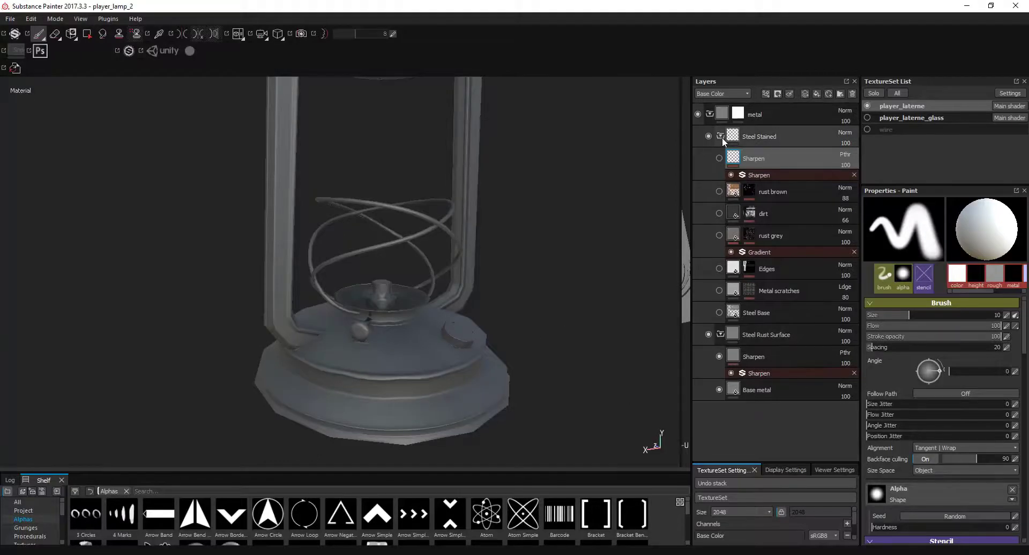
{"action": "left_click", "coordinate": [721, 137]}
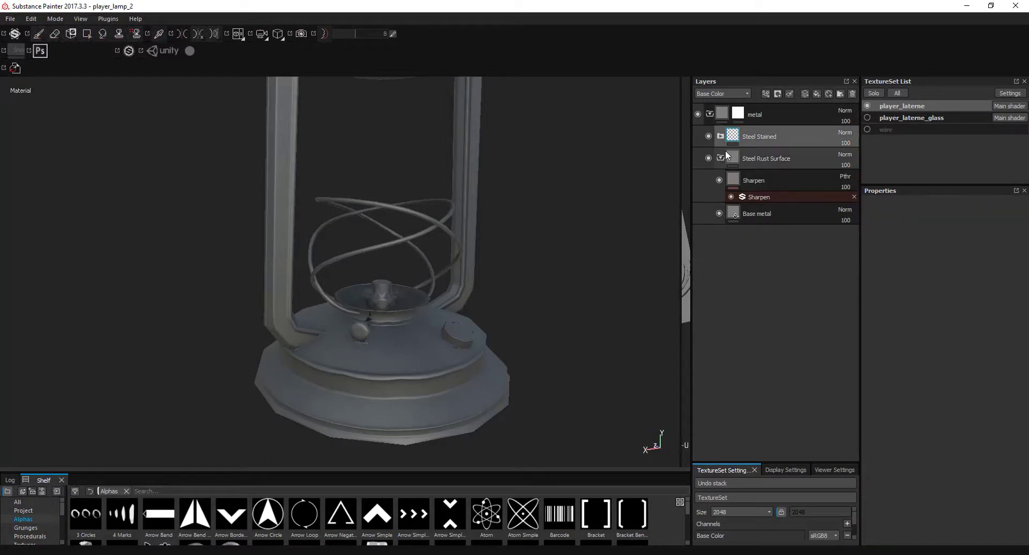
{"action": "left_click", "coordinate": [707, 136]}
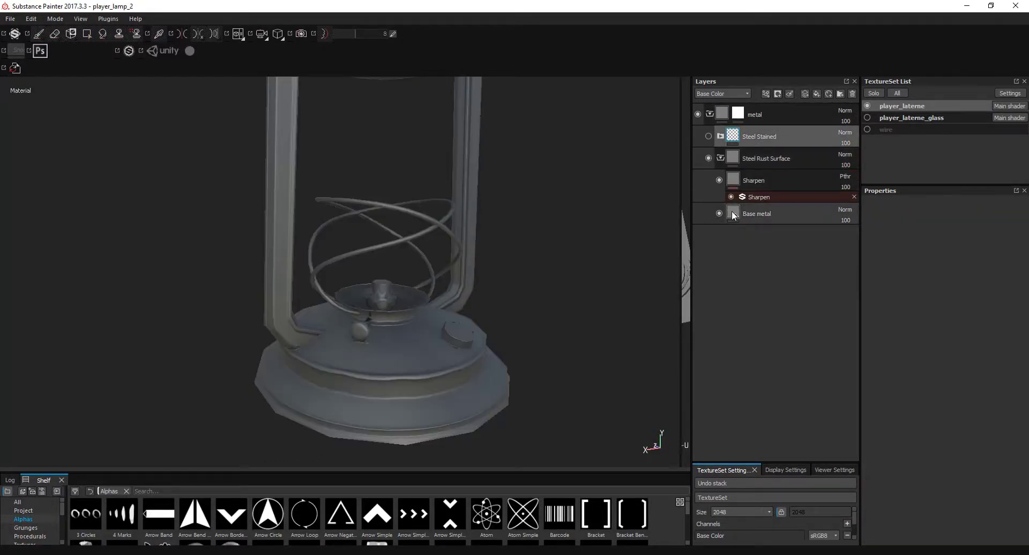
- Inspect the Base metal fill and the Sharpen filter's intensity, then delete the Sharpen layer
{"action": "left_click", "coordinate": [734, 215]}
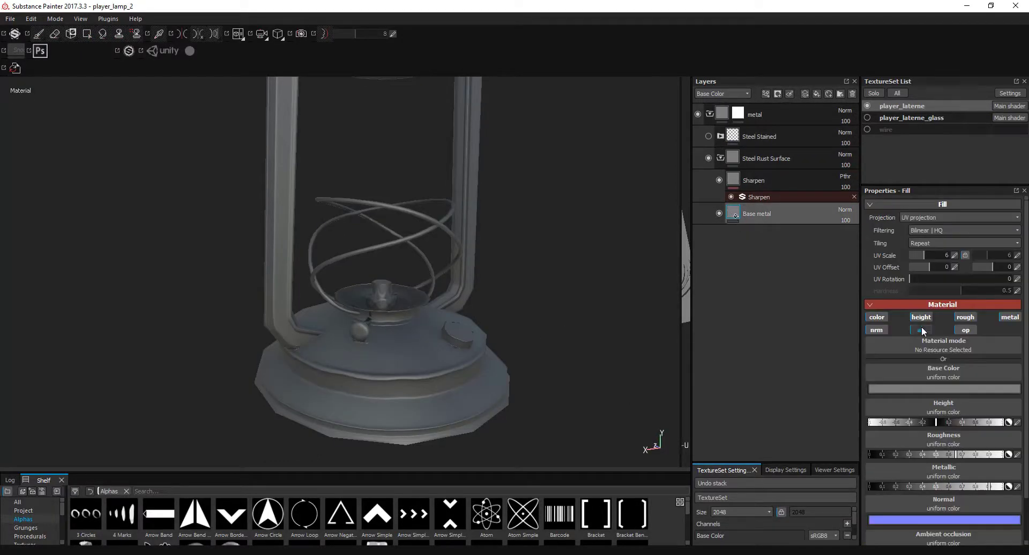
{"action": "left_click", "coordinate": [731, 178]}
{"action": "left_click", "coordinate": [749, 195]}
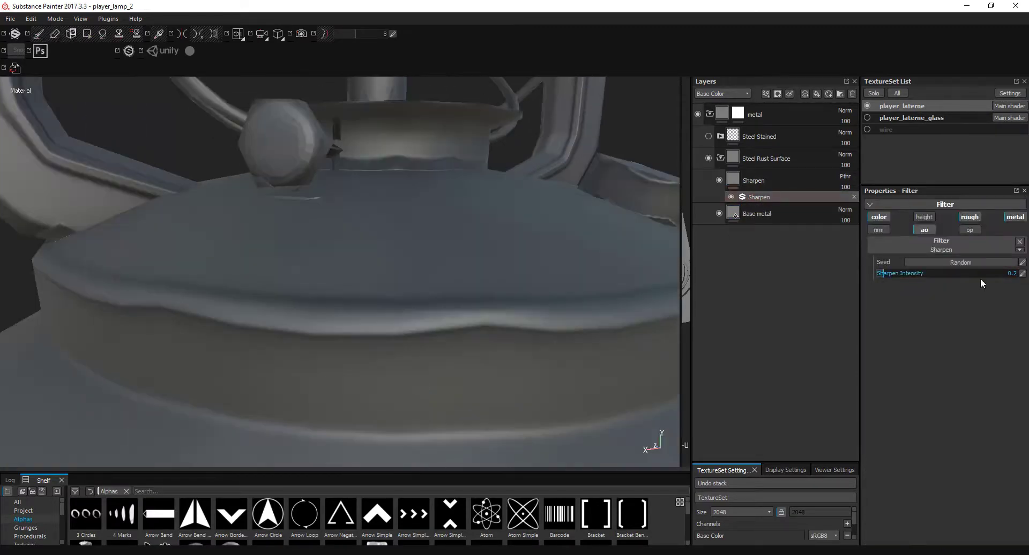
{"action": "left_click", "coordinate": [809, 178]}
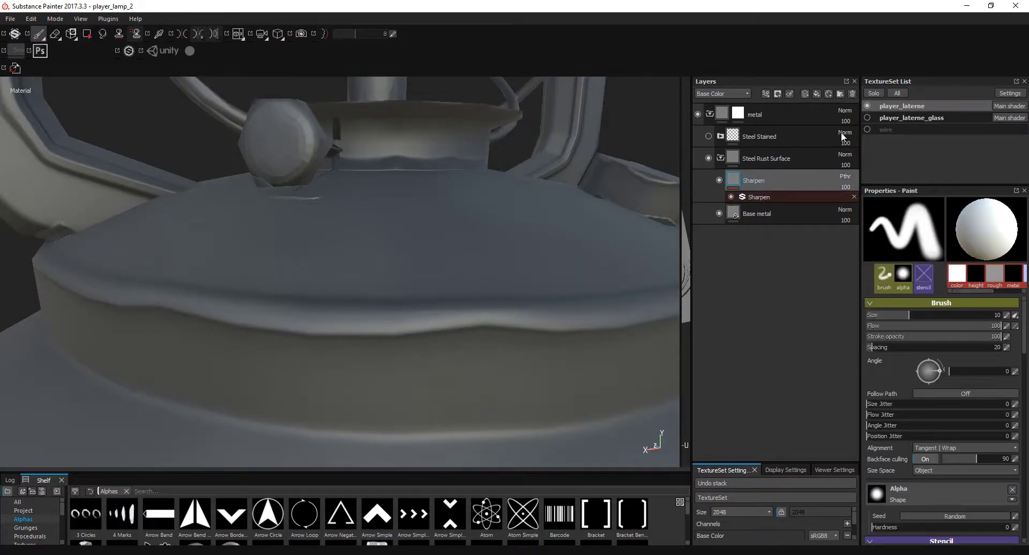
{"action": "key", "text": "Delete"}
- Collapse Steel Rust Surface, then expand the Steel Stained group and make it visible again
{"action": "left_click", "coordinate": [720, 158]}
{"action": "left_click", "coordinate": [720, 136]}
{"action": "left_click", "coordinate": [709, 136]}
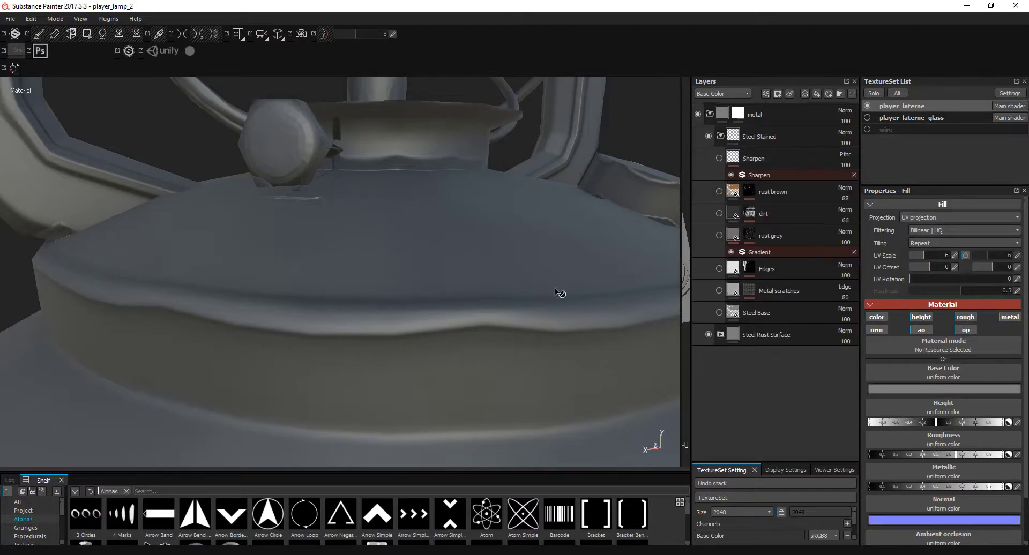
{"action": "mouse_move", "coordinate": [554, 291]}
{"action": "left_mouse_down", "text": "alt"}
{"action": "mouse_move", "coordinate": [500, 344]}
{"action": "mouse_move", "coordinate": [503, 259]}
{"action": "mouse_move", "coordinate": [471, 246]}
{"action": "mouse_move", "coordinate": [321, 235]}
{"action": "mouse_move", "coordinate": [602, 336]}
{"action": "mouse_move", "coordinate": [518, 368]}
{"action": "left_mouse_up", "text": "alt"}
- Check the Steel Base material settings and turn on the Metal scratches layer
{"action": "left_click", "coordinate": [732, 312]}
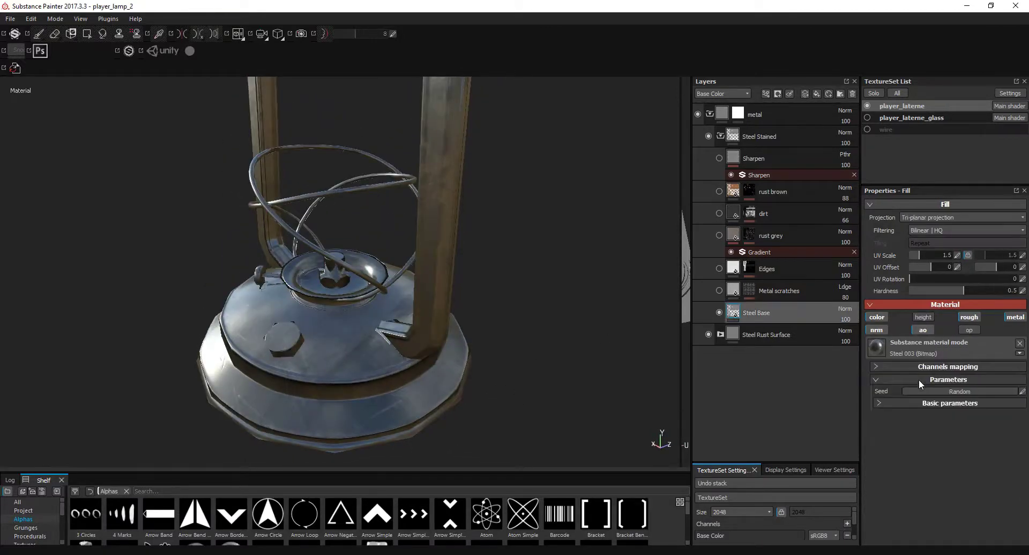
{"action": "mouse_move", "coordinate": [422, 352]}
{"action": "right_mouse_down", "text": "alt"}
{"action": "mouse_move", "coordinate": [487, 349]}
{"action": "mouse_move", "coordinate": [455, 351]}
{"action": "right_mouse_up", "text": "alt"}
{"action": "left_click", "coordinate": [719, 290]}
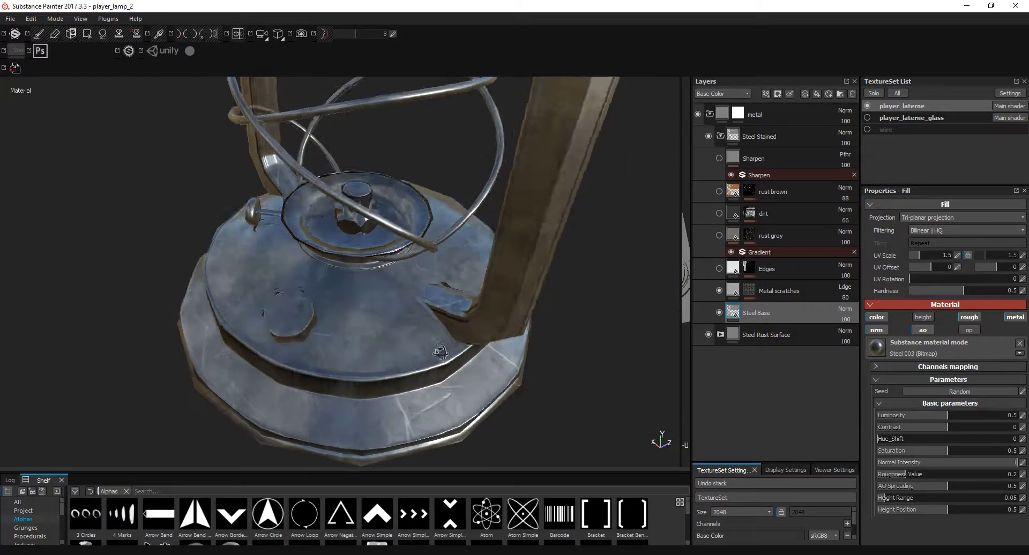
{"action": "mouse_move", "coordinate": [536, 311]}
{"action": "left_mouse_down", "text": "alt"}
{"action": "mouse_move", "coordinate": [546, 320]}
{"action": "mouse_move", "coordinate": [592, 301]}
{"action": "mouse_move", "coordinate": [390, 312]}
{"action": "mouse_move", "coordinate": [480, 266]}
{"action": "left_mouse_up", "text": "alt"}
{"action": "mouse_move", "coordinate": [343, 279]}
{"action": "left_mouse_down", "text": "alt"}
{"action": "mouse_move", "coordinate": [310, 294]}
{"action": "mouse_move", "coordinate": [303, 272]}
{"action": "mouse_move", "coordinate": [343, 279]}
{"action": "left_mouse_up", "text": "alt"}
- Turn on the Edges wear layer, with MG Edge Damages at Level 0.74, Contrast 0.57, Intensity 0.43
{"action": "left_click", "coordinate": [719, 269]}
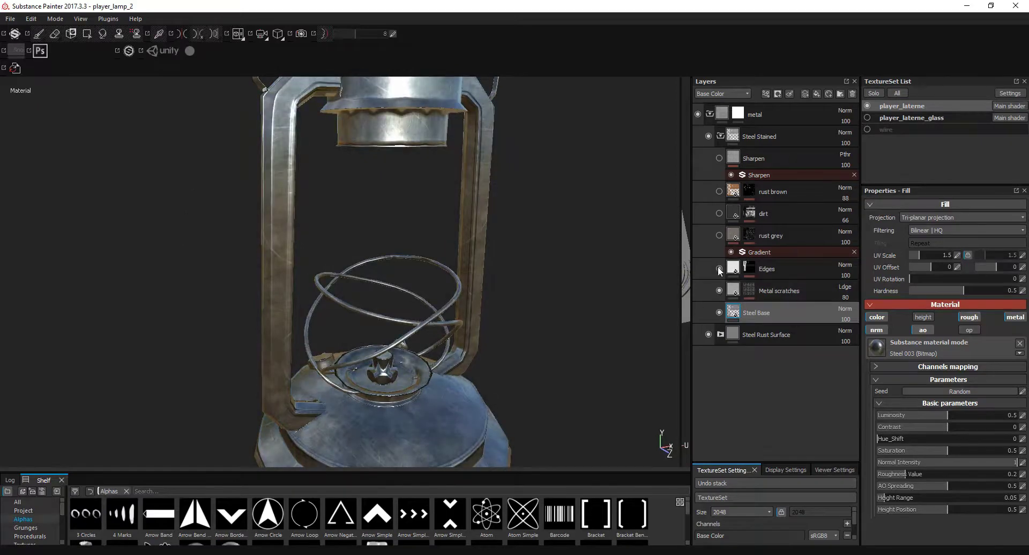
{"action": "middle_click_drag", "start_coordinate": [477, 294], "coordinate": [482, 214], "text": "alt"}
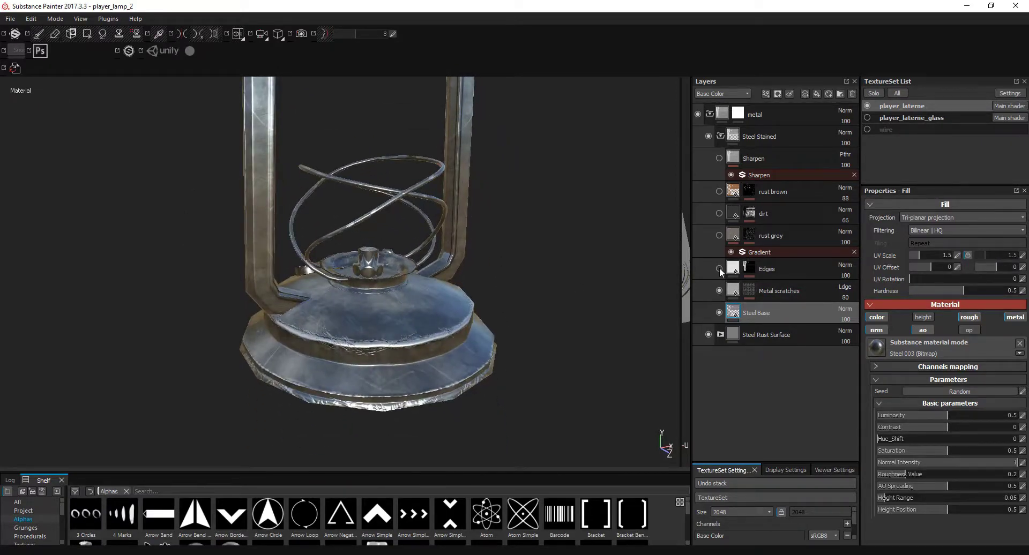
{"action": "scroll", "coordinate": [420, 302], "scroll_direction": "up", "scroll_amount": 3}
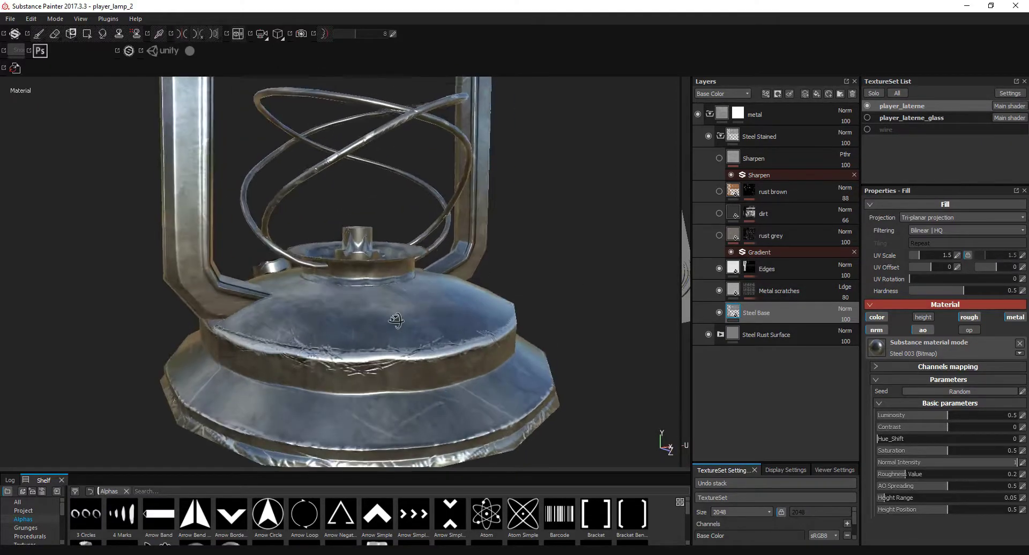
{"action": "scroll", "coordinate": [420, 301], "scroll_direction": "up", "scroll_amount": 3}
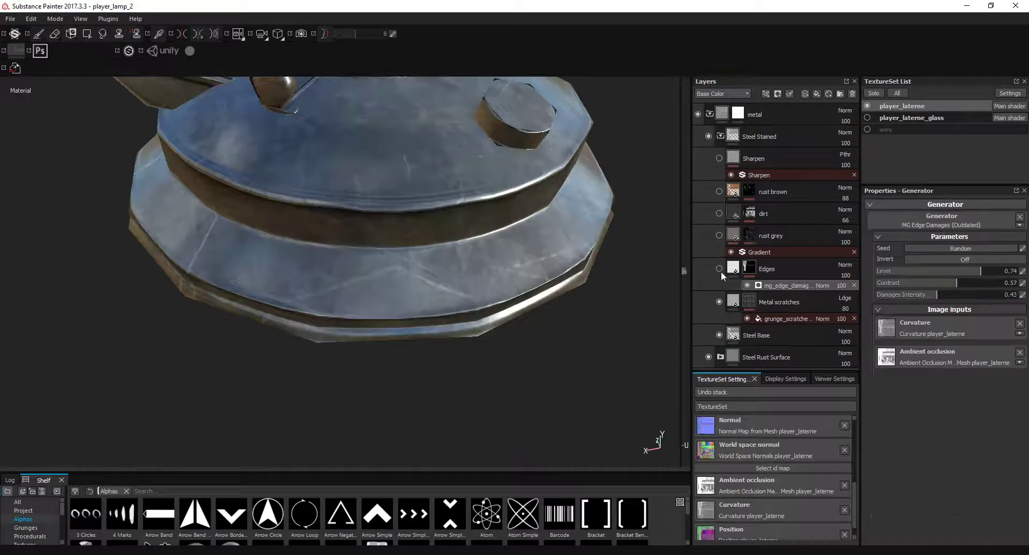
- Enable the rust grey and dirt layers, lowering dirt's MG Dirt level from 0.63 to 0.5
{"action": "mouse_move", "coordinate": [613, 283]}
{"action": "left_mouse_down", "text": "alt"}
{"action": "mouse_move", "coordinate": [515, 264]}
{"action": "mouse_move", "coordinate": [413, 341]}
{"action": "mouse_move", "coordinate": [438, 305]}
{"action": "mouse_move", "coordinate": [525, 328]}
{"action": "left_mouse_up", "text": "alt"}
{"action": "left_click", "coordinate": [719, 236]}
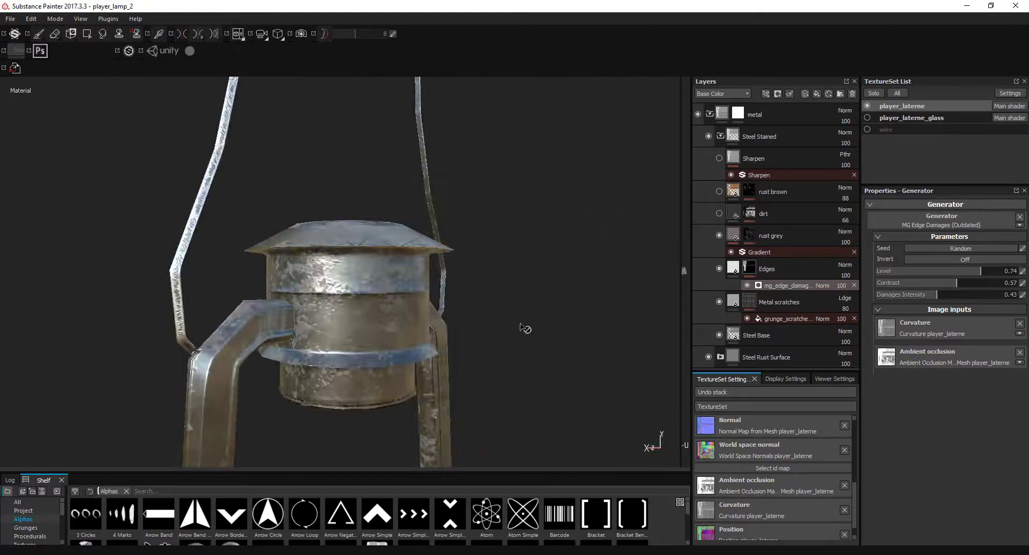
{"action": "left_click", "coordinate": [720, 213]}
{"action": "left_click", "coordinate": [732, 214]}
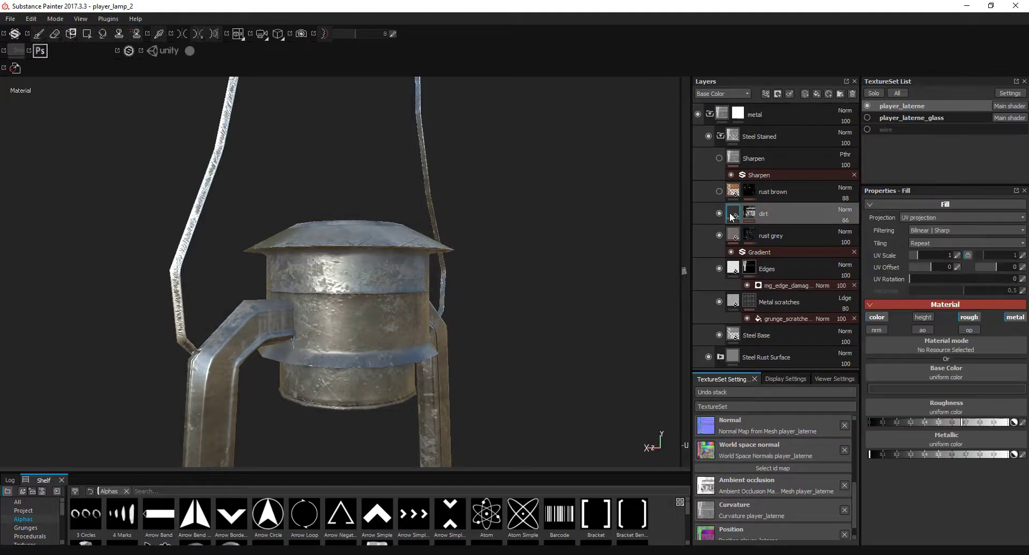
{"action": "left_click", "coordinate": [751, 215]}
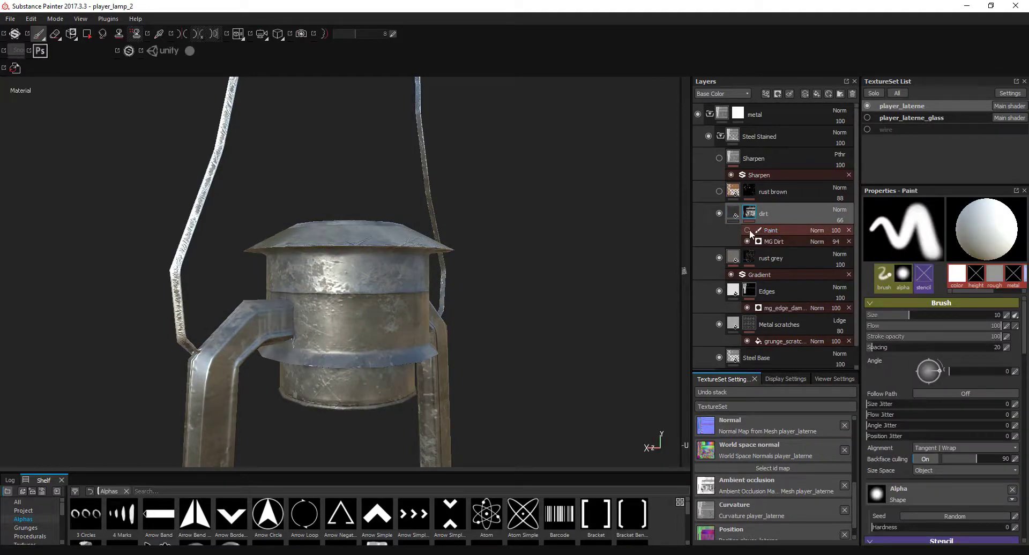
{"action": "left_click", "coordinate": [780, 240]}
{"action": "mouse_move", "coordinate": [964, 276]}
{"action": "left_mouse_down"}
{"action": "mouse_move", "coordinate": [917, 274]}
{"action": "mouse_move", "coordinate": [988, 280]}
{"action": "mouse_move", "coordinate": [947, 278]}
{"action": "left_mouse_up"}
- Enable the rust brown layer, then collapse the Steel Stained and metal groups
{"action": "left_click", "coordinate": [732, 192]}
{"action": "left_click", "coordinate": [720, 191]}
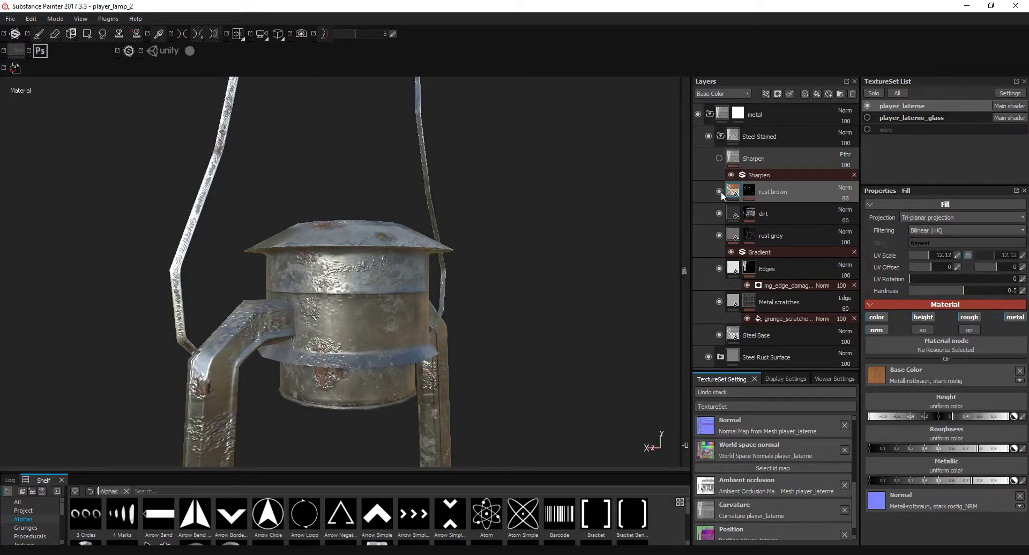
{"action": "mouse_move", "coordinate": [396, 300]}
{"action": "left_mouse_down", "text": "alt"}
{"action": "mouse_move", "coordinate": [429, 375]}
{"action": "mouse_move", "coordinate": [464, 360]}
{"action": "mouse_move", "coordinate": [472, 396]}
{"action": "left_mouse_up", "text": "alt"}
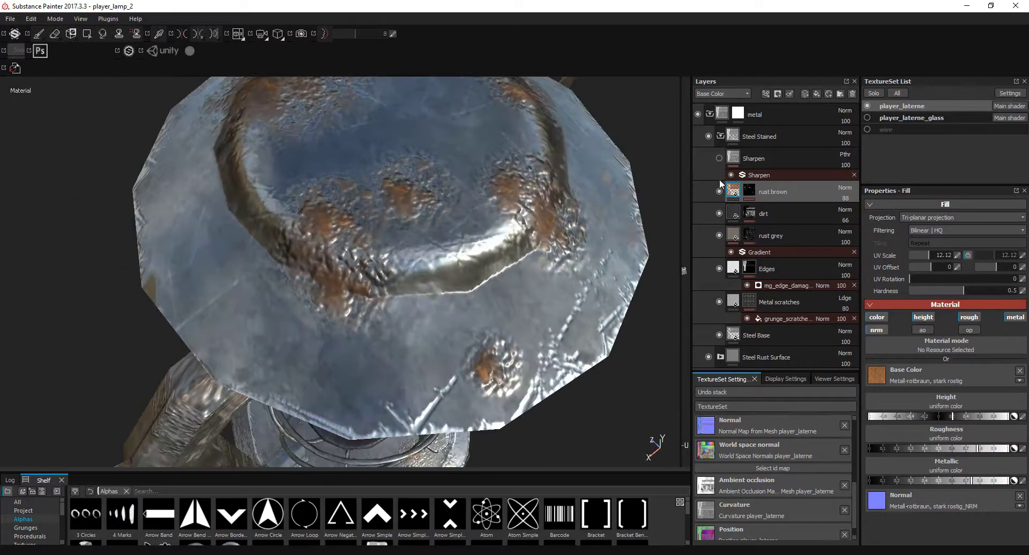
{"action": "left_click", "coordinate": [720, 136]}
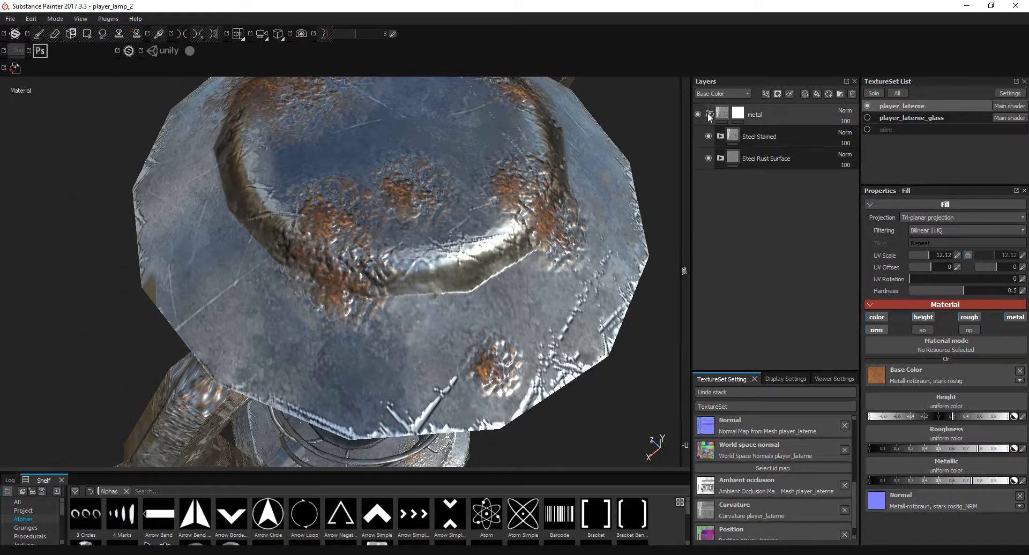
{"action": "left_click", "coordinate": [709, 113]}
{"action": "left_click_drag", "start_coordinate": [524, 245], "coordinate": [500, 292], "text": "alt"}
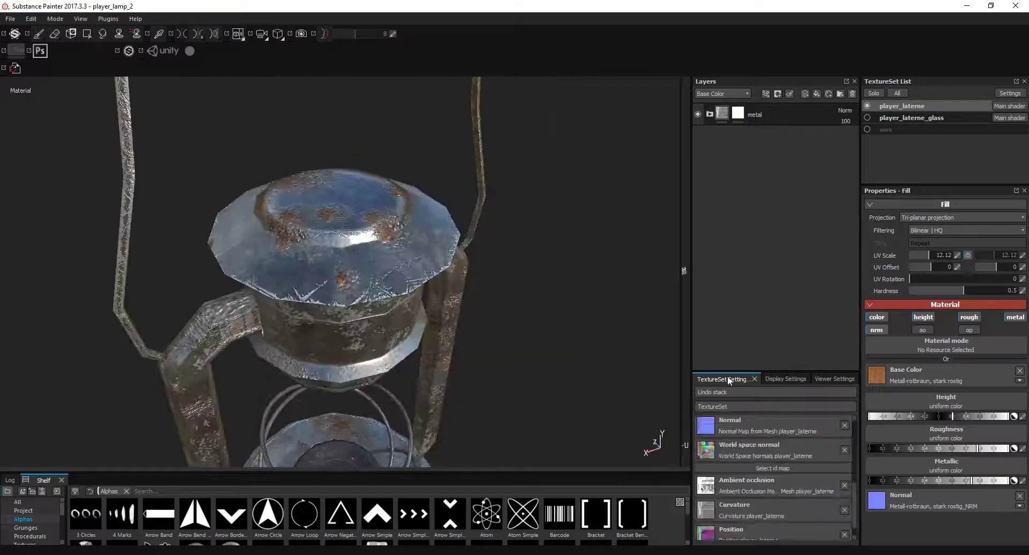
- Make the glass texture set visible and bring the glass body into close view
{"action": "left_click", "coordinate": [866, 118]}
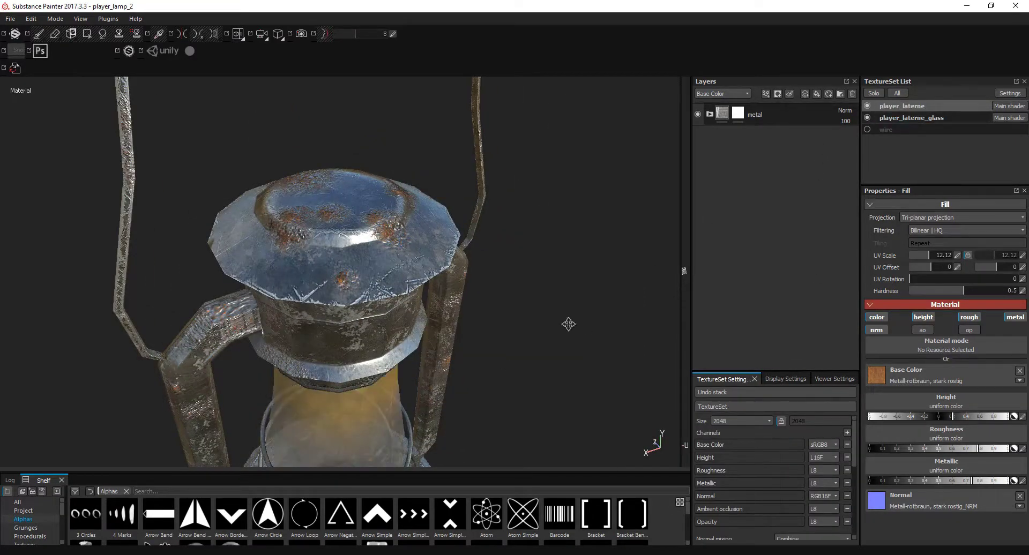
{"action": "left_click_drag", "start_coordinate": [568, 324], "coordinate": [429, 315], "text": "alt"}
{"action": "mouse_move", "coordinate": [429, 315]}
{"action": "right_mouse_down", "text": "alt"}
{"action": "mouse_move", "coordinate": [402, 287]}
{"action": "mouse_move", "coordinate": [597, 292]}
{"action": "right_mouse_up", "text": "alt"}
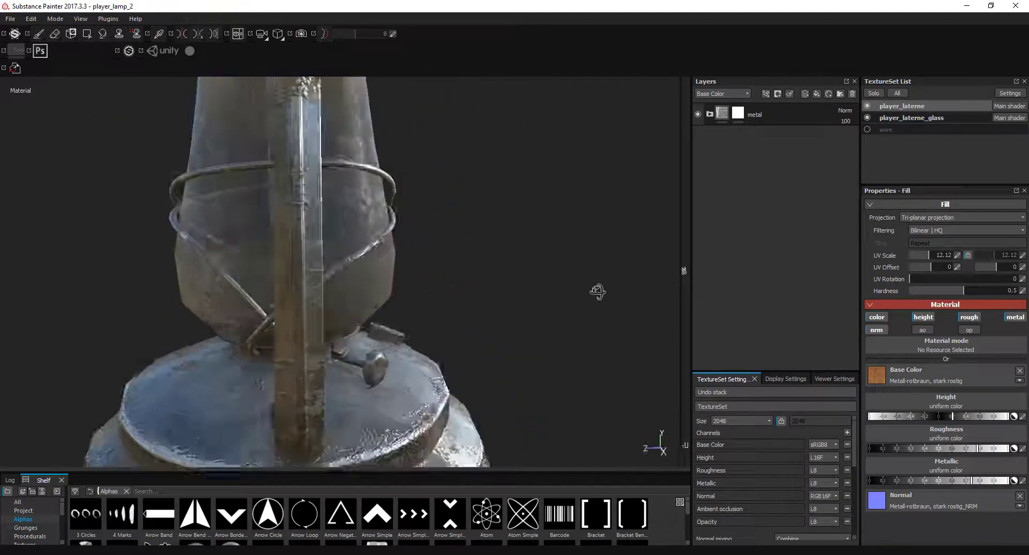
{"action": "left_click_drag", "start_coordinate": [597, 291], "coordinate": [562, 292], "text": "alt"}
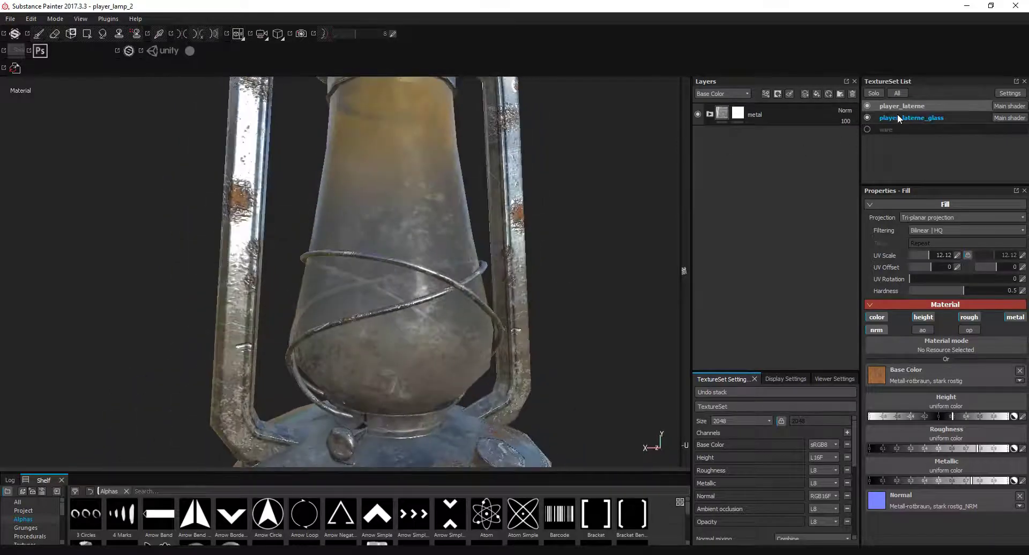
- In player_laterne_glass, hide the heat caused gradient and dirt gradient layers and check the base Fill
{"action": "left_click", "coordinate": [896, 114]}
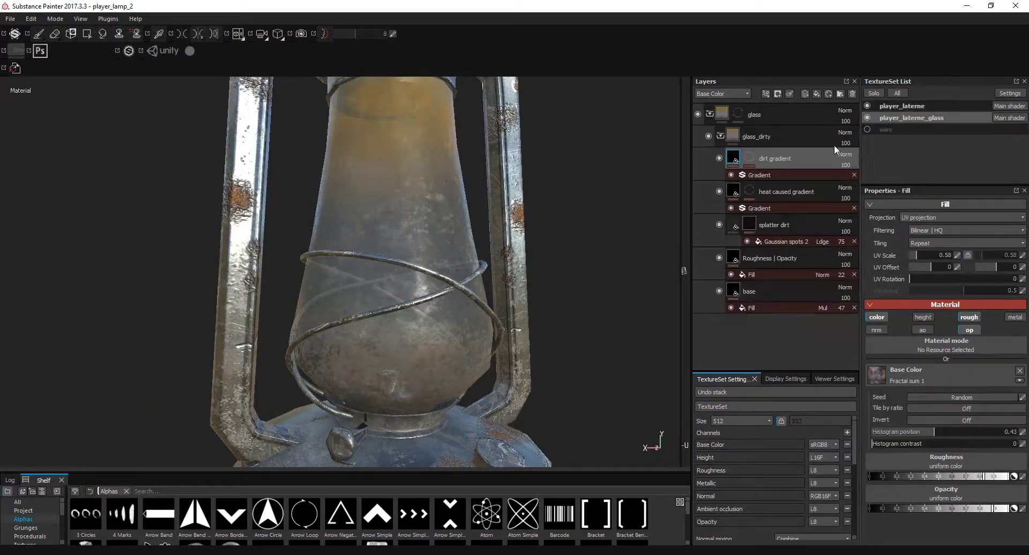
{"action": "left_click", "coordinate": [737, 288]}
{"action": "left_click", "coordinate": [718, 258]}
{"action": "left_click", "coordinate": [719, 192]}
{"action": "left_click", "coordinate": [719, 158]}
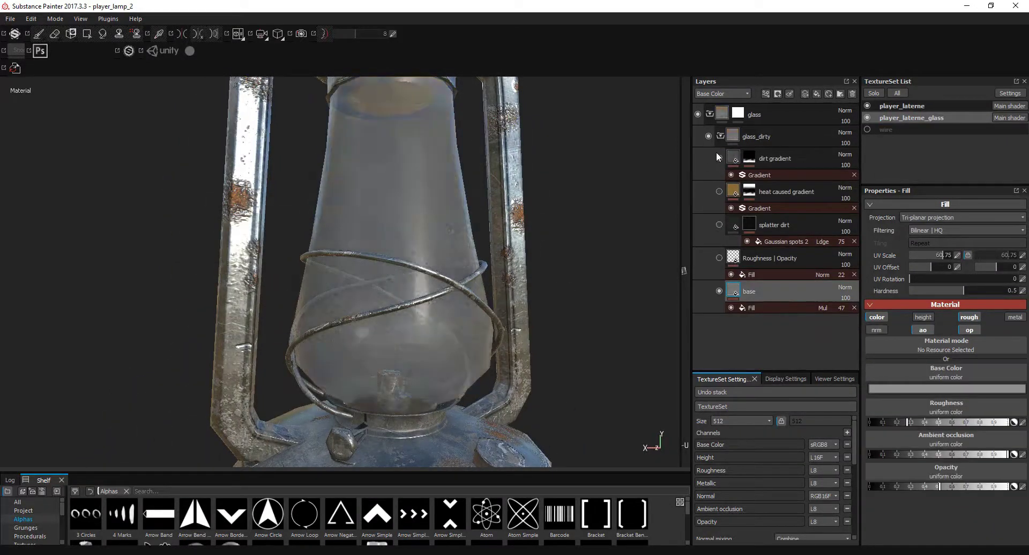
{"action": "left_click", "coordinate": [783, 308]}
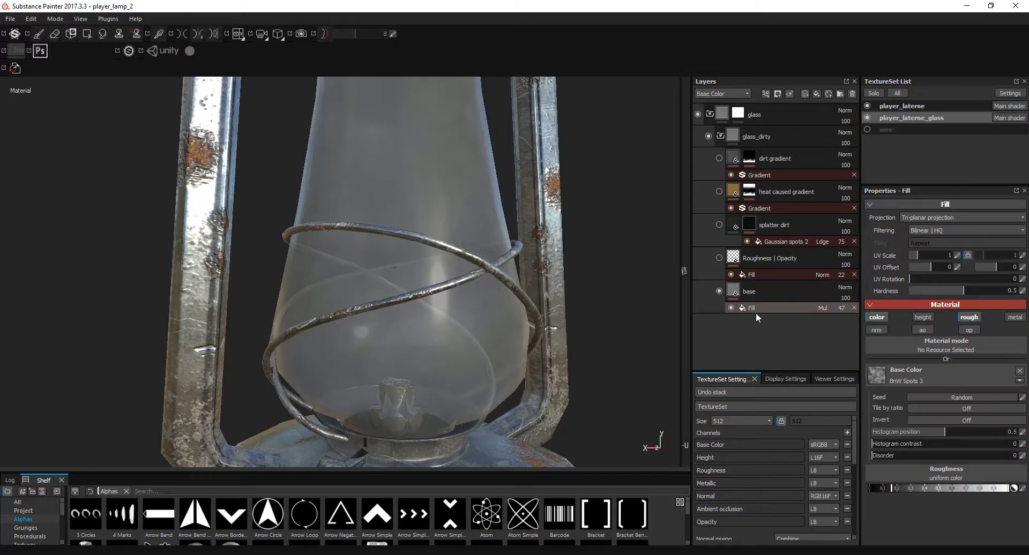
{"action": "left_click", "coordinate": [731, 307]}
{"action": "left_click", "coordinate": [730, 307]}
{"action": "left_click", "coordinate": [741, 301]}
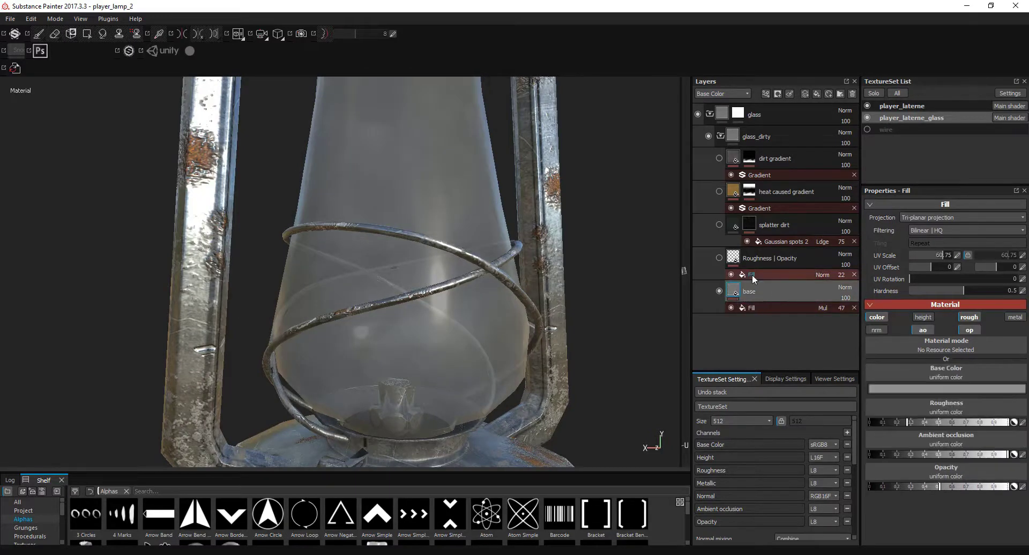
- Turn on the Roughness | Opacity layer, with roughness histogram at 0.44 and opacity at 0.33
{"action": "left_click", "coordinate": [719, 257]}
{"action": "scroll", "coordinate": [943, 377], "scroll_direction": "down", "scroll_amount": 1}
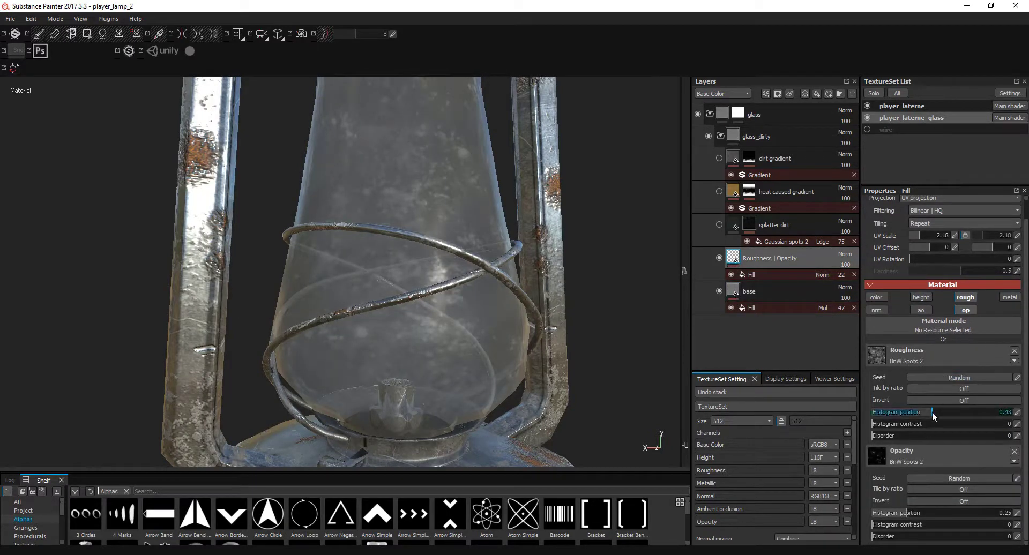
{"action": "left_click_drag", "start_coordinate": [932, 412], "coordinate": [933, 411]}
{"action": "left_click_drag", "start_coordinate": [906, 512], "coordinate": [918, 513]}
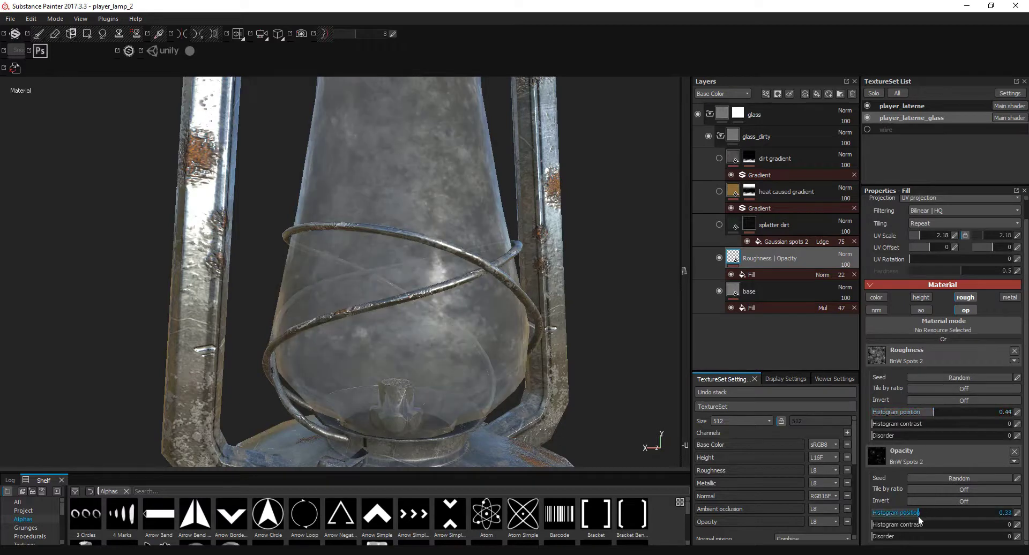
- View the Opacity channel, set the fill's opacity to 48, and drag Roughness to 0
{"action": "left_click", "coordinate": [760, 274]}
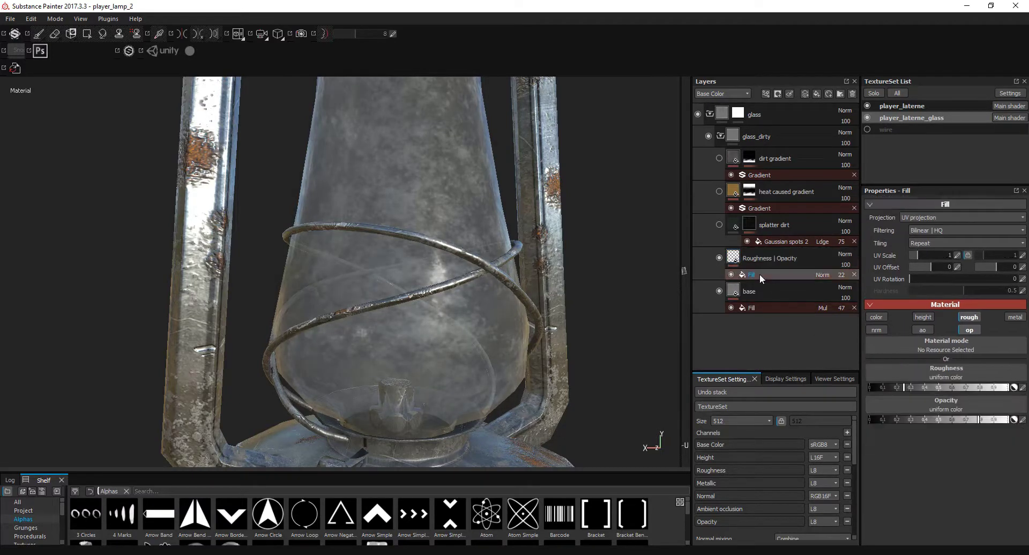
{"action": "left_click", "coordinate": [729, 101]}
{"action": "left_click_drag", "start_coordinate": [851, 285], "coordinate": [848, 288]}
{"action": "mouse_move", "coordinate": [960, 386]}
{"action": "left_mouse_down"}
{"action": "mouse_move", "coordinate": [866, 388]}
{"action": "mouse_move", "coordinate": [991, 390]}
{"action": "mouse_move", "coordinate": [990, 419]}
{"action": "left_mouse_up"}
- Raise glass opacity to about 0.88 and set the fill's blend mode to Multiply
{"action": "left_click", "coordinate": [726, 93]}
{"action": "left_click", "coordinate": [710, 117]}
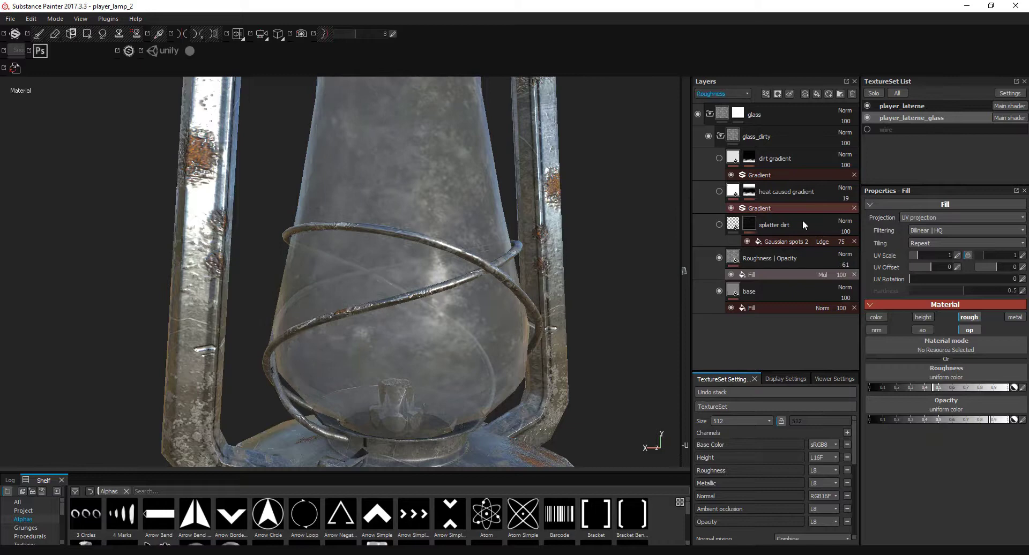
{"action": "left_click", "coordinate": [822, 274]}
{"action": "left_click", "coordinate": [836, 46]}
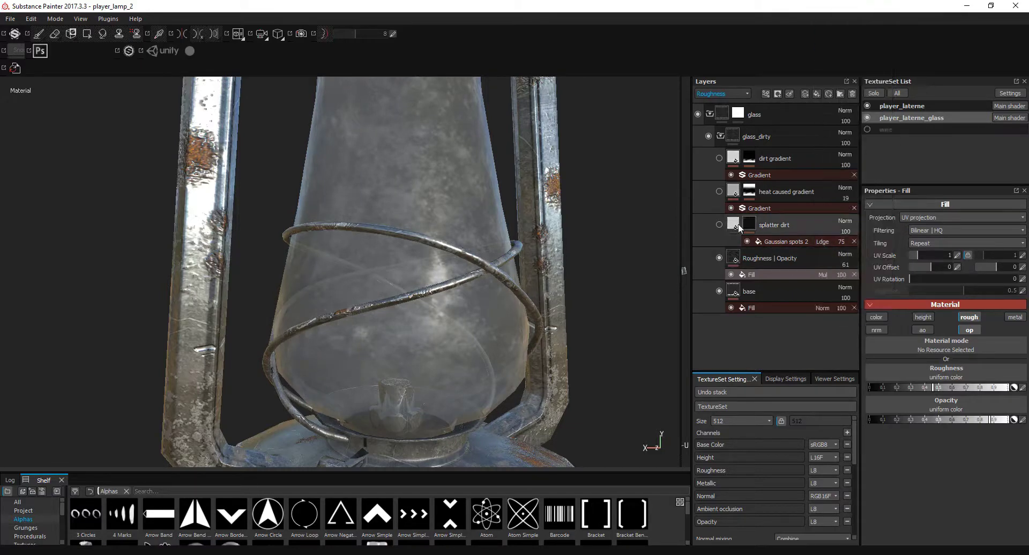
- Enable the splatter dirt layer and open its Gaussian spots 2 fill settings
{"action": "left_click", "coordinate": [719, 225]}
{"action": "left_click", "coordinate": [719, 258]}
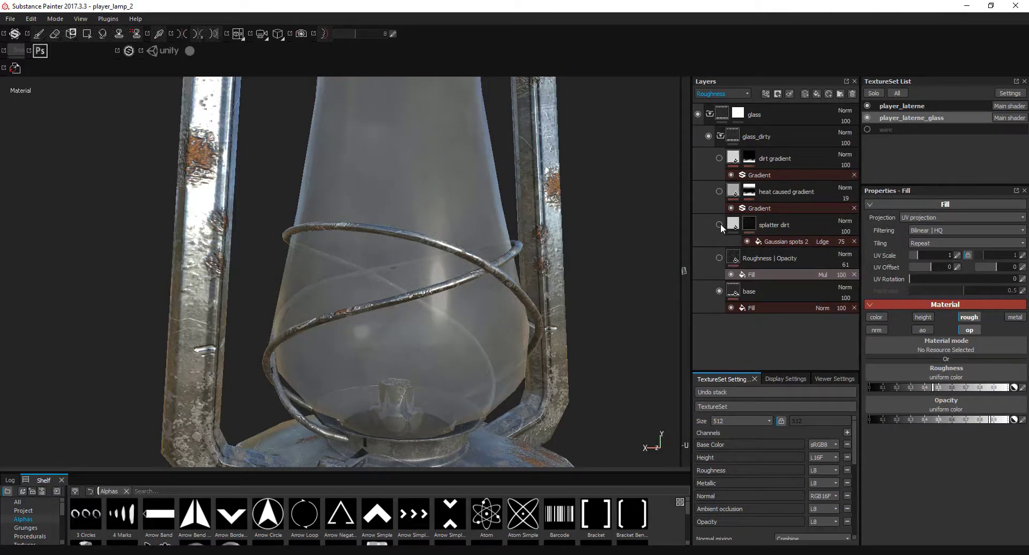
{"action": "left_click", "coordinate": [718, 258]}
{"action": "left_click", "coordinate": [776, 241]}
{"action": "left_click", "coordinate": [777, 241]}
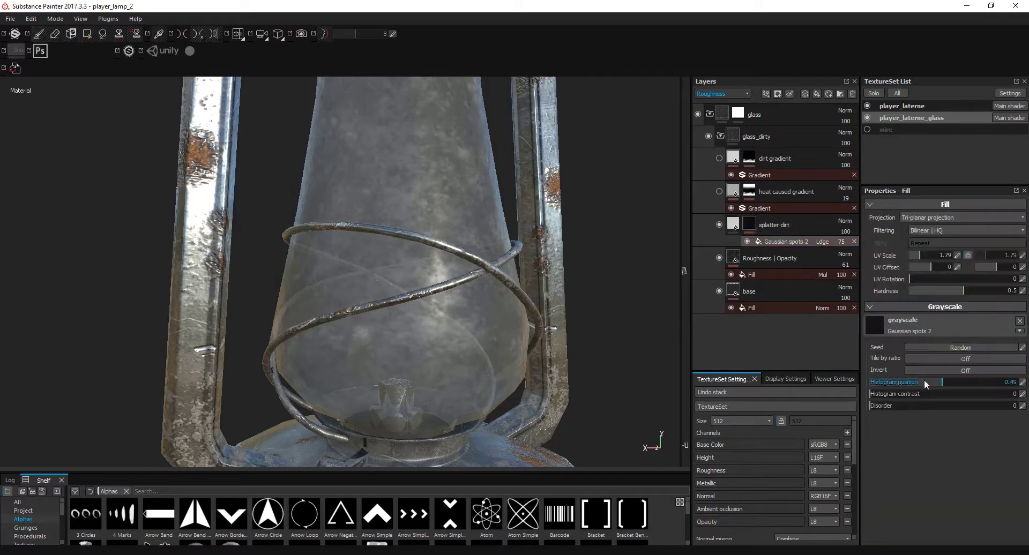
- Enable the heat caused gradient layer, test its MG Mask Builder effects, then undo to the plain gradient
{"action": "left_click", "coordinate": [719, 191]}
{"action": "scroll", "coordinate": [552, 259], "scroll_direction": "down", "scroll_amount": 3}
{"action": "left_click", "coordinate": [749, 191]}
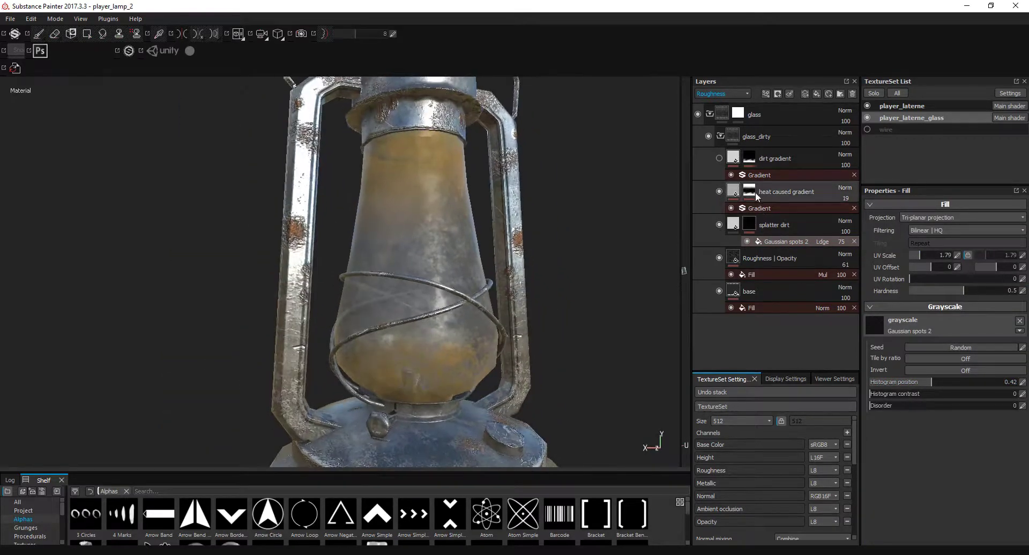
{"action": "left_click", "coordinate": [772, 244]}
{"action": "left_click", "coordinate": [747, 242], "text": "alt"}
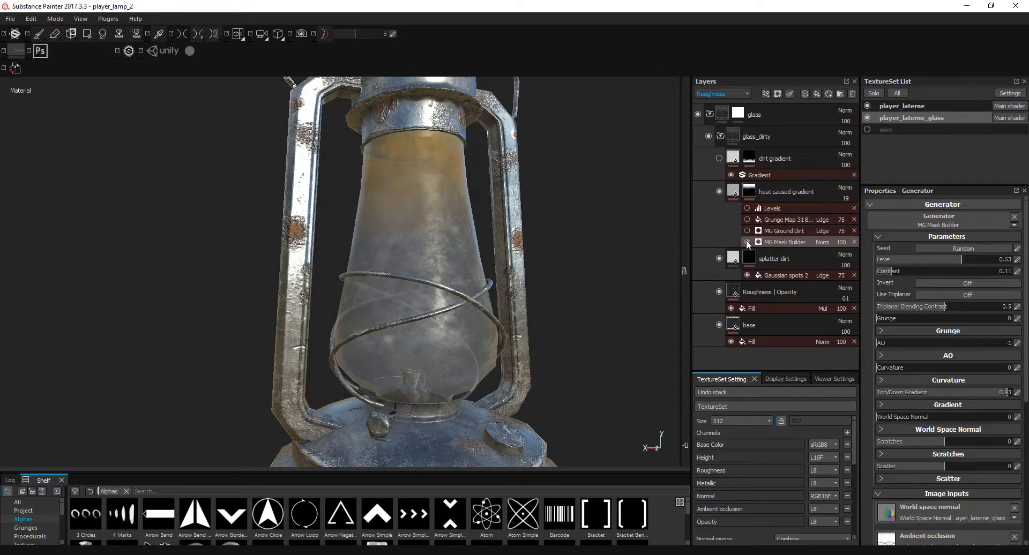
{"action": "left_click", "coordinate": [747, 231]}
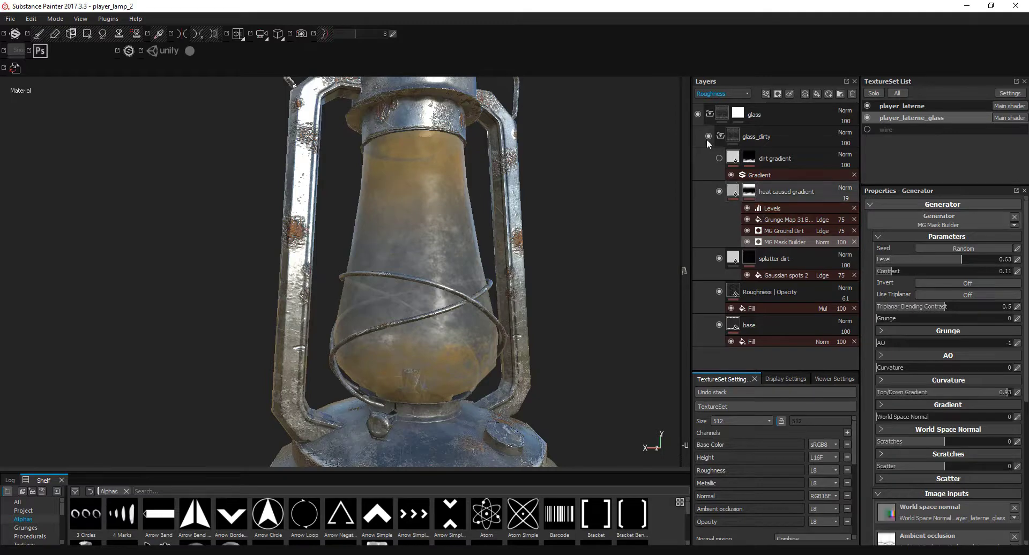
{"action": "key", "text": "ctrl+z"}
- Collapse the glass_dirty group and glass folder and view the whole lantern
{"action": "left_click", "coordinate": [719, 158]}
{"action": "left_click", "coordinate": [709, 114]}
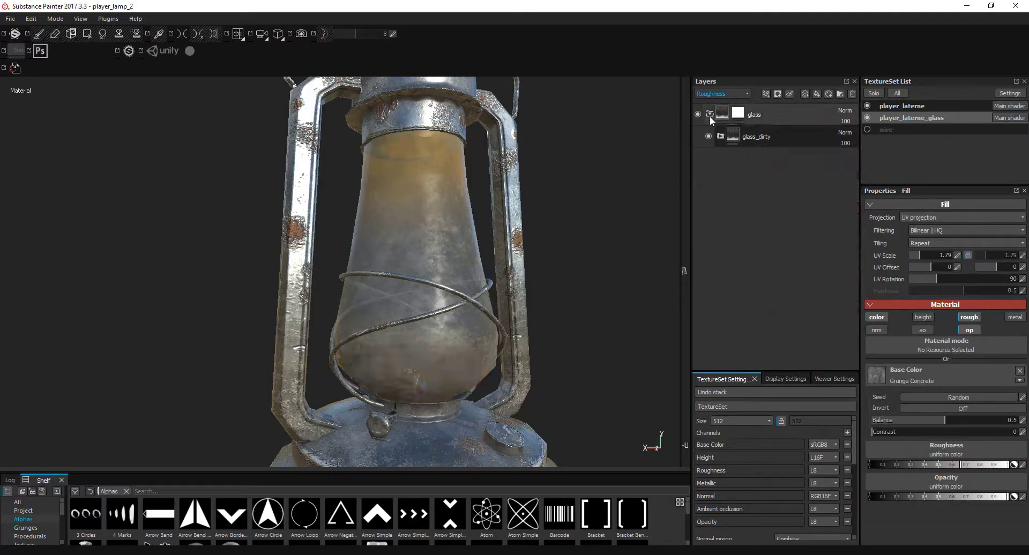
{"action": "mouse_move", "coordinate": [455, 246]}
{"action": "left_mouse_down", "text": "alt"}
{"action": "mouse_move", "coordinate": [477, 243]}
{"action": "mouse_move", "coordinate": [523, 340]}
{"action": "mouse_move", "coordinate": [487, 276]}
{"action": "mouse_move", "coordinate": [557, 313]}
{"action": "left_mouse_up", "text": "alt"}
- Orbit and zoom around the two lantern models
{"action": "left_click", "coordinate": [901, 106]}
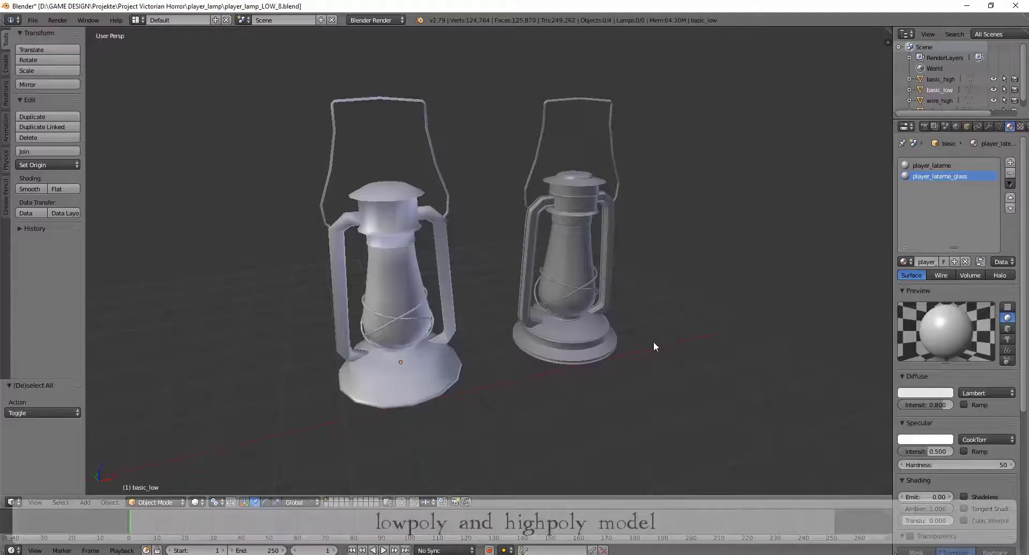
{"action": "mouse_move", "coordinate": [409, 321]}
{"action": "middle_mouse_down"}
{"action": "mouse_move", "coordinate": [470, 360]}
{"action": "mouse_move", "coordinate": [552, 361]}
{"action": "middle_mouse_up"}
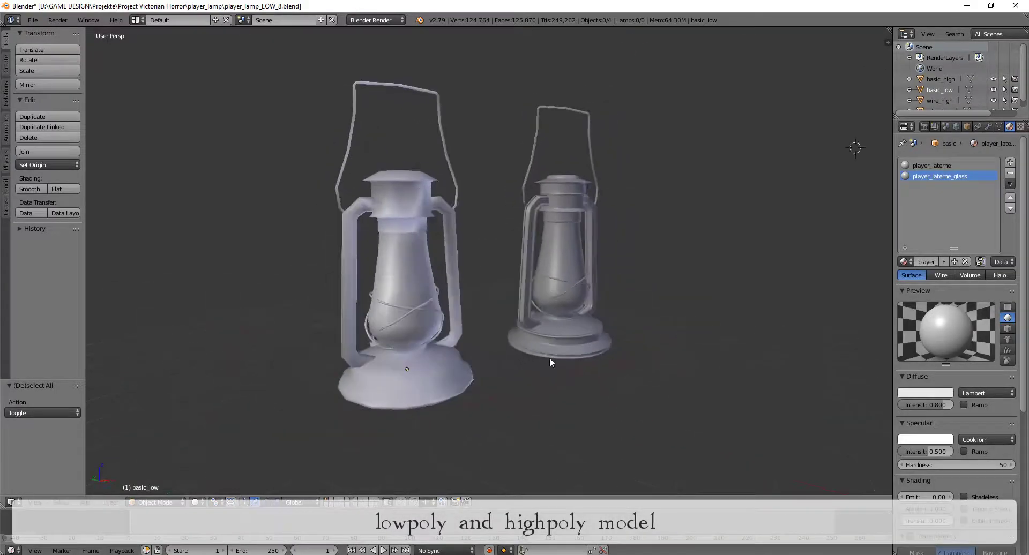
{"action": "scroll", "coordinate": [541, 353], "scroll_direction": "up", "scroll_amount": 4}
{"action": "scroll", "coordinate": [539, 348], "scroll_direction": "up", "scroll_amount": 2}
{"action": "scroll", "coordinate": [476, 326], "scroll_direction": "down", "scroll_amount": 4}
- Inspect the low-poly lantern in wireframe and Edit Mode, then return to solid shading and Object Mode
{"action": "right_click", "coordinate": [476, 325]}
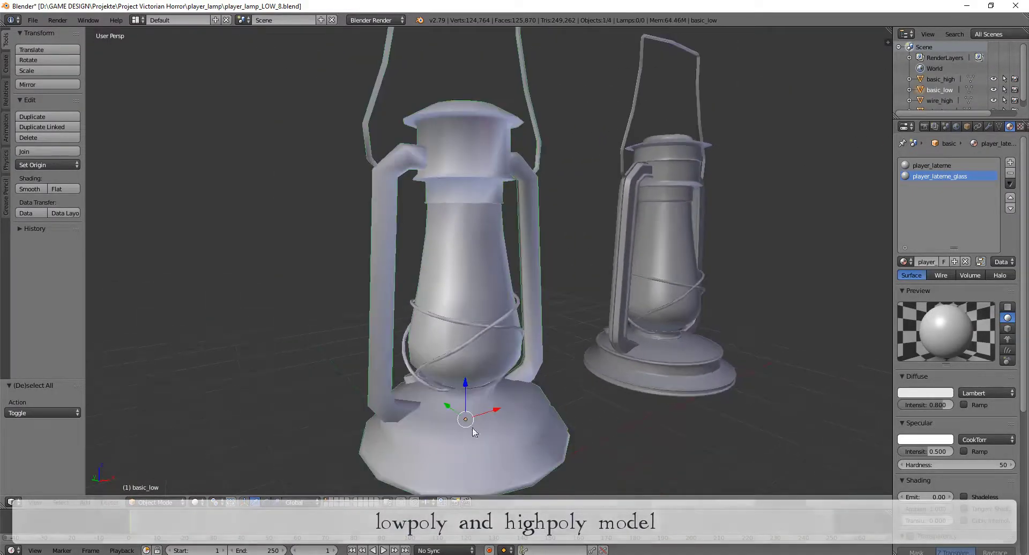
{"action": "key", "text": "z"}
{"action": "key", "text": "Tab"}
{"action": "left_click", "coordinate": [185, 502]}
{"action": "left_click", "coordinate": [214, 476]}
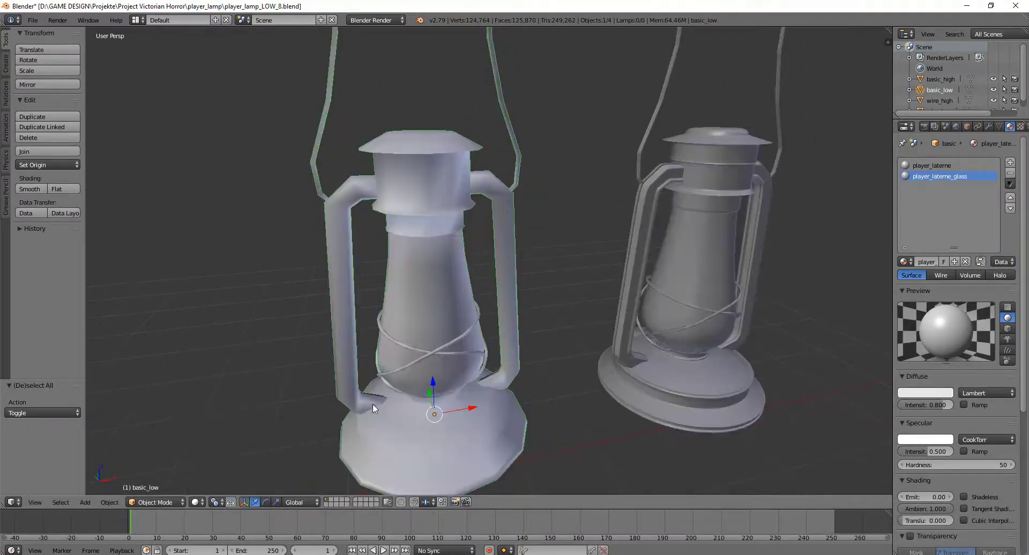
{"action": "key", "text": "Tab"}
- Select the high-poly lantern, check it in Edit Mode, then deselect everything
{"action": "mouse_move", "coordinate": [519, 379]}
{"action": "middle_mouse_down"}
{"action": "mouse_move", "coordinate": [531, 397]}
{"action": "mouse_move", "coordinate": [618, 340]}
{"action": "mouse_move", "coordinate": [345, 485]}
{"action": "mouse_move", "coordinate": [541, 418]}
{"action": "mouse_move", "coordinate": [544, 432]}
{"action": "middle_mouse_up"}
{"action": "right_click", "coordinate": [618, 335]}
{"action": "key", "text": "Tab"}
{"action": "key", "text": "a"}
{"action": "key", "text": "Tab"}
{"action": "key", "text": "a"}
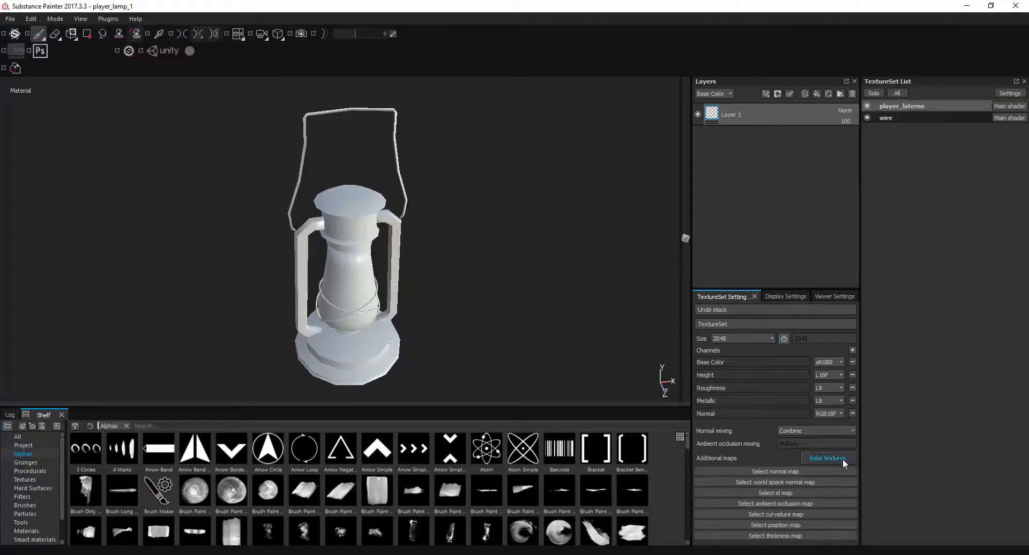
- Bake player_laterne maps from player_lamp_high_experiment_6 as the high-poly mesh, then add a new layer
{"action": "left_click", "coordinate": [841, 458]}
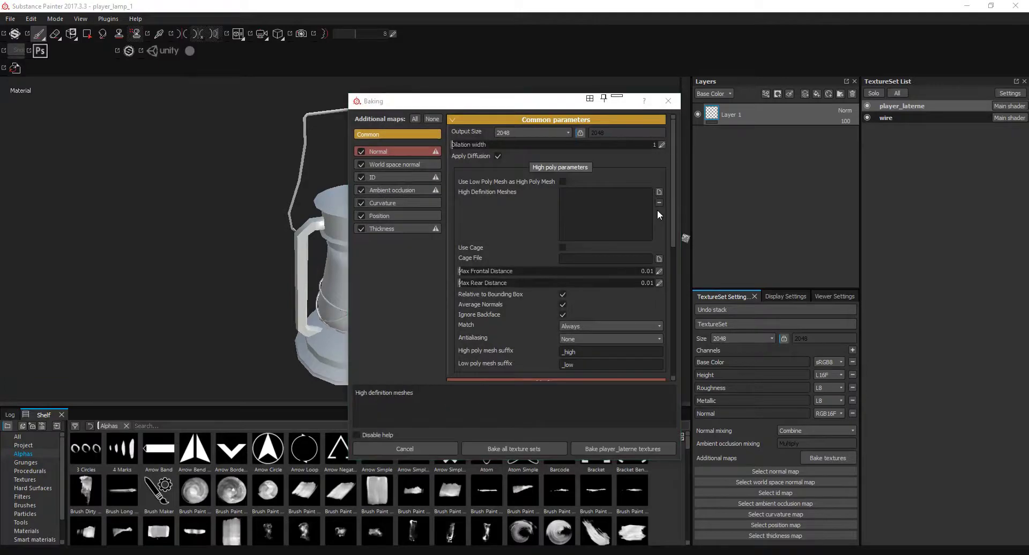
{"action": "left_click", "coordinate": [658, 202]}
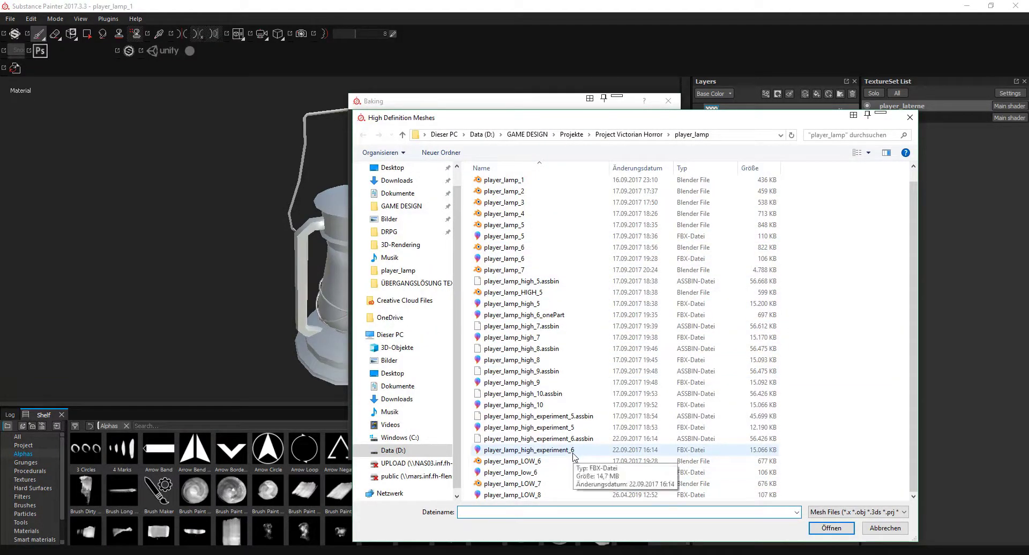
{"action": "double_click", "coordinate": [572, 452]}
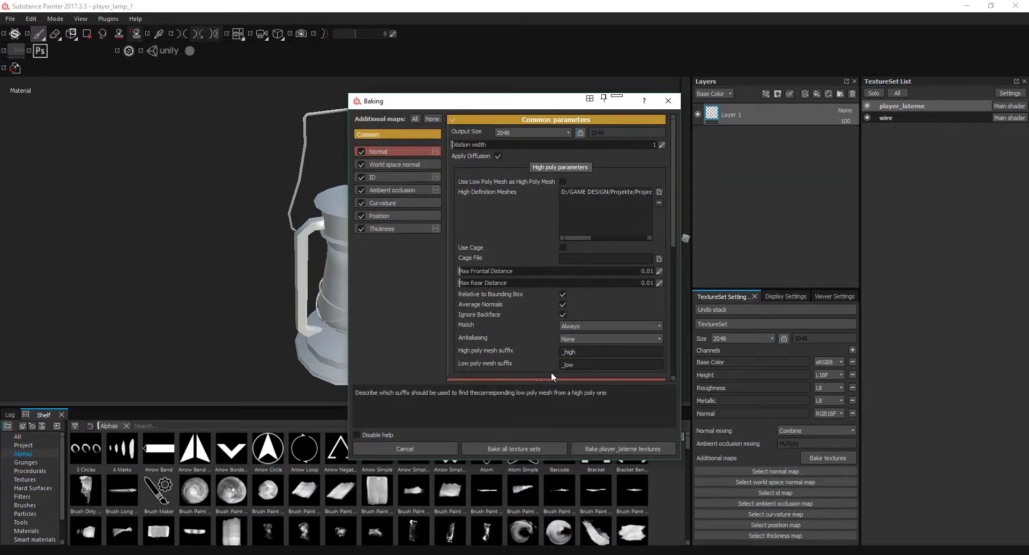
{"action": "left_click", "coordinate": [609, 452]}
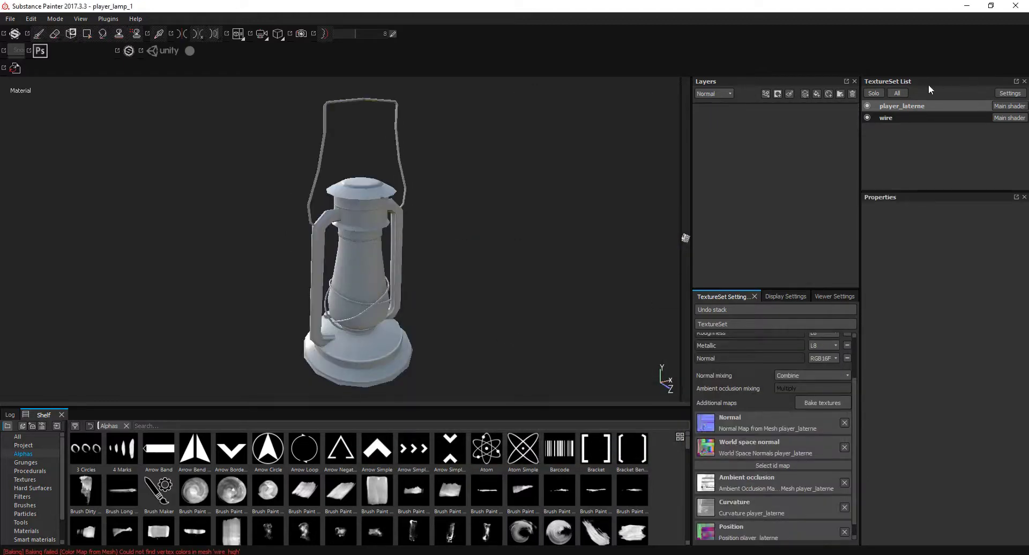
{"action": "left_click", "coordinate": [840, 92]}
- Rename the new layer to 'metal' and give it a black mask
{"action": "double_click", "coordinate": [741, 115]}
{"action": "type", "text": "m"}
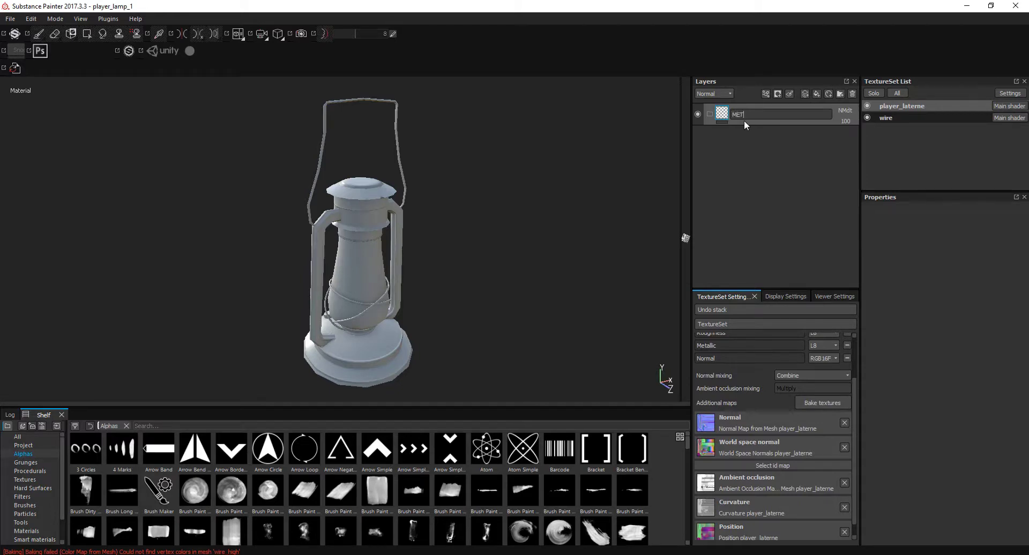
{"action": "type", "text": "etal"}
{"action": "key", "text": "Return"}
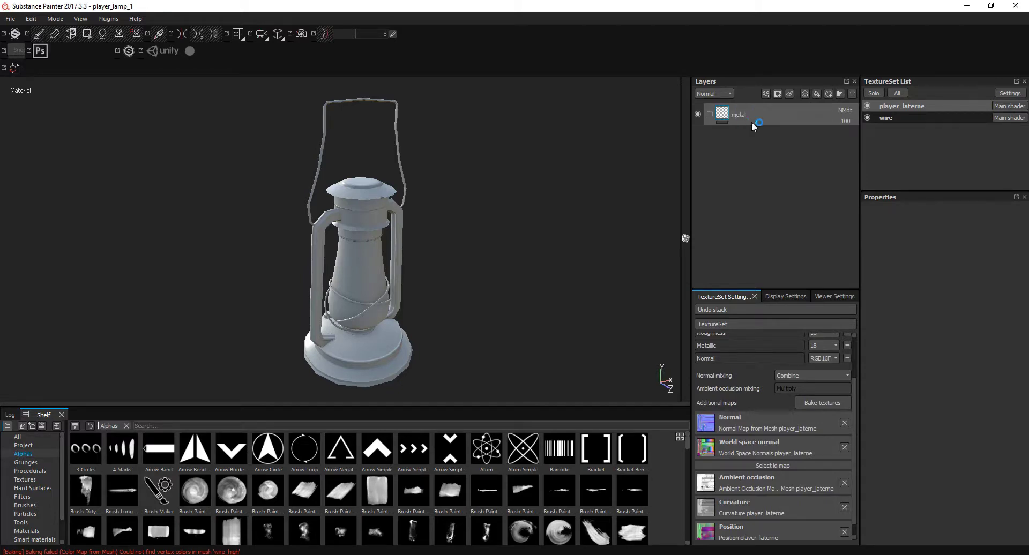
{"action": "right_click", "coordinate": [753, 115]}
{"action": "left_click", "coordinate": [780, 130]}
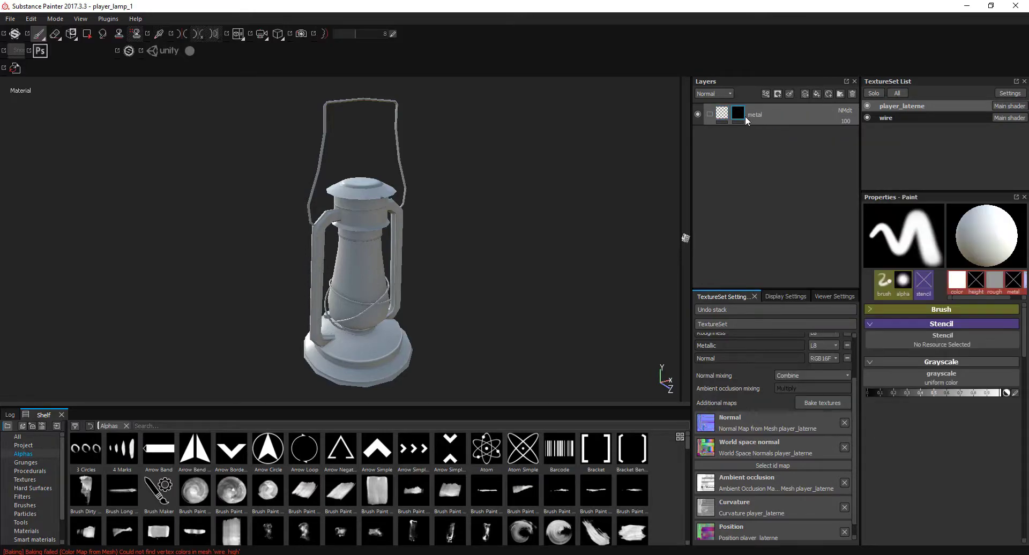
{"action": "left_click", "coordinate": [739, 116], "text": "alt"}
- Hide the wire texture set, fill the metal mask white, and switch to Polygon Fill
{"action": "left_click", "coordinate": [867, 118]}
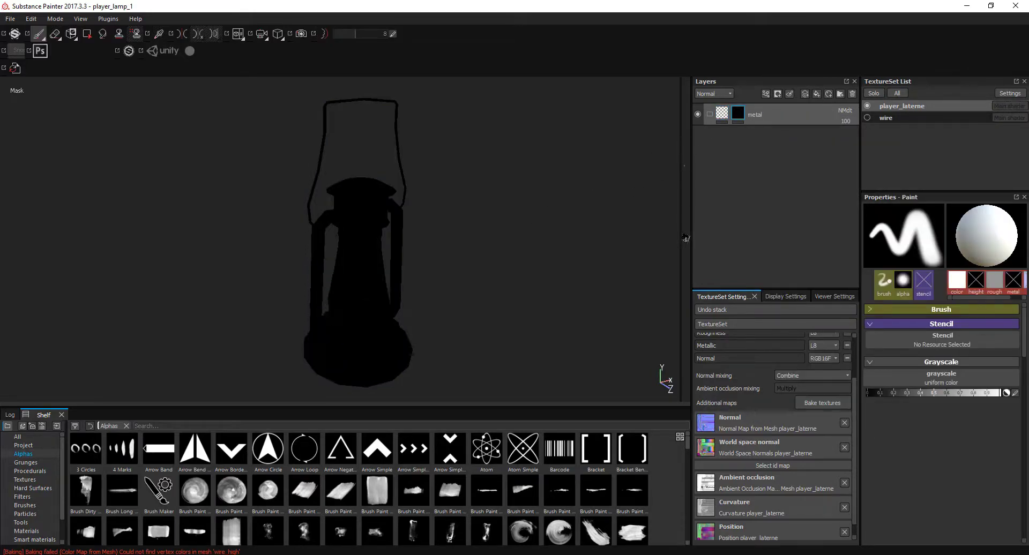
{"action": "right_click", "coordinate": [742, 108]}
{"action": "left_click", "coordinate": [790, 117]}
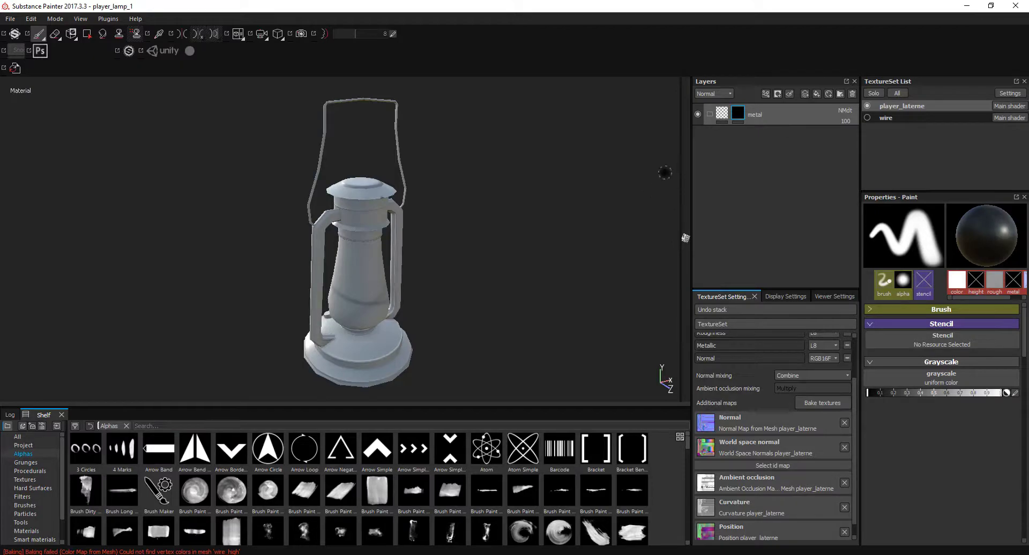
{"action": "left_click", "coordinate": [737, 115], "text": "alt"}
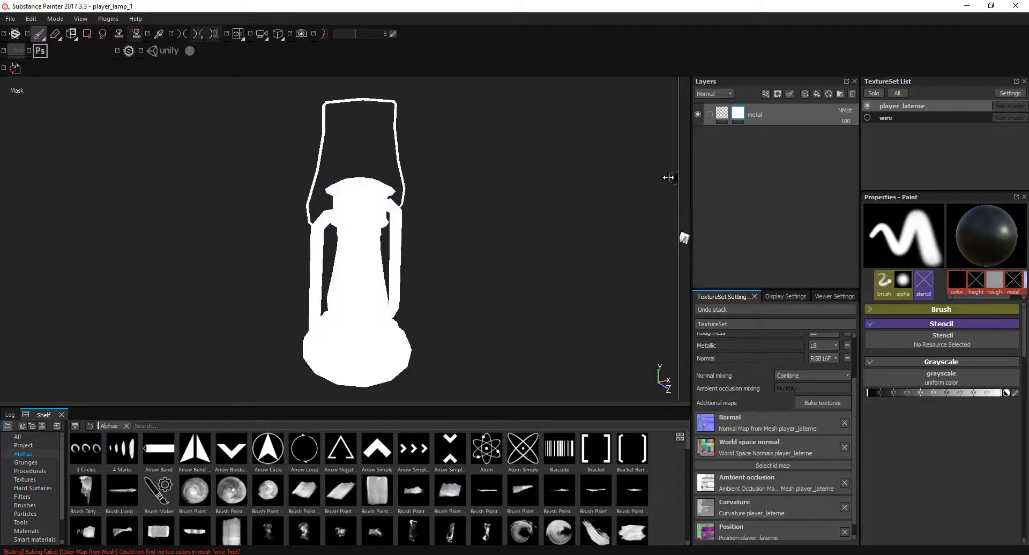
{"action": "key", "text": "F1"}
{"action": "left_click", "coordinate": [86, 37]}
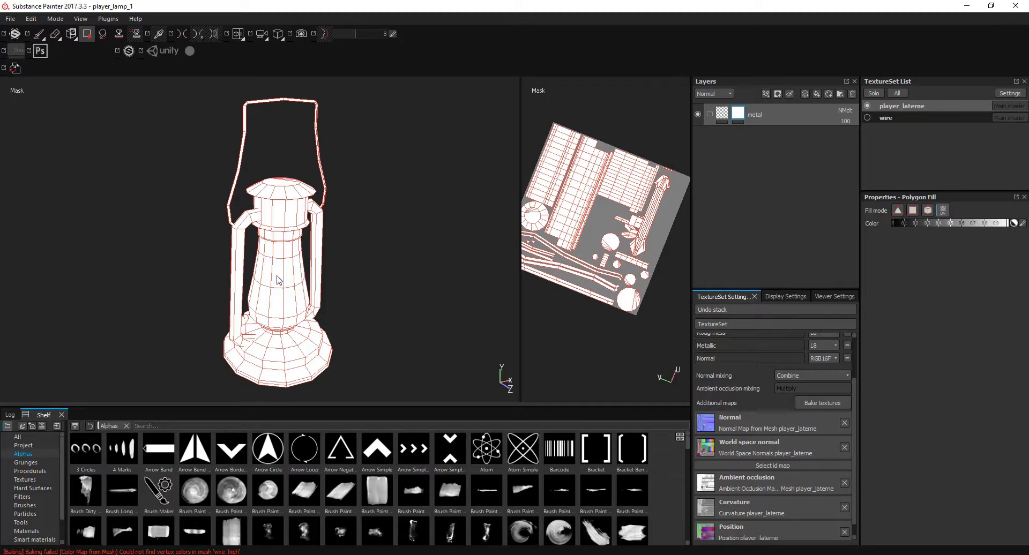
- Fill the lamp glass polygons black in the metal mask and return to material view
{"action": "left_click", "coordinate": [293, 279]}
{"action": "left_click_drag", "start_coordinate": [363, 291], "coordinate": [351, 205], "text": "alt"}
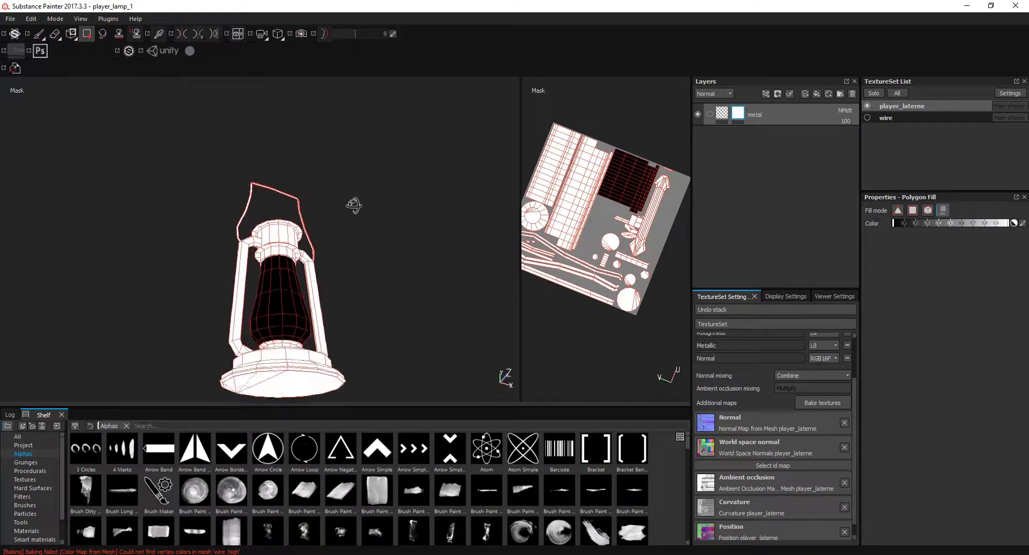
{"action": "right_click_drag", "start_coordinate": [351, 204], "coordinate": [355, 256], "text": "alt"}
{"action": "mouse_move", "coordinate": [356, 256]}
{"action": "left_mouse_down", "text": "alt"}
{"action": "mouse_move", "coordinate": [456, 291]}
{"action": "mouse_move", "coordinate": [394, 236]}
{"action": "mouse_move", "coordinate": [478, 247]}
{"action": "mouse_move", "coordinate": [402, 257]}
{"action": "mouse_move", "coordinate": [345, 167]}
{"action": "mouse_move", "coordinate": [358, 190]}
{"action": "mouse_move", "coordinate": [248, 257]}
{"action": "mouse_move", "coordinate": [285, 257]}
{"action": "mouse_move", "coordinate": [127, 224]}
{"action": "left_mouse_up", "text": "alt"}
{"action": "key", "text": "m"}
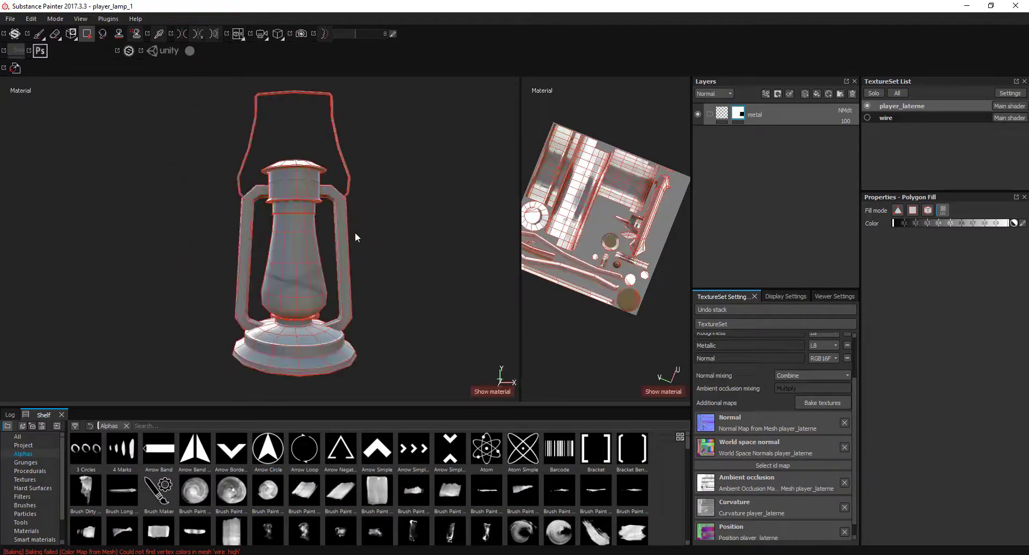
{"action": "mouse_move", "coordinate": [356, 234]}
{"action": "right_mouse_down", "text": "alt"}
{"action": "mouse_move", "coordinate": [372, 252]}
{"action": "mouse_move", "coordinate": [393, 253]}
{"action": "right_mouse_up", "text": "alt"}
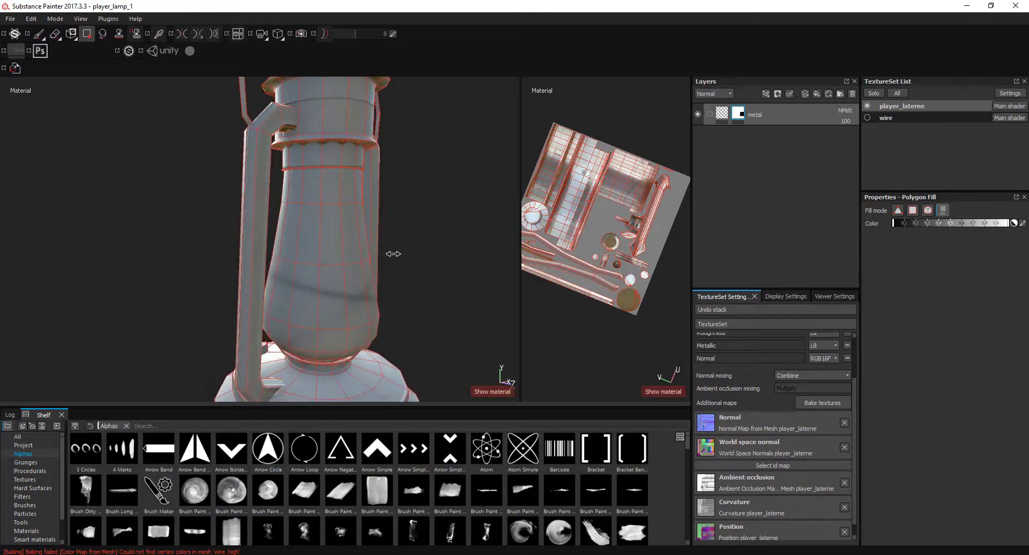
- Add a new layer named 'glass' with a black mask
{"action": "left_click", "coordinate": [840, 94]}
{"action": "double_click", "coordinate": [747, 115]}
{"action": "type", "text": "glass"}
{"action": "key", "text": "Return"}
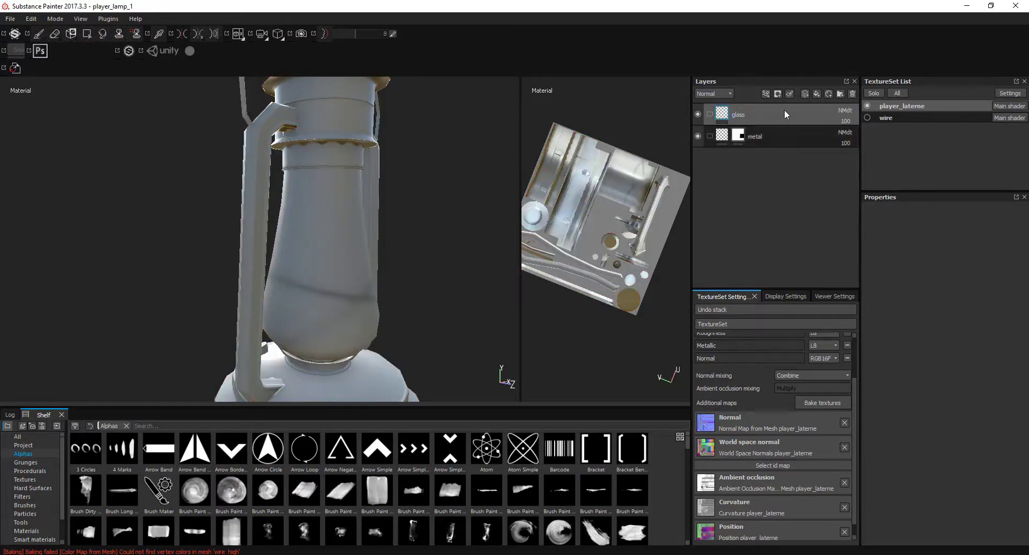
{"action": "right_click", "coordinate": [783, 114]}
{"action": "left_click", "coordinate": [837, 129]}
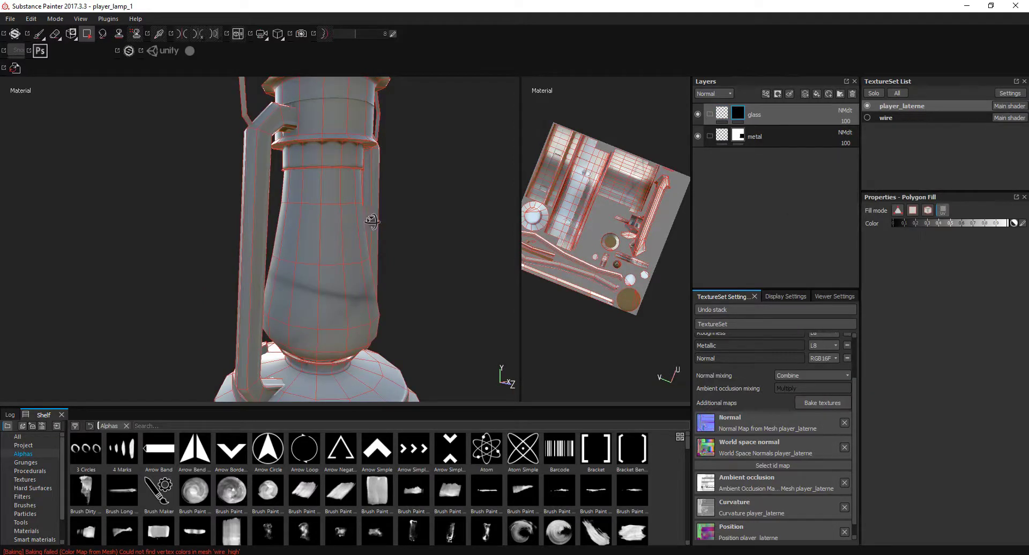
- Polygon-fill the glass chimney into the glass layer's mask
{"action": "left_click_drag", "start_coordinate": [371, 220], "coordinate": [4, 49], "text": "alt"}
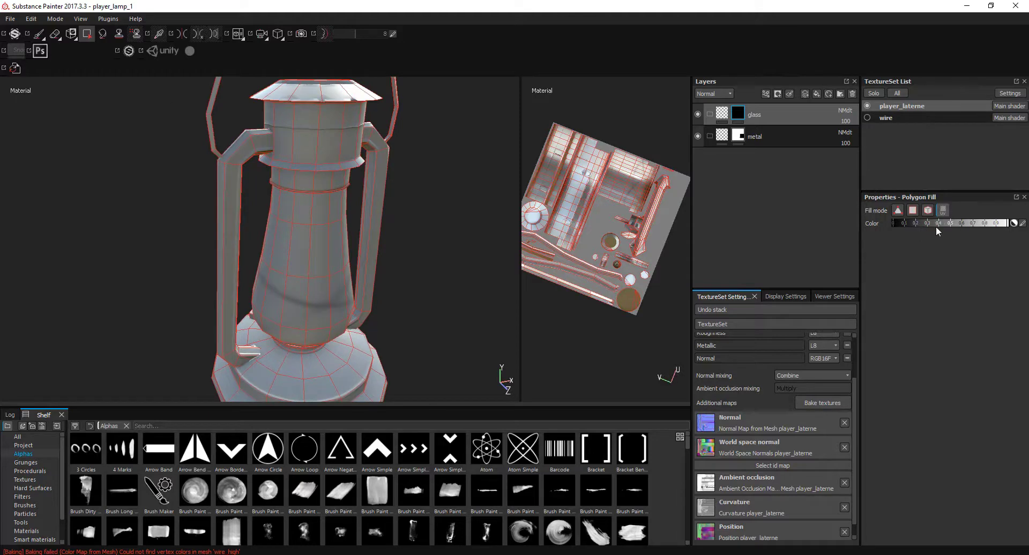
{"action": "left_click", "coordinate": [317, 246]}
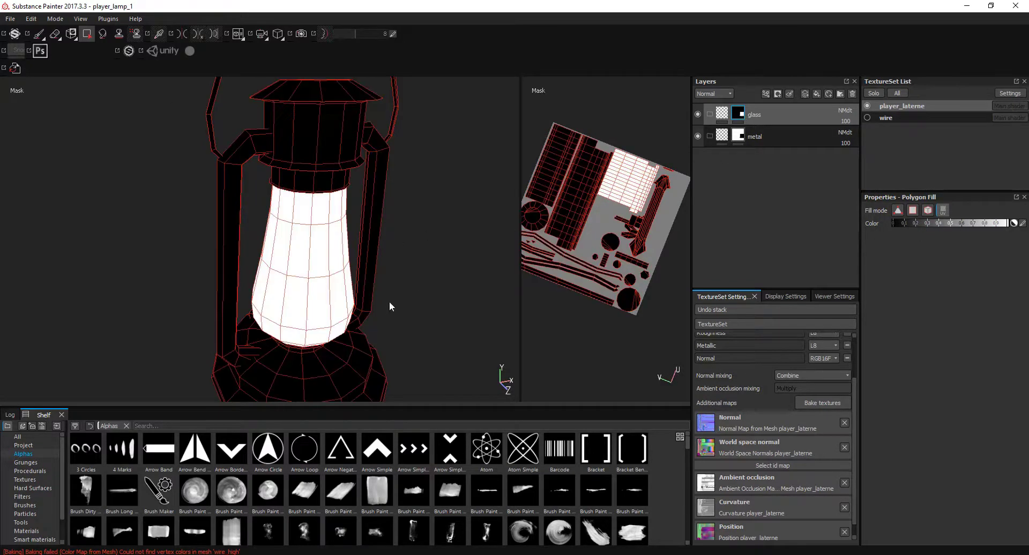
{"action": "left_click_drag", "start_coordinate": [390, 305], "coordinate": [407, 332], "text": "alt"}
{"action": "left_click", "coordinate": [834, 107]}
- Add Ambient occlusion and Opacity channels to the texture set
{"action": "scroll", "coordinate": [837, 373], "scroll_direction": "up", "scroll_amount": 3}
{"action": "left_click", "coordinate": [846, 350]}
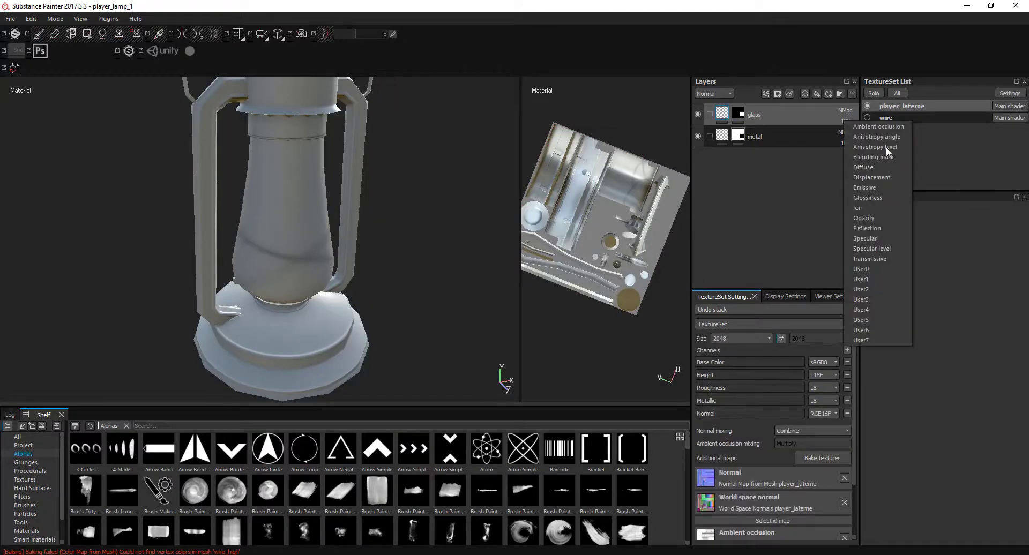
{"action": "left_click", "coordinate": [876, 126]}
{"action": "left_click", "coordinate": [846, 350]}
{"action": "left_click", "coordinate": [863, 218]}
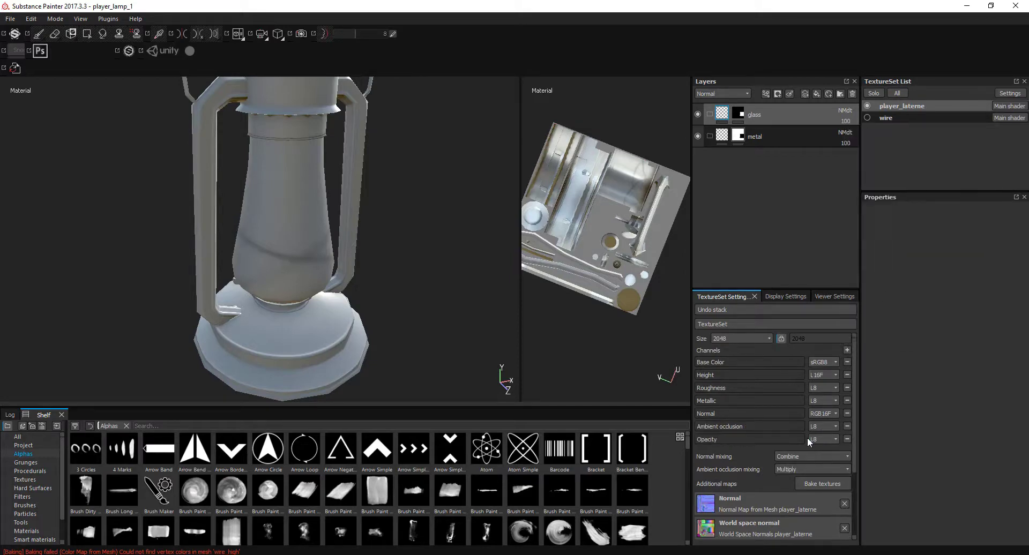
{"action": "left_click_drag", "start_coordinate": [391, 315], "coordinate": [276, 286], "text": "alt"}
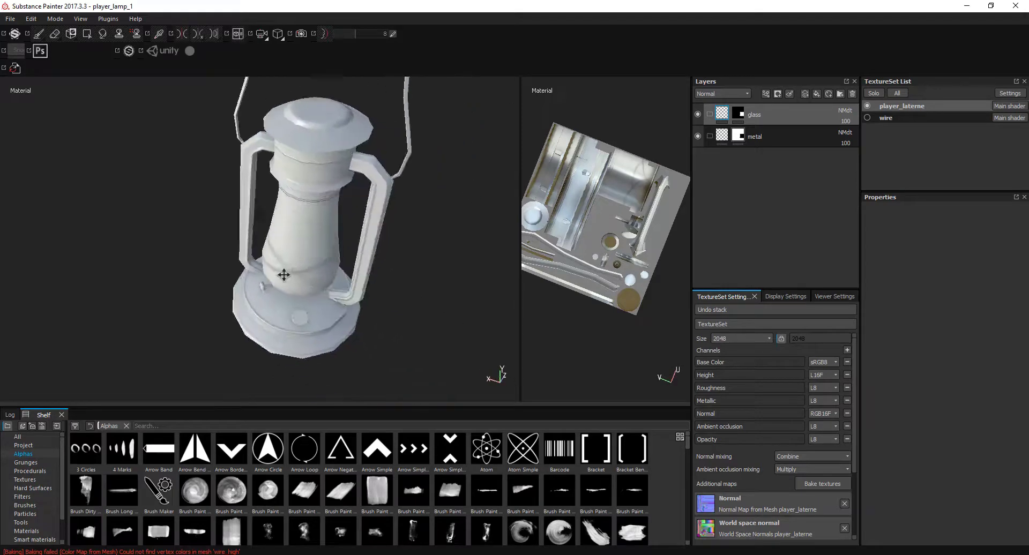
- Add the Iron Old, metall_rusty_dirty, Steel, Steel Rust Surface and Steel Stained materials to the metal folder
{"action": "left_click_drag", "start_coordinate": [427, 278], "coordinate": [413, 288], "text": "alt"}
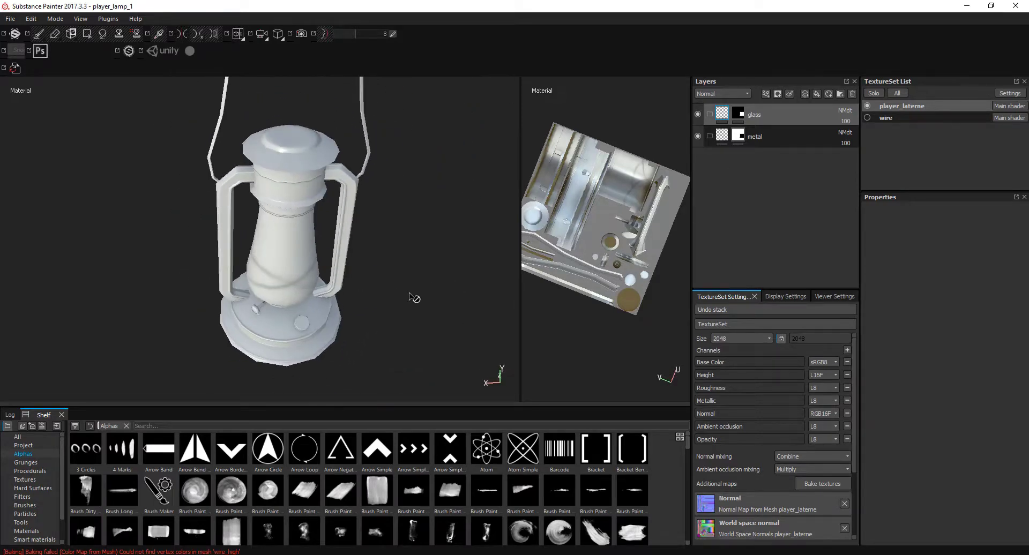
{"action": "left_click", "coordinate": [791, 140]}
{"action": "key", "text": "4"}
{"action": "type", "text": "iron"}
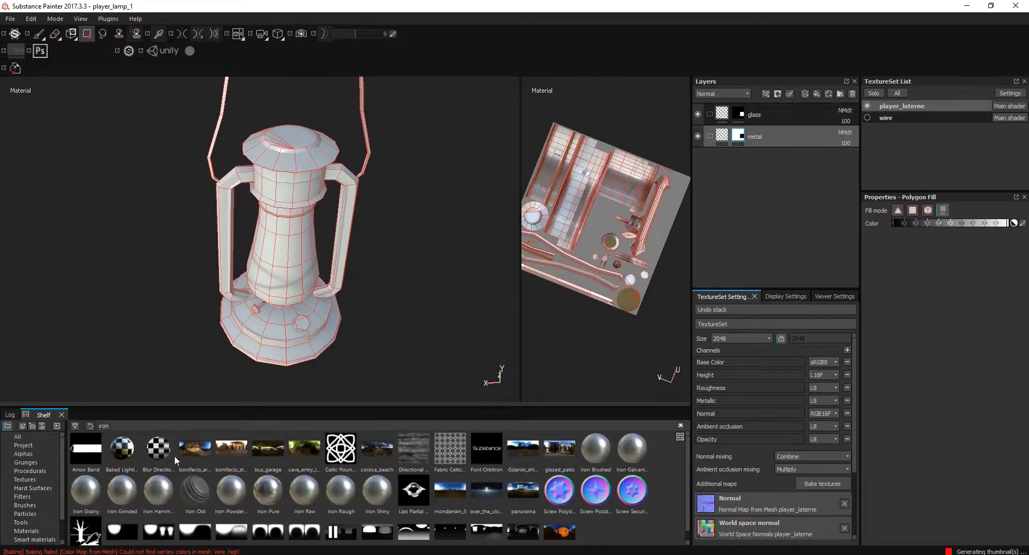
{"action": "left_click_drag", "start_coordinate": [195, 489], "coordinate": [795, 149]}
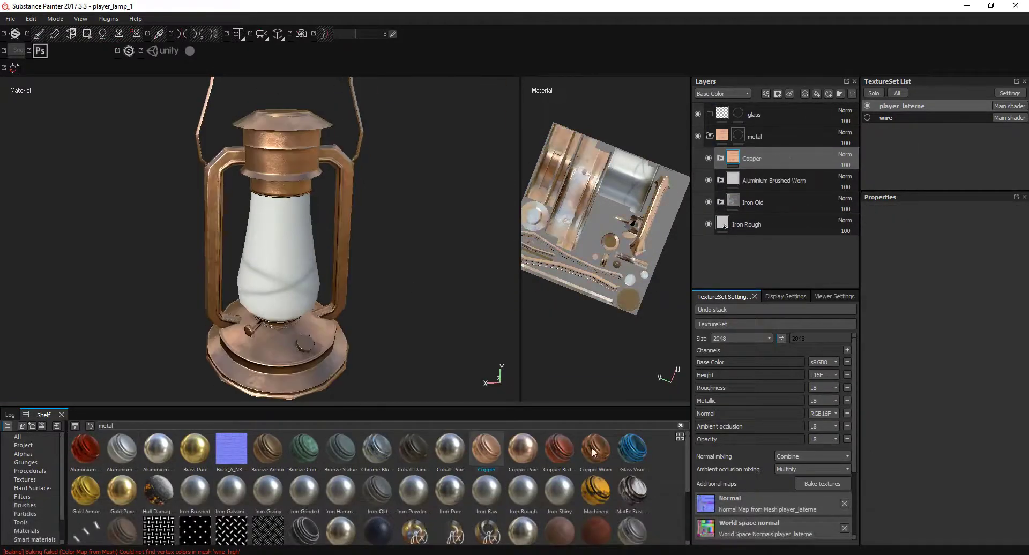
{"action": "scroll", "coordinate": [285, 506], "scroll_direction": "down", "scroll_amount": 3}
{"action": "left_click_drag", "start_coordinate": [123, 444], "coordinate": [356, 219]}
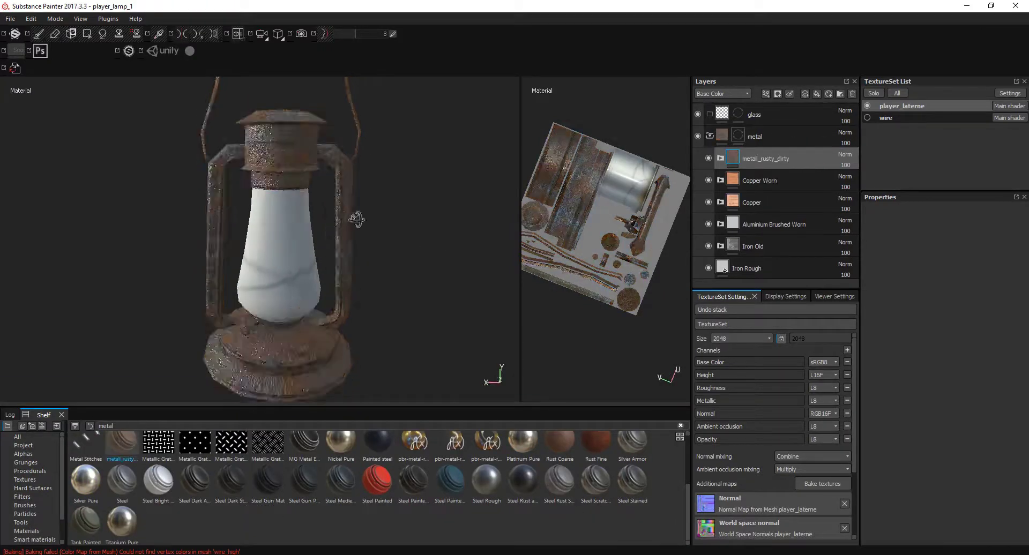
{"action": "left_click_drag", "start_coordinate": [122, 480], "coordinate": [278, 225]}
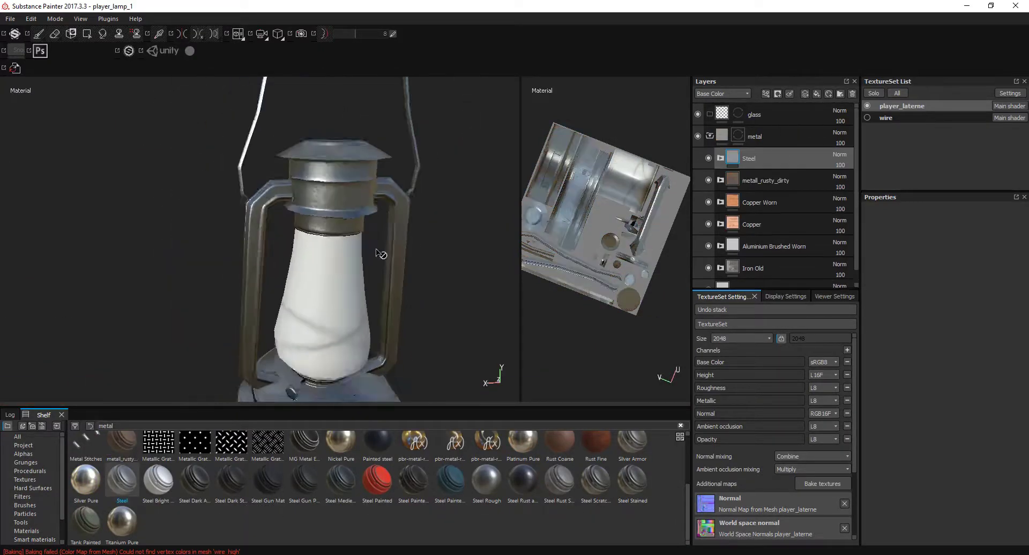
{"action": "left_click_drag", "start_coordinate": [559, 480], "coordinate": [782, 153]}
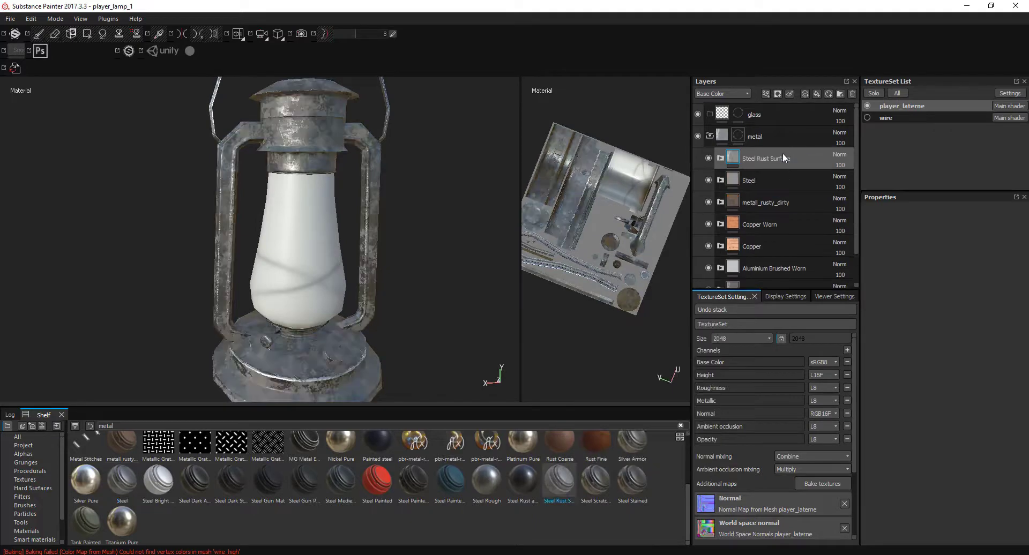
{"action": "left_click_drag", "start_coordinate": [633, 479], "coordinate": [776, 156]}
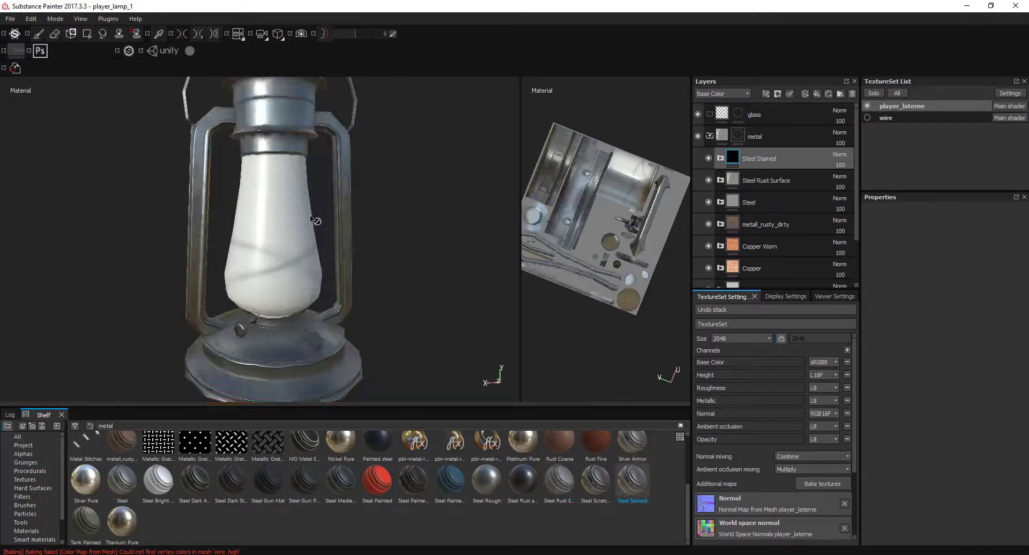
- Hide Steel Stained, Steel Rust Surface and metall_rusty_dirty, and delete the Steel layer
{"action": "left_click", "coordinate": [707, 158]}
{"action": "left_click", "coordinate": [707, 180]}
{"action": "scroll", "coordinate": [283, 188], "scroll_direction": "up", "scroll_amount": 5}
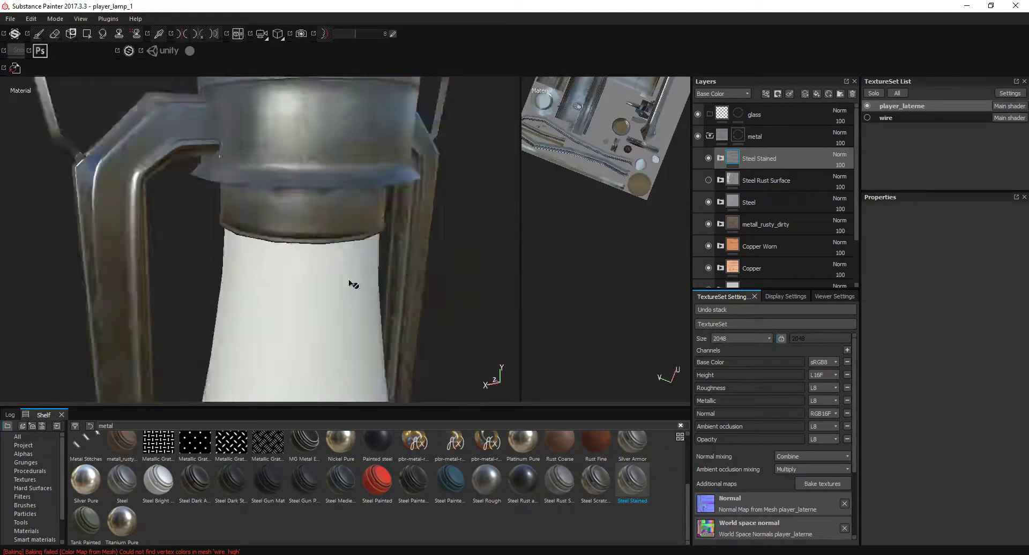
{"action": "scroll", "coordinate": [349, 285], "scroll_direction": "down", "scroll_amount": 3}
{"action": "left_click", "coordinate": [750, 202]}
{"action": "key", "text": "Delete"}
{"action": "left_click", "coordinate": [708, 202]}
- Delete the copper layers, hide Iron Rough, and show metall_rusty_dirty and Steel Rust Surface
{"action": "left_click", "coordinate": [852, 93]}
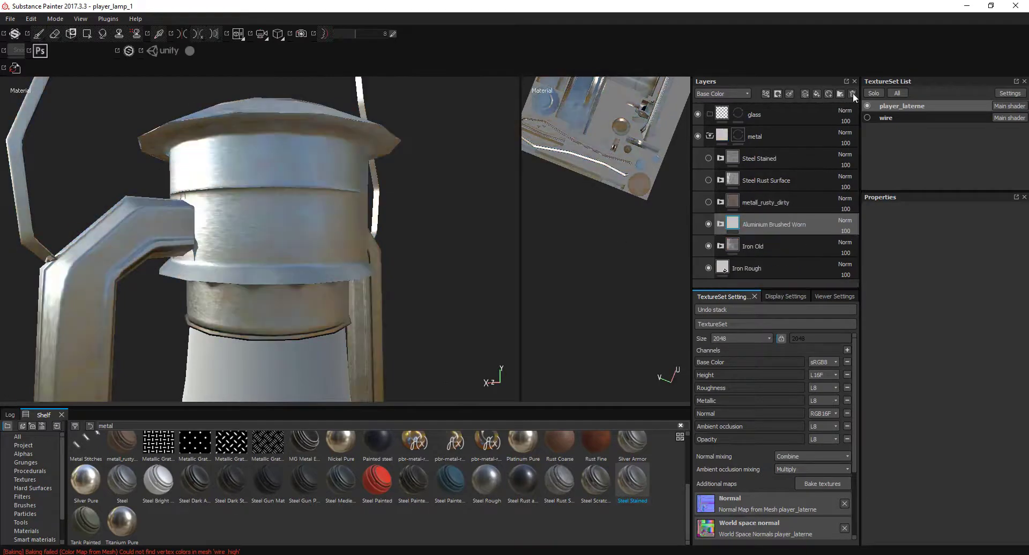
{"action": "mouse_move", "coordinate": [322, 241]}
{"action": "left_mouse_down", "text": "alt"}
{"action": "mouse_move", "coordinate": [239, 341]}
{"action": "mouse_move", "coordinate": [308, 260]}
{"action": "mouse_move", "coordinate": [239, 273]}
{"action": "left_mouse_up", "text": "alt"}
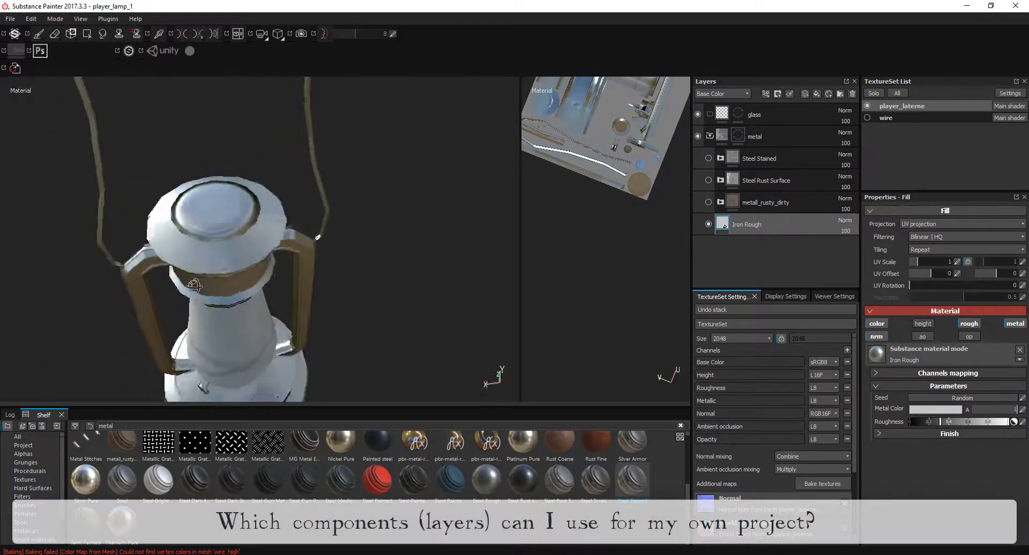
{"action": "right_click_drag", "start_coordinate": [237, 275], "coordinate": [313, 288], "text": "alt"}
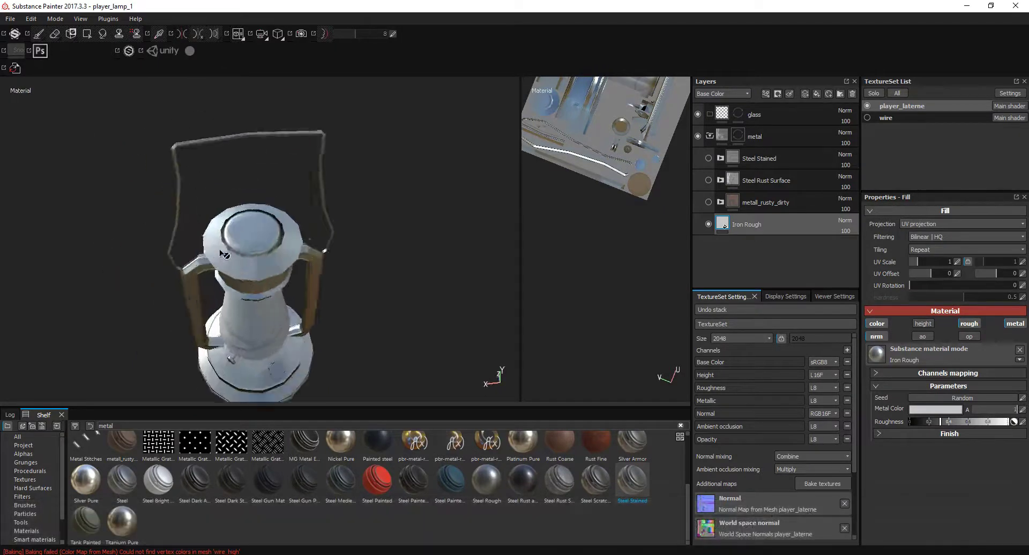
{"action": "left_click", "coordinate": [708, 224]}
{"action": "left_click", "coordinate": [708, 202]}
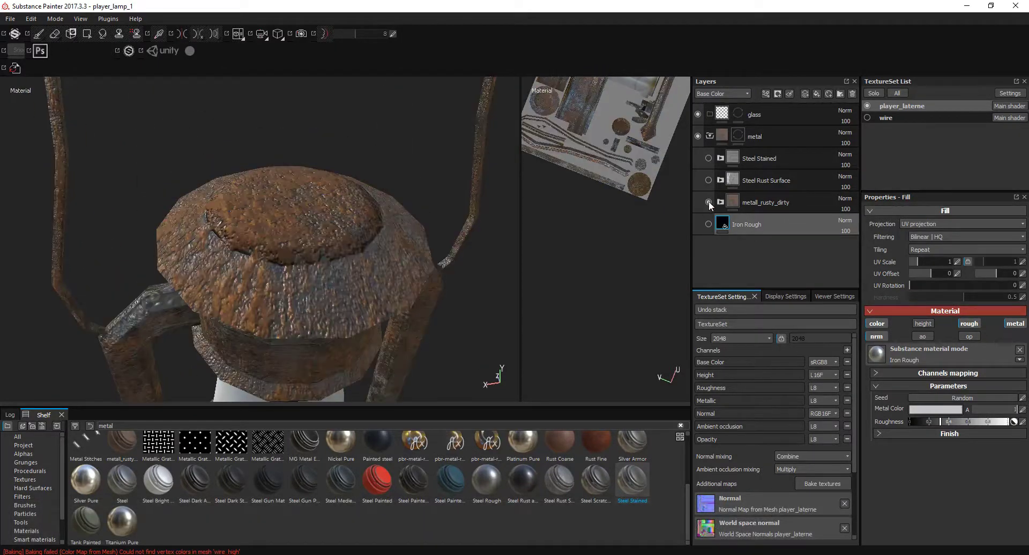
{"action": "left_click", "coordinate": [707, 180]}
- Show Steel Stained and compare the materials on the lamp's cap, glass frame and base
{"action": "left_click_drag", "start_coordinate": [375, 241], "coordinate": [343, 279], "text": "alt"}
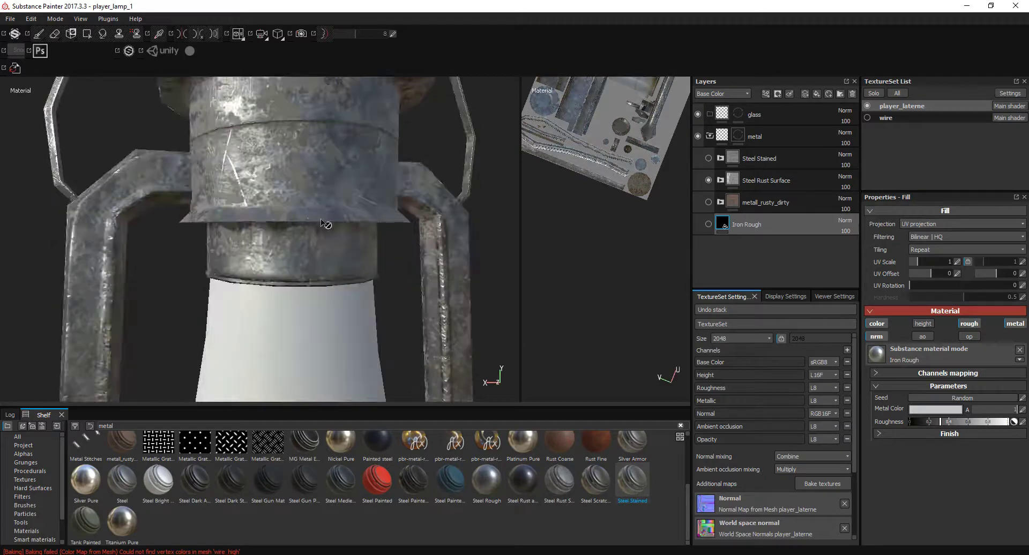
{"action": "left_click", "coordinate": [708, 158]}
{"action": "right_click_drag", "start_coordinate": [321, 257], "coordinate": [346, 268], "text": "alt"}
{"action": "mouse_move", "coordinate": [347, 268]}
{"action": "left_mouse_down", "text": "alt"}
{"action": "mouse_move", "coordinate": [349, 211]}
{"action": "mouse_move", "coordinate": [360, 271]}
{"action": "mouse_move", "coordinate": [375, 287]}
{"action": "left_mouse_up", "text": "alt"}
{"action": "right_click_drag", "start_coordinate": [375, 287], "coordinate": [379, 296], "text": "alt"}
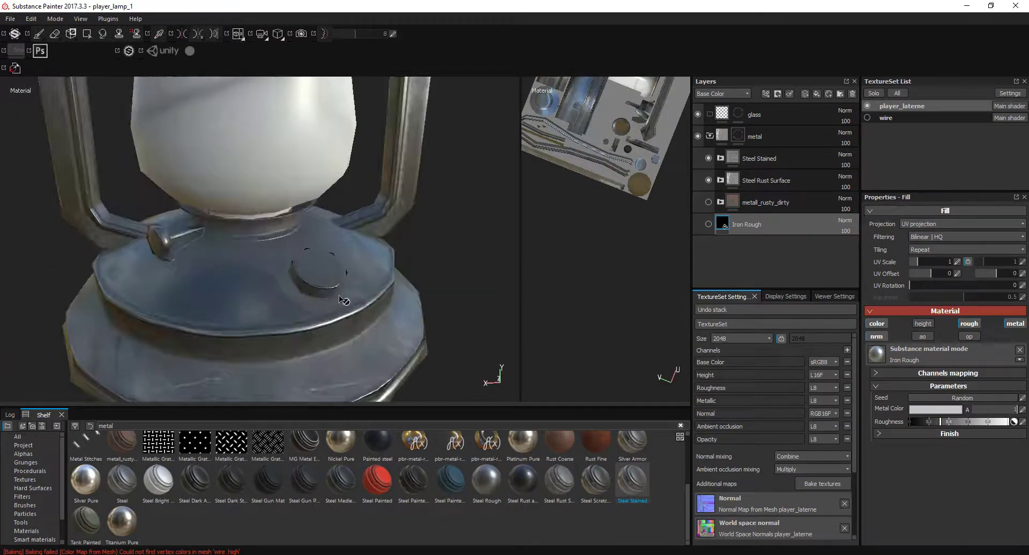
{"action": "left_click_drag", "start_coordinate": [379, 296], "coordinate": [381, 301], "text": "alt"}
{"action": "right_click_drag", "start_coordinate": [382, 301], "coordinate": [383, 307], "text": "alt"}
{"action": "mouse_move", "coordinate": [383, 307]}
{"action": "left_mouse_down", "text": "alt"}
{"action": "mouse_move", "coordinate": [271, 299]}
{"action": "mouse_move", "coordinate": [332, 236]}
{"action": "left_mouse_up", "text": "alt"}
{"action": "right_click_drag", "start_coordinate": [333, 235], "coordinate": [355, 215], "text": "alt"}
{"action": "mouse_move", "coordinate": [353, 213]}
{"action": "left_mouse_down", "text": "alt"}
{"action": "mouse_move", "coordinate": [332, 257]}
{"action": "mouse_move", "coordinate": [293, 263]}
{"action": "left_mouse_up", "text": "alt"}
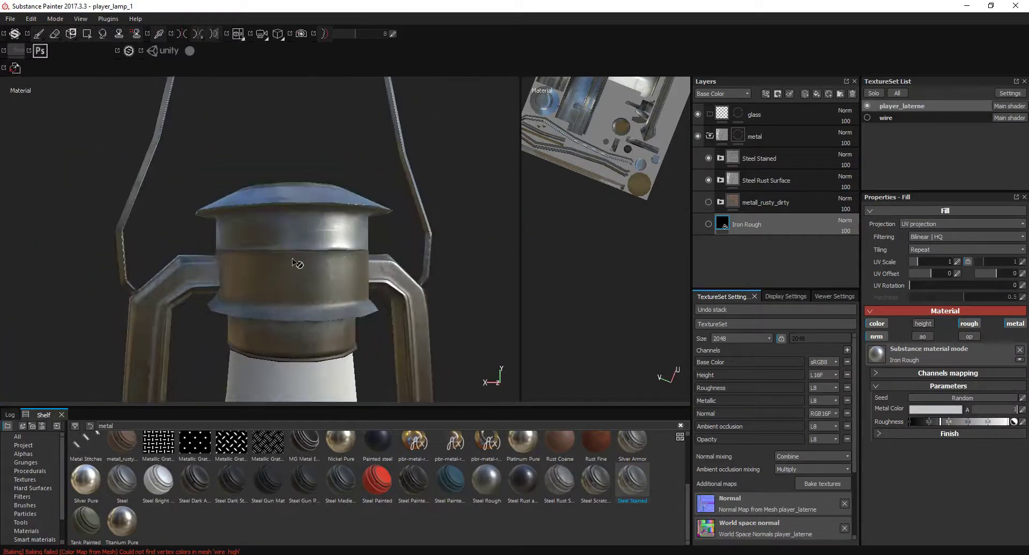
- Hide both steel layers, delete Iron Rough, and rename the fill layer inside metall_rusty_dirty
{"action": "left_click", "coordinate": [709, 158]}
{"action": "left_click", "coordinate": [708, 180]}
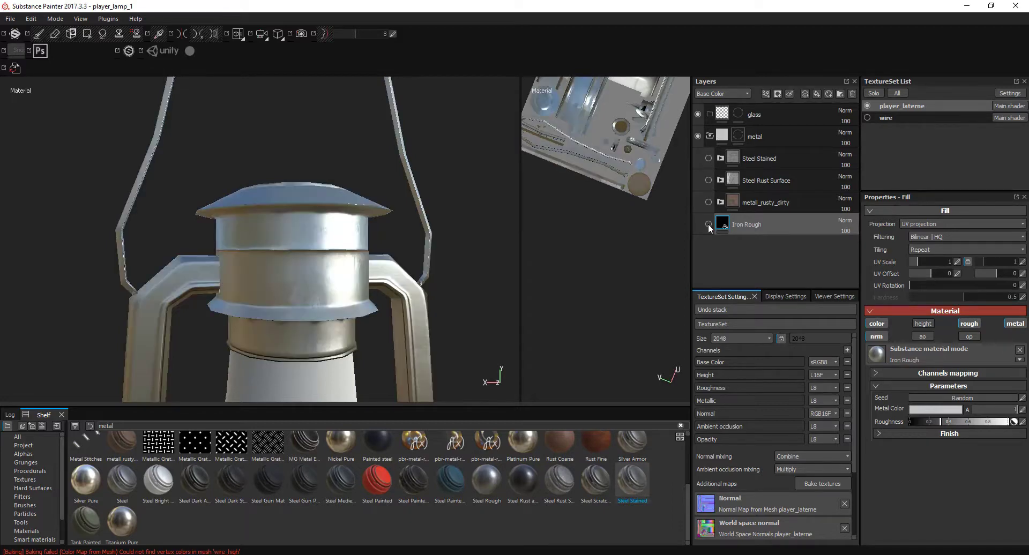
{"action": "left_click", "coordinate": [708, 224]}
{"action": "left_click", "coordinate": [851, 94]}
{"action": "left_click", "coordinate": [708, 202]}
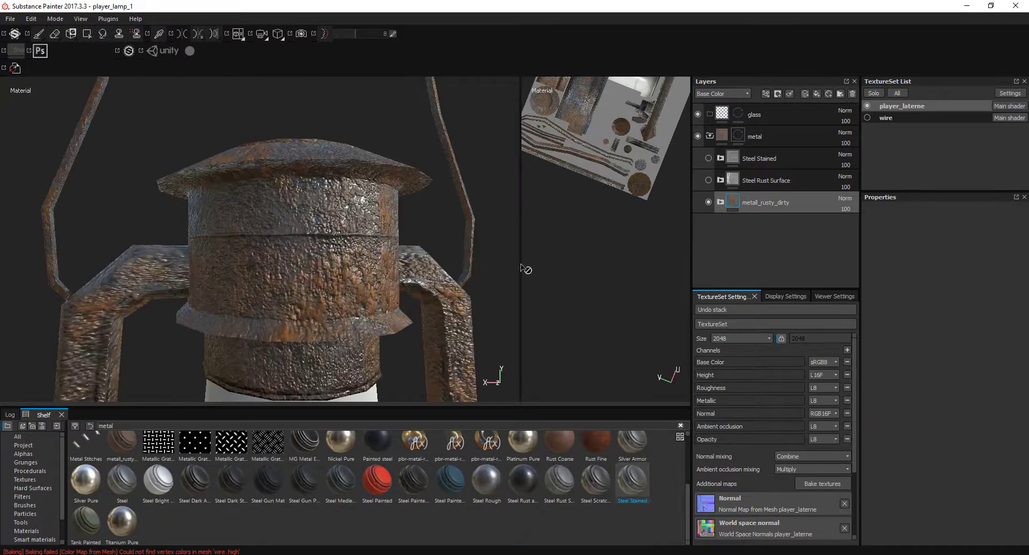
{"action": "left_click", "coordinate": [720, 202]}
{"action": "left_click", "coordinate": [734, 224]}
{"action": "double_click", "coordinate": [771, 224]}
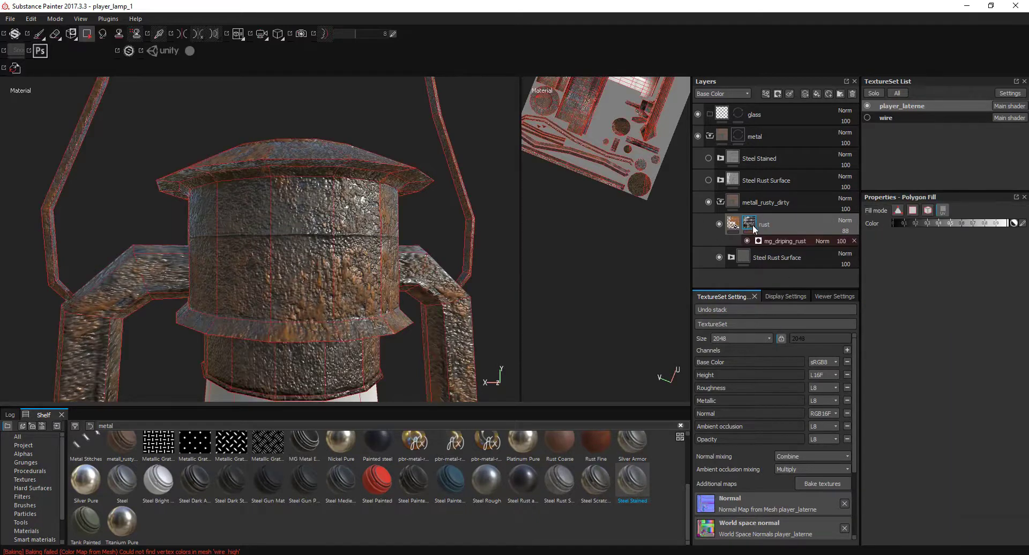
- Raise the dripping rust generator's Rust Spreading to 0.73 and ease Drips Intensity to 0.33
{"action": "left_click", "coordinate": [793, 241]}
{"action": "mouse_move", "coordinate": [957, 275]}
{"action": "left_mouse_down"}
{"action": "mouse_move", "coordinate": [860, 275]}
{"action": "mouse_move", "coordinate": [978, 278]}
{"action": "left_mouse_up"}
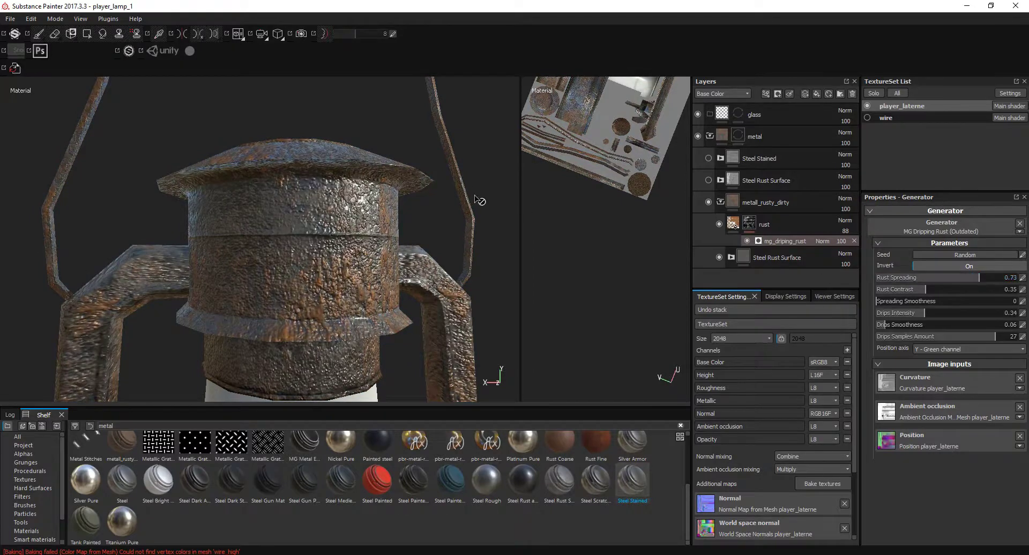
{"action": "left_click_drag", "start_coordinate": [480, 200], "coordinate": [407, 204], "text": "alt"}
{"action": "mouse_move", "coordinate": [922, 316]}
{"action": "left_mouse_down"}
{"action": "mouse_move", "coordinate": [889, 312]}
{"action": "mouse_move", "coordinate": [974, 314]}
{"action": "mouse_move", "coordinate": [867, 324]}
{"action": "mouse_move", "coordinate": [891, 324]}
{"action": "left_mouse_up"}
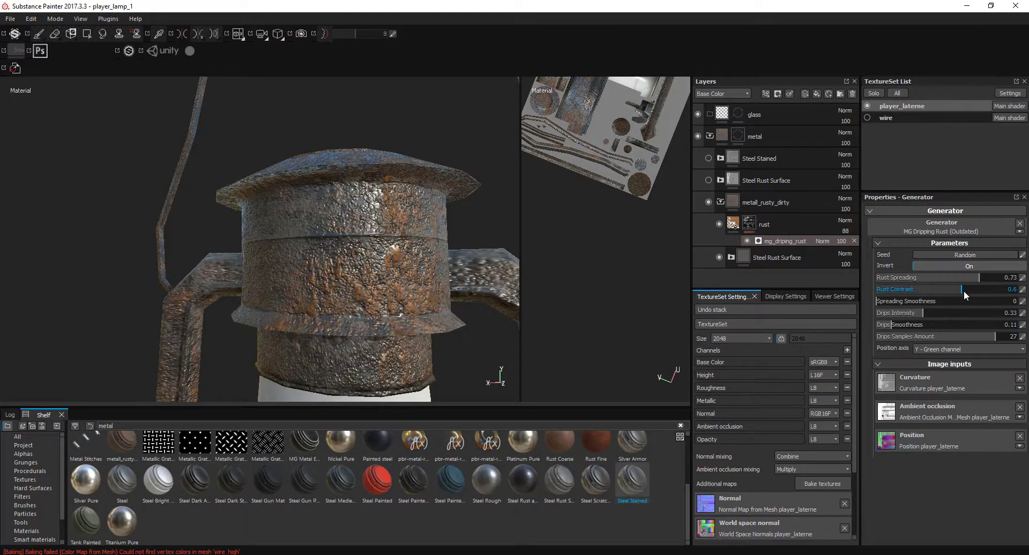
{"action": "mouse_move", "coordinate": [446, 275]}
{"action": "left_mouse_down", "text": "alt"}
{"action": "mouse_move", "coordinate": [394, 262]}
{"action": "mouse_move", "coordinate": [793, 199]}
{"action": "left_mouse_up", "text": "alt"}
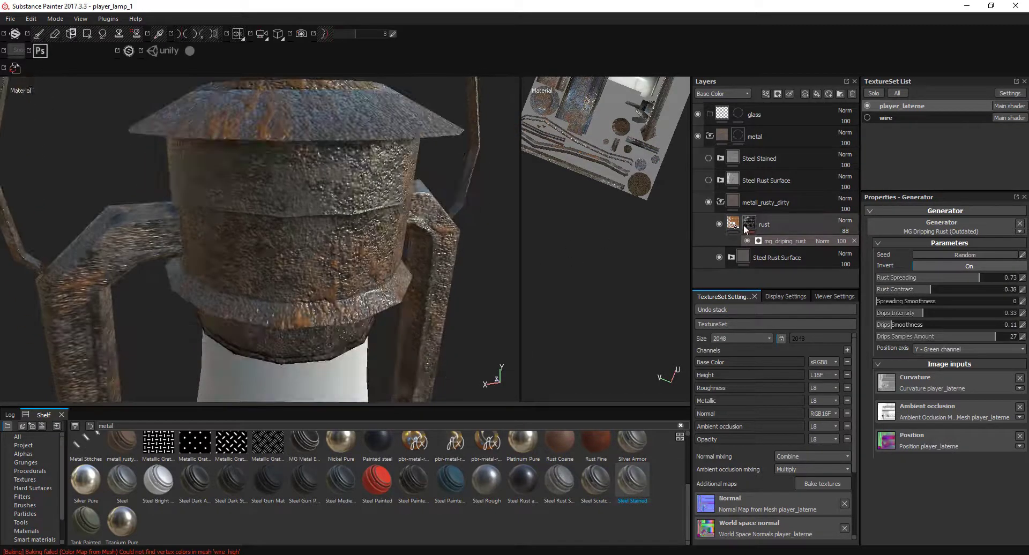
- Move the rust layer out of metall_rusty_dirty to sit above Steel Stained
{"action": "left_click", "coordinate": [737, 202]}
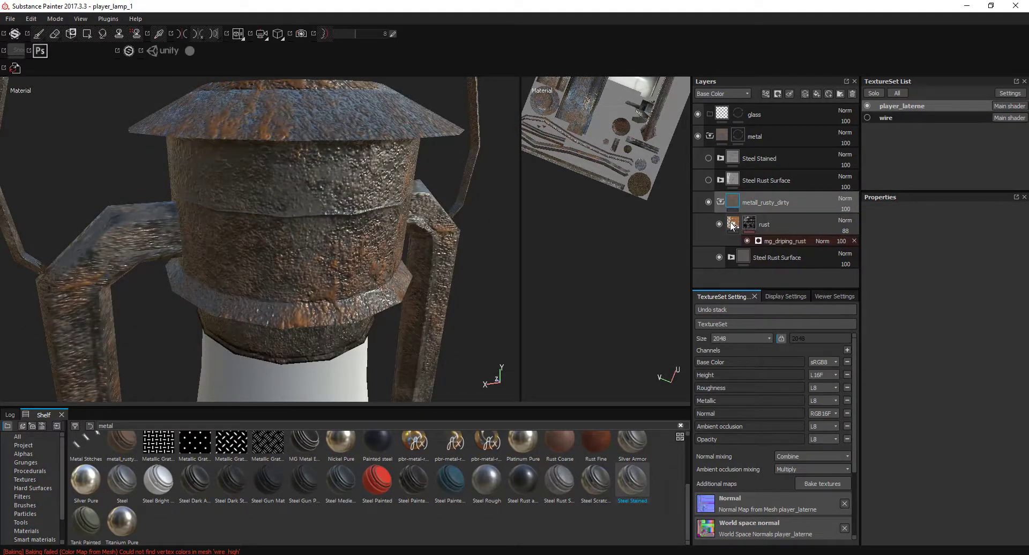
{"action": "left_click", "coordinate": [733, 225]}
{"action": "left_click_drag", "start_coordinate": [788, 150], "coordinate": [788, 151]}
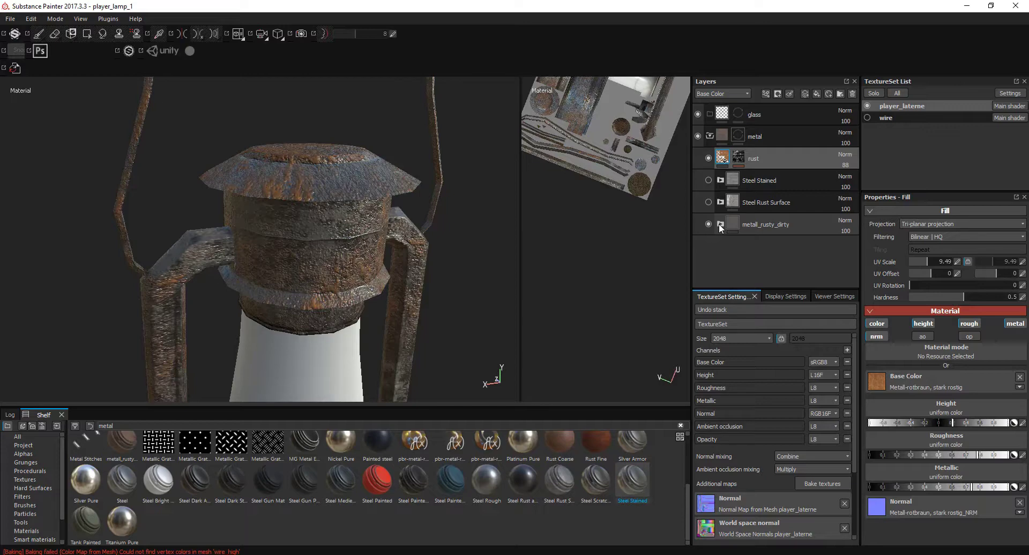
{"action": "left_click", "coordinate": [776, 175]}
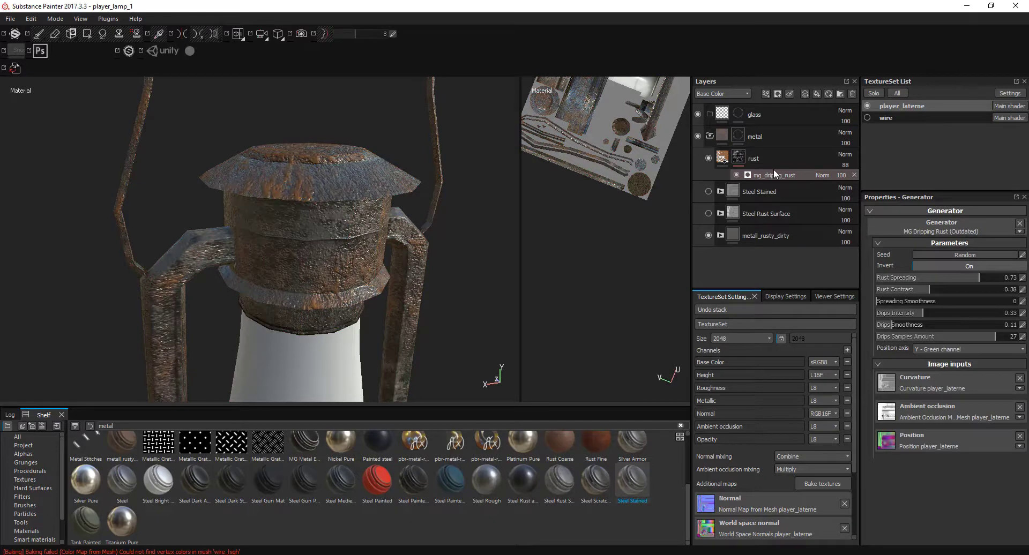
- Add a Grunge 008 fill to the rust mask with Subtract blending
{"action": "right_click", "coordinate": [758, 164]}
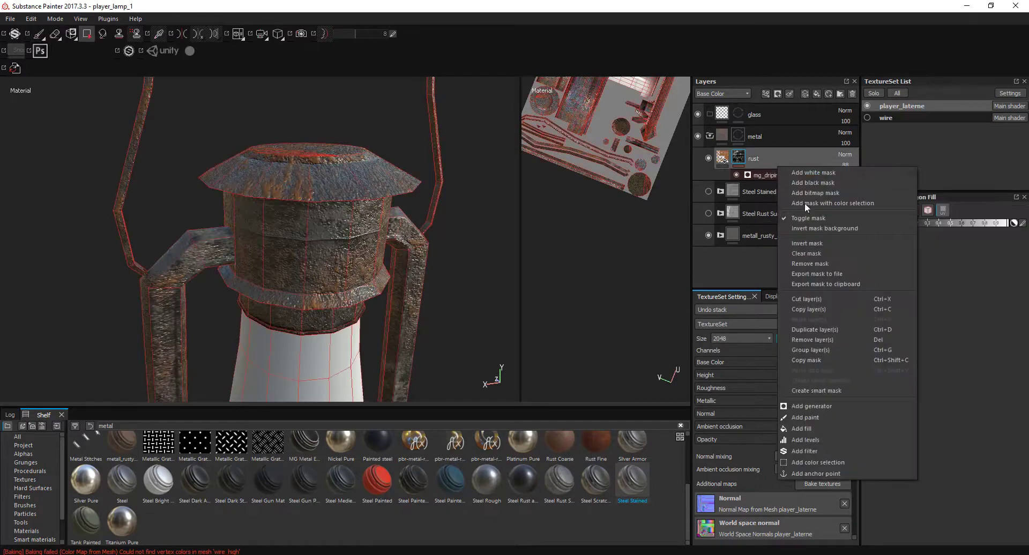
{"action": "left_click", "coordinate": [831, 426]}
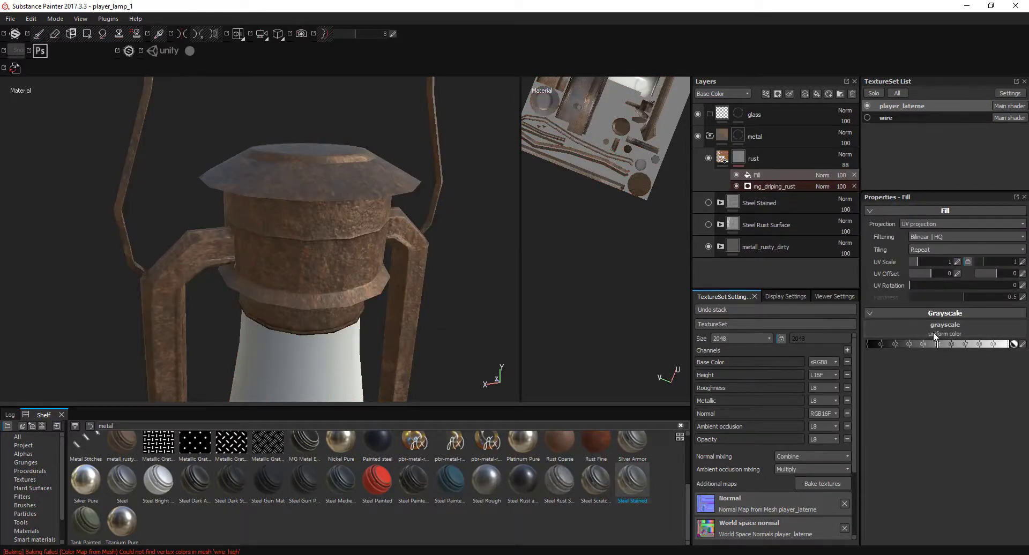
{"action": "left_click", "coordinate": [933, 333]}
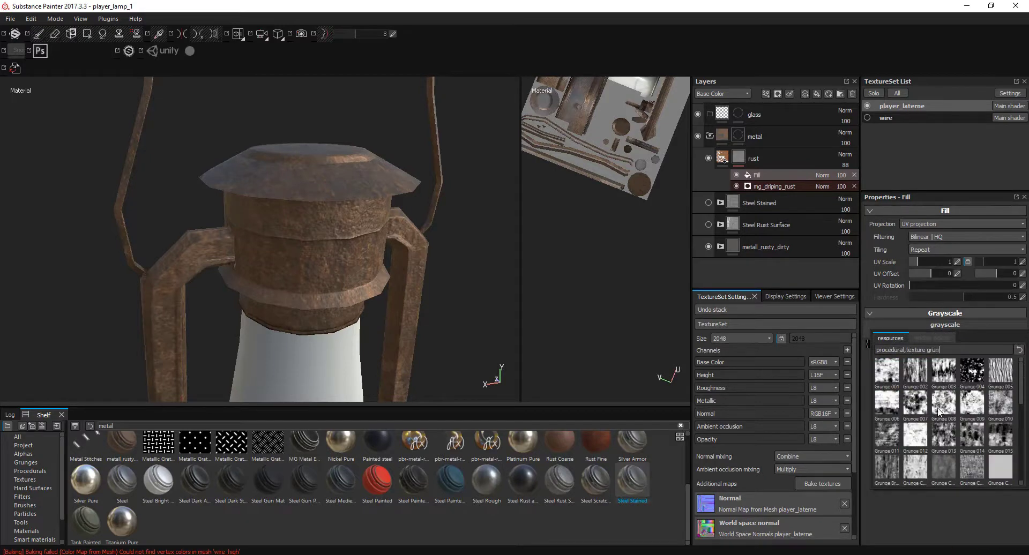
{"action": "left_click", "coordinate": [939, 412]}
{"action": "left_click", "coordinate": [823, 175]}
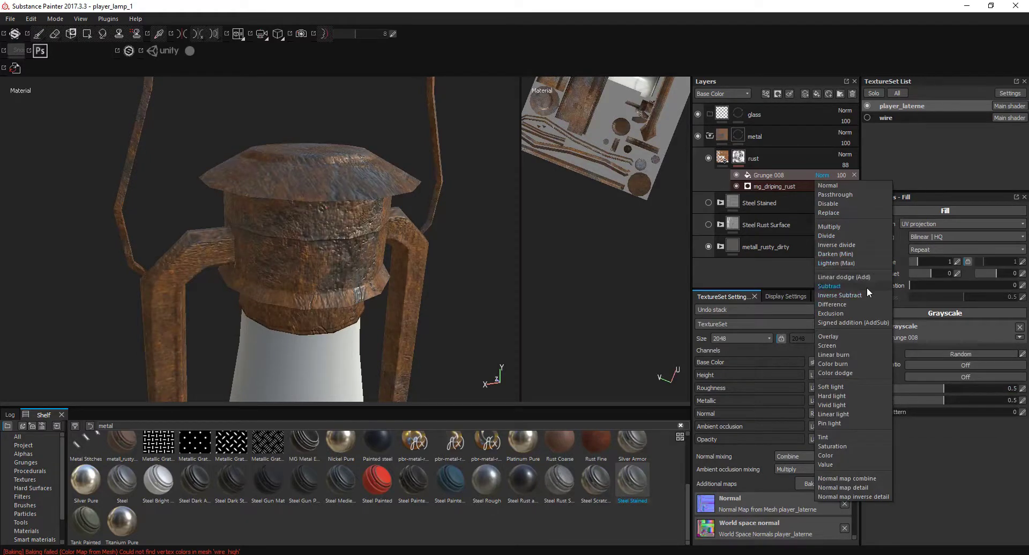
{"action": "left_click", "coordinate": [828, 286]}
- Tile the grunge at UV scale 15.41 with Bilinear HQ filtering and balance 0.31
{"action": "left_click_drag", "start_coordinate": [342, 241], "coordinate": [375, 300], "text": "alt"}
{"action": "right_click_drag", "start_coordinate": [375, 300], "coordinate": [378, 309], "text": "alt"}
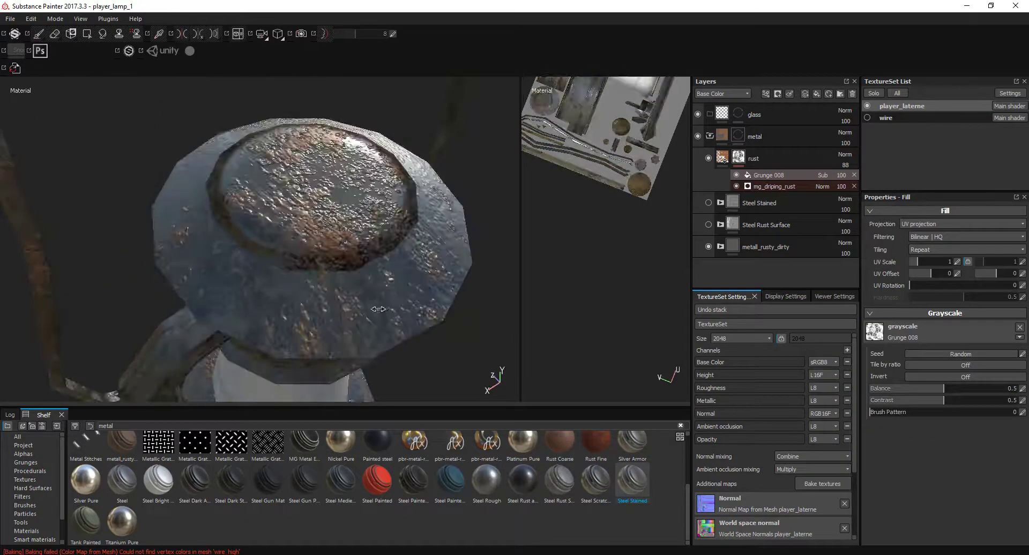
{"action": "left_click_drag", "start_coordinate": [378, 309], "coordinate": [378, 252], "text": "alt"}
{"action": "left_click_drag", "start_coordinate": [943, 388], "coordinate": [933, 388]}
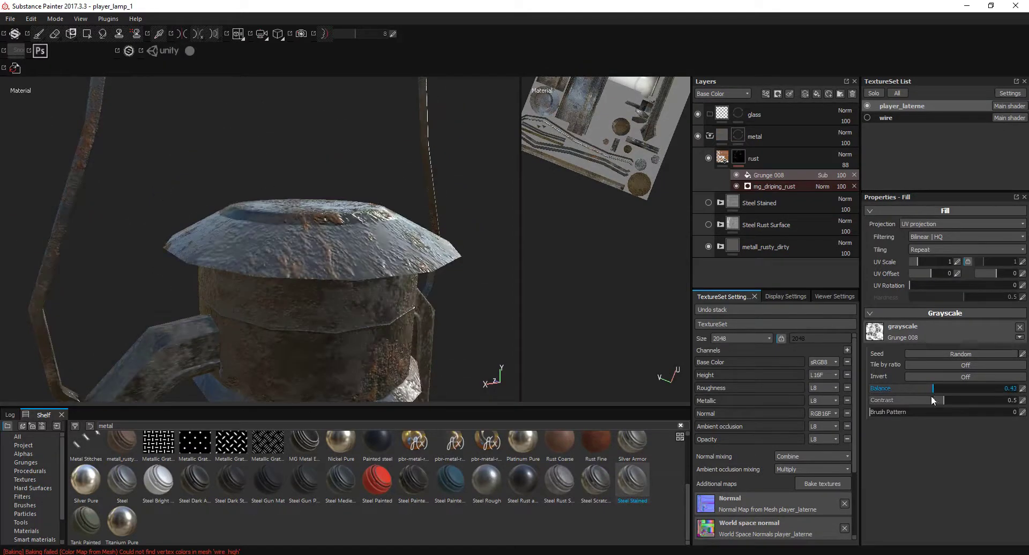
{"action": "left_click", "coordinate": [936, 237]}
{"action": "left_click", "coordinate": [937, 237]}
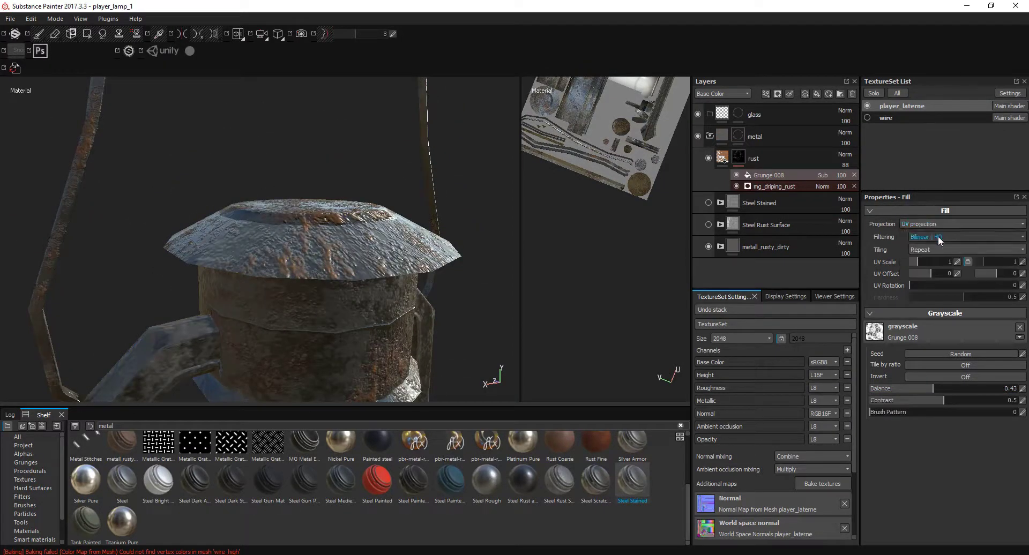
{"action": "left_click_drag", "start_coordinate": [917, 261], "coordinate": [929, 261]}
{"action": "left_click_drag", "start_coordinate": [343, 241], "coordinate": [354, 279], "text": "alt"}
{"action": "right_click_drag", "start_coordinate": [354, 278], "coordinate": [362, 256], "text": "alt"}
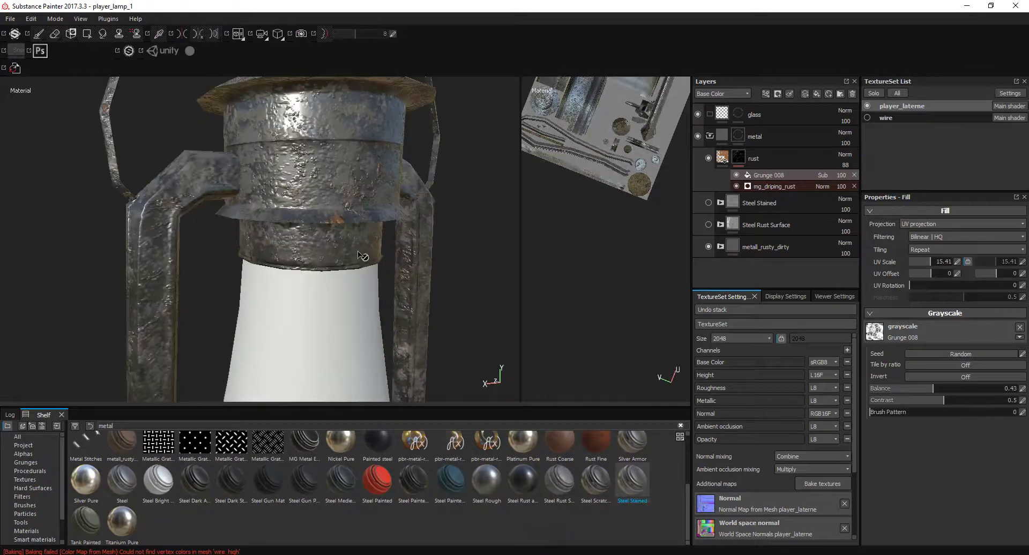
{"action": "left_click_drag", "start_coordinate": [933, 388], "coordinate": [900, 388]}
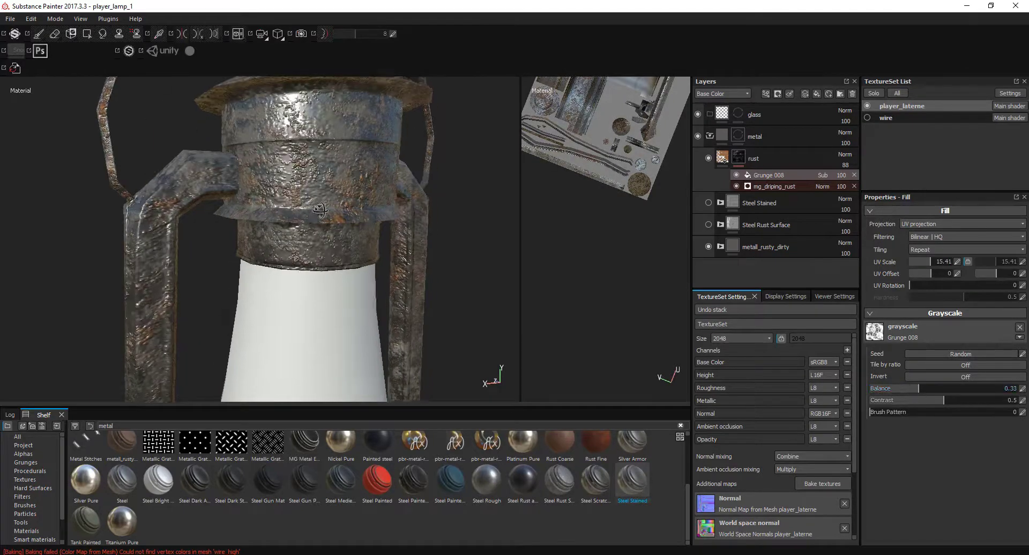
{"action": "left_click_drag", "start_coordinate": [375, 241], "coordinate": [517, 236], "text": "alt"}
{"action": "left_click", "coordinate": [722, 158]}
- Show Steel Stained, hide the rust layer, and expand Steel Stained to its Dirt layer
{"action": "left_click", "coordinate": [742, 180]}
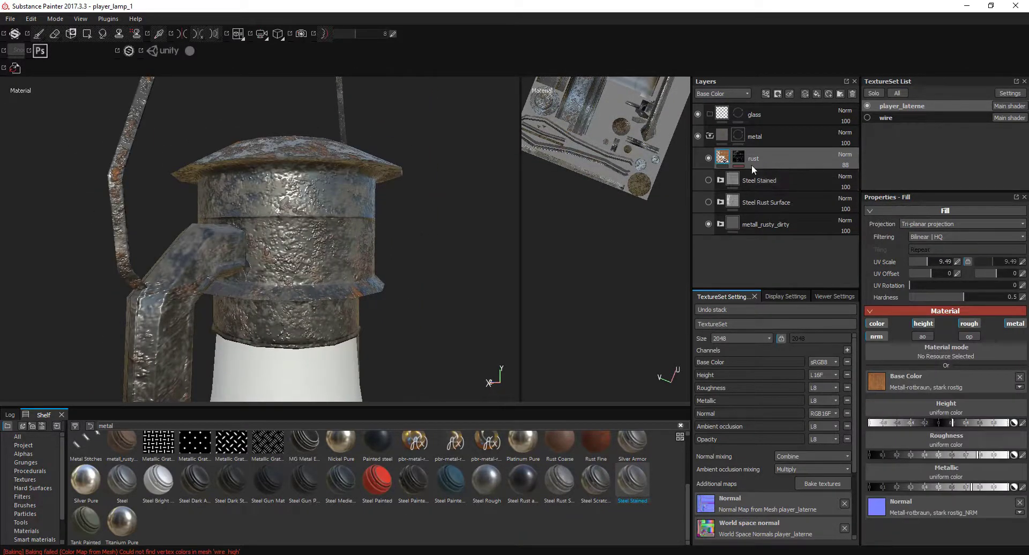
{"action": "left_click", "coordinate": [708, 180]}
{"action": "left_click", "coordinate": [709, 181]}
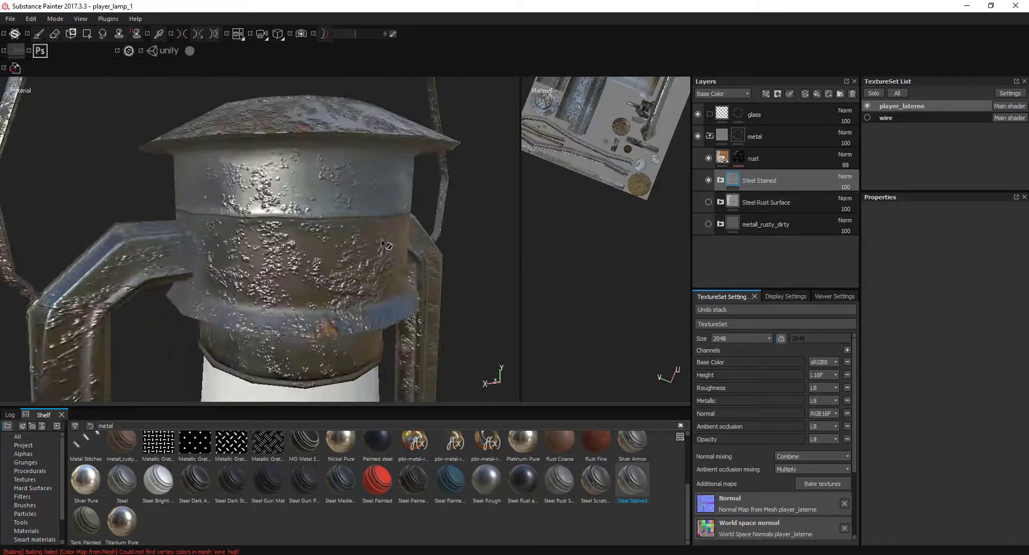
{"action": "left_click_drag", "start_coordinate": [332, 241], "coordinate": [429, 304], "text": "alt"}
{"action": "left_click", "coordinate": [720, 180]}
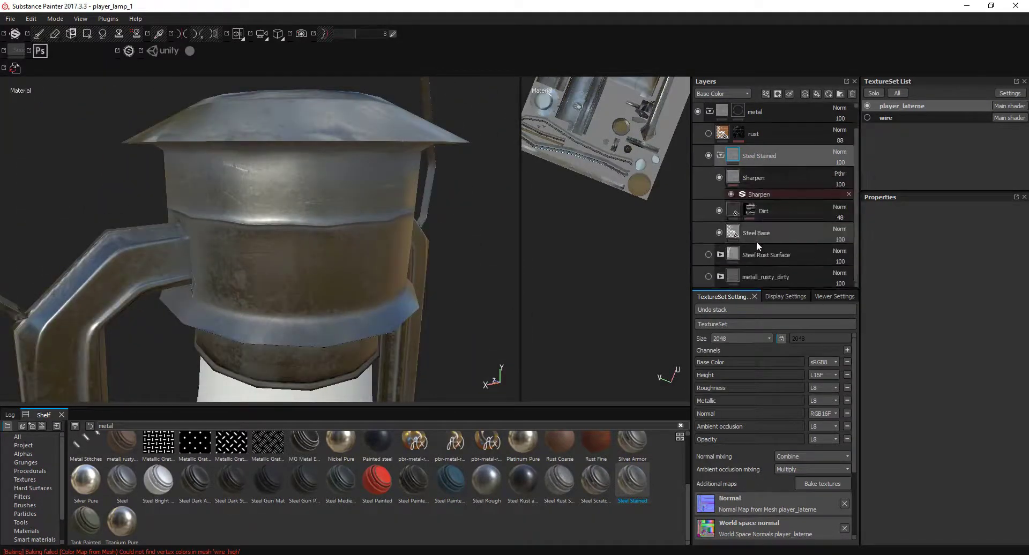
{"action": "left_click", "coordinate": [735, 212]}
{"action": "mouse_move", "coordinate": [278, 236]}
{"action": "left_mouse_down", "text": "alt"}
{"action": "mouse_move", "coordinate": [343, 235]}
{"action": "mouse_move", "coordinate": [407, 200]}
{"action": "mouse_move", "coordinate": [490, 239]}
{"action": "mouse_move", "coordinate": [375, 269]}
{"action": "mouse_move", "coordinate": [440, 236]}
{"action": "left_mouse_up", "text": "alt"}
{"action": "scroll", "coordinate": [490, 239], "scroll_direction": "down", "scroll_amount": 5}
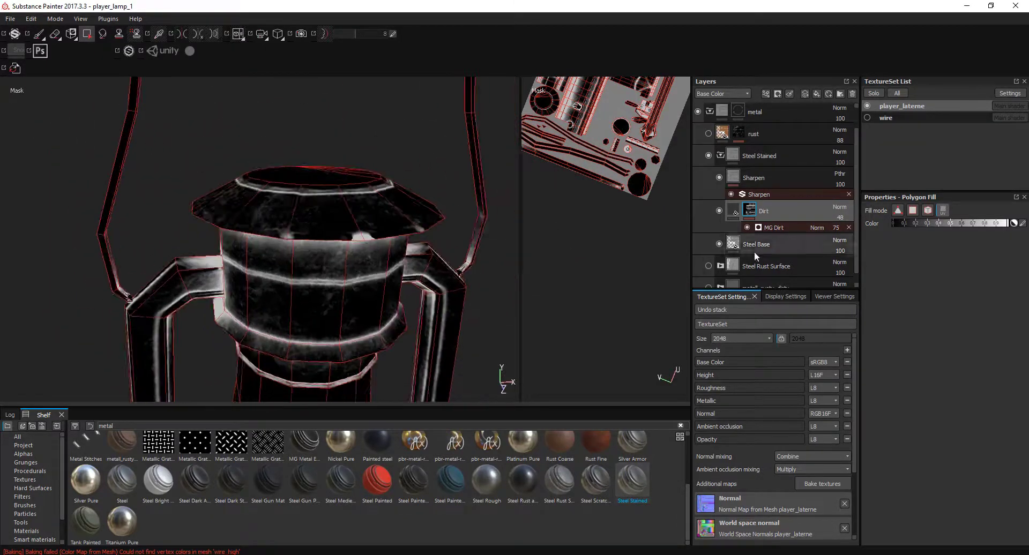
- Lower the MG Dirt generator's Dirt Level to 0.63 and set its Edges Masking to 0
{"action": "left_click", "coordinate": [761, 227]}
{"action": "left_click", "coordinate": [733, 212]}
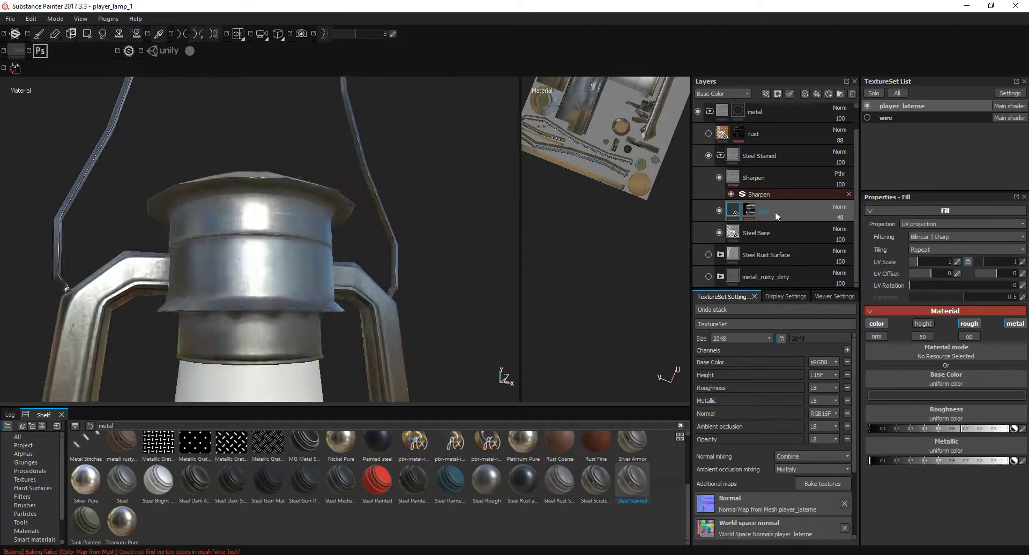
{"action": "left_click", "coordinate": [774, 211]}
{"action": "left_click_drag", "start_coordinate": [972, 281], "coordinate": [953, 281]}
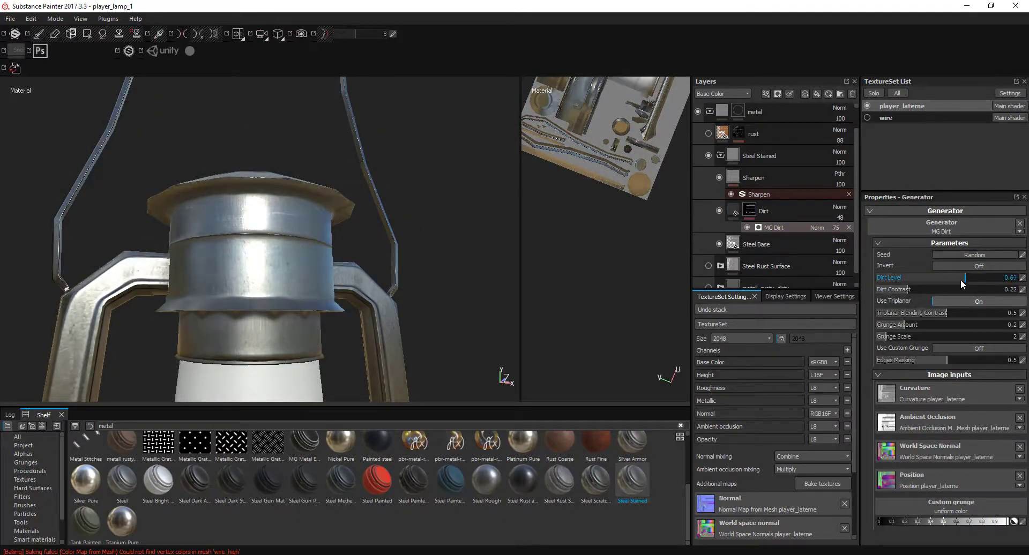
{"action": "key", "text": "m"}
{"action": "left_click_drag", "start_coordinate": [429, 227], "coordinate": [340, 266], "text": "alt"}
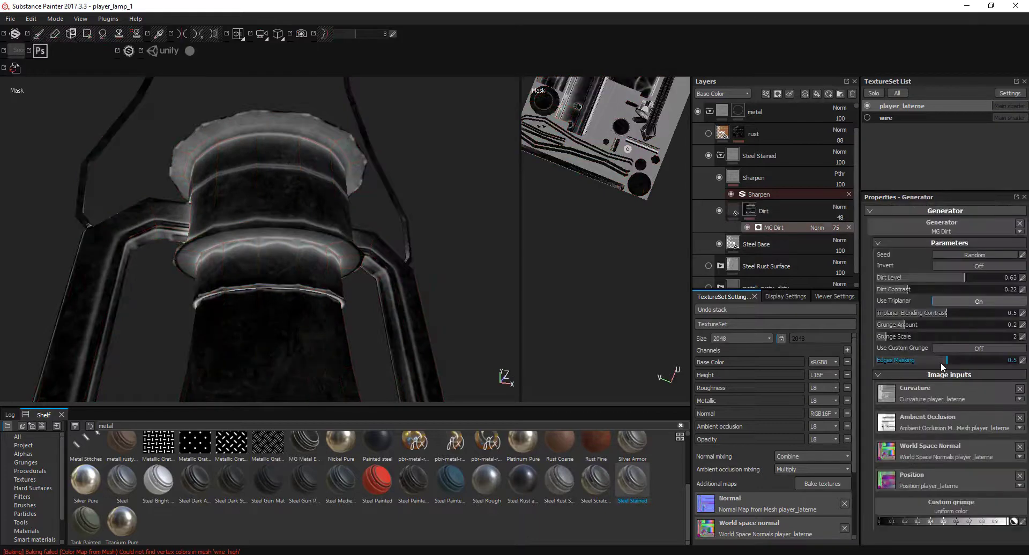
{"action": "left_click_drag", "start_coordinate": [375, 241], "coordinate": [300, 225], "text": "alt"}
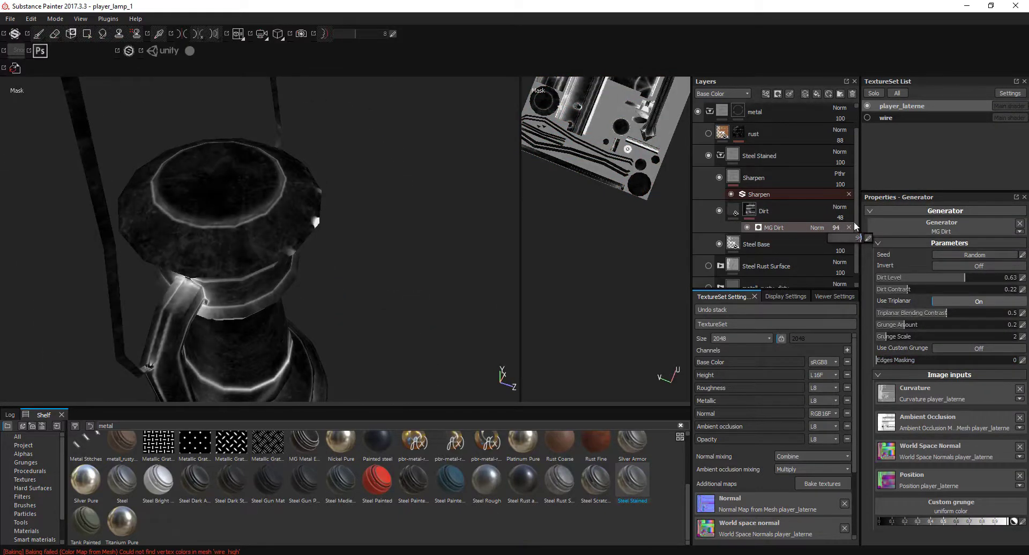
{"action": "key", "text": "m"}
{"action": "left_click_drag", "start_coordinate": [334, 284], "coordinate": [316, 281], "text": "alt"}
- Add a Paint effect to the Dirt mask and switch to the brush
{"action": "left_click", "coordinate": [780, 213]}
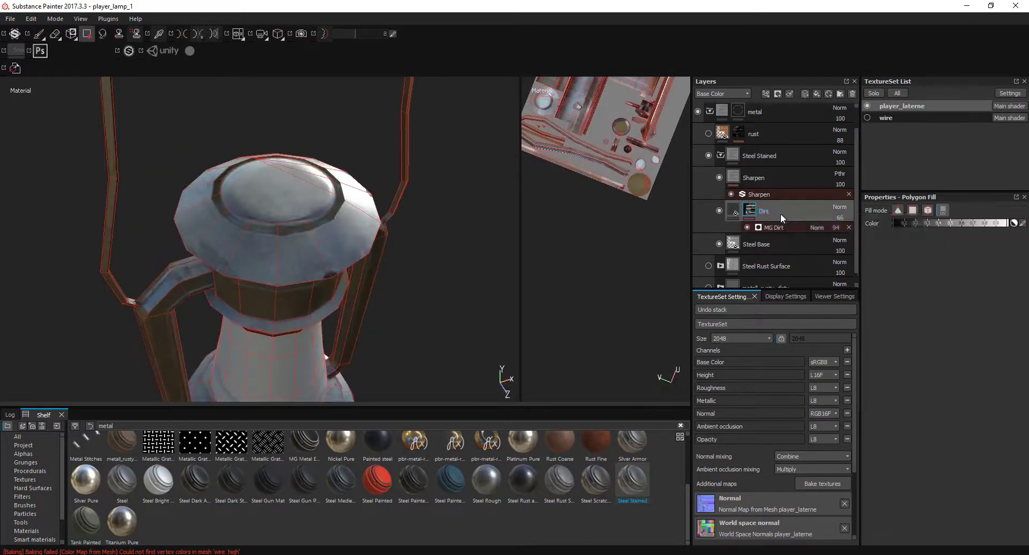
{"action": "right_click", "coordinate": [780, 213]}
{"action": "left_click", "coordinate": [814, 278]}
{"action": "key", "text": "1"}
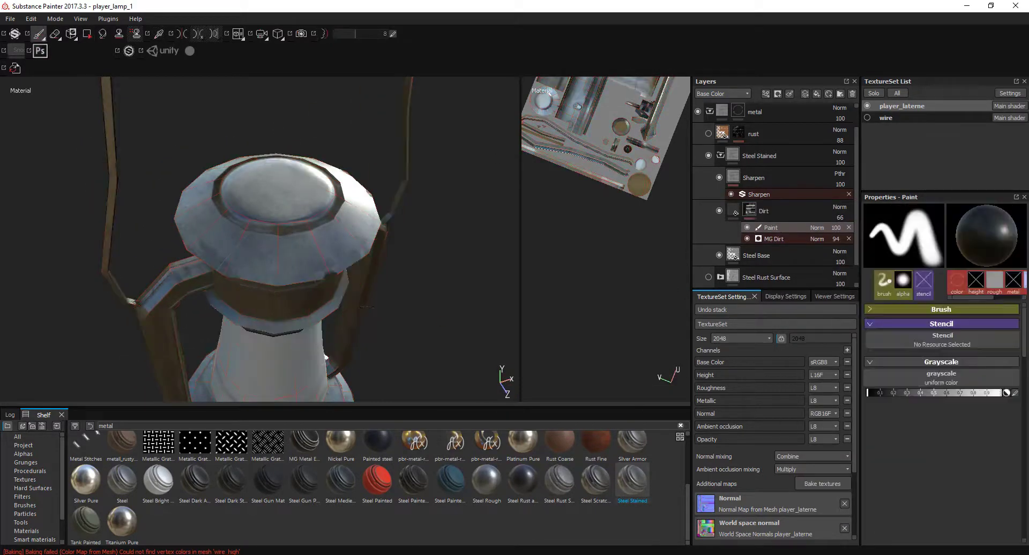
{"action": "scroll", "coordinate": [309, 251], "scroll_direction": "up", "scroll_amount": 3}
{"action": "scroll", "coordinate": [309, 252], "scroll_direction": "up", "scroll_amount": 5}
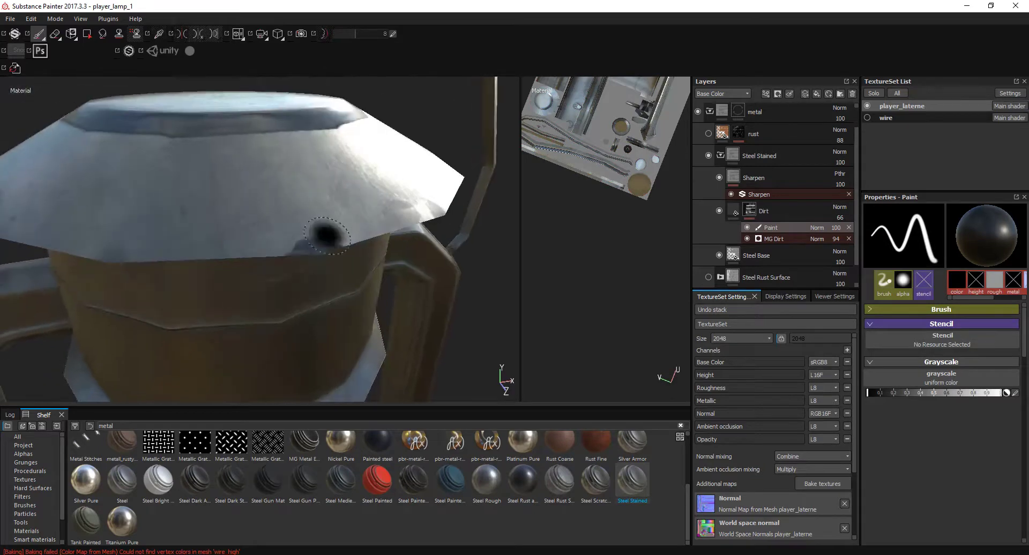
{"action": "scroll", "coordinate": [309, 252], "scroll_direction": "down", "scroll_amount": 5}
- Inspect the Sharpen layer and the Steel Base basic parameters
{"action": "left_click_drag", "start_coordinate": [309, 252], "coordinate": [251, 272], "text": "alt"}
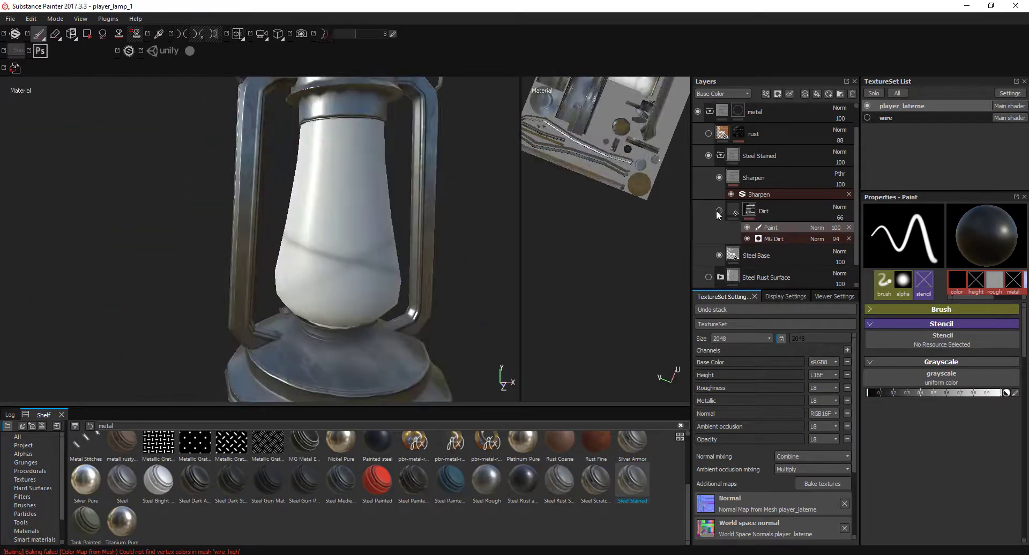
{"action": "left_click", "coordinate": [755, 196]}
{"action": "left_click", "coordinate": [733, 256]}
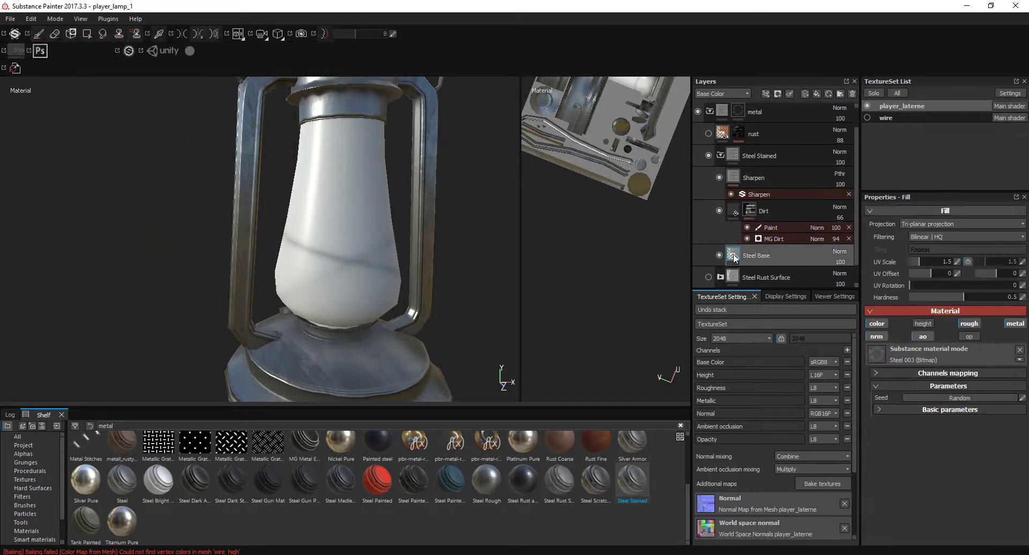
{"action": "left_click", "coordinate": [924, 410]}
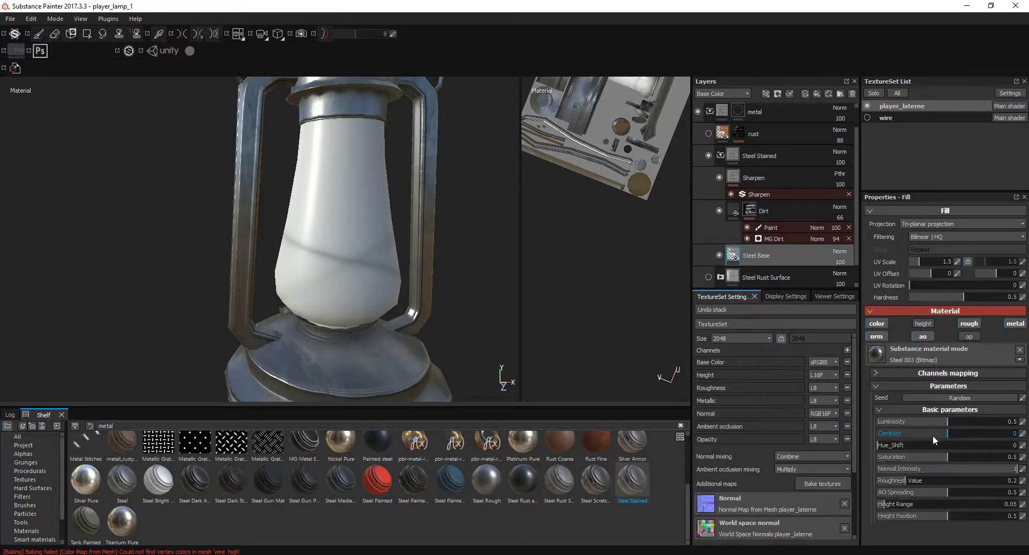
{"action": "left_click_drag", "start_coordinate": [491, 336], "coordinate": [471, 367], "text": "alt"}
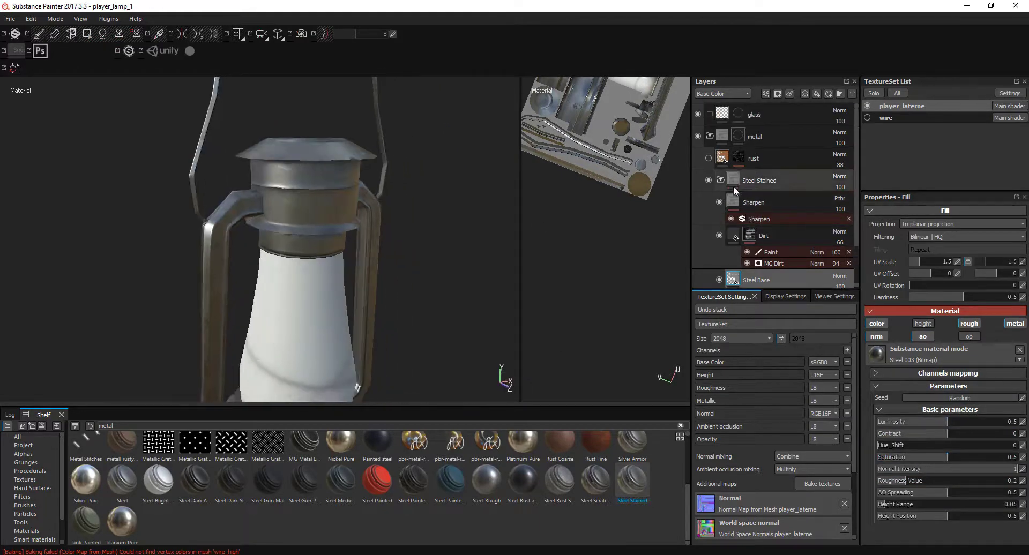
{"action": "scroll", "coordinate": [317, 216], "scroll_direction": "up", "scroll_amount": 5}
{"action": "left_click_drag", "start_coordinate": [318, 216], "coordinate": [342, 242], "text": "alt"}
- Move the rust layer into Steel Stained and trial Sharpen intensity without the color channel
{"action": "left_click", "coordinate": [752, 202]}
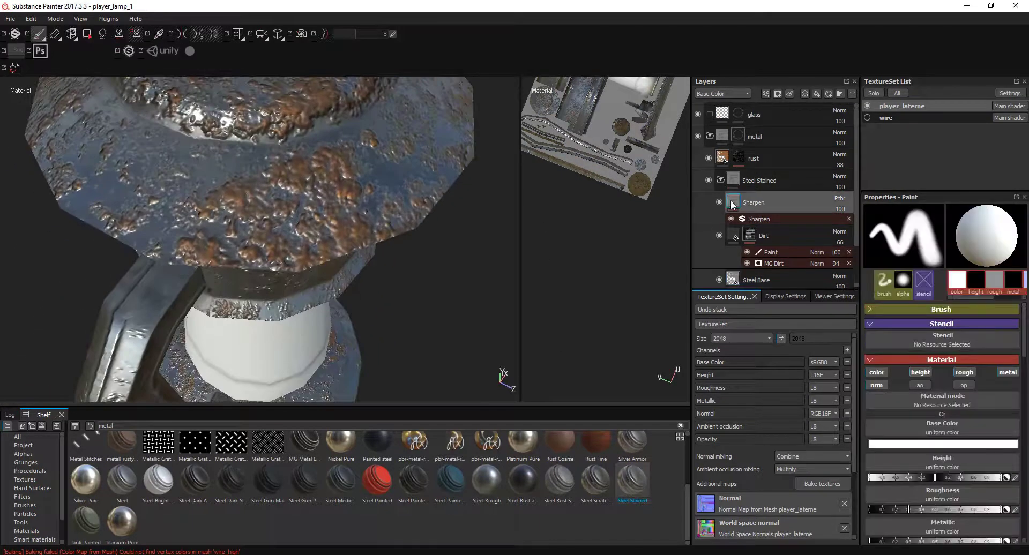
{"action": "left_click_drag", "start_coordinate": [753, 159], "coordinate": [758, 225]}
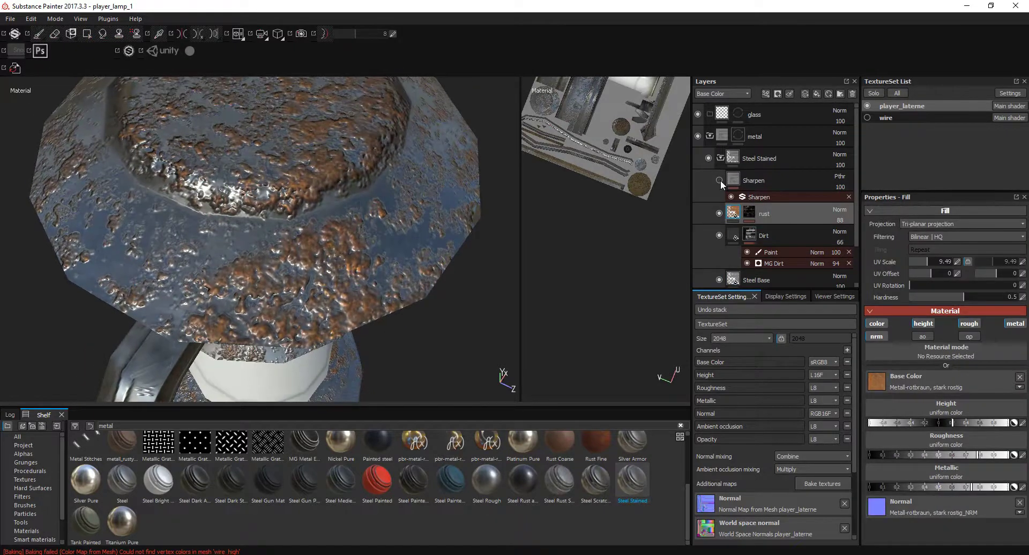
{"action": "left_click", "coordinate": [759, 196]}
{"action": "mouse_move", "coordinate": [904, 279]}
{"action": "left_mouse_down"}
{"action": "mouse_move", "coordinate": [834, 275]}
{"action": "mouse_move", "coordinate": [892, 283]}
{"action": "left_mouse_up"}
{"action": "left_click", "coordinate": [883, 223]}
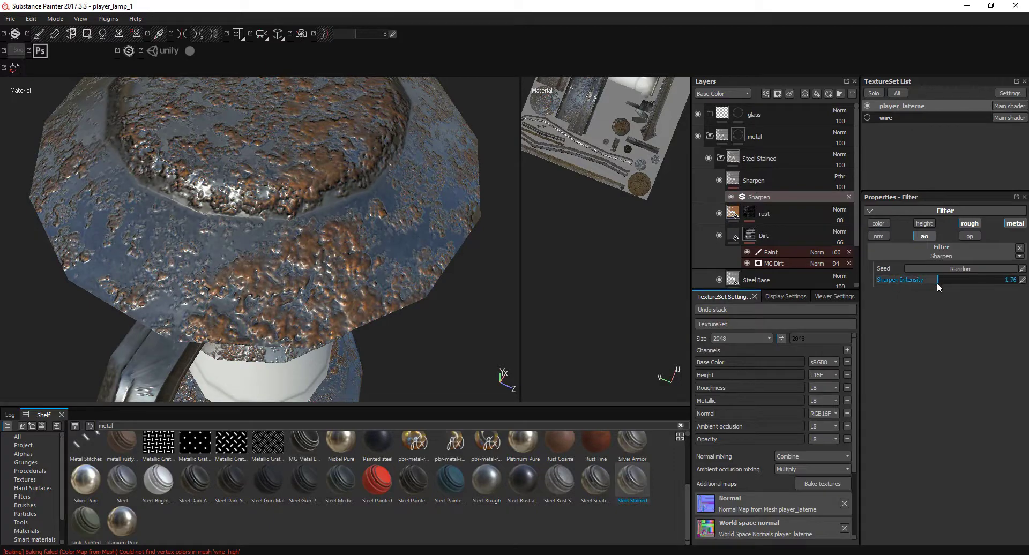
{"action": "left_click_drag", "start_coordinate": [471, 222], "coordinate": [649, 310], "text": "alt"}
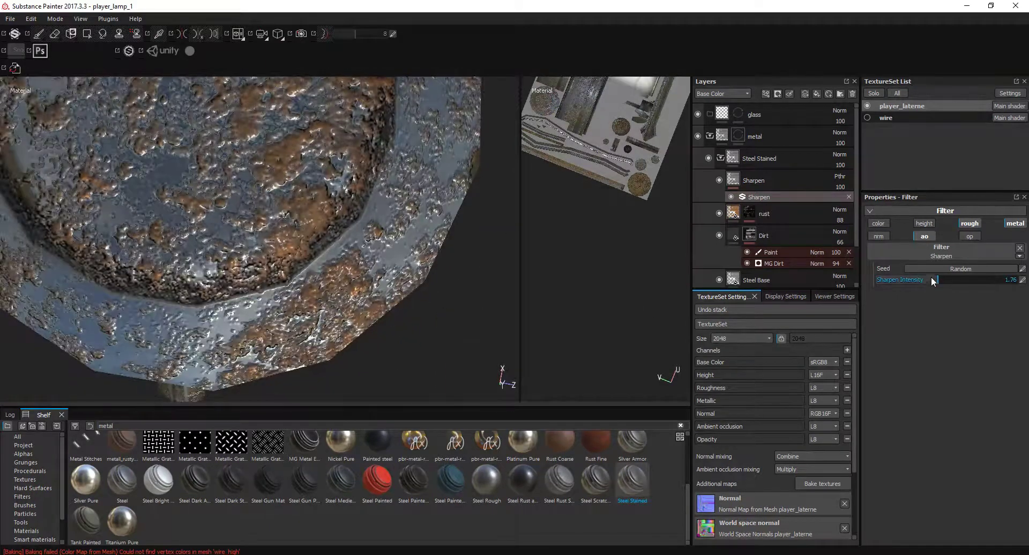
{"action": "left_click_drag", "start_coordinate": [881, 279], "coordinate": [856, 284]}
- Re-enable color sharpening at intensity 0.79, then collapse and hide Steel Stained
{"action": "key", "text": "f"}
{"action": "scroll", "coordinate": [283, 197], "scroll_direction": "up", "scroll_amount": 5}
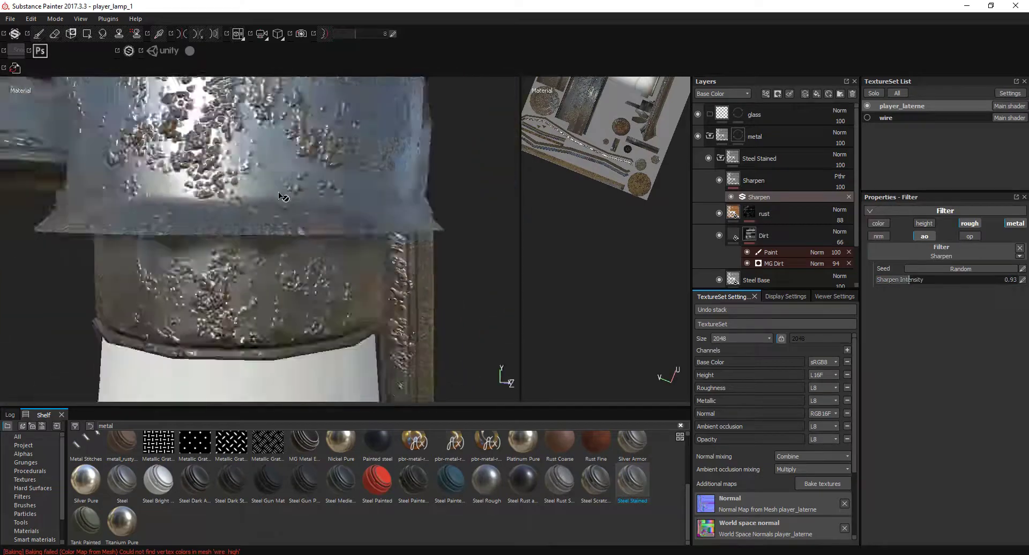
{"action": "left_click", "coordinate": [884, 224]}
{"action": "left_click", "coordinate": [903, 278]}
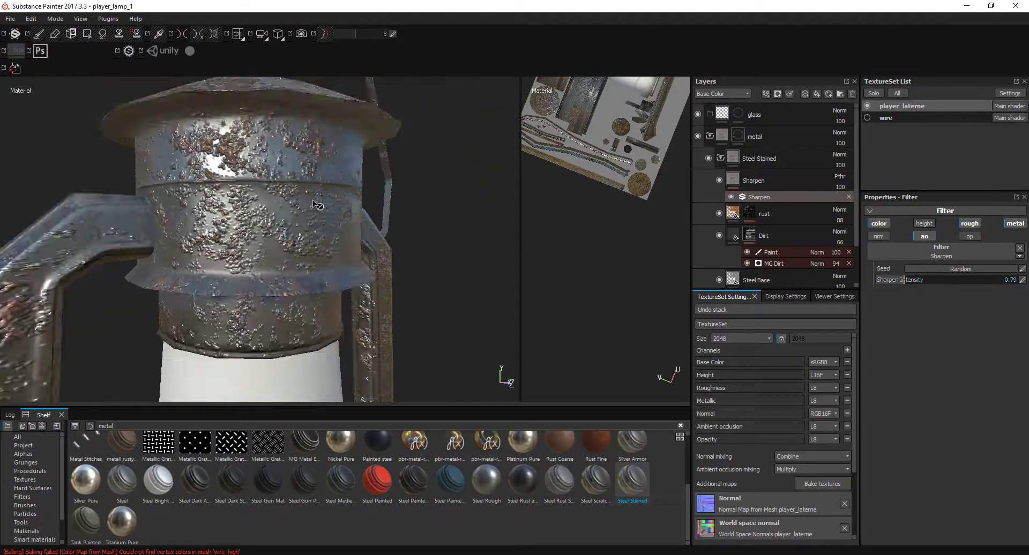
{"action": "scroll", "coordinate": [317, 192], "scroll_direction": "down", "scroll_amount": 3}
{"action": "left_click", "coordinate": [720, 158]}
{"action": "left_click", "coordinate": [708, 159]}
- Expand Steel Rust Surface, check Metal scratches' mask, and move Rust and Edges above Dirt
{"action": "scroll", "coordinate": [236, 238], "scroll_direction": "up", "scroll_amount": 3}
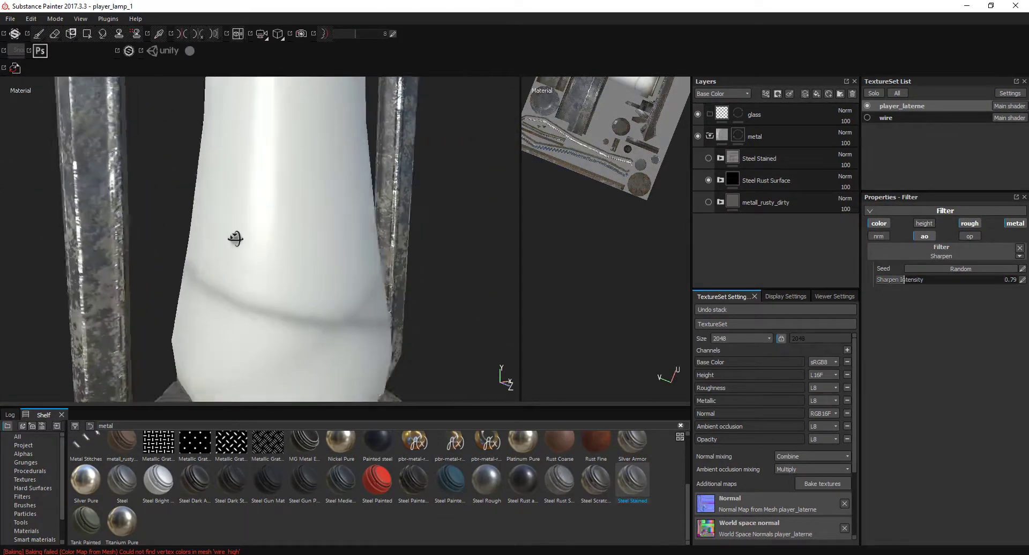
{"action": "middle_click_drag", "start_coordinate": [236, 239], "coordinate": [321, 241]}
{"action": "left_click", "coordinate": [720, 180]}
{"action": "scroll", "coordinate": [770, 217], "scroll_direction": "down", "scroll_amount": 2}
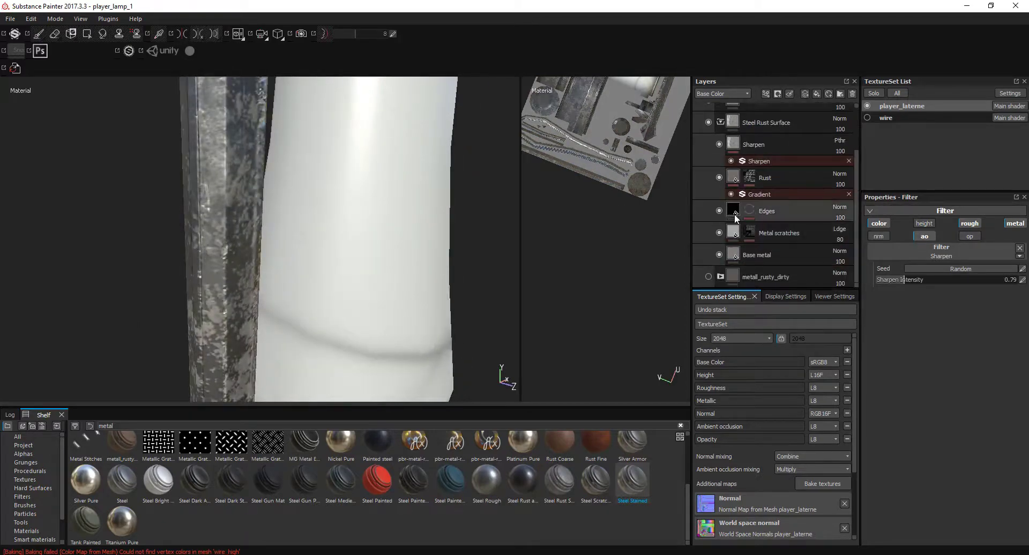
{"action": "left_click", "coordinate": [734, 214]}
{"action": "left_click", "coordinate": [732, 233]}
{"action": "scroll", "coordinate": [733, 263], "scroll_direction": "up", "scroll_amount": 2}
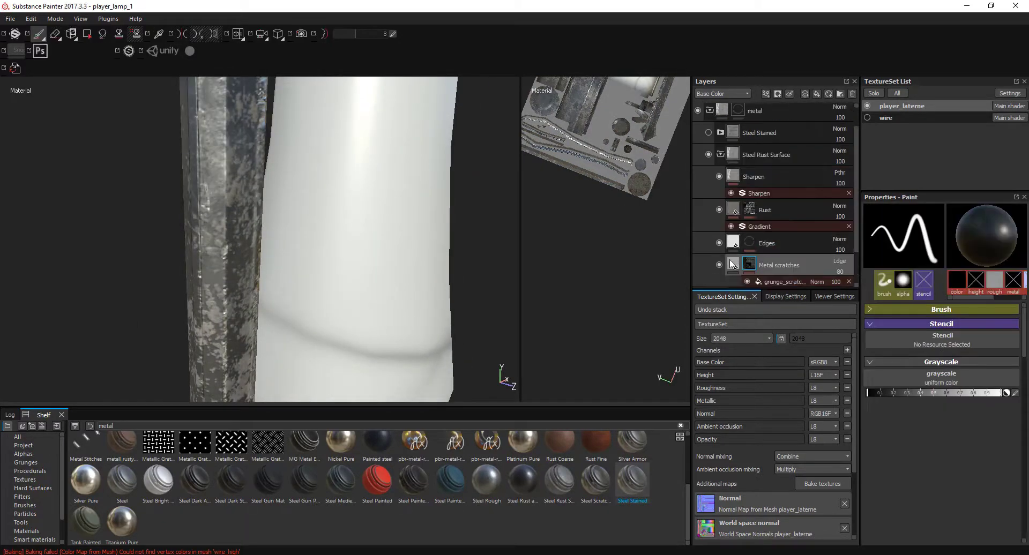
{"action": "scroll", "coordinate": [751, 258], "scroll_direction": "up", "scroll_amount": 1}
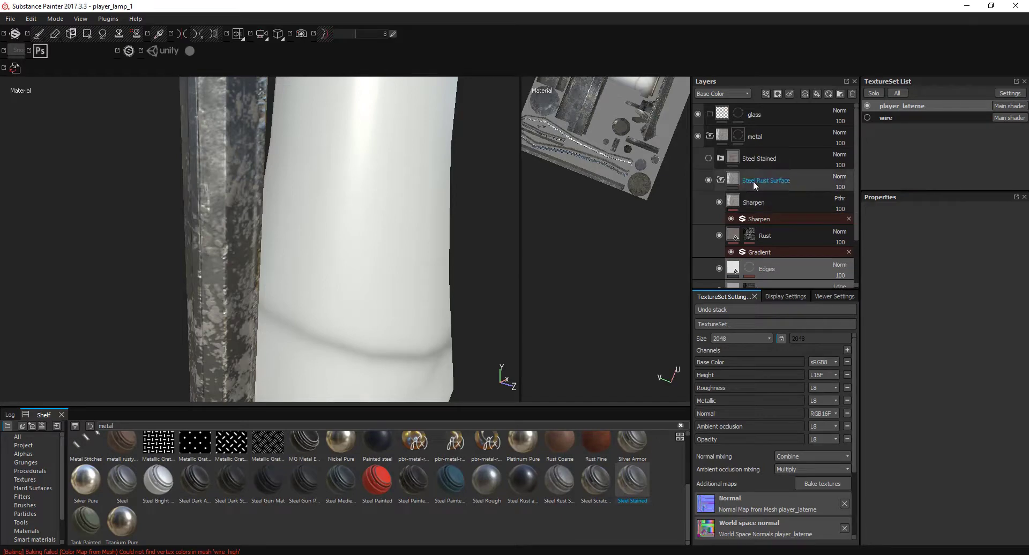
{"action": "scroll", "coordinate": [719, 157], "scroll_direction": "down", "scroll_amount": 2}
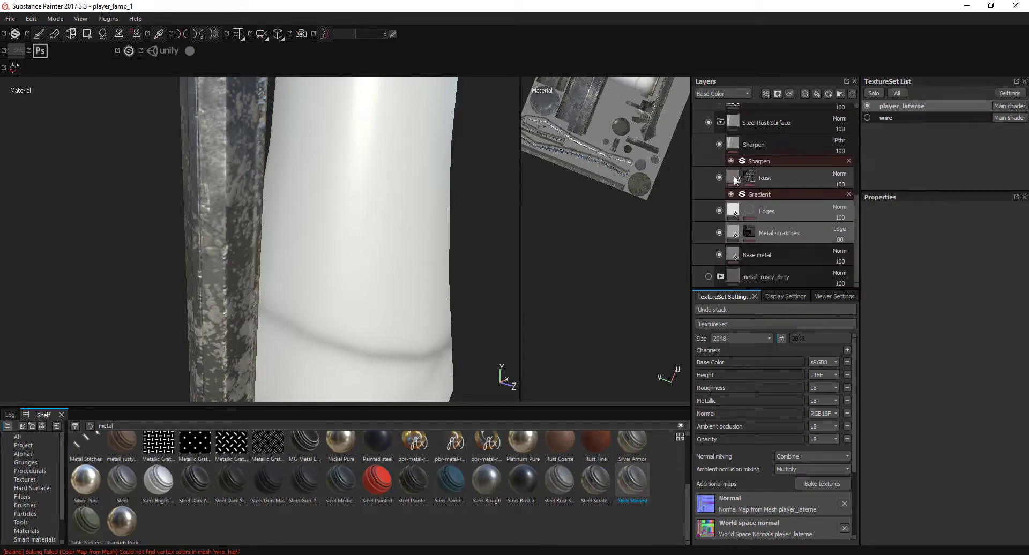
{"action": "scroll", "coordinate": [745, 227], "scroll_direction": "up", "scroll_amount": 2}
{"action": "left_click_drag", "start_coordinate": [742, 251], "coordinate": [760, 111]}
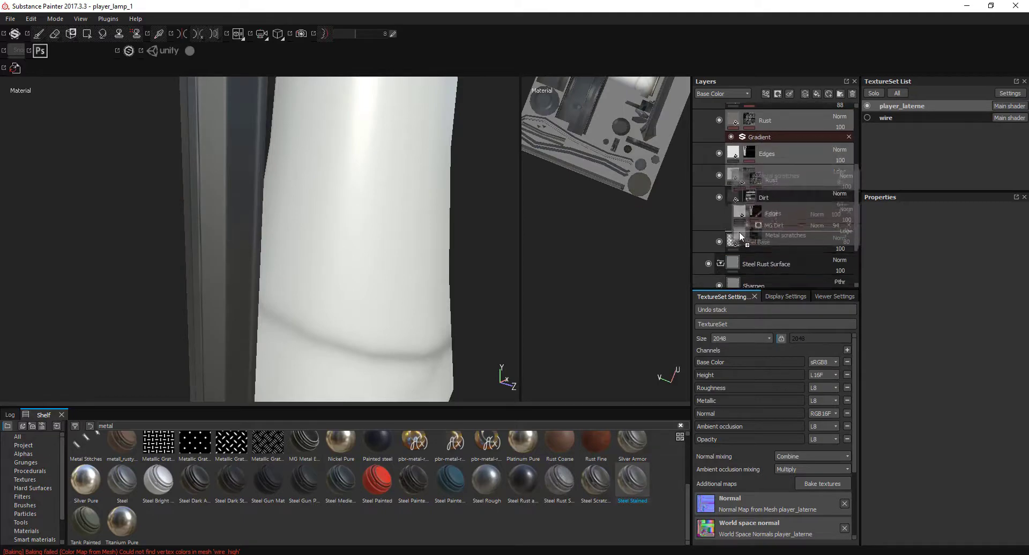
- Place Dirt above Rust, show the Steel Stained folder again, and check the Rust fill settings
{"action": "left_click_drag", "start_coordinate": [737, 196], "coordinate": [760, 110]}
{"action": "scroll", "coordinate": [771, 214], "scroll_direction": "up", "scroll_amount": 3}
{"action": "left_click", "coordinate": [708, 139]}
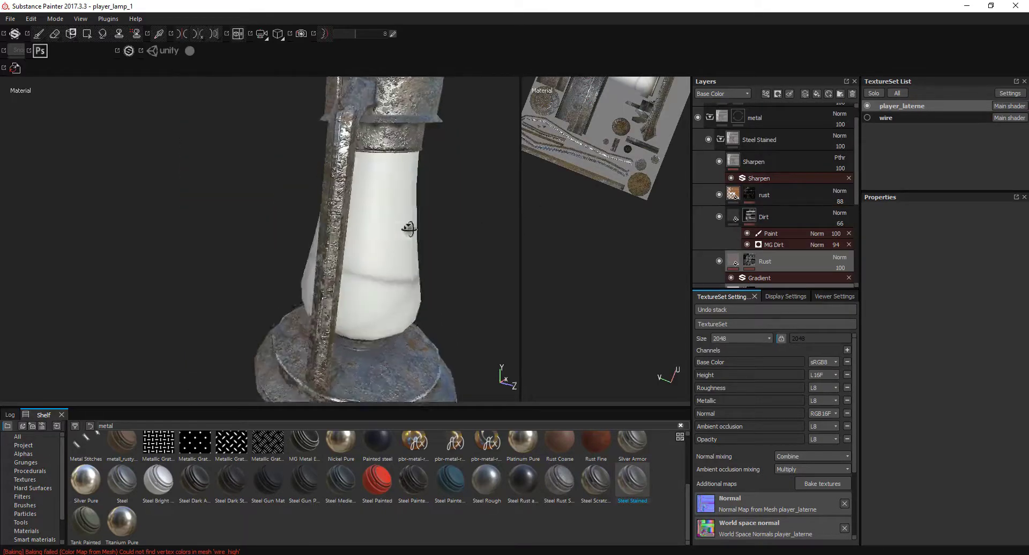
{"action": "mouse_move", "coordinate": [375, 225]}
{"action": "left_mouse_down", "text": "alt"}
{"action": "mouse_move", "coordinate": [291, 225]}
{"action": "mouse_move", "coordinate": [358, 276]}
{"action": "left_mouse_up", "text": "alt"}
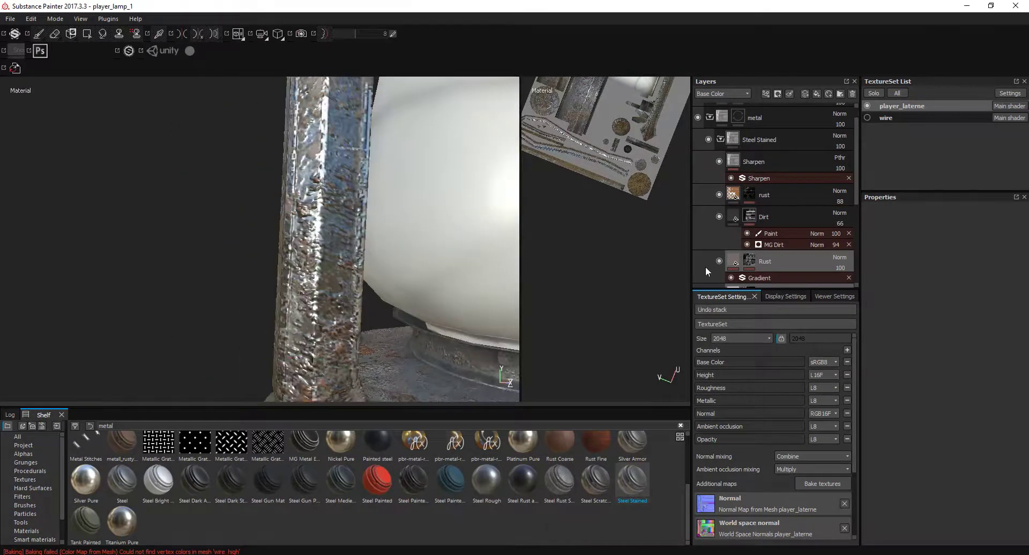
{"action": "left_click", "coordinate": [733, 262]}
- Hide the Sharpen, rust and Dirt layers, keeping Edges visible
{"action": "left_click", "coordinate": [718, 160]}
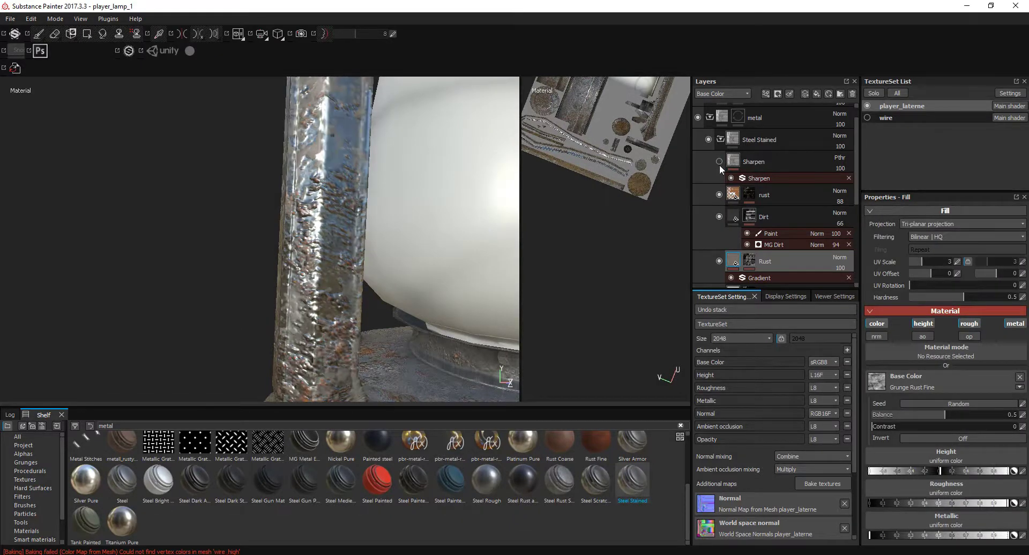
{"action": "left_click", "coordinate": [719, 195]}
{"action": "left_click", "coordinate": [719, 217]}
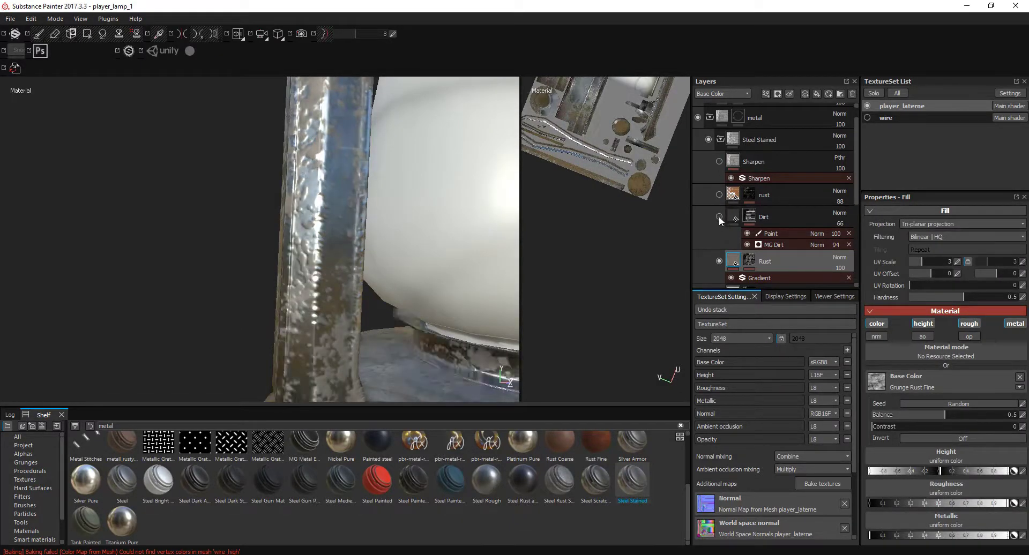
{"action": "scroll", "coordinate": [718, 216], "scroll_direction": "down", "scroll_amount": 3}
{"action": "left_click", "coordinate": [718, 198]}
{"action": "left_click", "coordinate": [718, 199]}
{"action": "mouse_move", "coordinate": [316, 268]}
{"action": "left_mouse_down", "text": "alt"}
{"action": "mouse_move", "coordinate": [244, 351]}
{"action": "mouse_move", "coordinate": [297, 251]}
{"action": "mouse_move", "coordinate": [600, 268]}
{"action": "left_mouse_up", "text": "alt"}
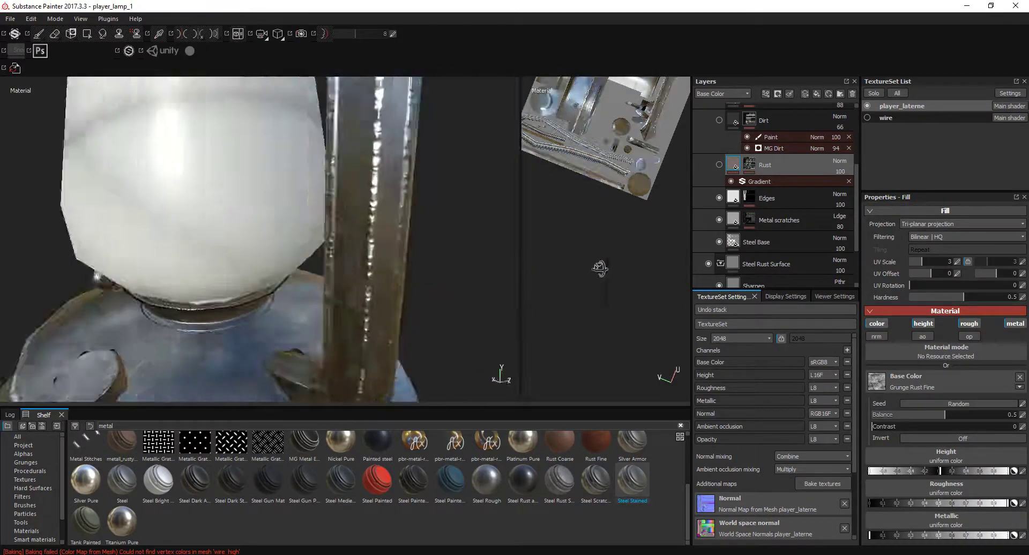
- Raise the Edges layer's MG Edge Damages level to 0.82
{"action": "left_click", "coordinate": [749, 193]}
{"action": "left_click", "coordinate": [780, 204]}
{"action": "left_click_drag", "start_coordinate": [988, 277], "coordinate": [991, 278]}
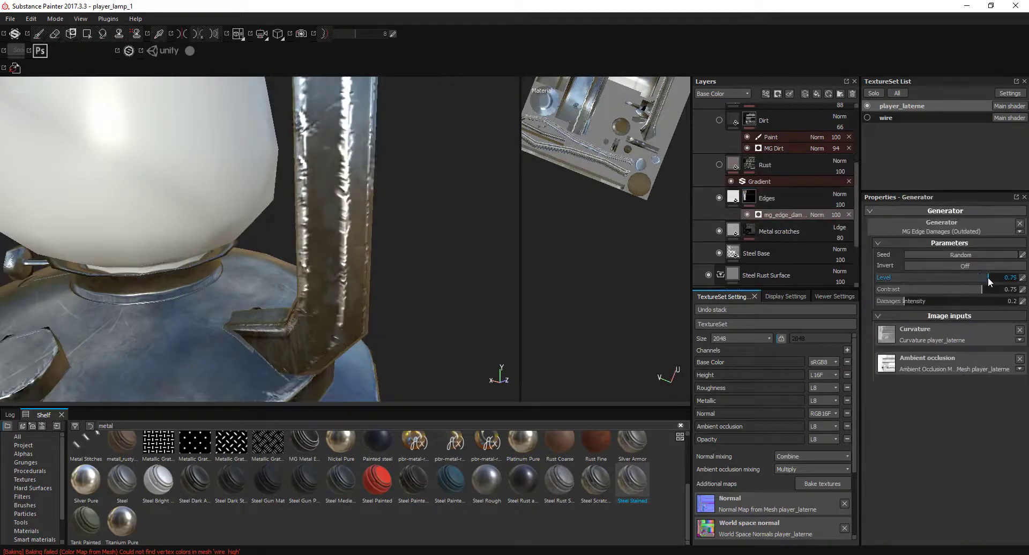
{"action": "mouse_move", "coordinate": [348, 252]}
{"action": "left_mouse_down", "text": "alt"}
{"action": "mouse_move", "coordinate": [423, 258]}
{"action": "mouse_move", "coordinate": [378, 298]}
{"action": "left_mouse_up", "text": "alt"}
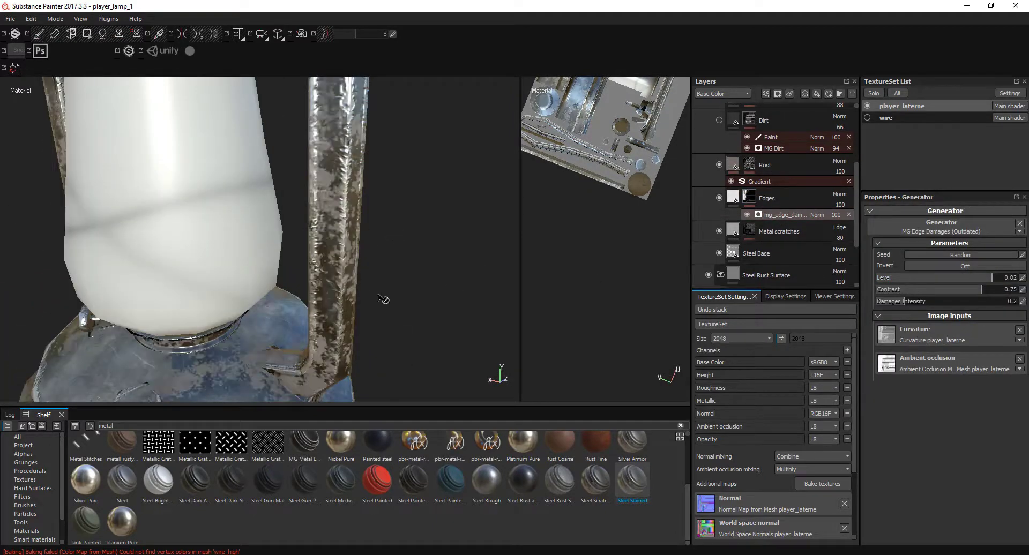
- Show the Rust layer and lower its MG Mask Editor Global Balance to 0.47
{"action": "left_click", "coordinate": [752, 163]}
{"action": "left_click_drag", "start_coordinate": [506, 223], "coordinate": [385, 225], "text": "alt"}
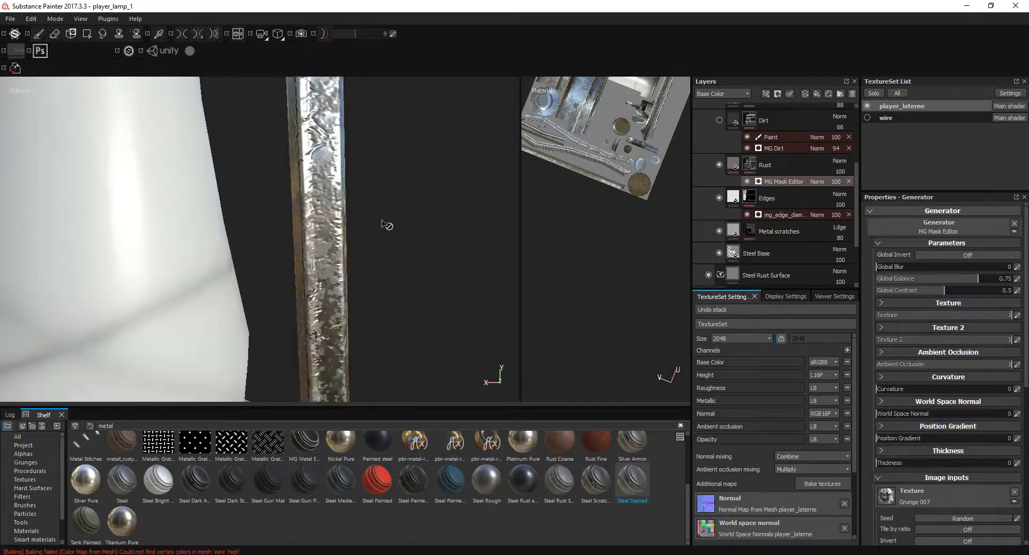
{"action": "left_click_drag", "start_coordinate": [978, 279], "coordinate": [940, 284]}
{"action": "left_click_drag", "start_coordinate": [375, 278], "coordinate": [425, 302], "text": "alt"}
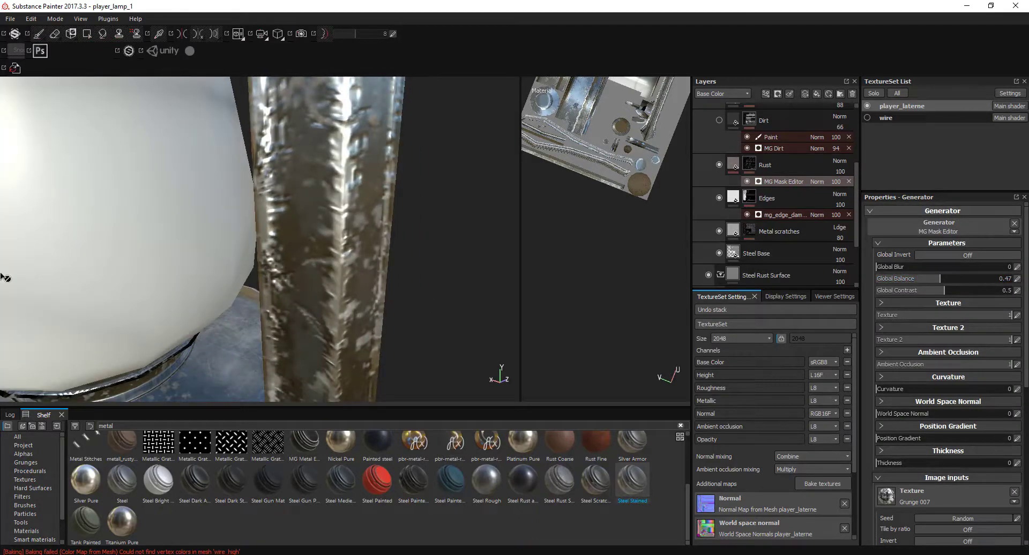
- Browse the shelf's procedural textures and select the rust fill layer at the top
{"action": "left_click", "coordinate": [30, 471]}
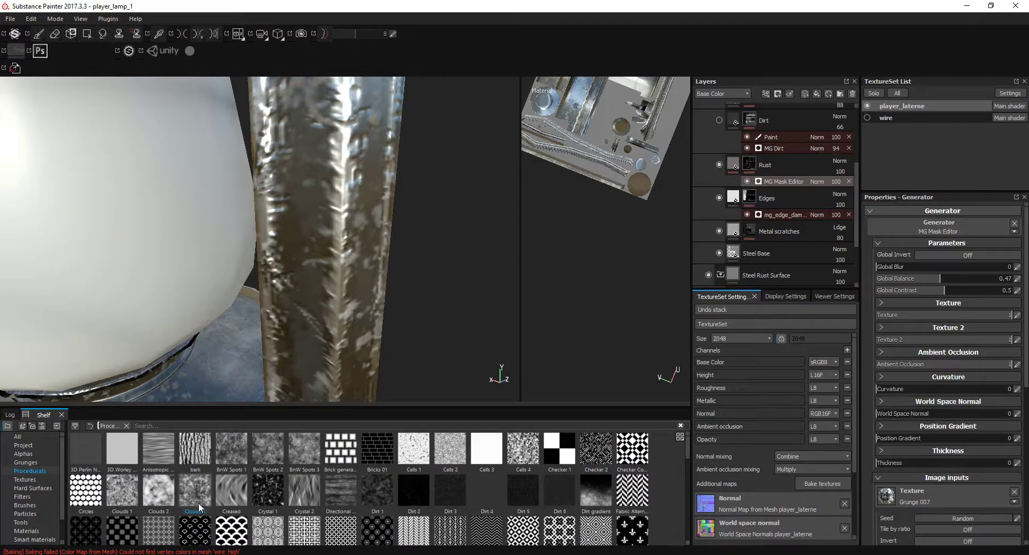
{"action": "mouse_move", "coordinate": [342, 321]}
{"action": "left_mouse_down", "text": "alt"}
{"action": "mouse_move", "coordinate": [363, 292]}
{"action": "mouse_move", "coordinate": [300, 375]}
{"action": "left_mouse_up", "text": "alt"}
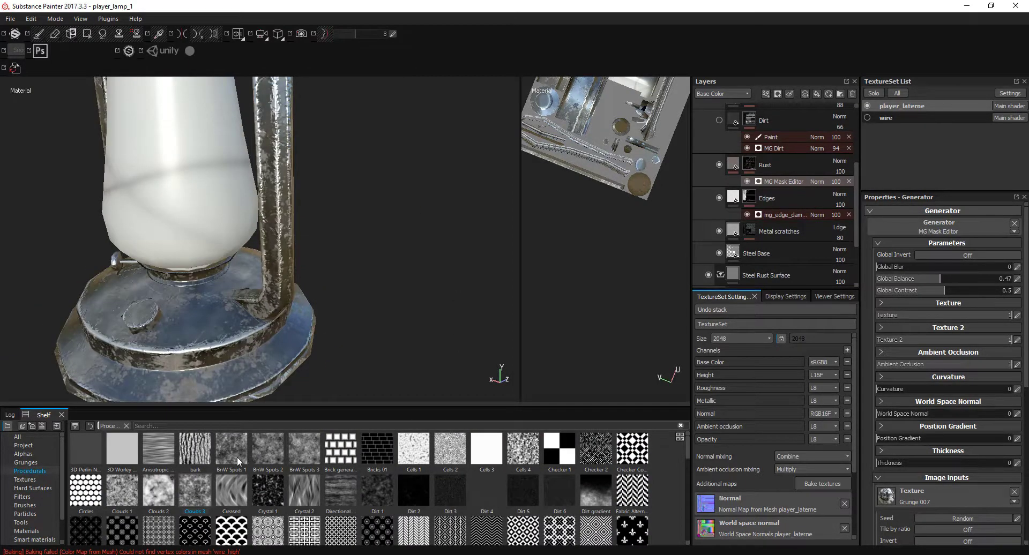
{"action": "scroll", "coordinate": [750, 214], "scroll_direction": "up", "scroll_amount": 5}
{"action": "left_click", "coordinate": [731, 217]}
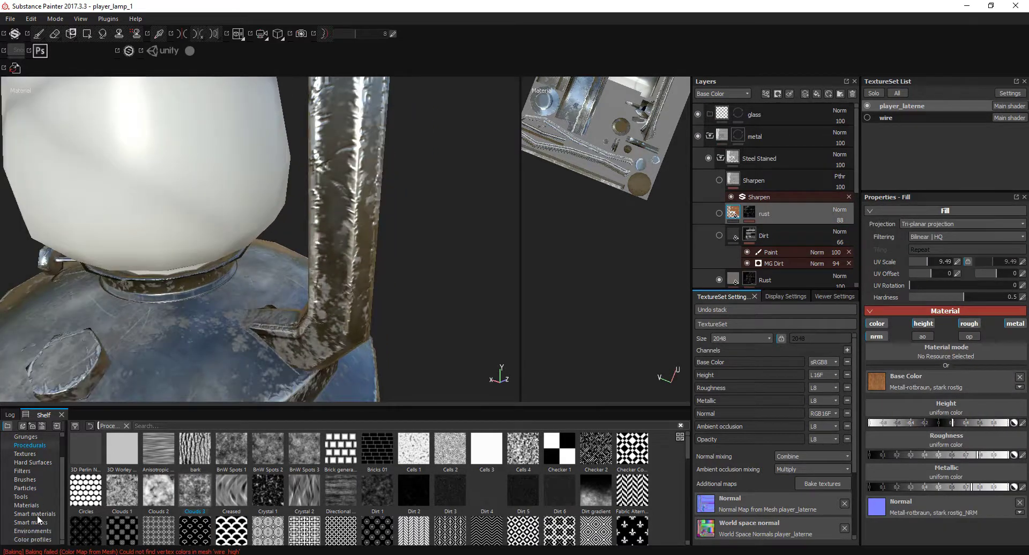
- Add a smart material from the shelf to the layer stack
{"action": "left_click", "coordinate": [40, 514]}
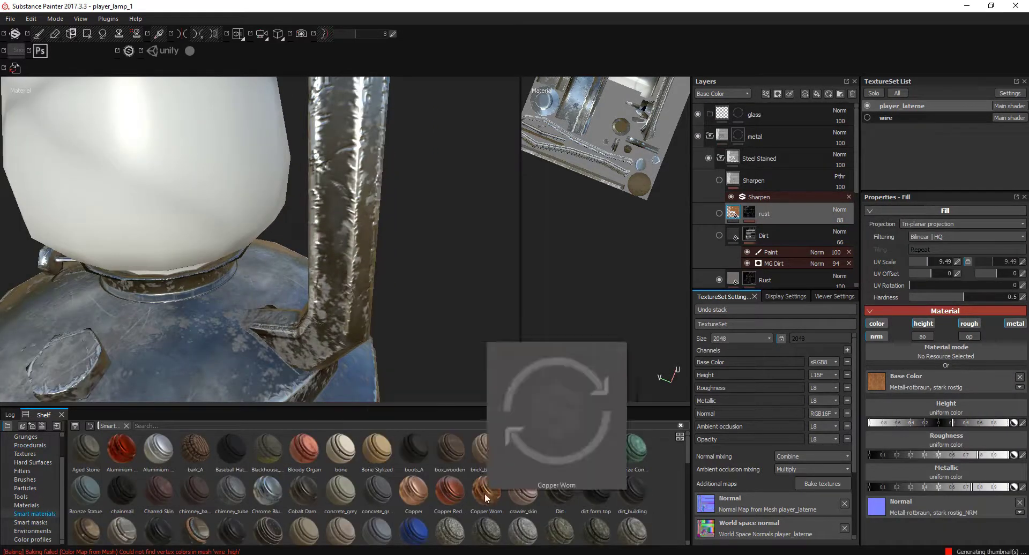
{"action": "left_click_drag", "start_coordinate": [259, 493], "coordinate": [404, 264]}
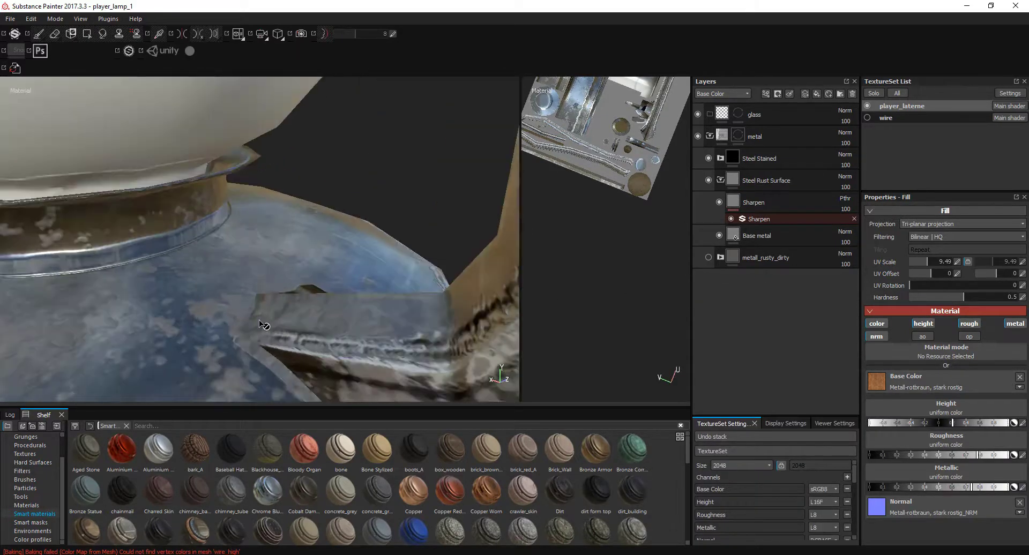
{"action": "left_click_drag", "start_coordinate": [258, 309], "coordinate": [425, 397], "text": "alt"}
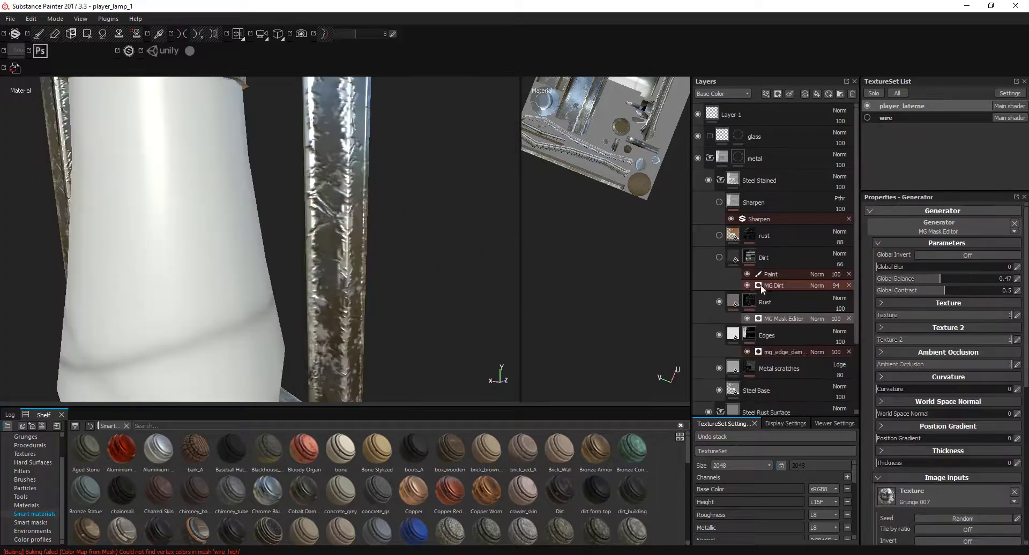
{"action": "mouse_move", "coordinate": [557, 262]}
{"action": "left_mouse_down", "text": "alt"}
{"action": "mouse_move", "coordinate": [444, 238]}
{"action": "mouse_move", "coordinate": [470, 332]}
{"action": "left_mouse_up", "text": "alt"}
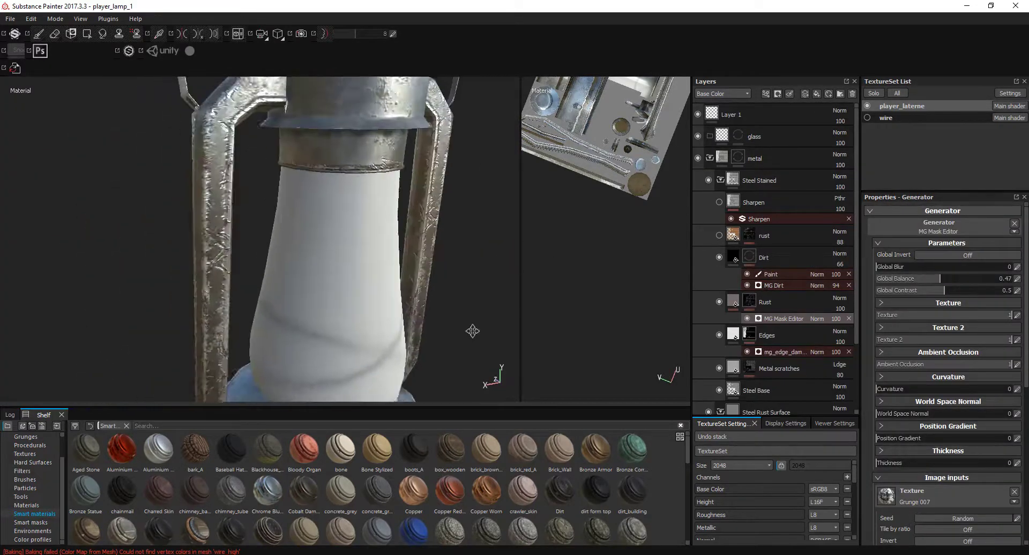
{"action": "mouse_move", "coordinate": [470, 332]}
{"action": "right_mouse_down", "text": "alt"}
{"action": "mouse_move", "coordinate": [247, 217]}
{"action": "mouse_move", "coordinate": [257, 220]}
{"action": "right_mouse_up", "text": "alt"}
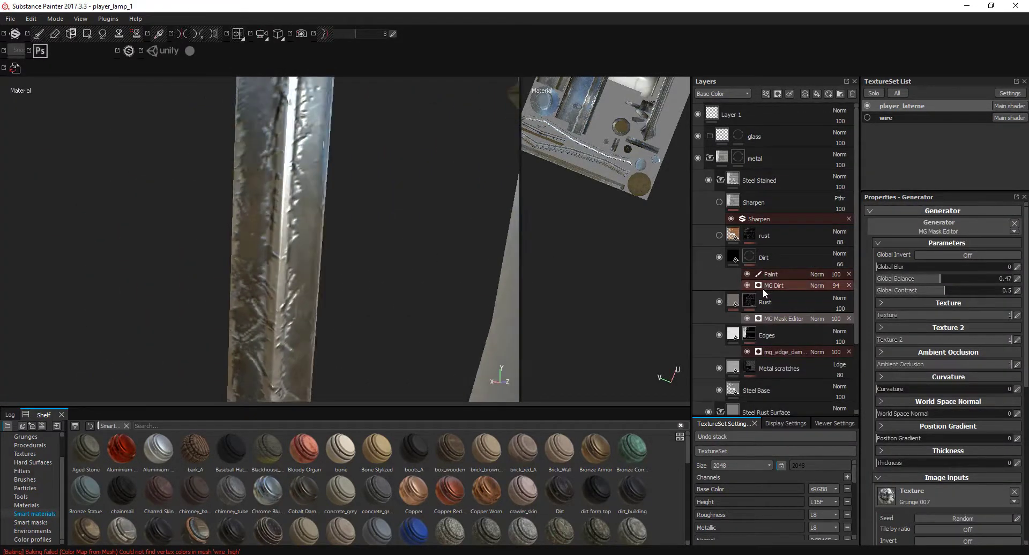
- Set the edge damage intensity to 0.43 and level to 0.75, then review in material view
{"action": "left_click", "coordinate": [766, 352]}
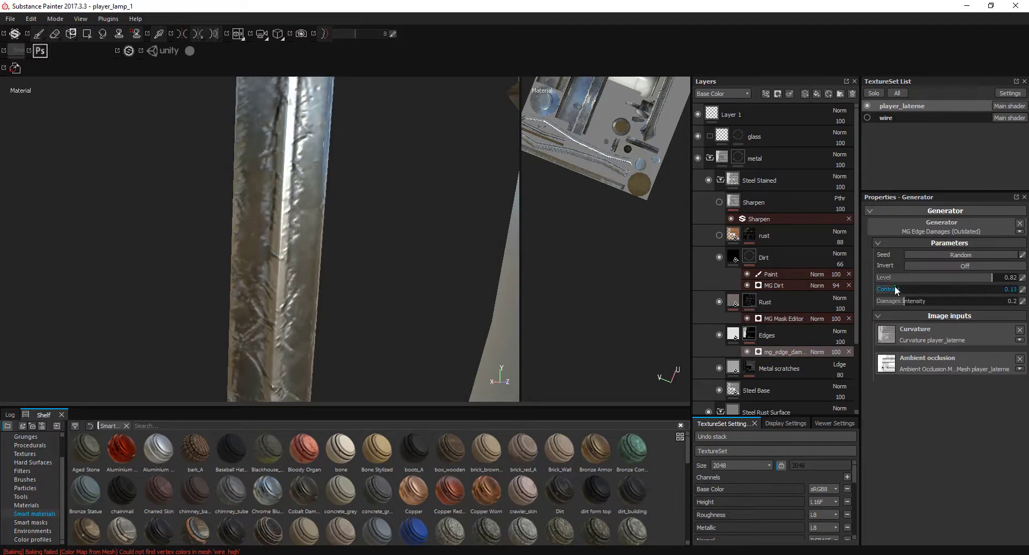
{"action": "left_click_drag", "start_coordinate": [971, 275], "coordinate": [963, 277]}
{"action": "left_click_drag", "start_coordinate": [905, 302], "coordinate": [935, 297]}
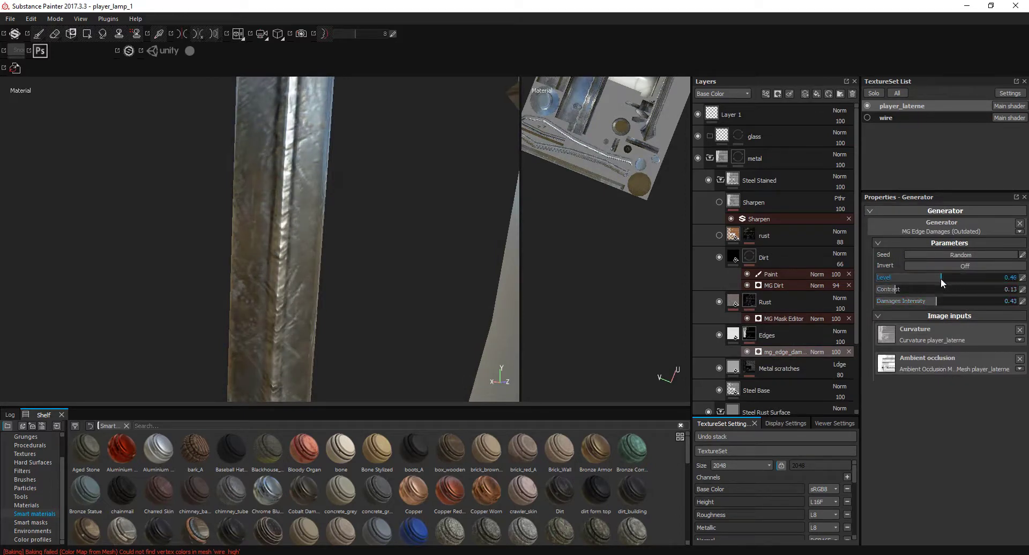
{"action": "left_click_drag", "start_coordinate": [466, 238], "coordinate": [229, 240], "text": "alt"}
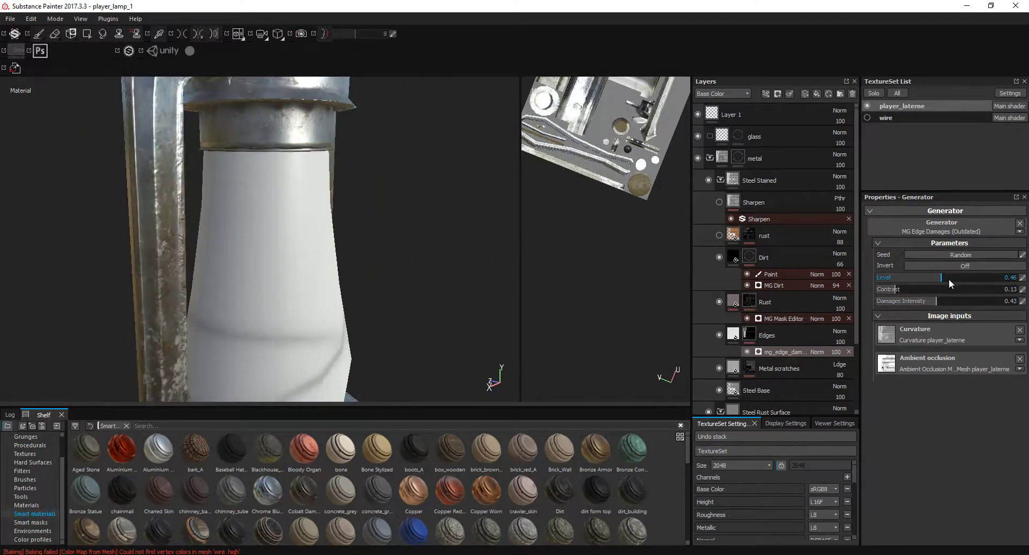
{"action": "left_click_drag", "start_coordinate": [949, 283], "coordinate": [981, 283]}
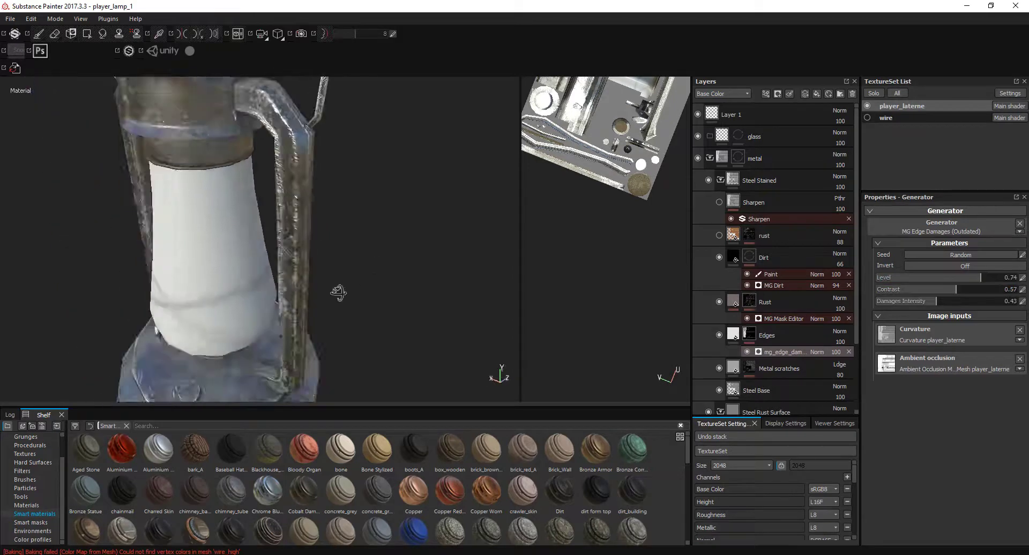
{"action": "mouse_move", "coordinate": [337, 292]}
{"action": "left_mouse_down", "text": "alt"}
{"action": "mouse_move", "coordinate": [312, 252]}
{"action": "mouse_move", "coordinate": [356, 244]}
{"action": "left_mouse_up", "text": "alt"}
{"action": "left_click", "coordinate": [746, 262]}
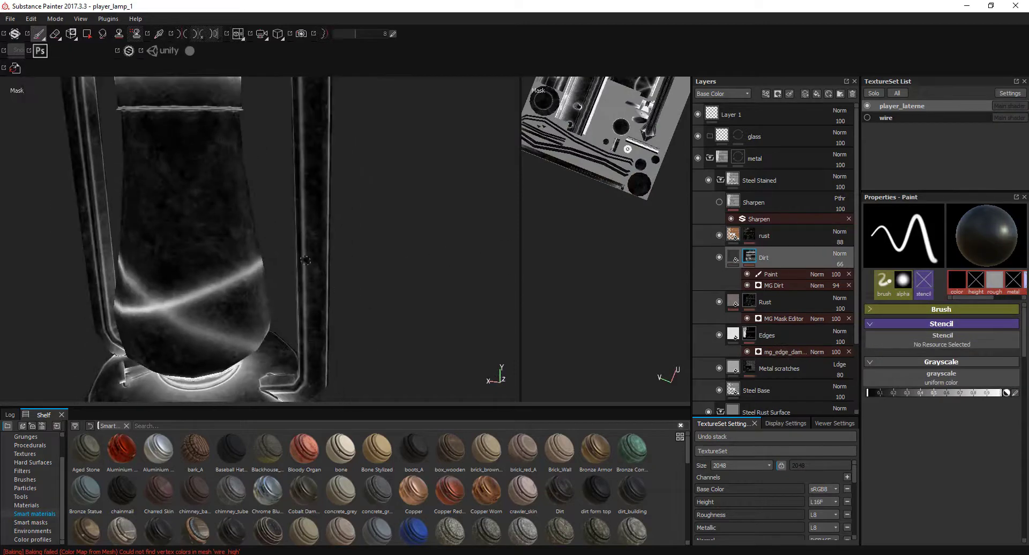
{"action": "key", "text": "m"}
{"action": "mouse_move", "coordinate": [305, 260]}
{"action": "left_mouse_down", "text": "alt"}
{"action": "mouse_move", "coordinate": [451, 254]}
{"action": "mouse_move", "coordinate": [283, 274]}
{"action": "mouse_move", "coordinate": [416, 269]}
{"action": "mouse_move", "coordinate": [300, 268]}
{"action": "left_mouse_up", "text": "alt"}
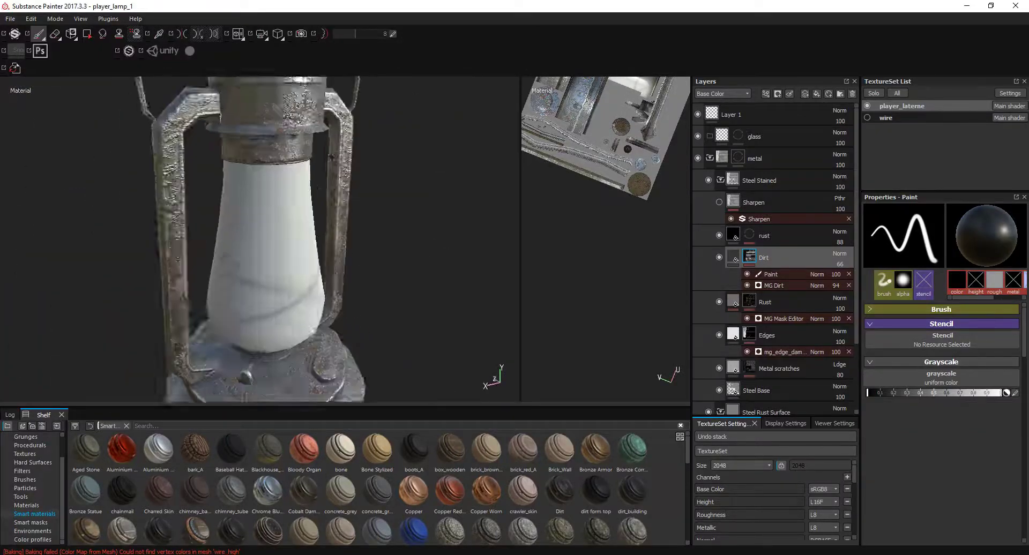
- Enlarge the rust mask's Grunge 008 pattern and lower its balance to 0.34
{"action": "left_click", "coordinate": [735, 238]}
{"action": "left_click", "coordinate": [779, 252]}
{"action": "left_click", "coordinate": [918, 262]}
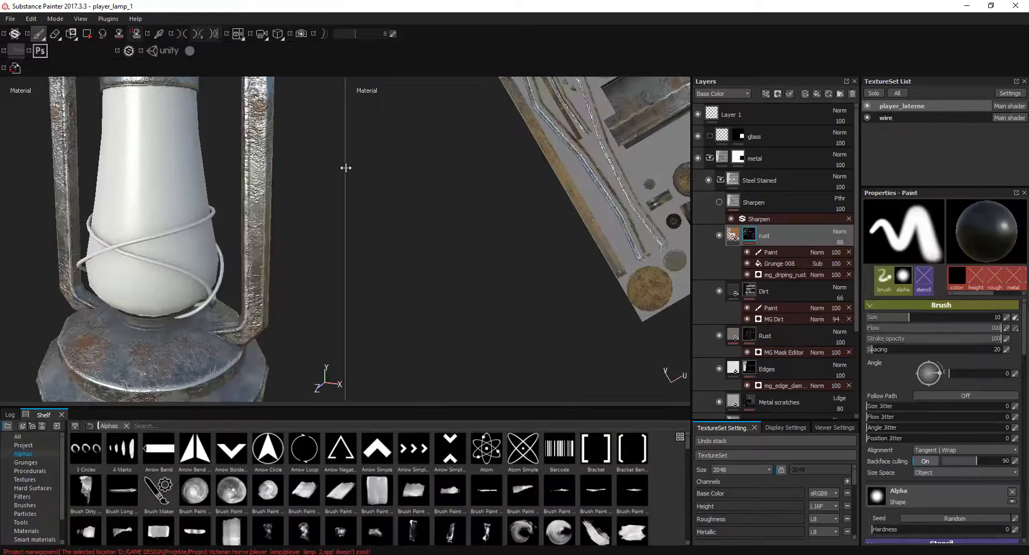
{"action": "left_click_drag", "start_coordinate": [345, 168], "coordinate": [594, 168]}
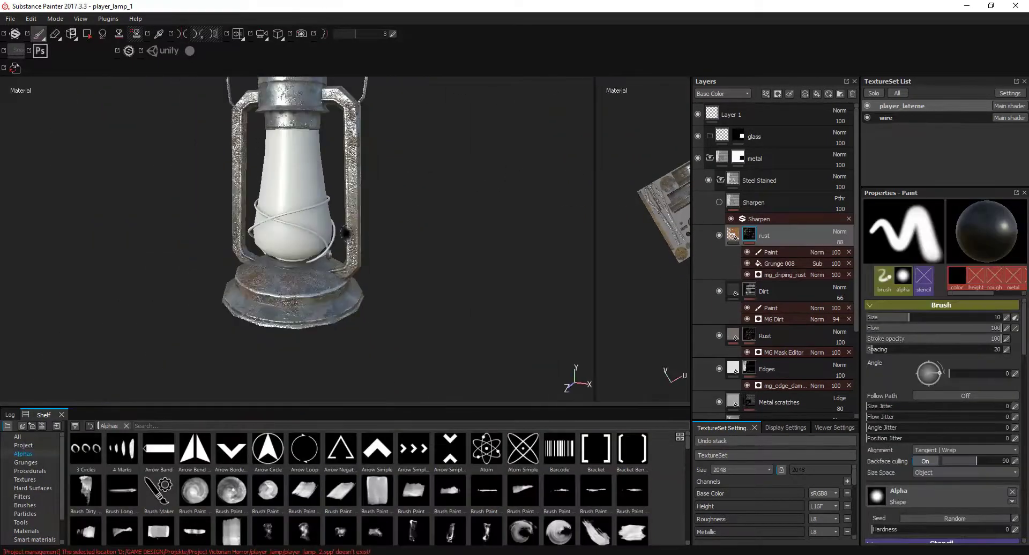
{"action": "left_click_drag", "start_coordinate": [408, 214], "coordinate": [366, 262], "text": "alt"}
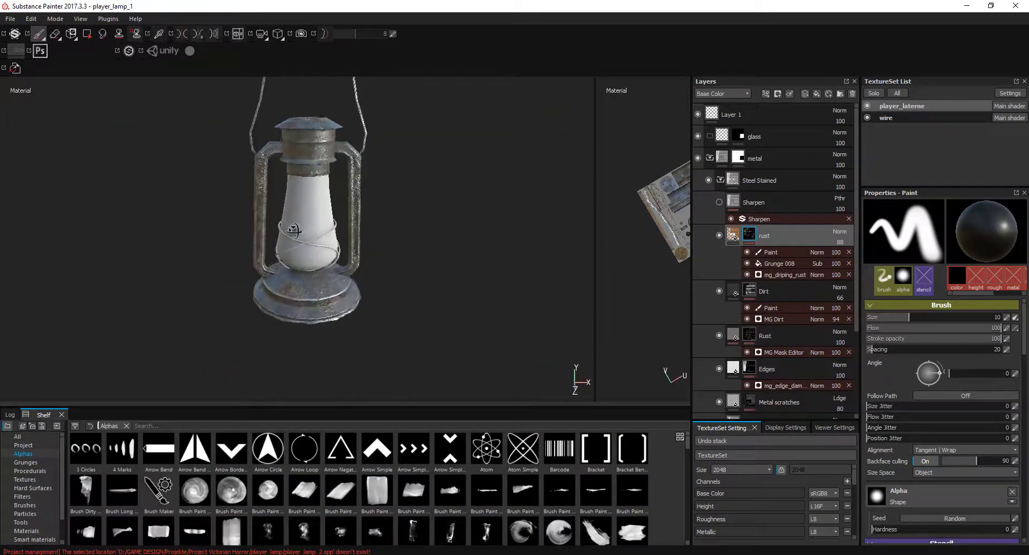
{"action": "scroll", "coordinate": [354, 193], "scroll_direction": "up", "scroll_amount": 3}
{"action": "scroll", "coordinate": [345, 187], "scroll_direction": "up", "scroll_amount": 2}
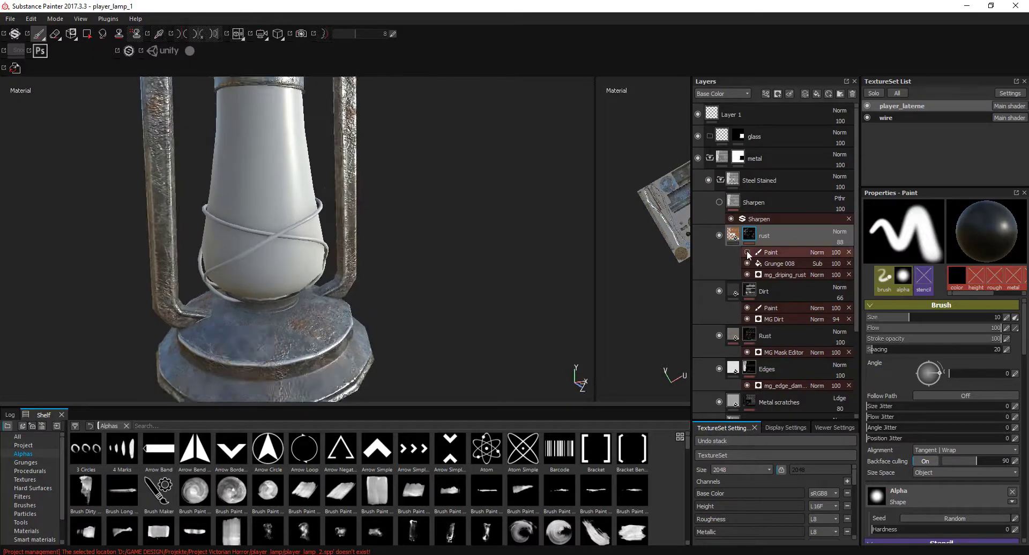
{"action": "left_click", "coordinate": [787, 264]}
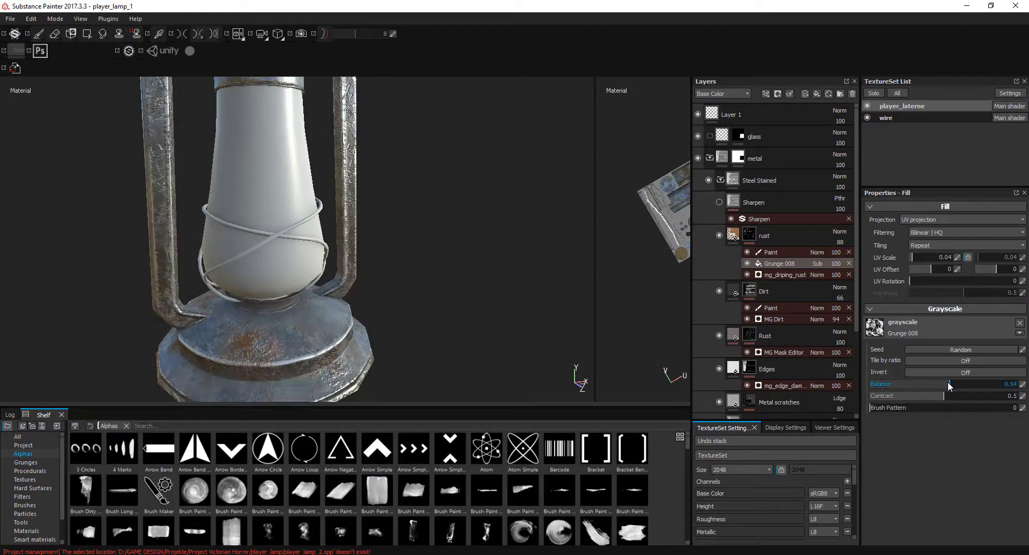
{"action": "left_click_drag", "start_coordinate": [922, 396], "coordinate": [1014, 396]}
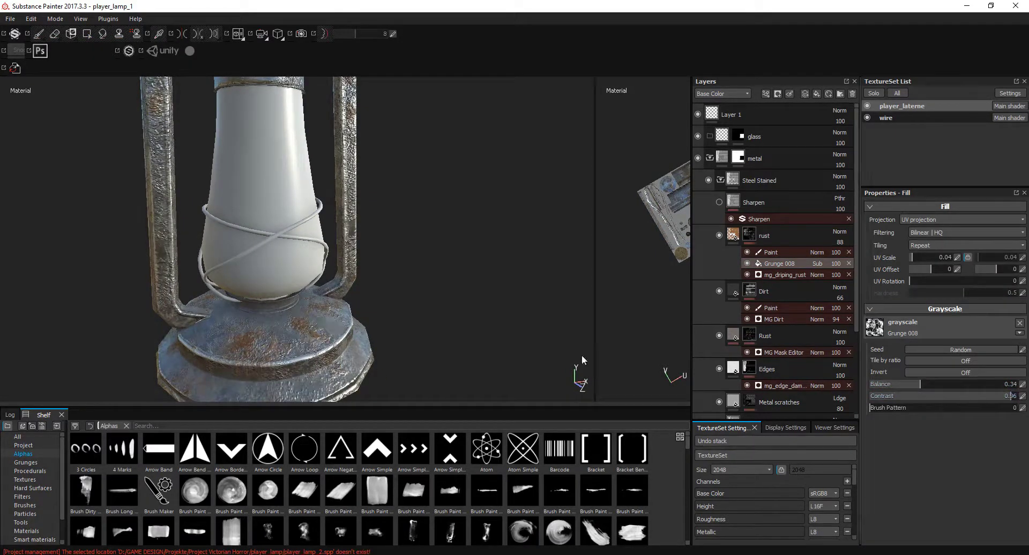
{"action": "left_click_drag", "start_coordinate": [583, 360], "coordinate": [409, 321], "text": "alt"}
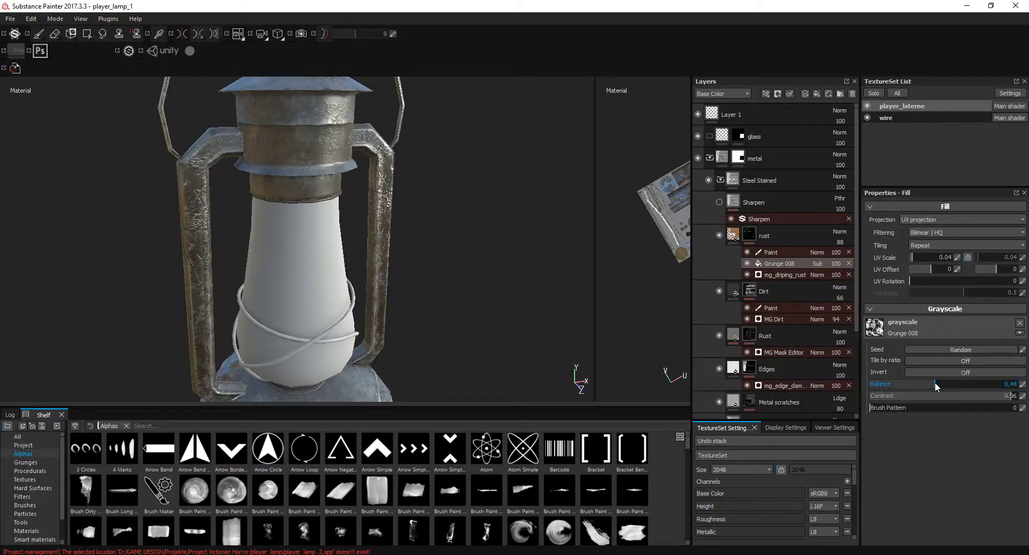
{"action": "mouse_move", "coordinate": [161, 249]}
{"action": "left_mouse_down", "text": "alt"}
{"action": "mouse_move", "coordinate": [448, 276]}
{"action": "mouse_move", "coordinate": [545, 299]}
{"action": "mouse_move", "coordinate": [419, 264]}
{"action": "left_mouse_up", "text": "alt"}
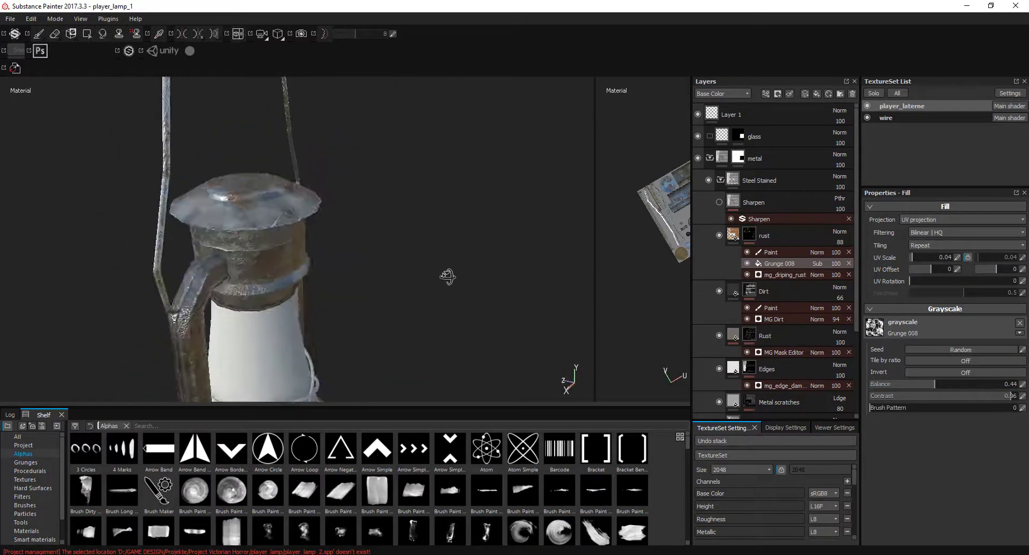
- Raise the Rust mask's MG Mask Editor texture scale to 1.27
{"action": "left_click", "coordinate": [749, 335]}
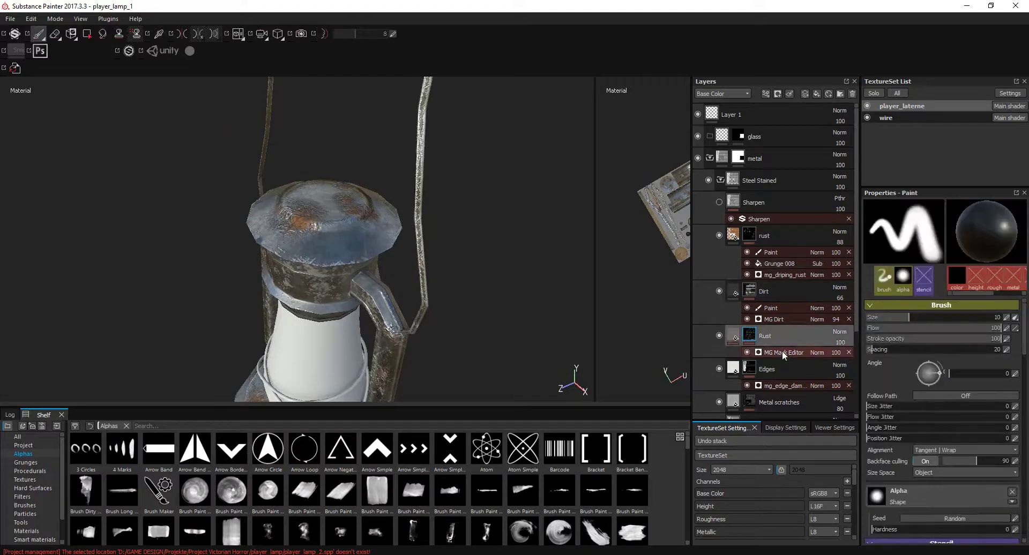
{"action": "left_click", "coordinate": [781, 352]}
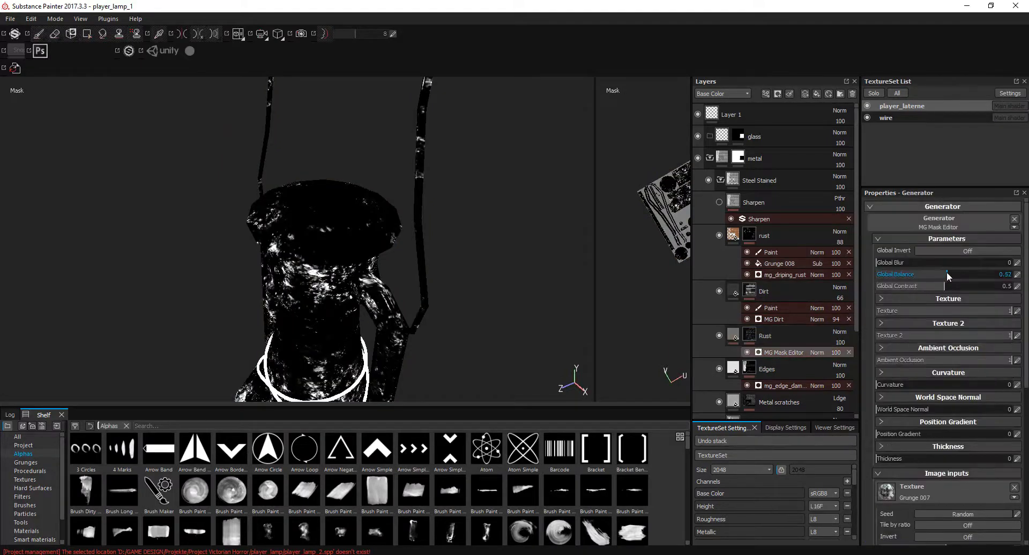
{"action": "scroll", "coordinate": [948, 322], "scroll_direction": "down", "scroll_amount": 1}
{"action": "mouse_move", "coordinate": [407, 247]}
{"action": "left_mouse_down", "text": "alt"}
{"action": "mouse_move", "coordinate": [470, 280]}
{"action": "mouse_move", "coordinate": [535, 268]}
{"action": "left_mouse_up", "text": "alt"}
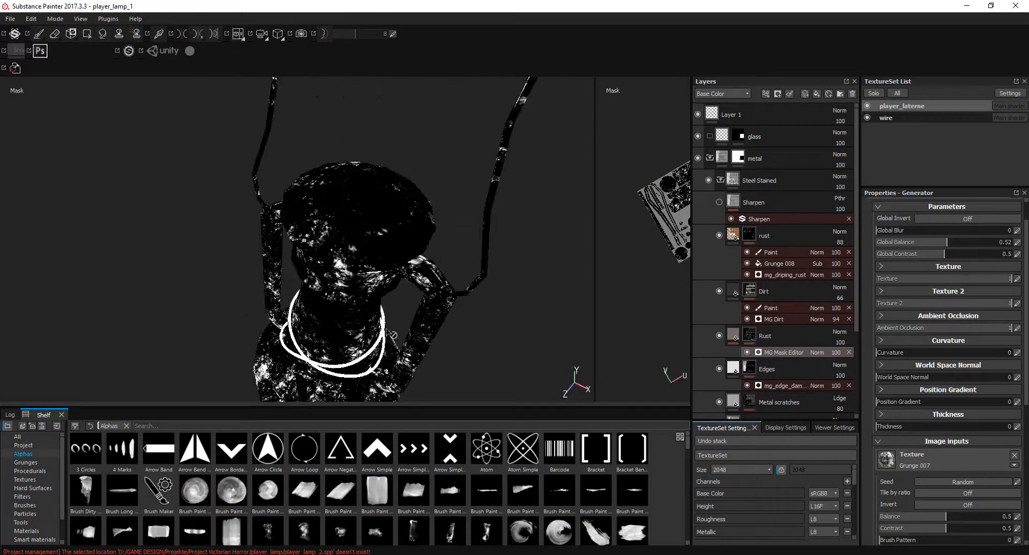
{"action": "left_click", "coordinate": [947, 266]}
{"action": "left_click_drag", "start_coordinate": [951, 309], "coordinate": [962, 304]}
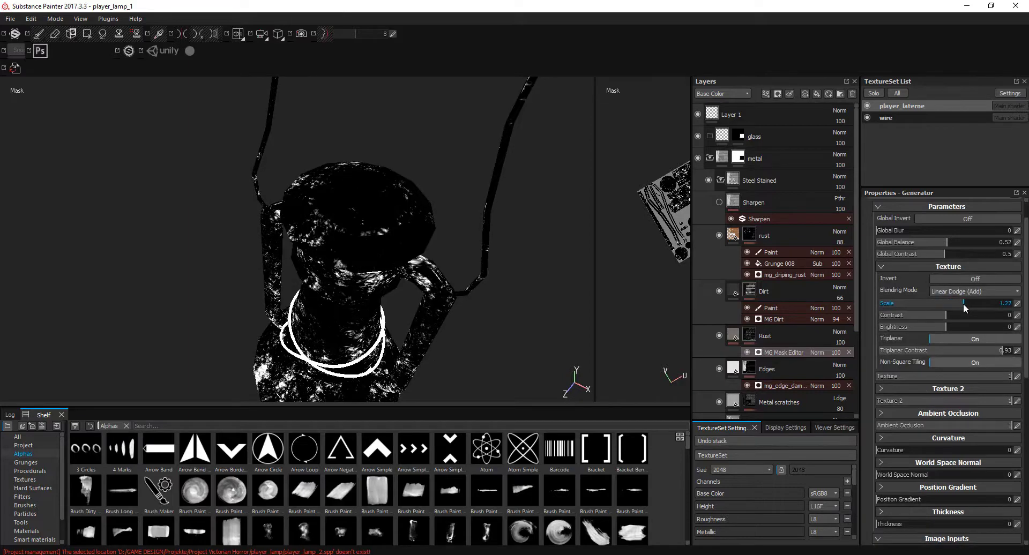
{"action": "key", "text": "m"}
{"action": "mouse_move", "coordinate": [403, 241]}
{"action": "left_mouse_down", "text": "alt"}
{"action": "mouse_move", "coordinate": [453, 204]}
{"action": "mouse_move", "coordinate": [449, 263]}
{"action": "left_mouse_up", "text": "alt"}
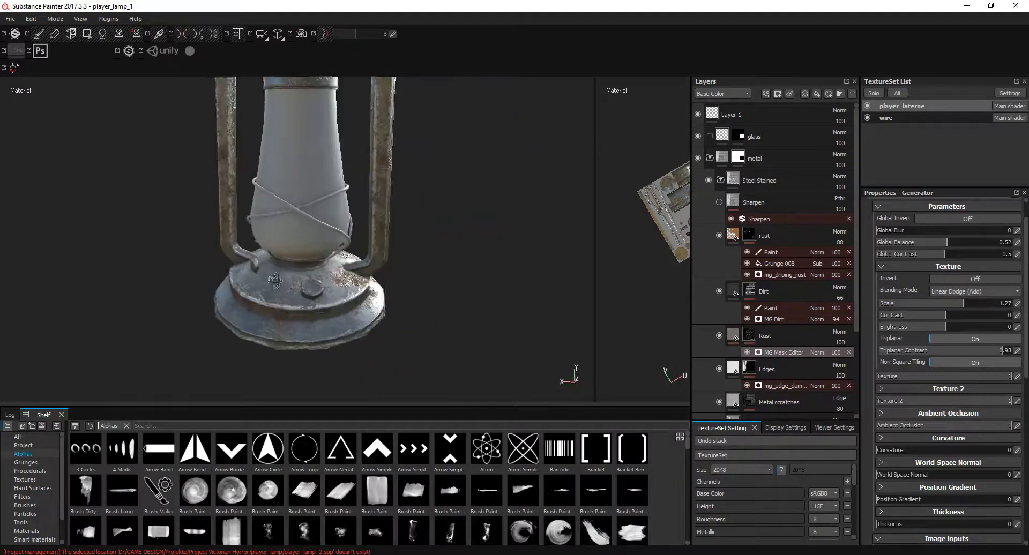
{"action": "mouse_move", "coordinate": [449, 262]}
{"action": "right_mouse_down", "text": "alt"}
{"action": "mouse_move", "coordinate": [351, 182]}
{"action": "mouse_move", "coordinate": [461, 244]}
{"action": "right_mouse_up", "text": "alt"}
- Copy the lantern's metal layer folder
{"action": "left_click", "coordinate": [710, 158]}
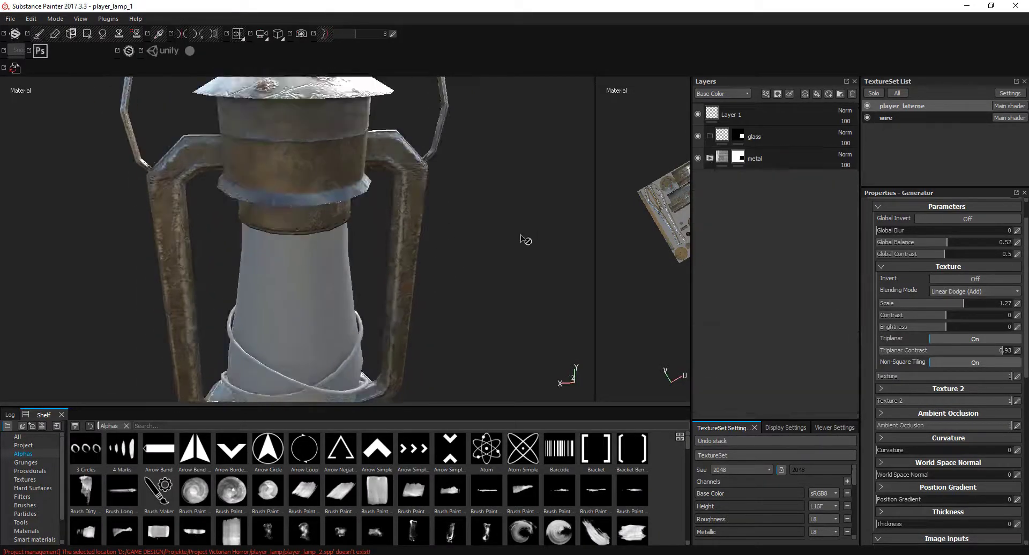
{"action": "right_click", "coordinate": [773, 159]}
{"action": "left_click", "coordinate": [818, 292]}
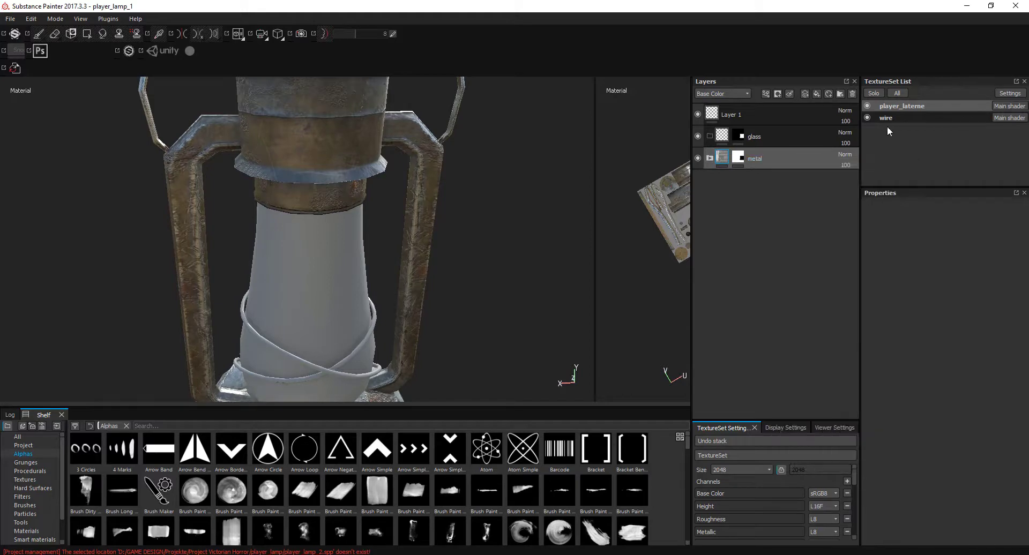
- On the wire texture set, hide Sharpen and open the rust mask's Grunge 008 settings
{"action": "left_click", "coordinate": [887, 118]}
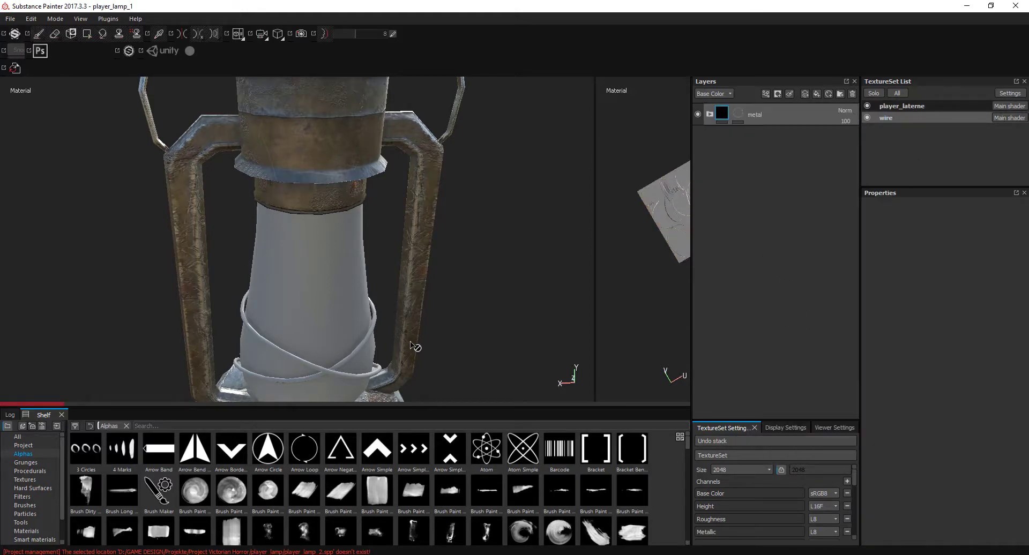
{"action": "left_click_drag", "start_coordinate": [399, 343], "coordinate": [288, 273], "text": "alt"}
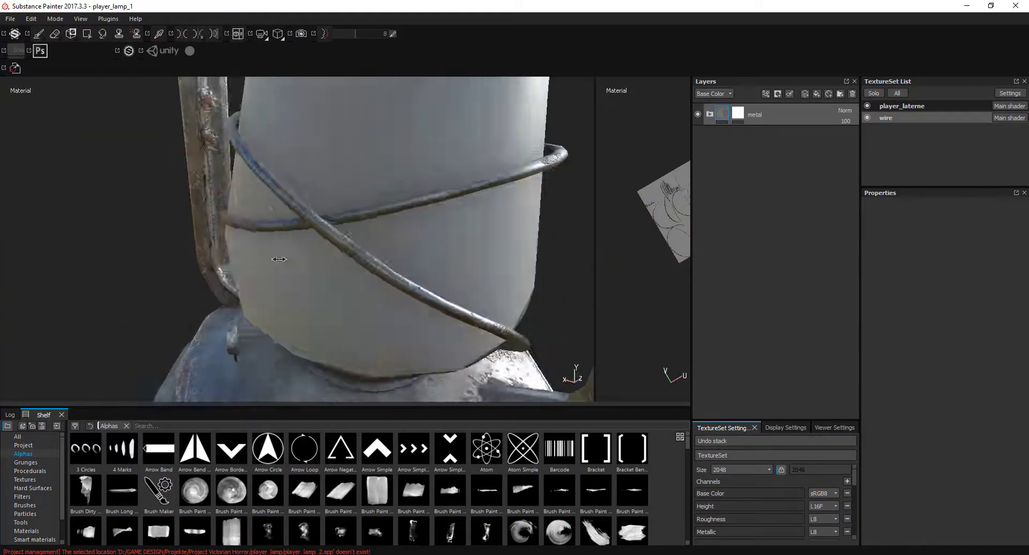
{"action": "left_click", "coordinate": [709, 114]}
{"action": "left_click", "coordinate": [718, 158]}
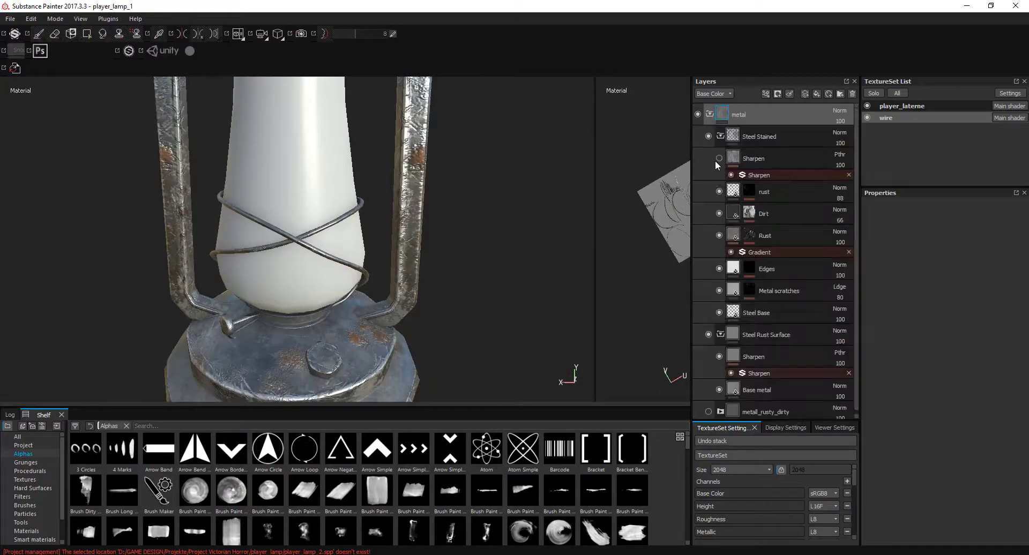
{"action": "left_click", "coordinate": [745, 190], "text": "alt"}
{"action": "left_click", "coordinate": [790, 220]}
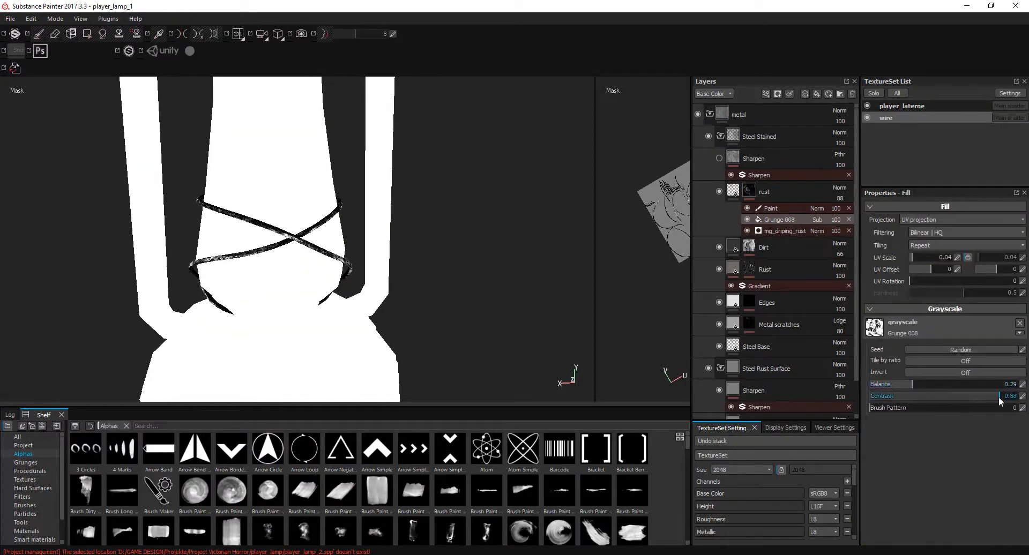
{"action": "key", "text": "m"}
{"action": "mouse_move", "coordinate": [298, 253]}
{"action": "left_mouse_down", "text": "alt"}
{"action": "mouse_move", "coordinate": [465, 234]}
{"action": "mouse_move", "coordinate": [388, 240]}
{"action": "mouse_move", "coordinate": [393, 138]}
{"action": "left_mouse_up", "text": "alt"}
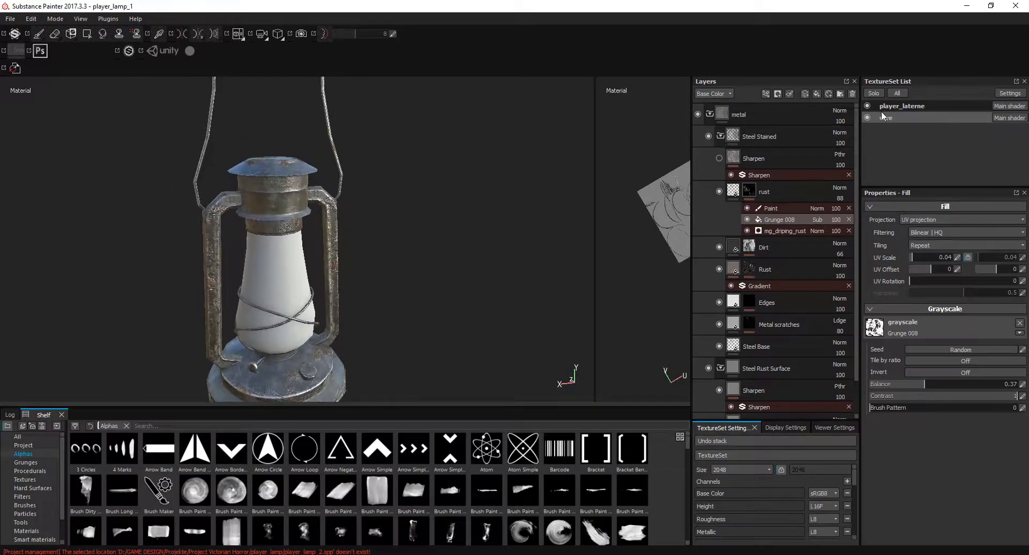
- Return to the player_laterne texture set and inspect its Sharpen filter and Base metal fill
{"action": "left_click", "coordinate": [709, 114]}
{"action": "left_click", "coordinate": [902, 106]}
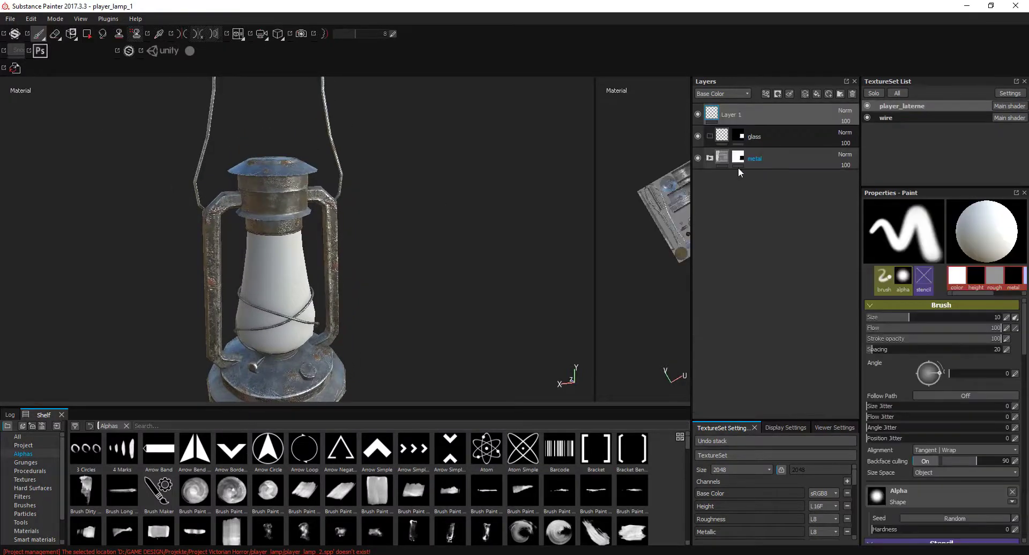
{"action": "left_click", "coordinate": [709, 158]}
{"action": "scroll", "coordinate": [204, 233], "scroll_direction": "up", "scroll_amount": 3}
{"action": "scroll", "coordinate": [204, 233], "scroll_direction": "up", "scroll_amount": 2}
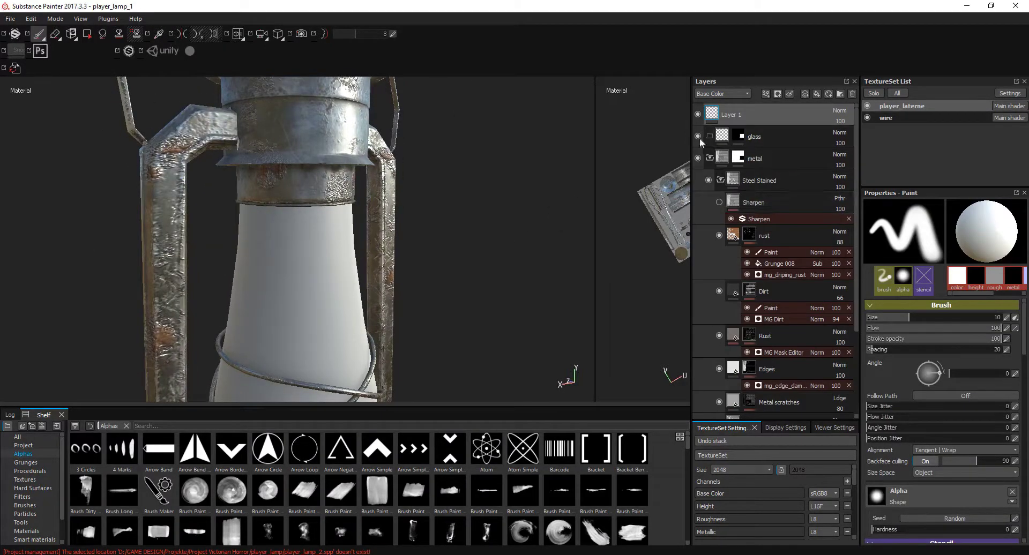
{"action": "left_click", "coordinate": [720, 201]}
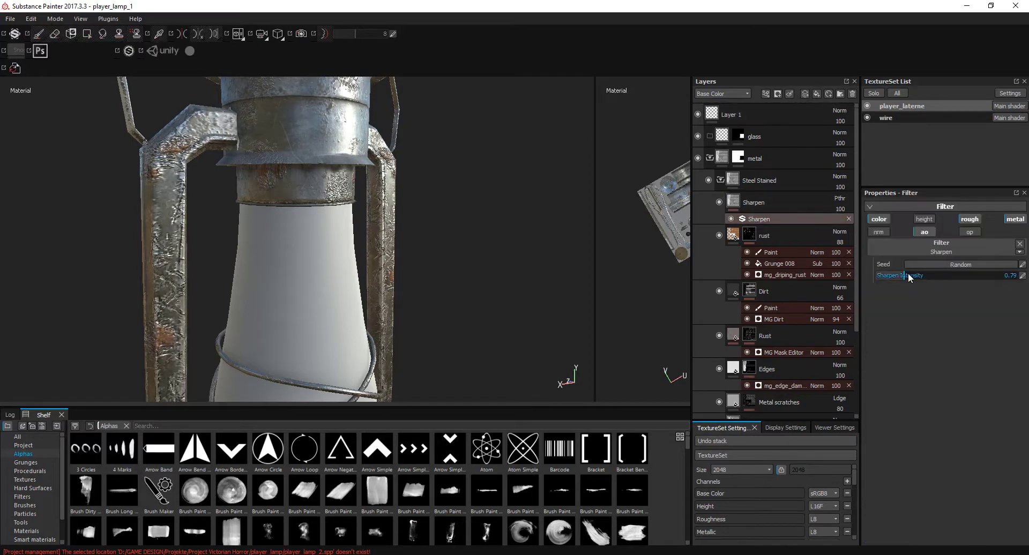
{"action": "scroll", "coordinate": [820, 284], "scroll_direction": "down", "scroll_amount": 3}
{"action": "left_click", "coordinate": [766, 385]}
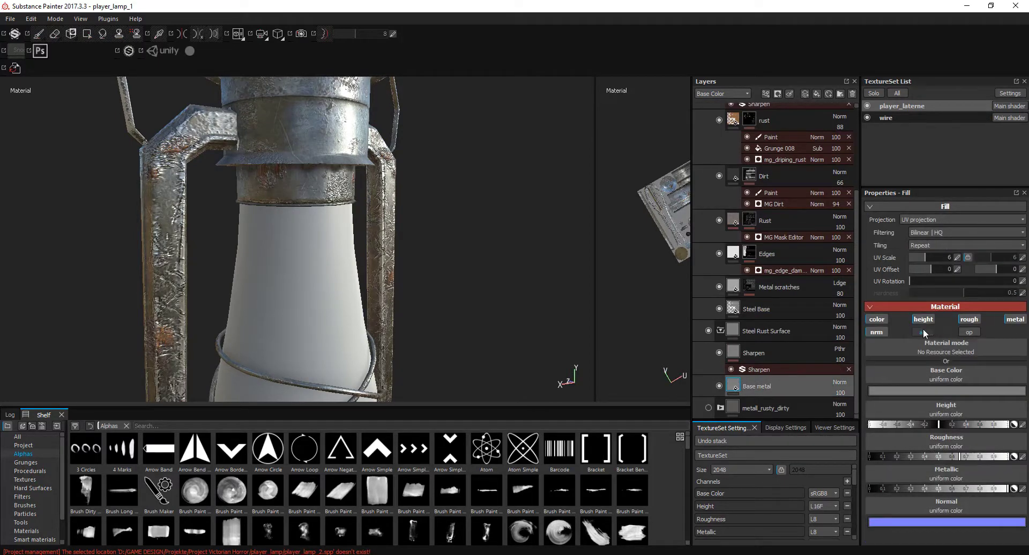
{"action": "scroll", "coordinate": [985, 511], "scroll_direction": "down", "scroll_amount": 2}
{"action": "scroll", "coordinate": [985, 511], "scroll_direction": "down", "scroll_amount": 1}
- Search the shelf for 'glass' and apply glass_dirty to the glass folder
{"action": "key", "text": "f"}
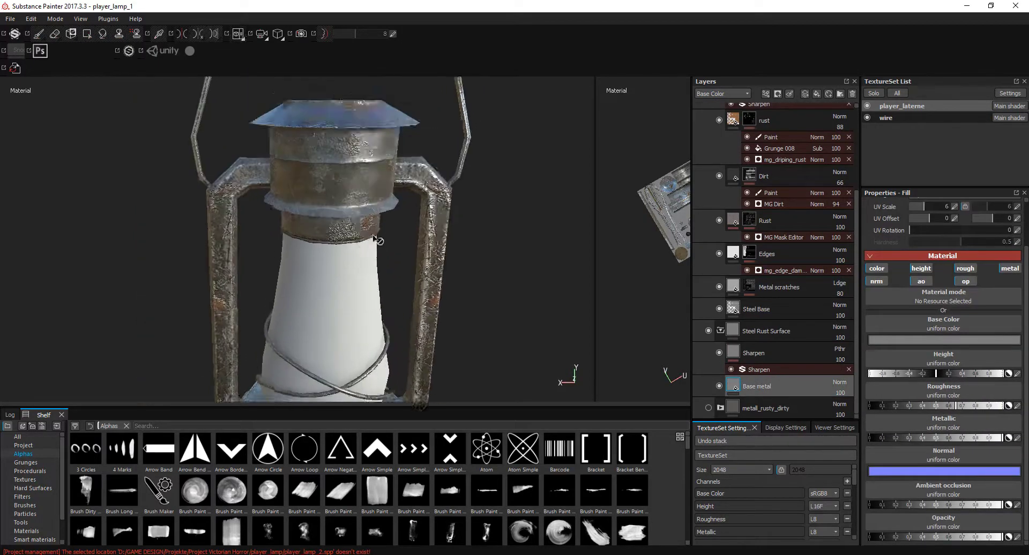
{"action": "scroll", "coordinate": [728, 161], "scroll_direction": "up", "scroll_amount": 5}
{"action": "left_click", "coordinate": [754, 136]}
{"action": "left_click", "coordinate": [126, 426]}
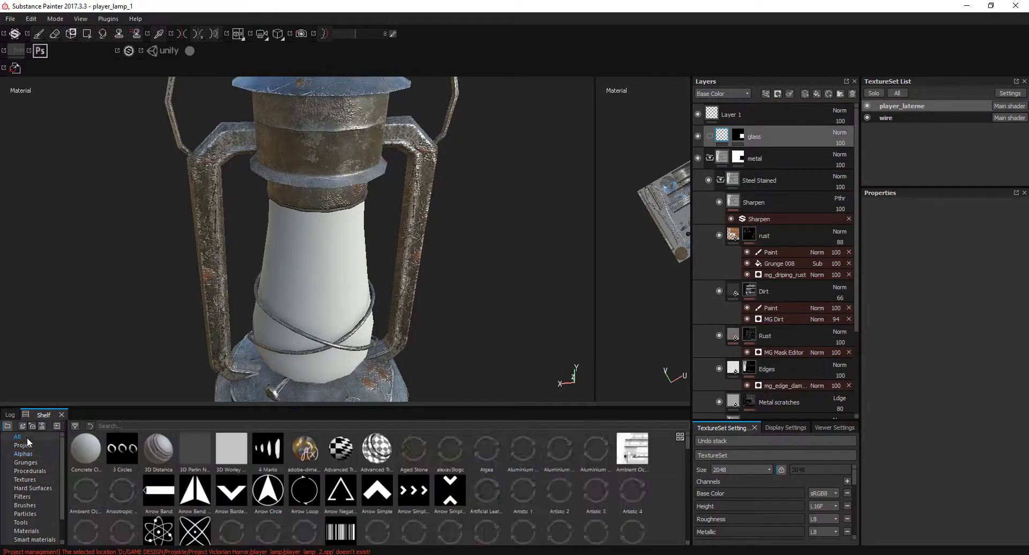
{"action": "type", "text": "glass"}
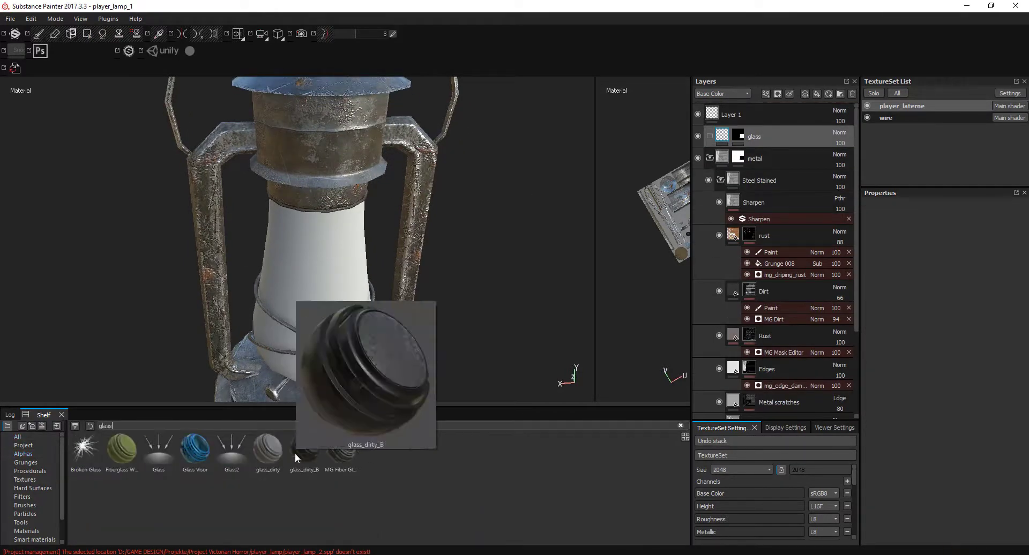
{"action": "left_click_drag", "start_coordinate": [273, 454], "coordinate": [787, 134]}
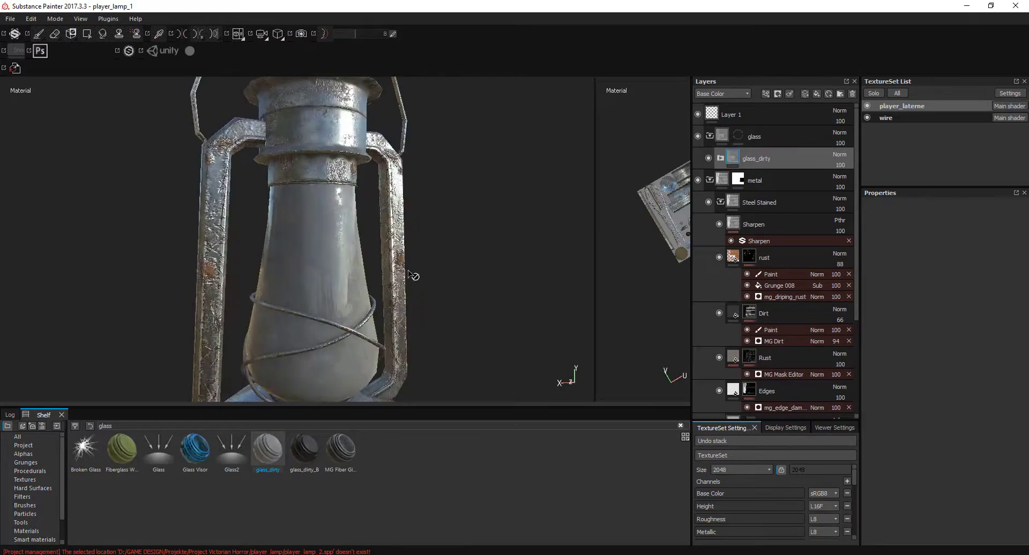
- Check the viewer settings' shader list, leaving the shader unchanged
{"action": "left_click_drag", "start_coordinate": [778, 420], "coordinate": [793, 292]}
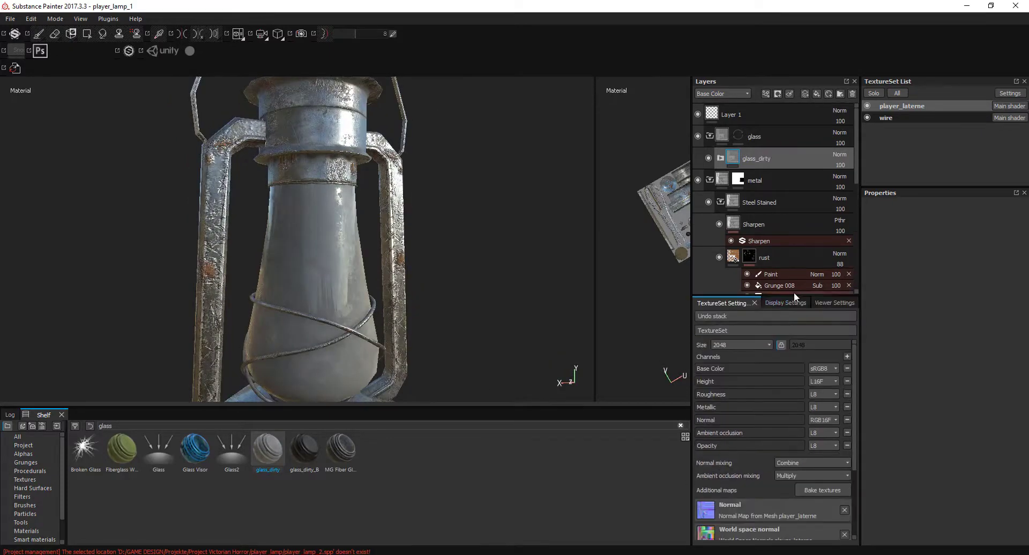
{"action": "left_click", "coordinate": [825, 303]}
{"action": "left_click", "coordinate": [785, 424]}
{"action": "left_click", "coordinate": [873, 469]}
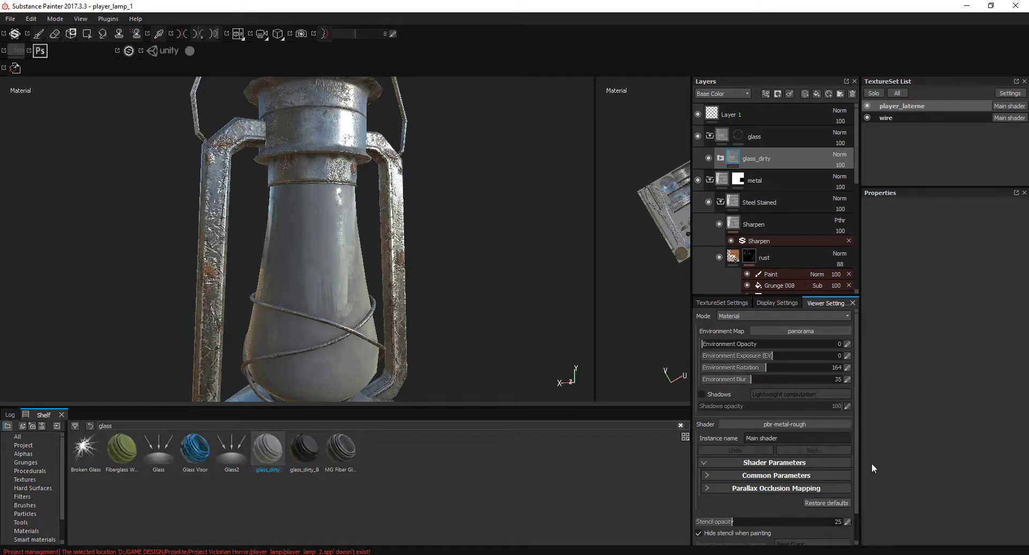
- Expand glass_dirty's layers and inspect the Basic fill, briefly hiding the glass to compare
{"action": "left_click", "coordinate": [720, 158]}
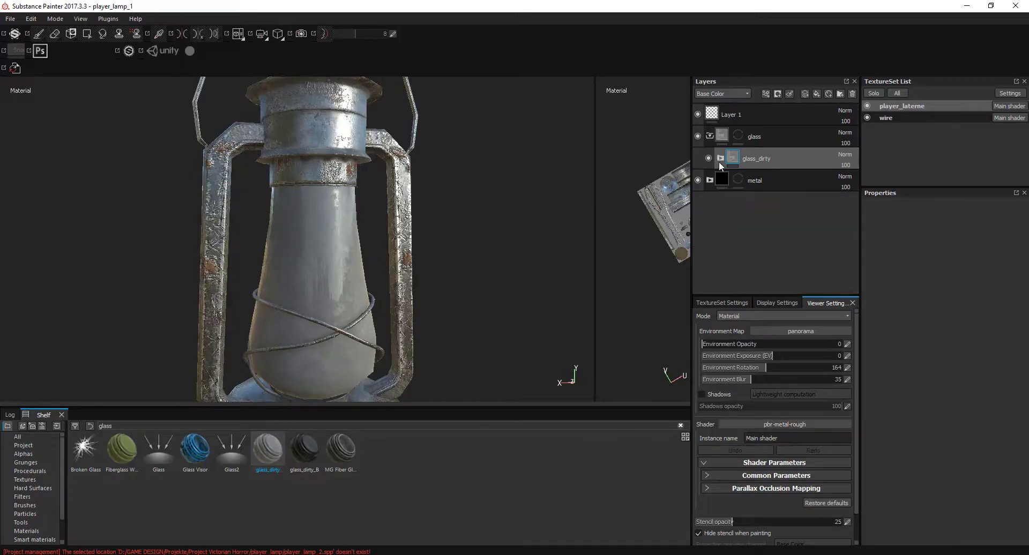
{"action": "left_click", "coordinate": [752, 262]}
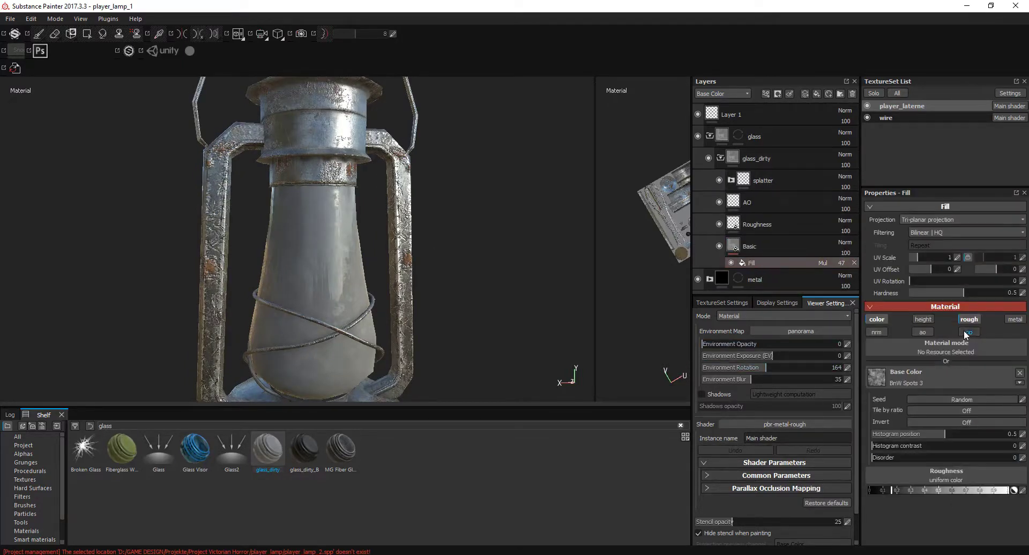
{"action": "left_click", "coordinate": [733, 246]}
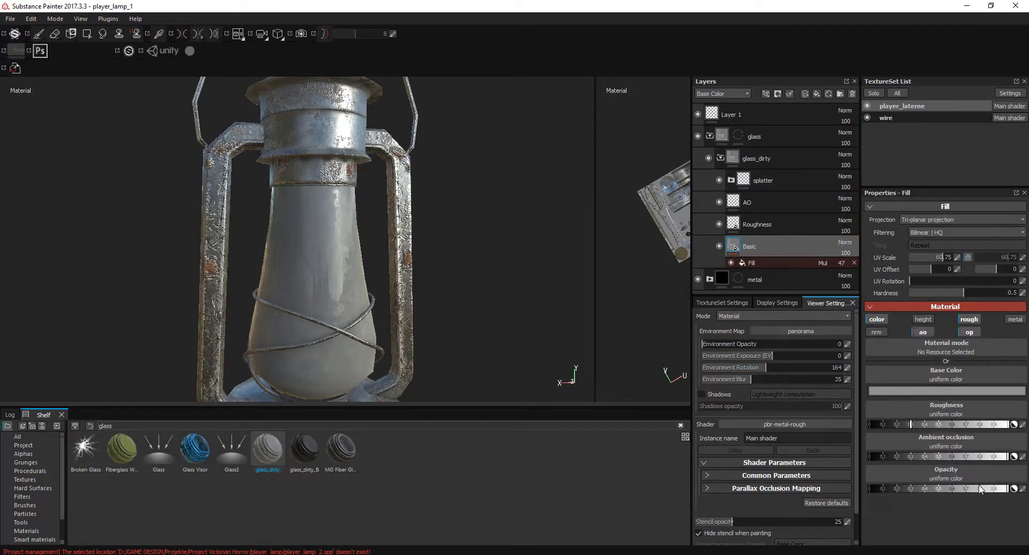
{"action": "left_click", "coordinate": [709, 157]}
{"action": "left_click", "coordinate": [708, 158]}
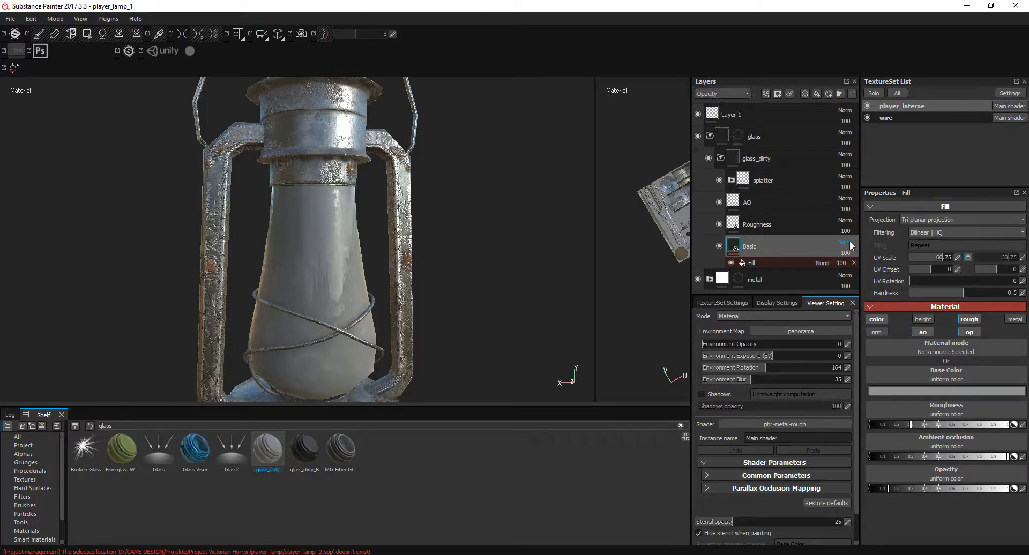
{"action": "scroll", "coordinate": [413, 275], "scroll_direction": "up", "scroll_amount": 3}
{"action": "mouse_move", "coordinate": [413, 275]}
{"action": "left_mouse_down", "text": "alt"}
{"action": "mouse_move", "coordinate": [333, 223]}
{"action": "mouse_move", "coordinate": [396, 234]}
{"action": "left_mouse_up", "text": "alt"}
{"action": "scroll", "coordinate": [292, 221], "scroll_direction": "down", "scroll_amount": 2}
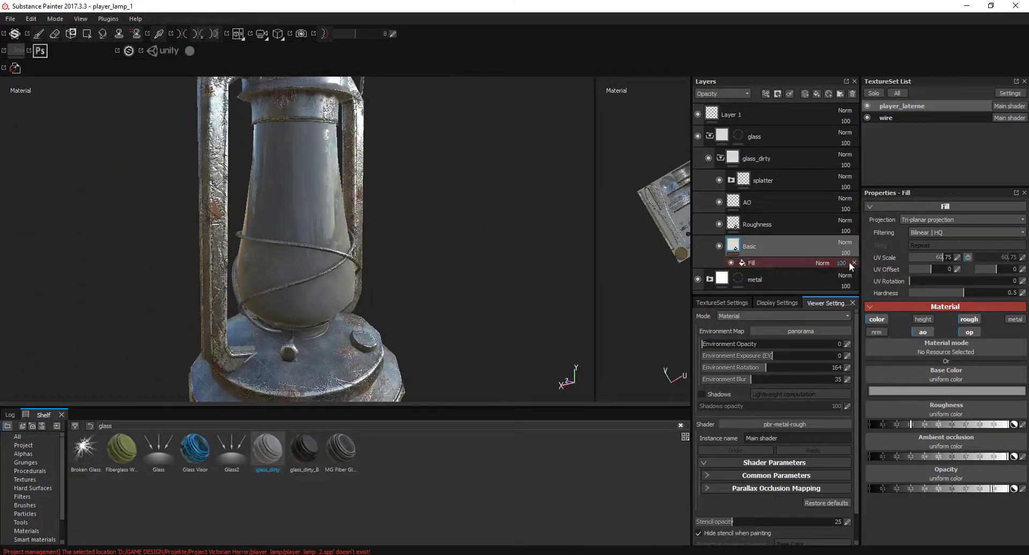
- Try Passthrough blending on Basic, revert it to Normal, and select Layer 1
{"action": "left_click", "coordinate": [849, 246]}
{"action": "left_click", "coordinate": [857, 15]}
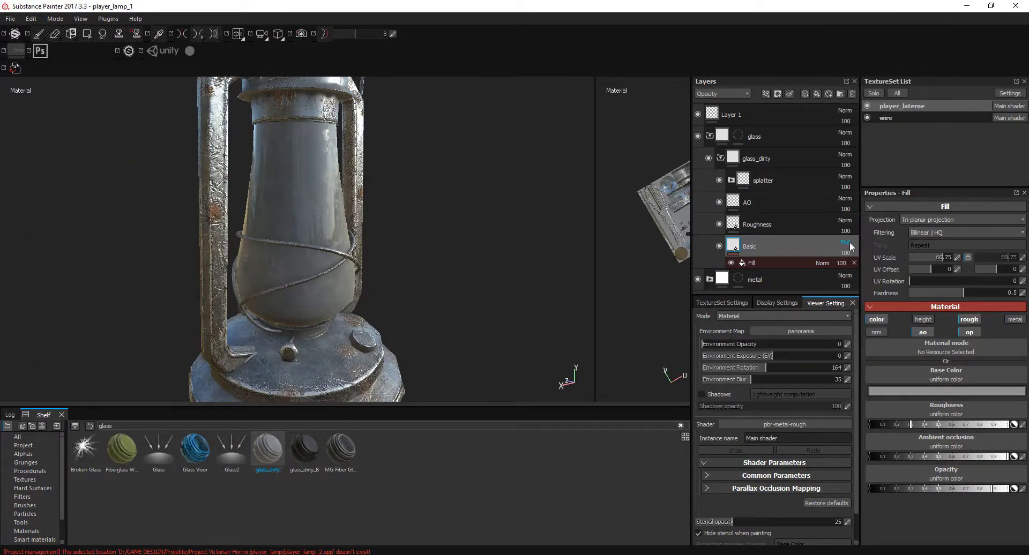
{"action": "left_click", "coordinate": [852, 247]}
{"action": "left_click", "coordinate": [857, 5]}
{"action": "left_click", "coordinate": [735, 114]}
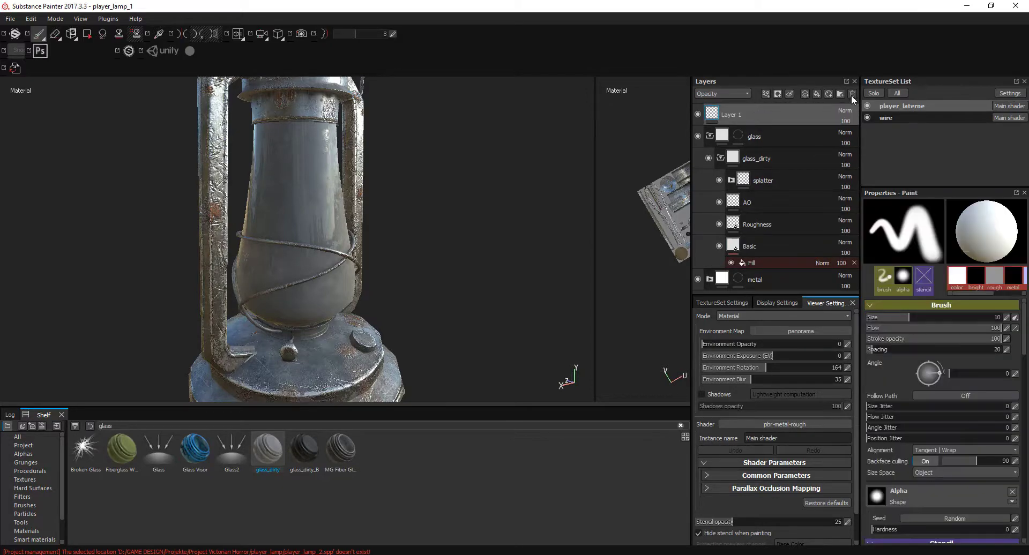
- Replace Layer 1 with a fill layer above splatter in glass_dirty, keeping only ao and opacity
{"action": "left_click", "coordinate": [852, 94]}
{"action": "left_click", "coordinate": [804, 93]}
{"action": "left_click_drag", "start_coordinate": [789, 136], "coordinate": [782, 155]}
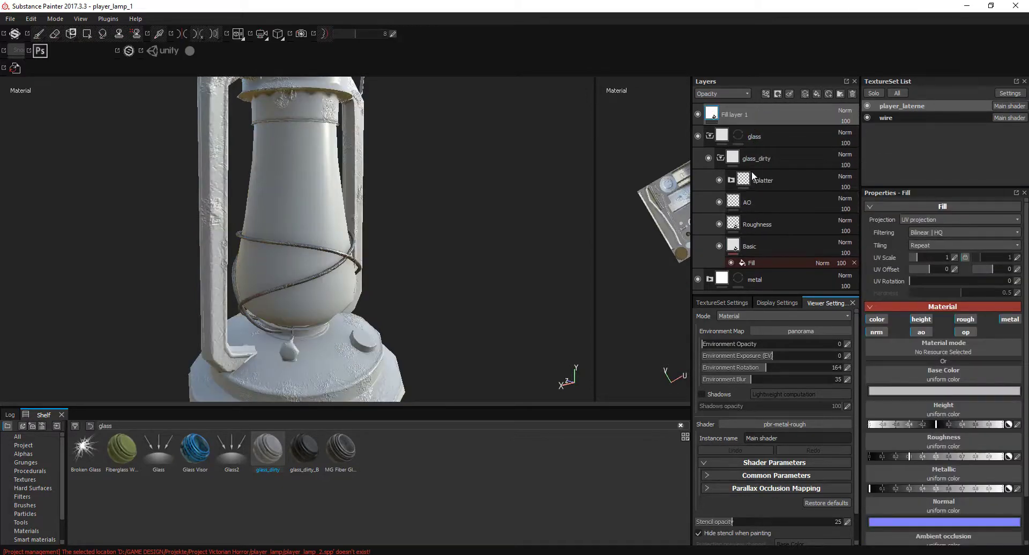
{"action": "left_click", "coordinate": [876, 319]}
{"action": "left_click", "coordinate": [875, 332]}
{"action": "left_click", "coordinate": [921, 319]}
{"action": "left_click", "coordinate": [965, 320]}
{"action": "left_click", "coordinate": [1011, 320]}
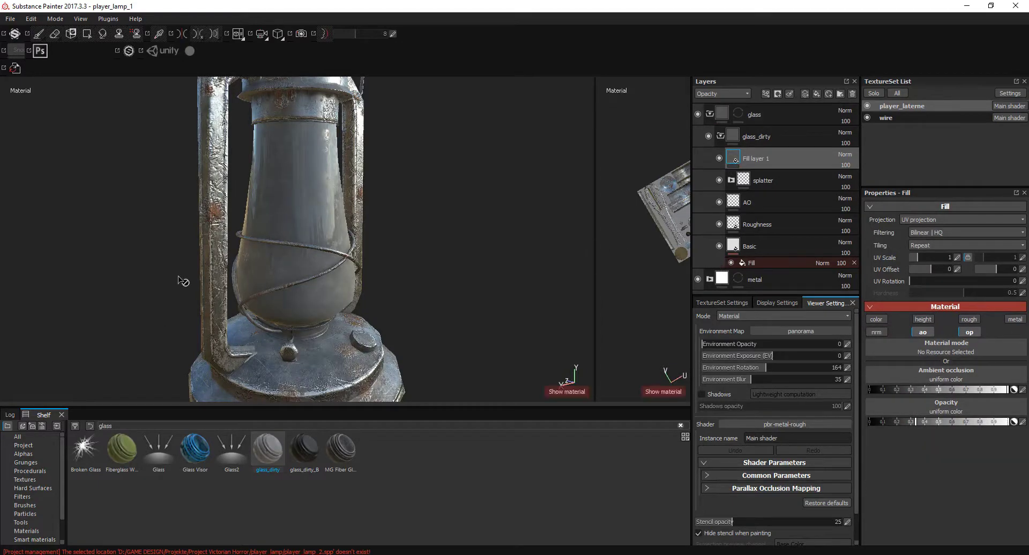
- Preview channels solo, check the texture set, then let the Roughness layer affect opacity
{"action": "key", "text": "c"}
{"action": "key", "text": "c"}
{"action": "key", "text": "c"}
{"action": "key", "text": "c"}
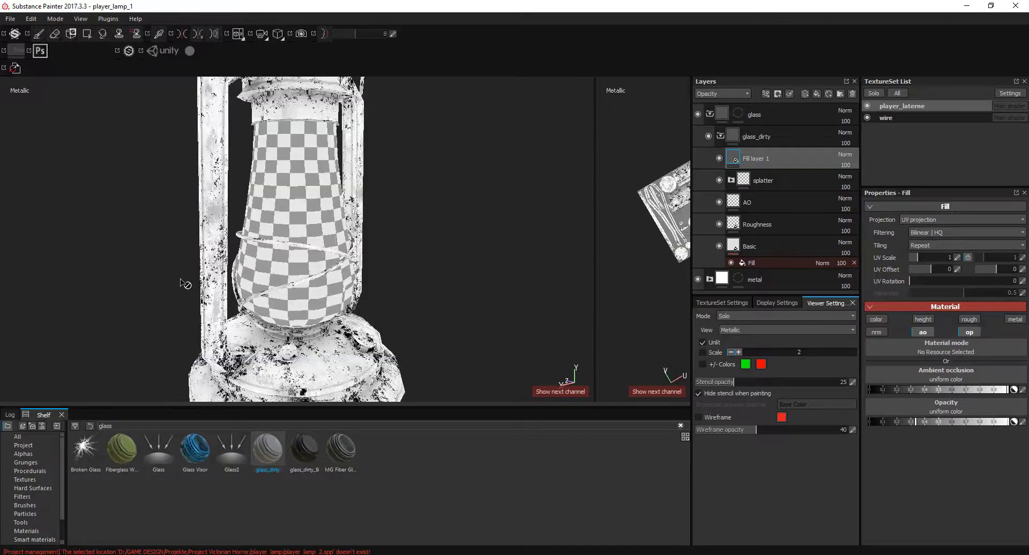
{"action": "key", "text": "c"}
{"action": "key", "text": "c"}
{"action": "left_click_drag", "start_coordinate": [300, 310], "coordinate": [316, 310], "text": "alt"}
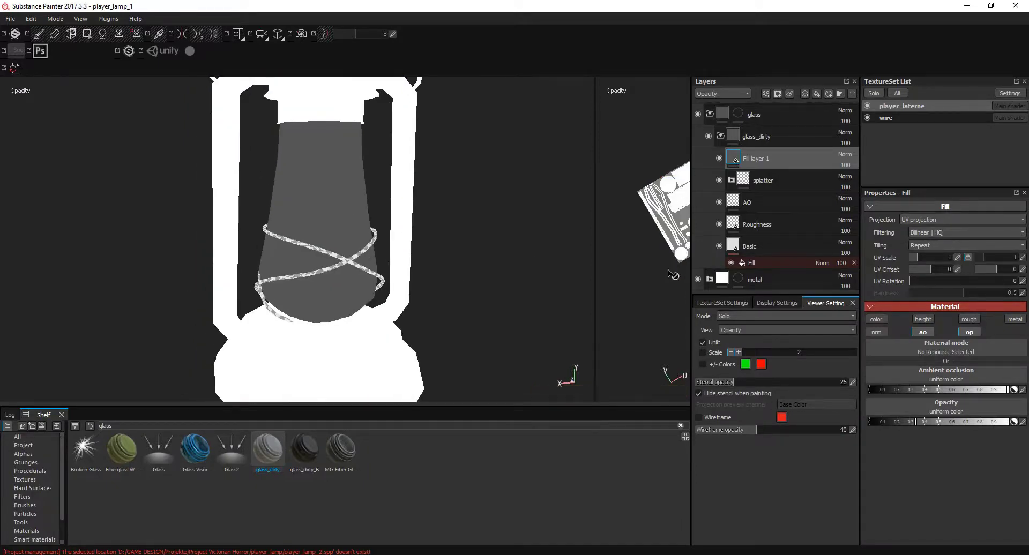
{"action": "left_click", "coordinate": [721, 303]}
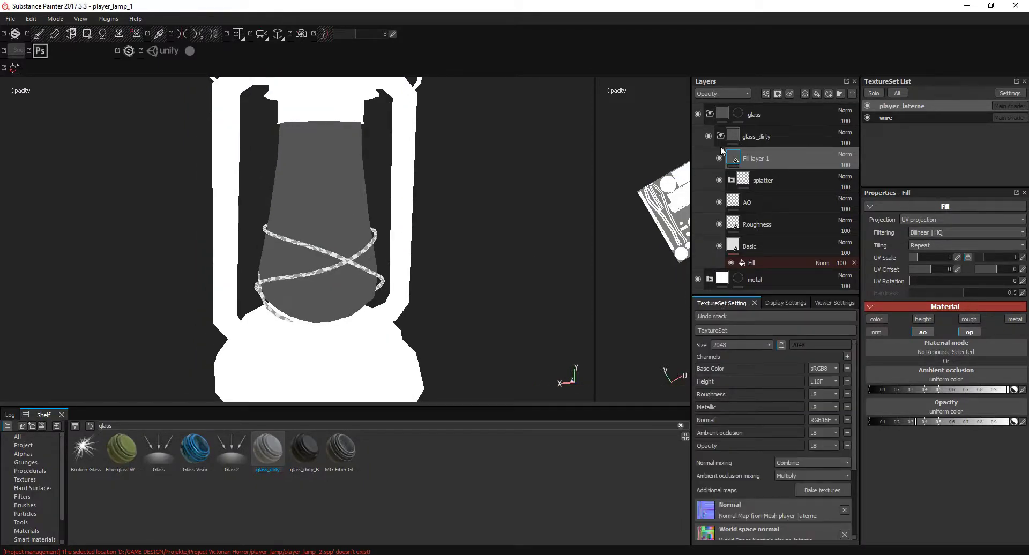
{"action": "left_click", "coordinate": [734, 247]}
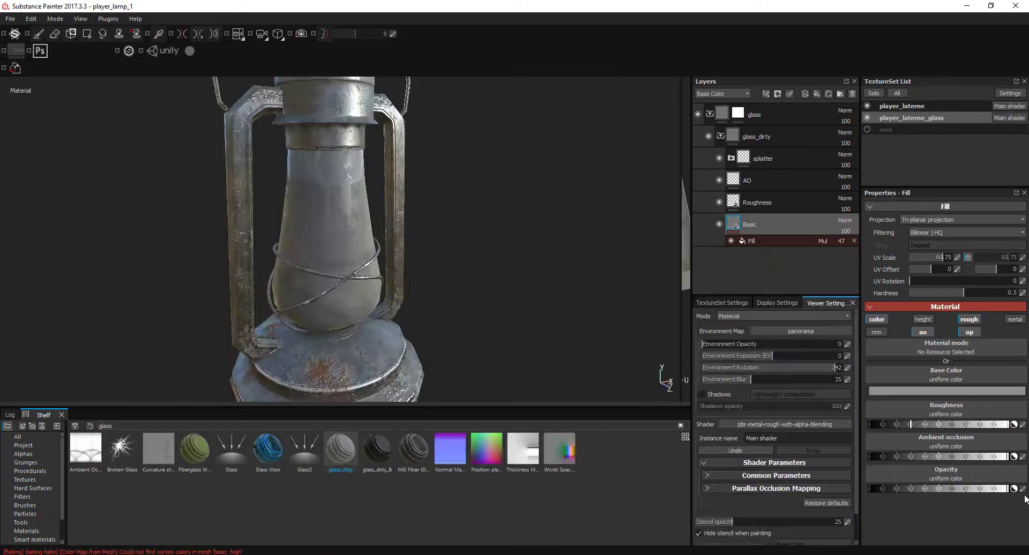
{"action": "left_click", "coordinate": [756, 202]}
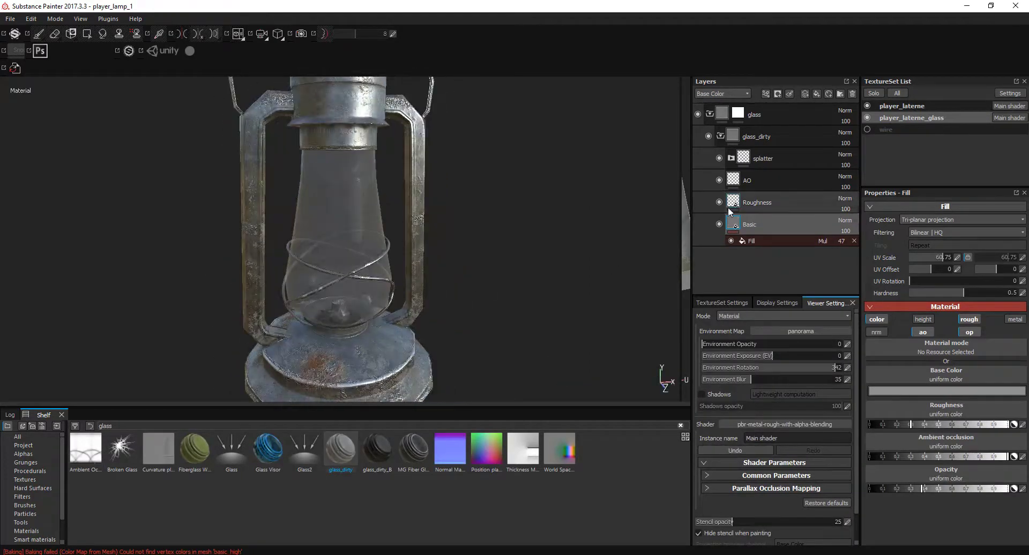
{"action": "left_click", "coordinate": [968, 332]}
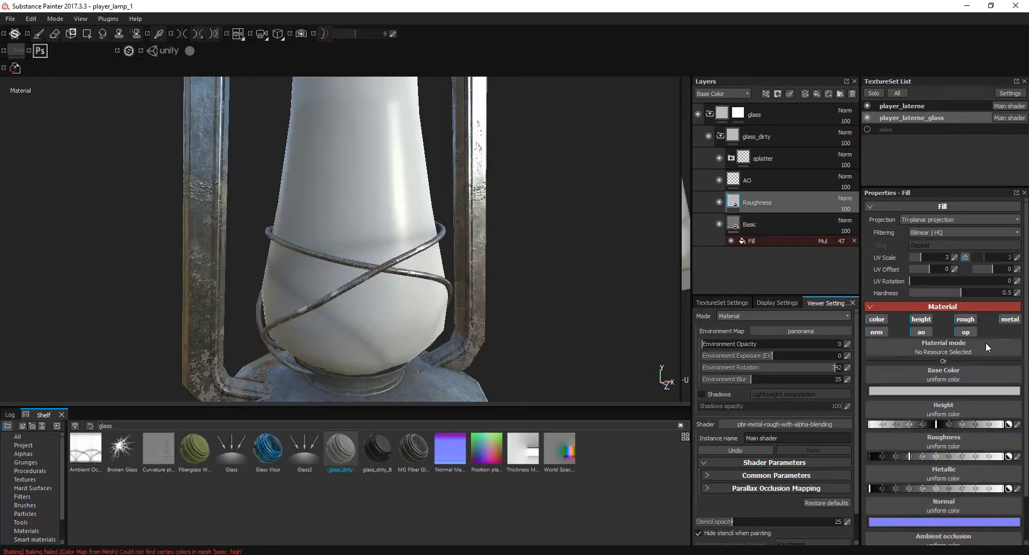
- Keep roughness and opacity only, using Grunge Dirt Dried for roughness and Grunge Dirt Scratched for opacity
{"action": "key", "text": "ctrl+z"}
{"action": "left_click", "coordinate": [953, 379]}
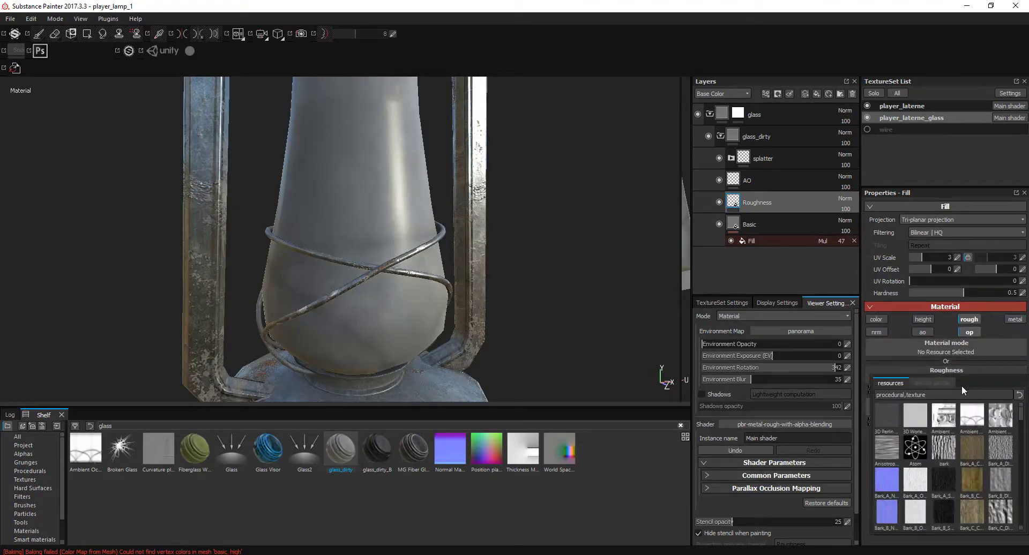
{"action": "left_click", "coordinate": [924, 484]}
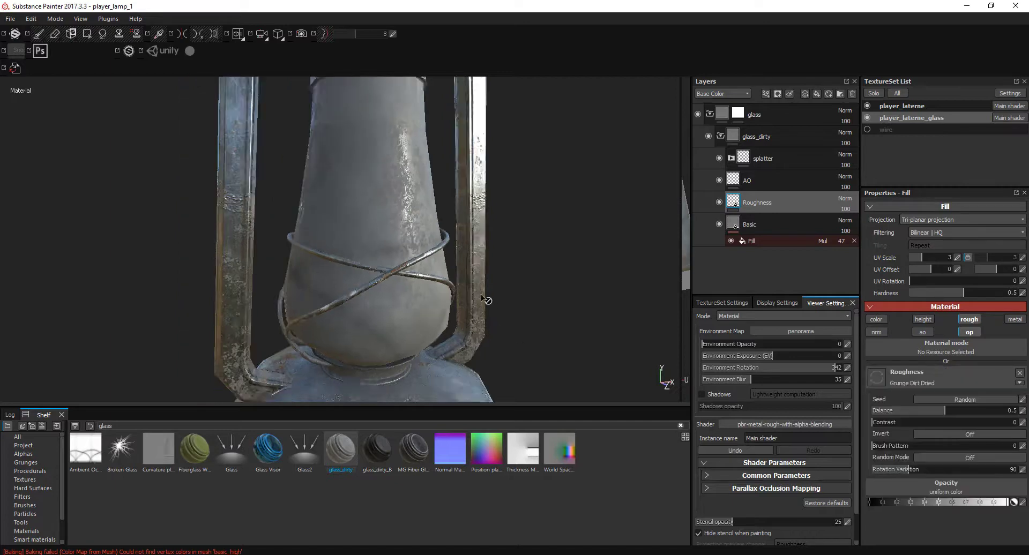
{"action": "left_click", "coordinate": [957, 492]}
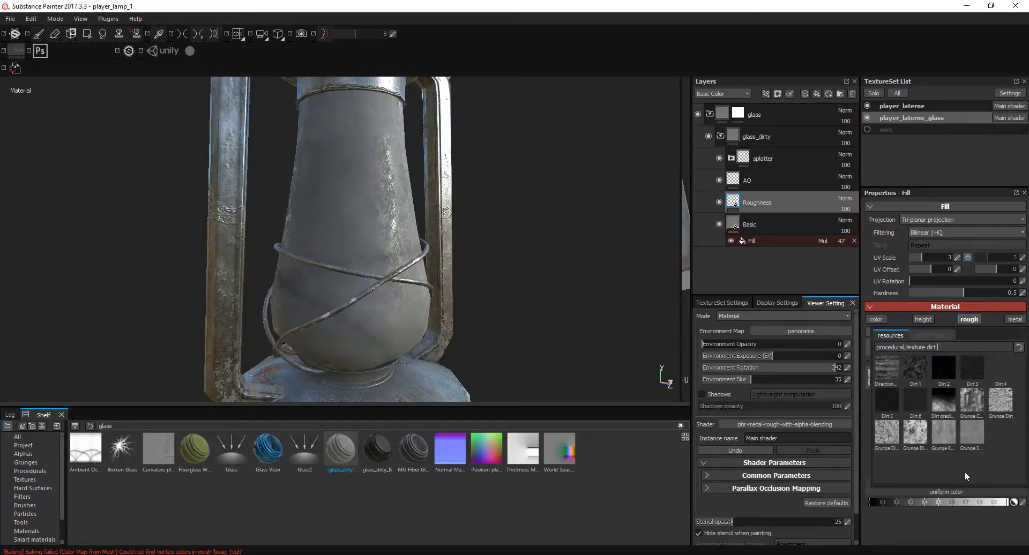
{"action": "left_click", "coordinate": [924, 442]}
{"action": "left_click_drag", "start_coordinate": [589, 321], "coordinate": [544, 307], "text": "alt"}
{"action": "mouse_move", "coordinate": [544, 307]}
{"action": "right_mouse_down", "text": "shift"}
{"action": "mouse_move", "coordinate": [464, 291]}
{"action": "mouse_move", "coordinate": [483, 298]}
{"action": "right_mouse_up", "text": "shift"}
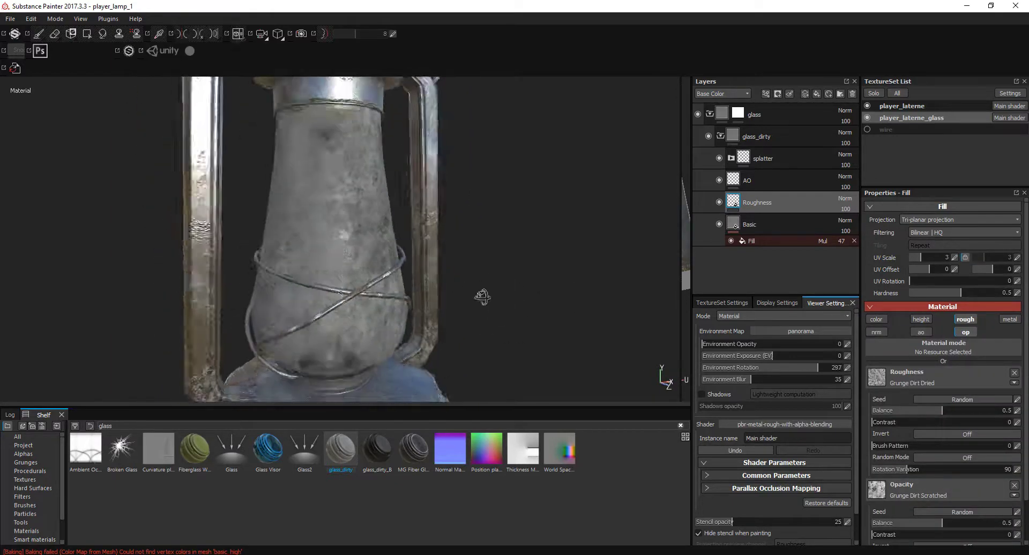
{"action": "scroll", "coordinate": [963, 421], "scroll_direction": "down", "scroll_amount": 2}
- Swap the opacity grunge to Grunge Dirt Dried, tune grunge balances, then remove the opacity grunge
{"action": "left_click", "coordinate": [975, 462]}
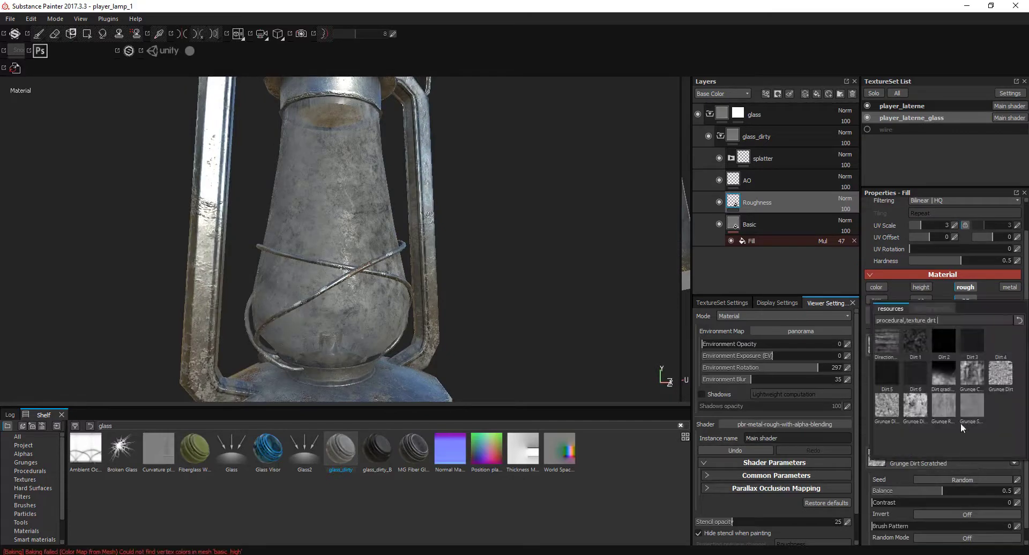
{"action": "left_click", "coordinate": [879, 406]}
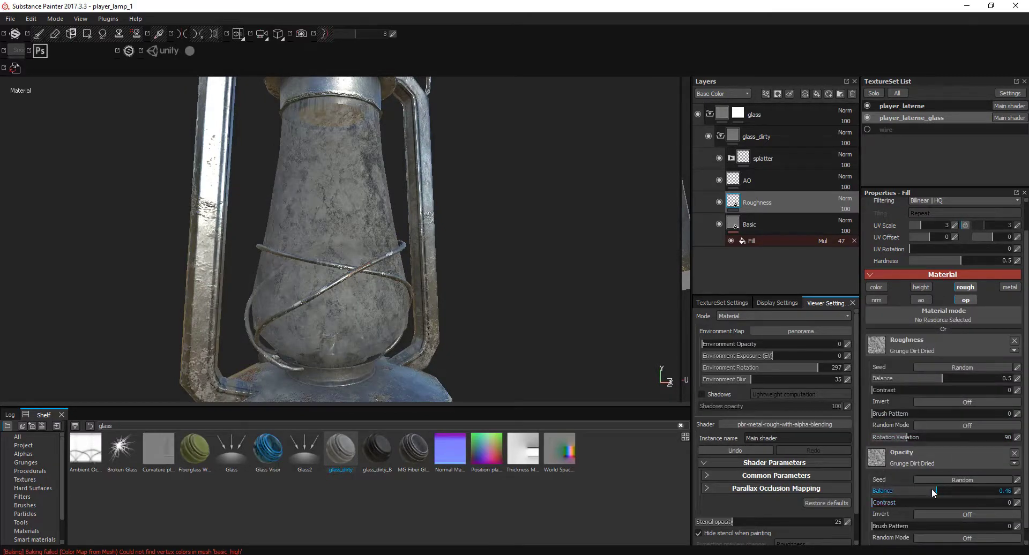
{"action": "left_click_drag", "start_coordinate": [985, 490], "coordinate": [906, 478]}
{"action": "scroll", "coordinate": [973, 490], "scroll_direction": "down", "scroll_amount": 1}
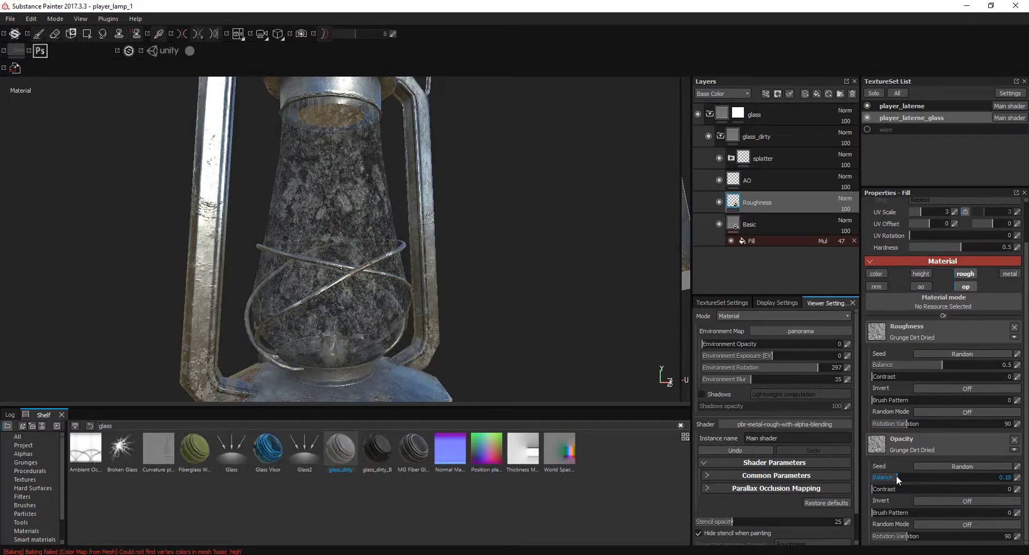
{"action": "right_click_drag", "start_coordinate": [505, 282], "coordinate": [501, 275], "text": "shift"}
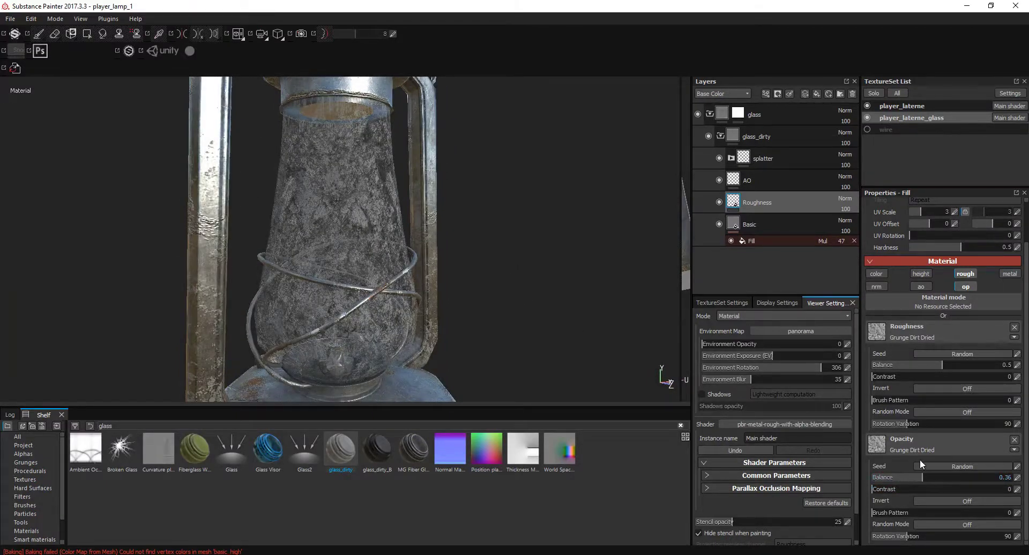
{"action": "left_click_drag", "start_coordinate": [942, 365], "coordinate": [983, 365]}
{"action": "left_click", "coordinate": [1014, 440]}
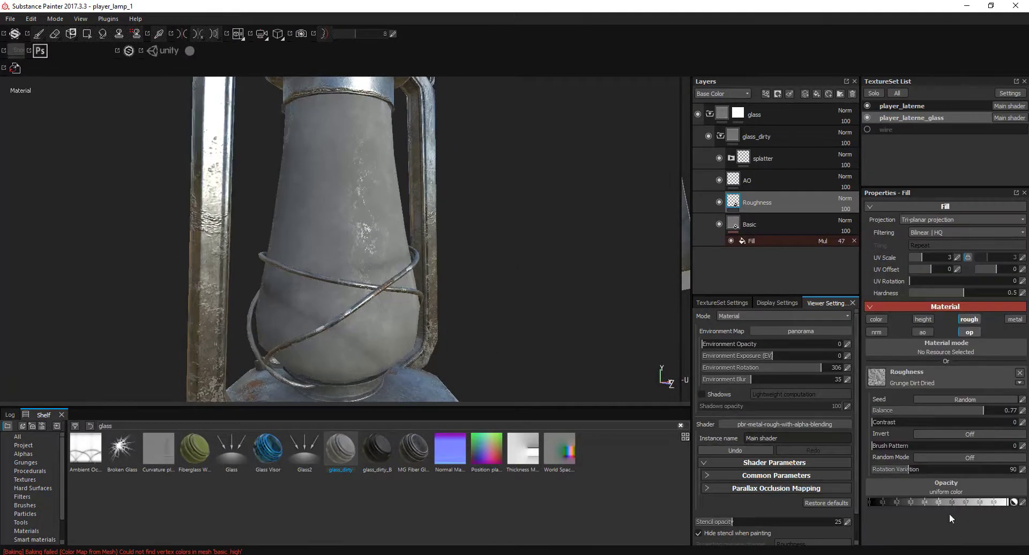
{"action": "left_click_drag", "start_coordinate": [980, 409], "coordinate": [916, 409]}
{"action": "right_click_drag", "start_coordinate": [521, 294], "coordinate": [510, 298], "text": "shift"}
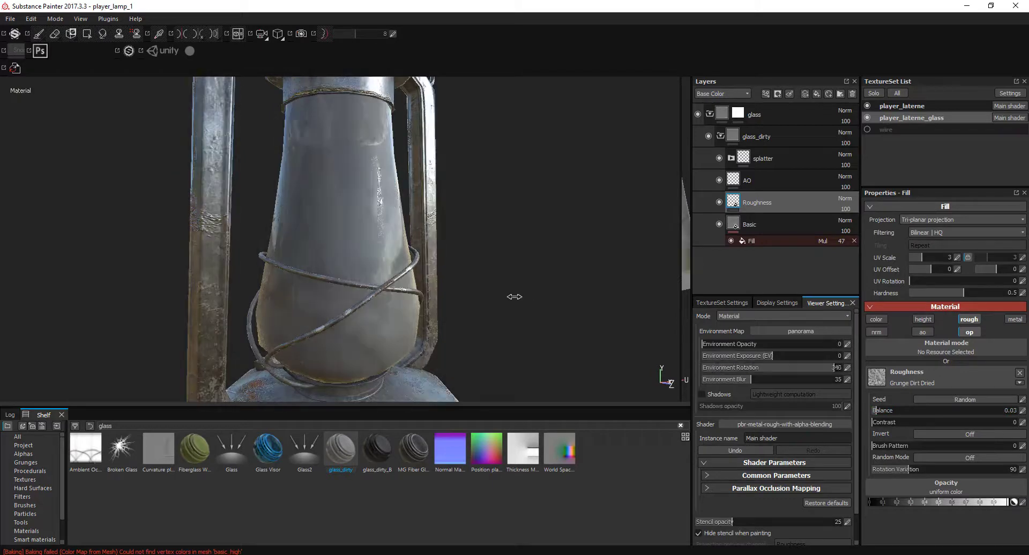
{"action": "left_click_drag", "start_coordinate": [916, 410], "coordinate": [953, 410]}
{"action": "right_click_drag", "start_coordinate": [566, 288], "coordinate": [507, 295], "text": "shift"}
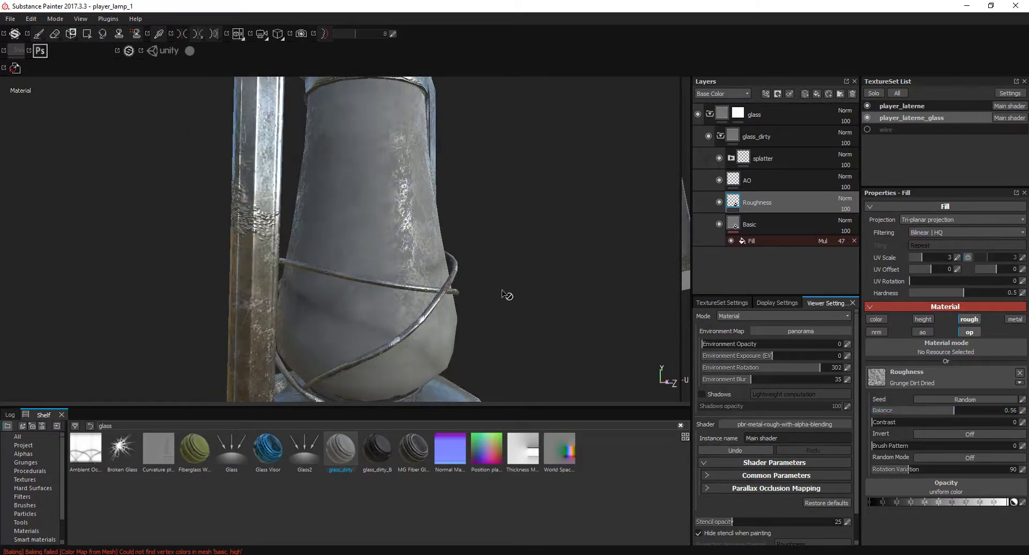
- Clear the roughness grunge, then undo back to the BnW Spots 3 spotted material
{"action": "left_click", "coordinate": [876, 377]}
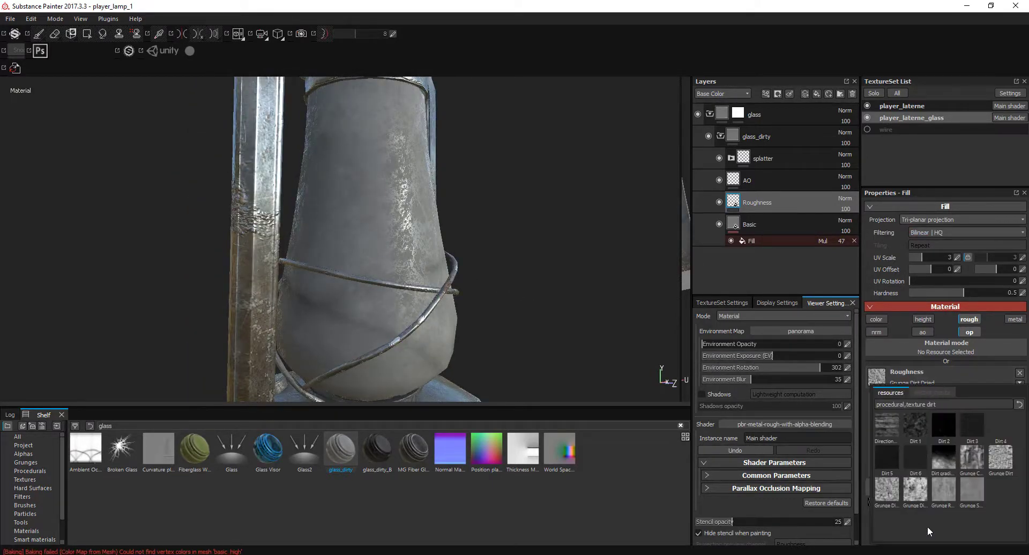
{"action": "left_click", "coordinate": [1017, 368]}
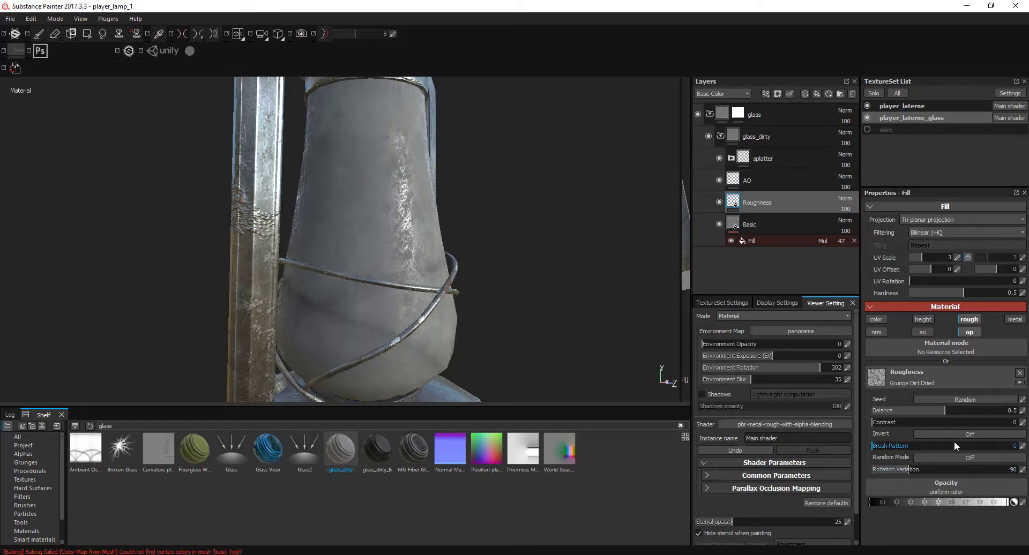
{"action": "key", "text": "ctrl+z"}
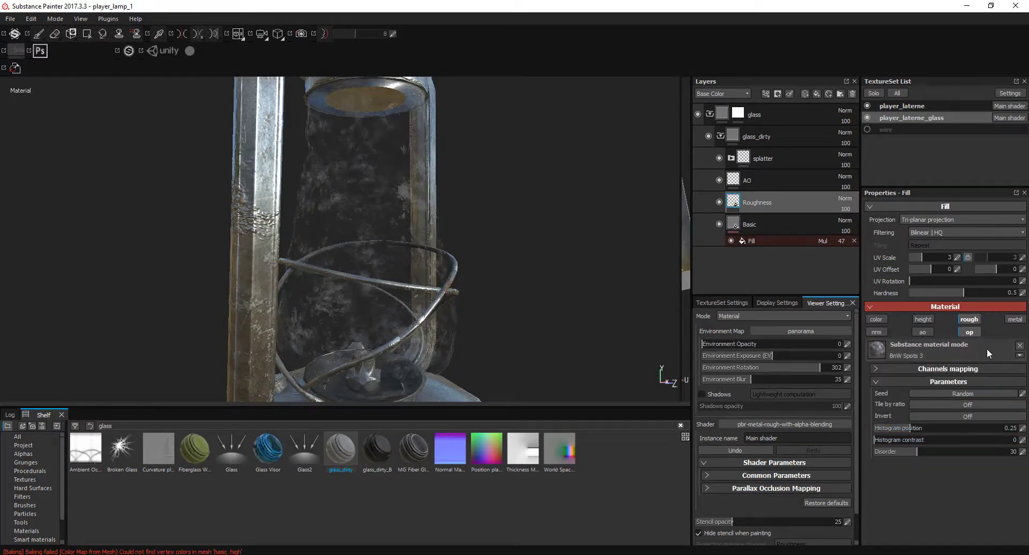
- Enable the roughness and opacity channels on the glass fill layer
{"action": "left_click", "coordinate": [976, 332]}
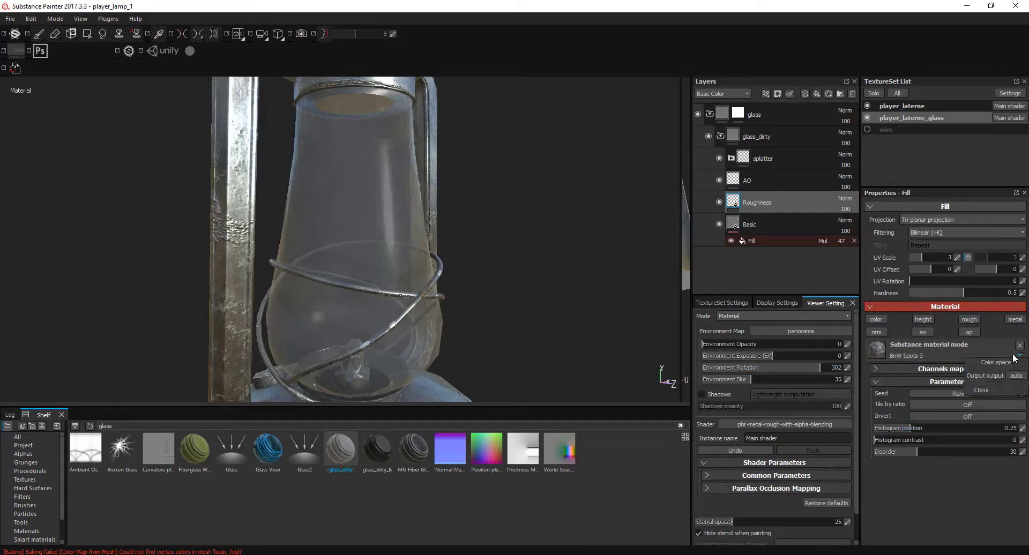
{"action": "left_click", "coordinate": [1018, 376]}
{"action": "left_click", "coordinate": [891, 369]}
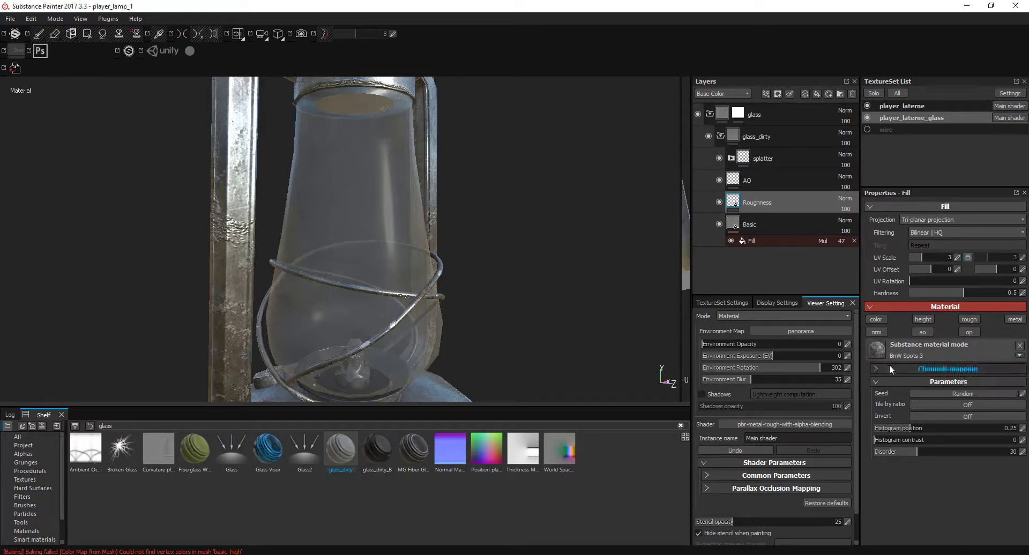
{"action": "left_click", "coordinate": [968, 333]}
{"action": "left_click", "coordinate": [968, 319]}
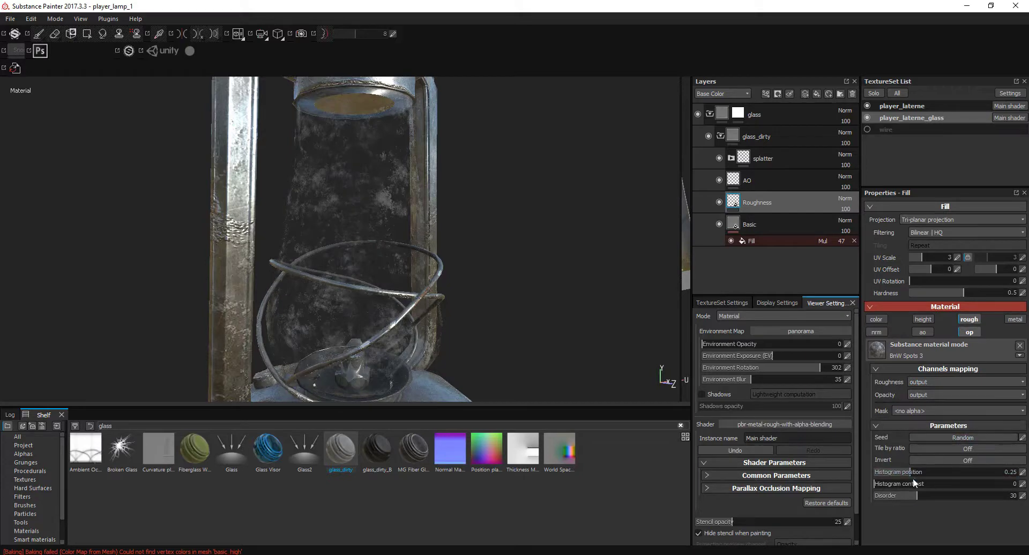
- Replace the substance with BnW Spots 2 for roughness, UV scale 1.29, histogram position 0.45
{"action": "left_click_drag", "start_coordinate": [914, 475], "coordinate": [916, 472]}
{"action": "left_click_drag", "start_coordinate": [429, 311], "coordinate": [460, 309], "text": "alt"}
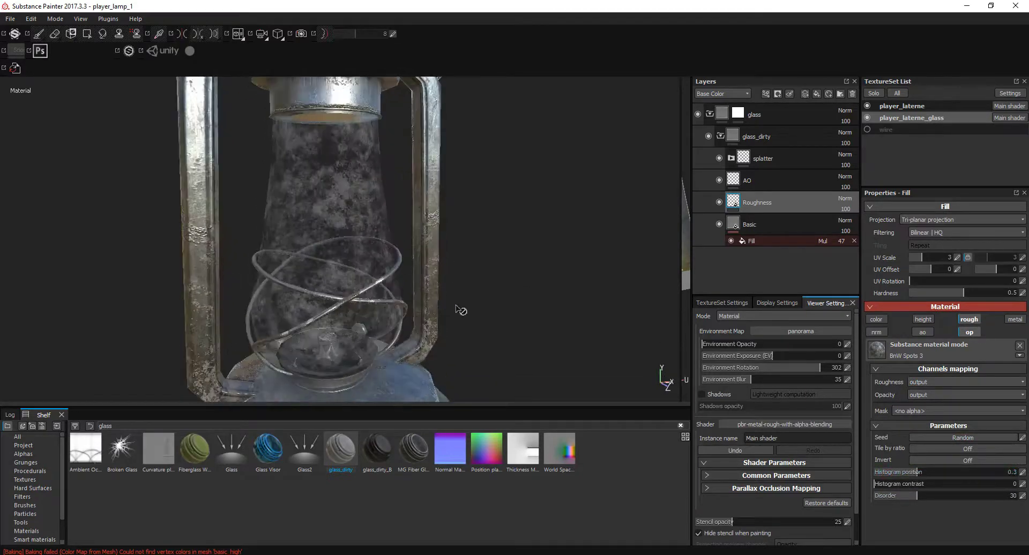
{"action": "left_click", "coordinate": [1019, 345]}
{"action": "left_click", "coordinate": [947, 374]}
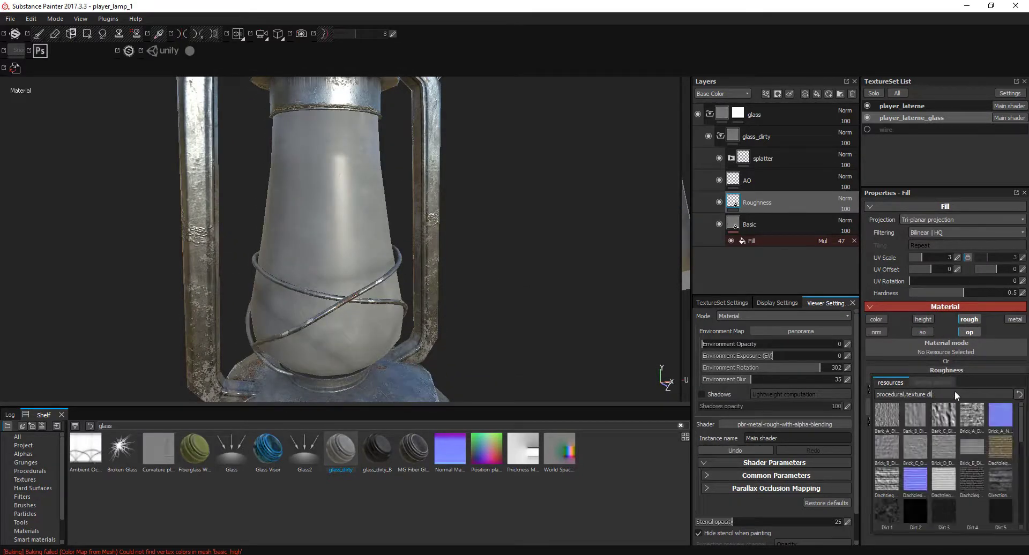
{"action": "left_click", "coordinate": [905, 417]}
{"action": "mouse_move", "coordinate": [547, 230]}
{"action": "left_mouse_down", "text": "alt"}
{"action": "mouse_move", "coordinate": [572, 229]}
{"action": "mouse_move", "coordinate": [681, 347]}
{"action": "left_mouse_up", "text": "alt"}
{"action": "left_click_drag", "start_coordinate": [956, 434], "coordinate": [925, 436]}
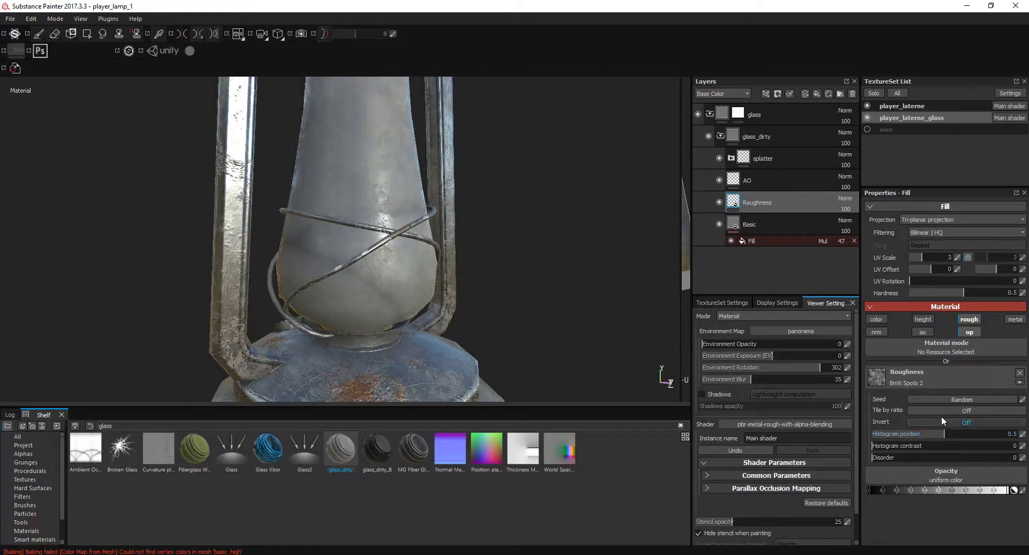
{"action": "left_click_drag", "start_coordinate": [917, 258], "coordinate": [919, 258]}
{"action": "left_click_drag", "start_coordinate": [494, 301], "coordinate": [458, 277], "text": "alt"}
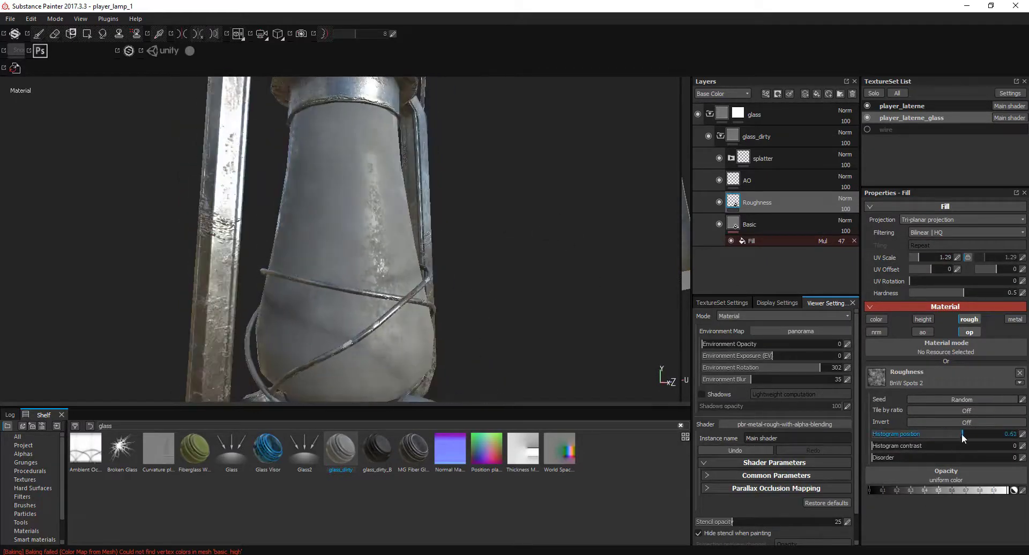
{"action": "left_click_drag", "start_coordinate": [963, 437], "coordinate": [936, 443]}
{"action": "left_click_drag", "start_coordinate": [503, 327], "coordinate": [480, 346], "text": "alt"}
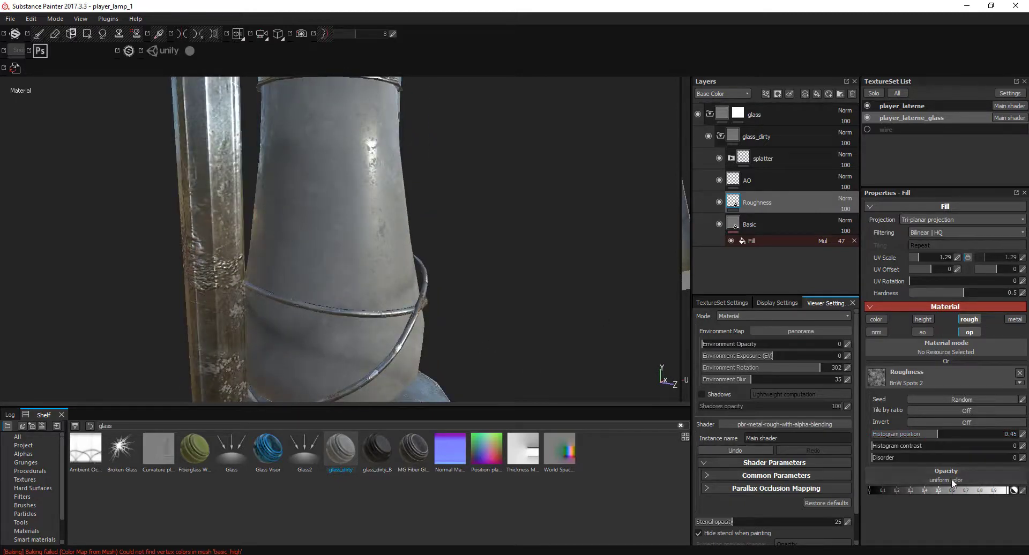
- Assign BnW Spots 2 to opacity and set its histogram position to about 0.35
{"action": "left_click", "coordinate": [952, 481]}
{"action": "left_click", "coordinate": [921, 377]}
{"action": "left_click_drag", "start_coordinate": [472, 300], "coordinate": [444, 321], "text": "alt"}
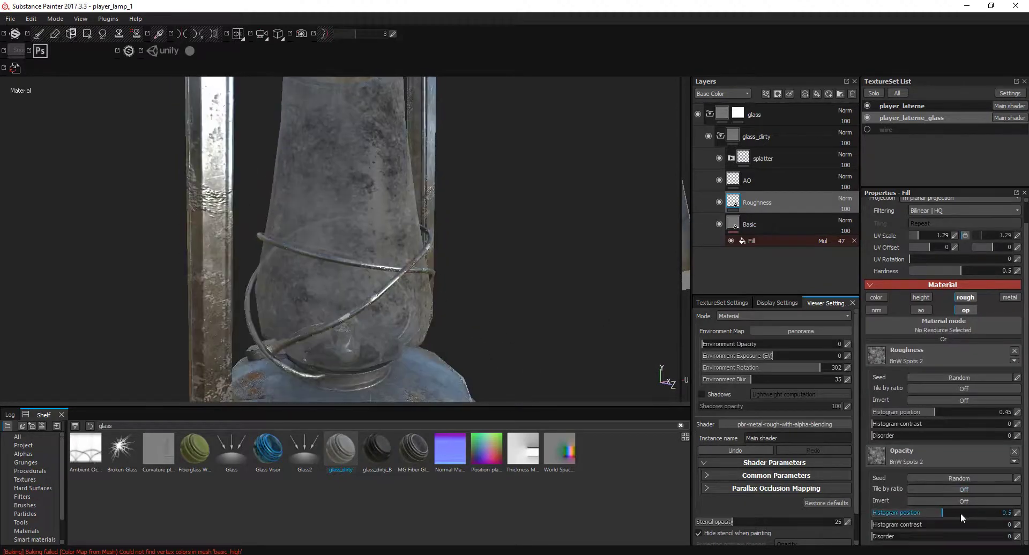
{"action": "left_click_drag", "start_coordinate": [941, 512], "coordinate": [935, 512]}
{"action": "mouse_move", "coordinate": [477, 225]}
{"action": "right_mouse_down", "text": "alt"}
{"action": "mouse_move", "coordinate": [385, 257]}
{"action": "mouse_move", "coordinate": [418, 268]}
{"action": "right_mouse_up", "text": "alt"}
{"action": "mouse_move", "coordinate": [931, 512]}
{"action": "left_mouse_down"}
{"action": "mouse_move", "coordinate": [951, 513]}
{"action": "mouse_move", "coordinate": [921, 516]}
{"action": "left_mouse_up"}
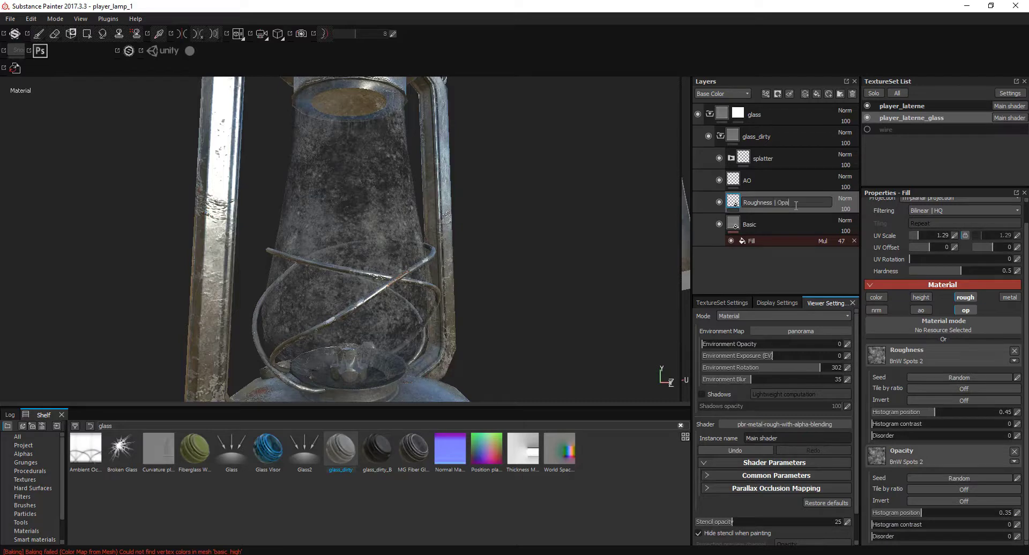
- Turn on splatter and add an opacity-only fill effect to Roughness | Opacity, value about 0.45
{"action": "left_click", "coordinate": [719, 157]}
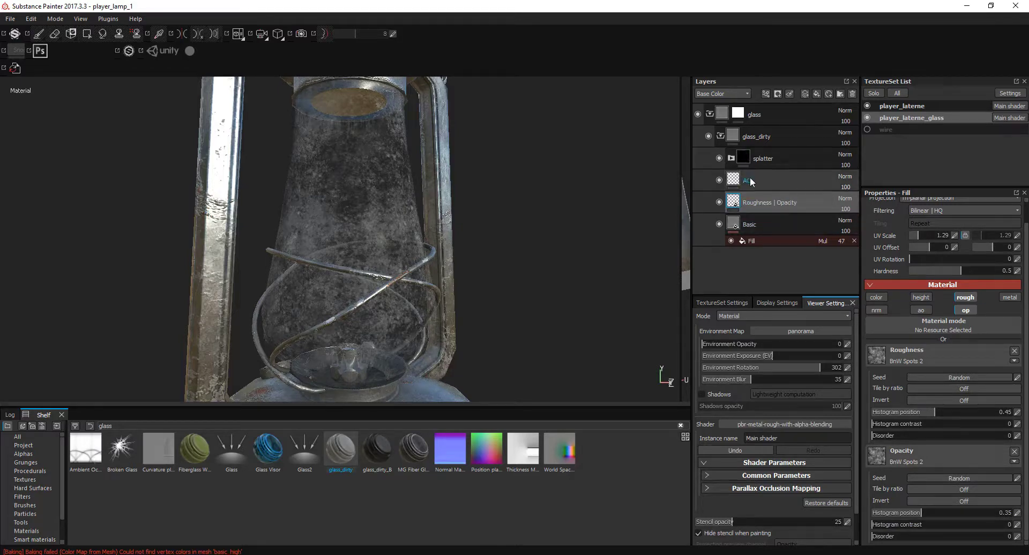
{"action": "right_click", "coordinate": [752, 208]}
{"action": "left_click", "coordinate": [803, 471]}
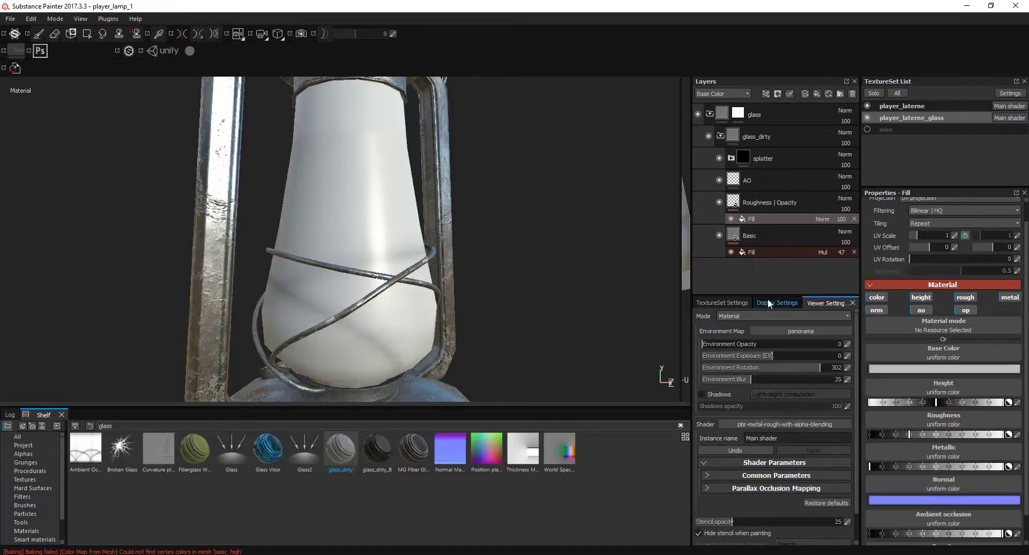
{"action": "left_click", "coordinate": [822, 218]}
{"action": "left_click", "coordinate": [855, 269]}
{"action": "left_click", "coordinate": [767, 221]}
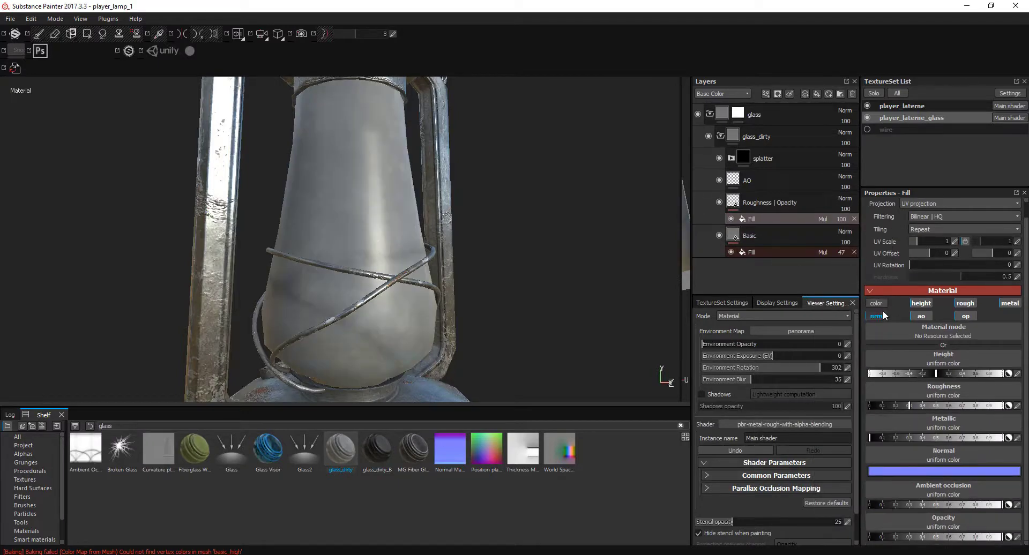
{"action": "left_click_drag", "start_coordinate": [920, 389], "coordinate": [926, 390]}
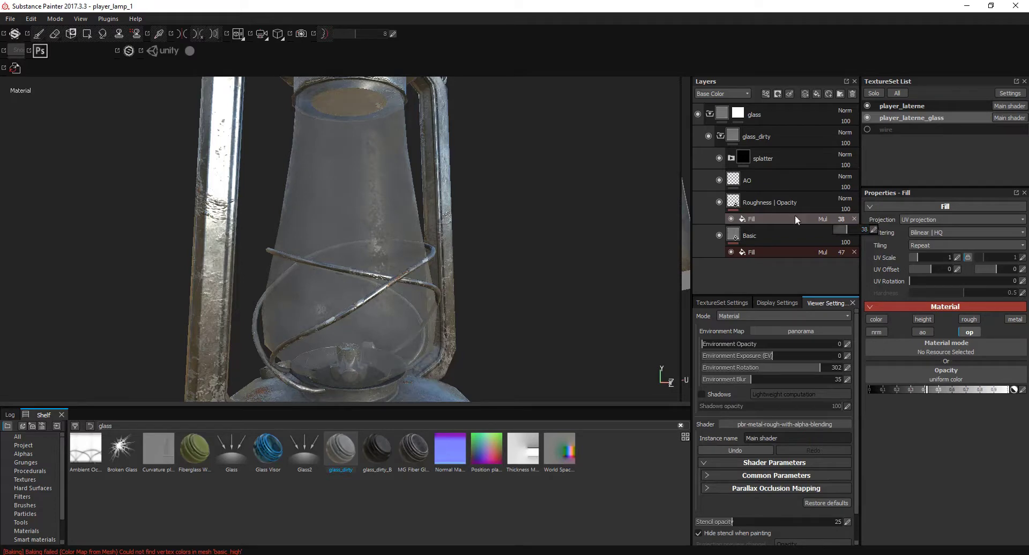
{"action": "left_click_drag", "start_coordinate": [846, 230], "coordinate": [842, 229]}
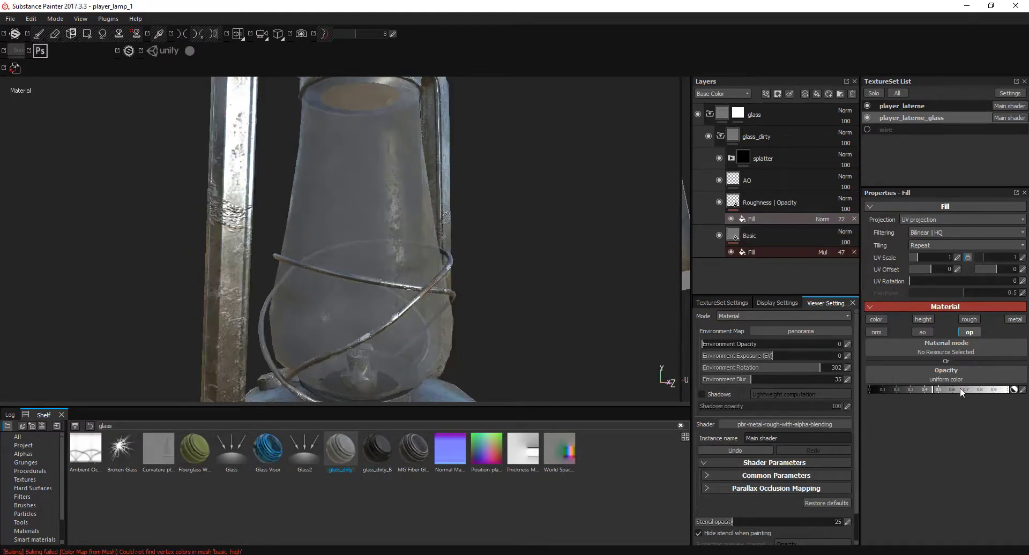
- Switch the opacity fill effect's blend mode to Linear dodge
{"action": "left_click", "coordinate": [822, 219]}
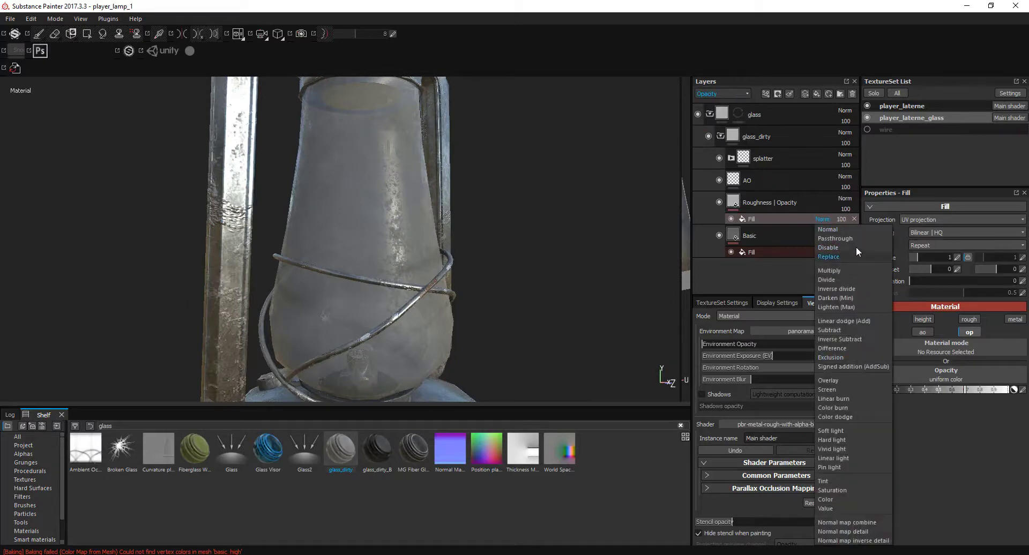
{"action": "left_click", "coordinate": [836, 271]}
{"action": "left_click", "coordinate": [825, 220]}
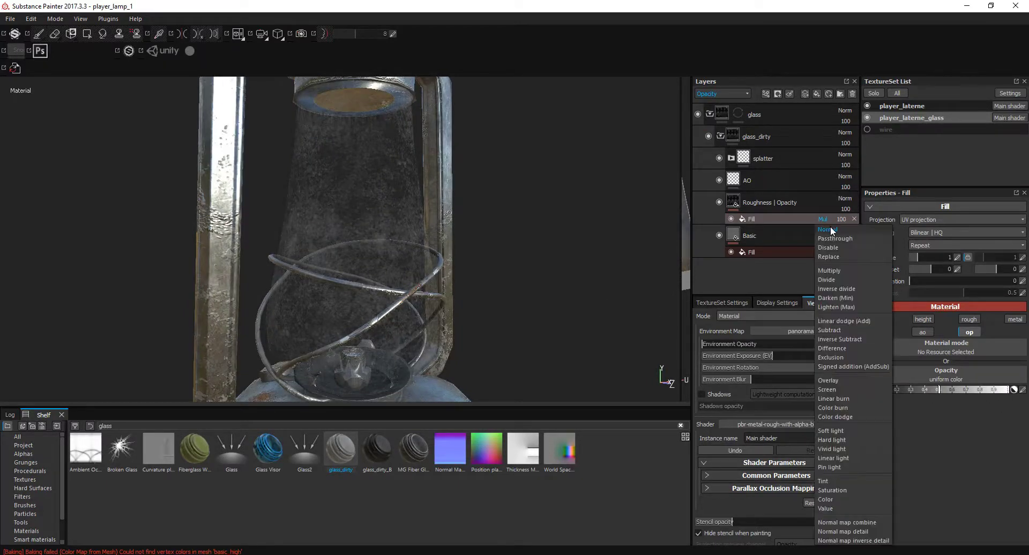
{"action": "left_click", "coordinate": [857, 320]}
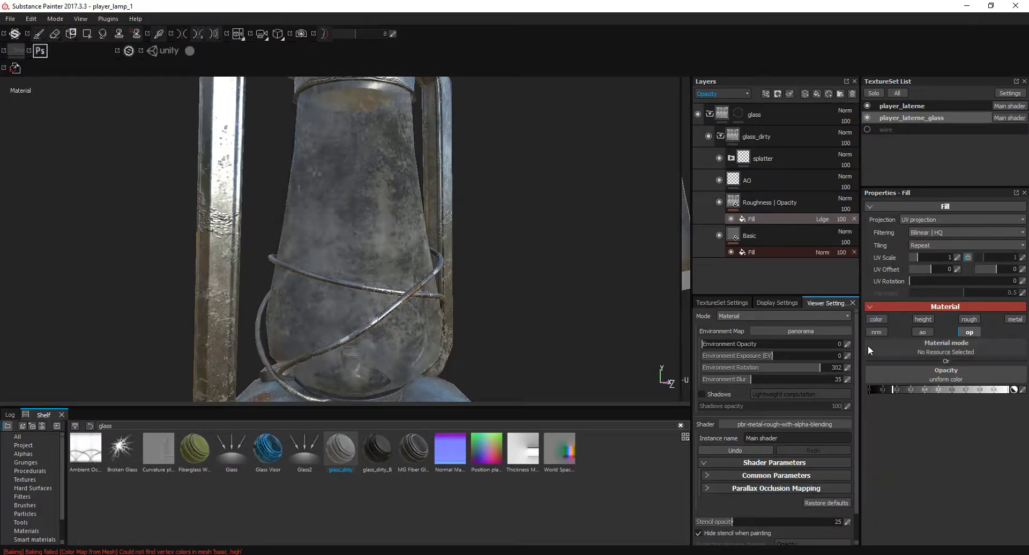
{"action": "scroll", "coordinate": [930, 483], "scroll_direction": "down", "scroll_amount": 1}
- Set the fill strength to 48, opacity histogram position to 0.3, and fill opacity near 0.5
{"action": "left_click", "coordinate": [930, 513]}
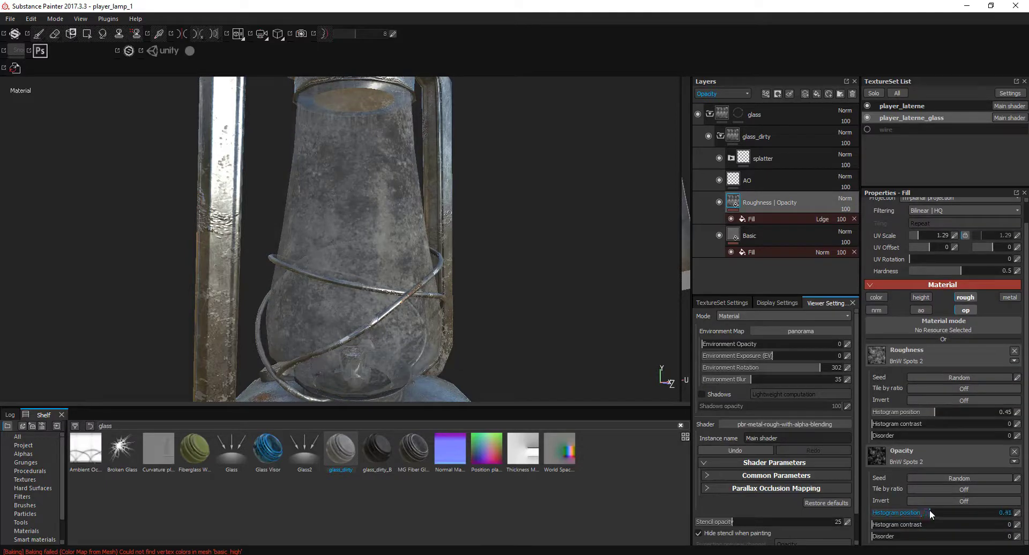
{"action": "left_click", "coordinate": [785, 218]}
{"action": "left_click_drag", "start_coordinate": [841, 219], "coordinate": [850, 231]}
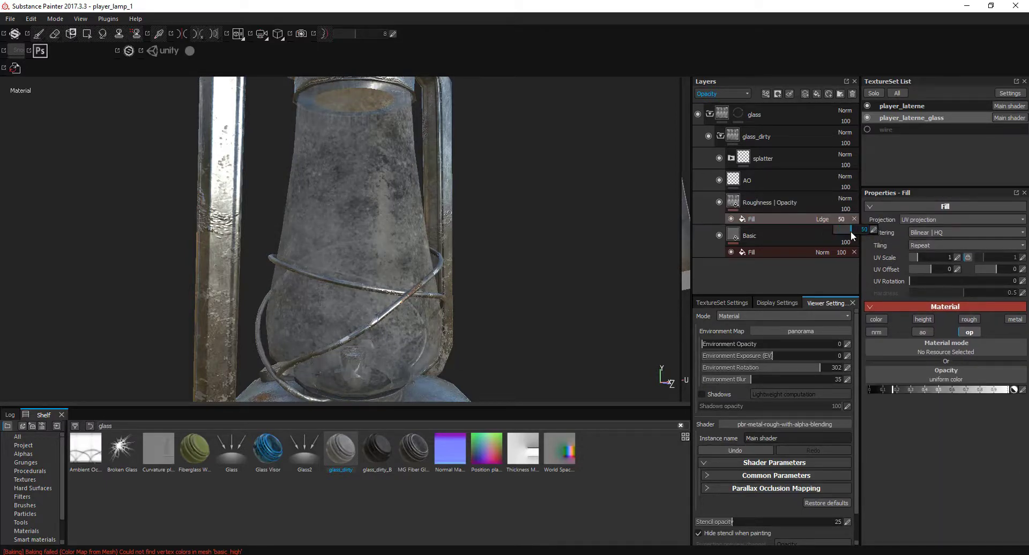
{"action": "left_click", "coordinate": [738, 212]}
{"action": "scroll", "coordinate": [928, 505], "scroll_direction": "down", "scroll_amount": 1}
{"action": "left_click_drag", "start_coordinate": [930, 512], "coordinate": [913, 512]}
{"action": "scroll", "coordinate": [473, 243], "scroll_direction": "down", "scroll_amount": 3}
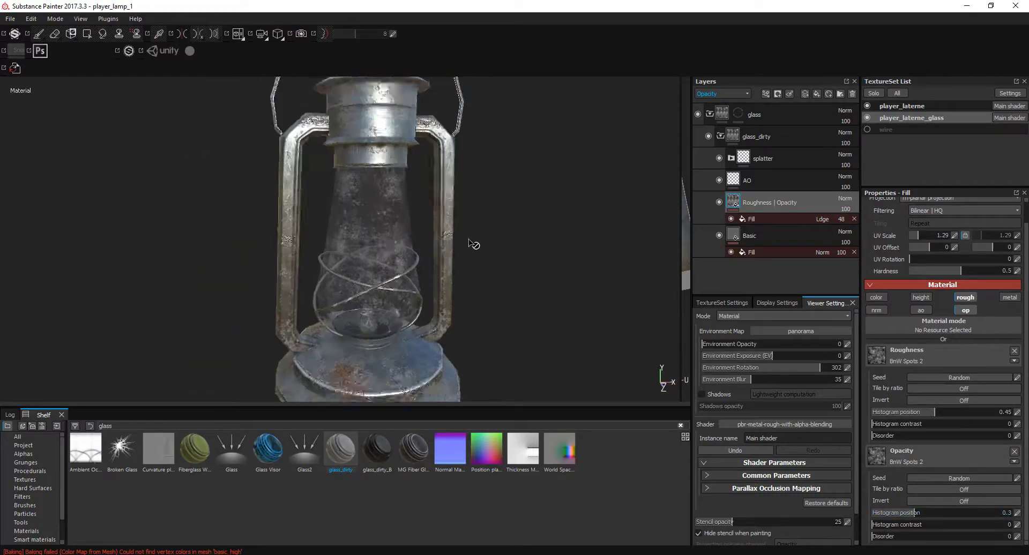
{"action": "left_click", "coordinate": [774, 217]}
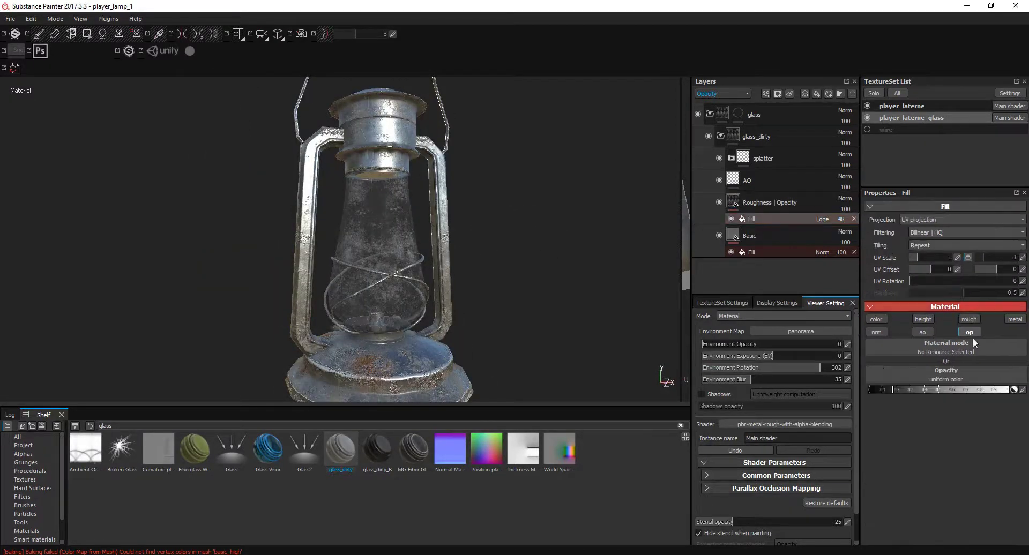
{"action": "left_click", "coordinate": [936, 389]}
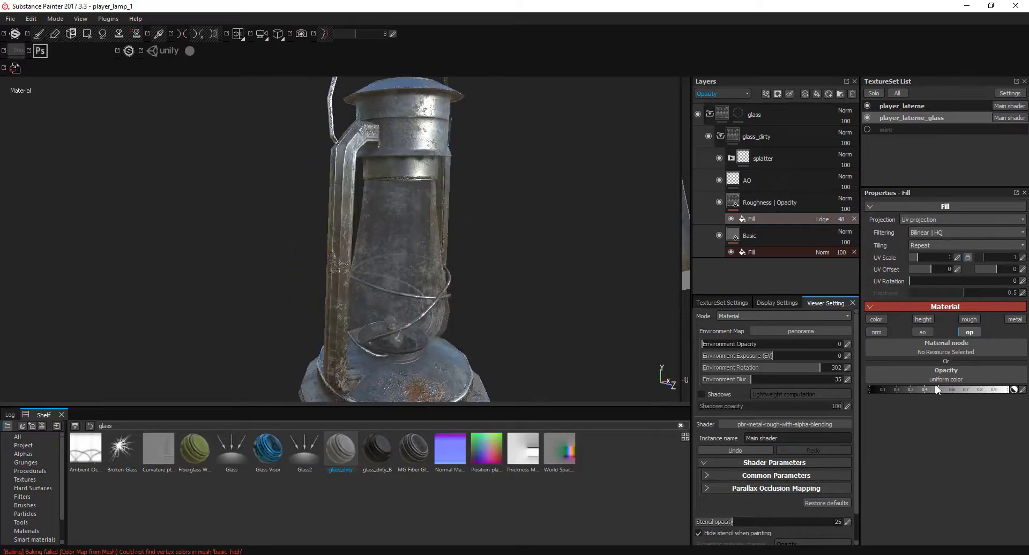
{"action": "left_click", "coordinate": [757, 205]}
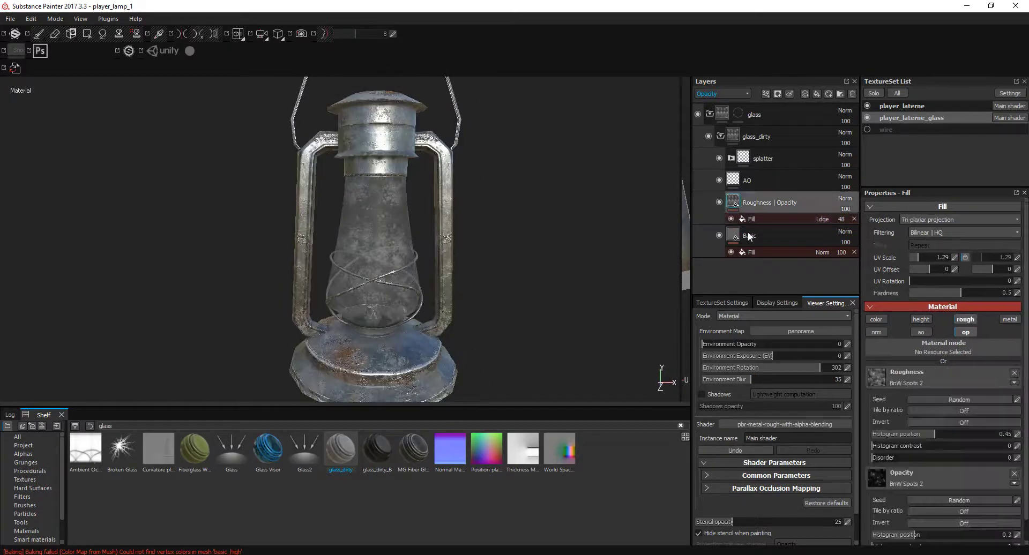
- Delete the AO layer from the layer stack
{"action": "right_click", "coordinate": [758, 205]}
{"action": "mouse_move", "coordinate": [755, 206]}
{"action": "left_mouse_down"}
{"action": "mouse_move", "coordinate": [720, 98]}
{"action": "mouse_move", "coordinate": [757, 203]}
{"action": "left_mouse_up"}
{"action": "scroll", "coordinate": [428, 241], "scroll_direction": "up", "scroll_amount": 2}
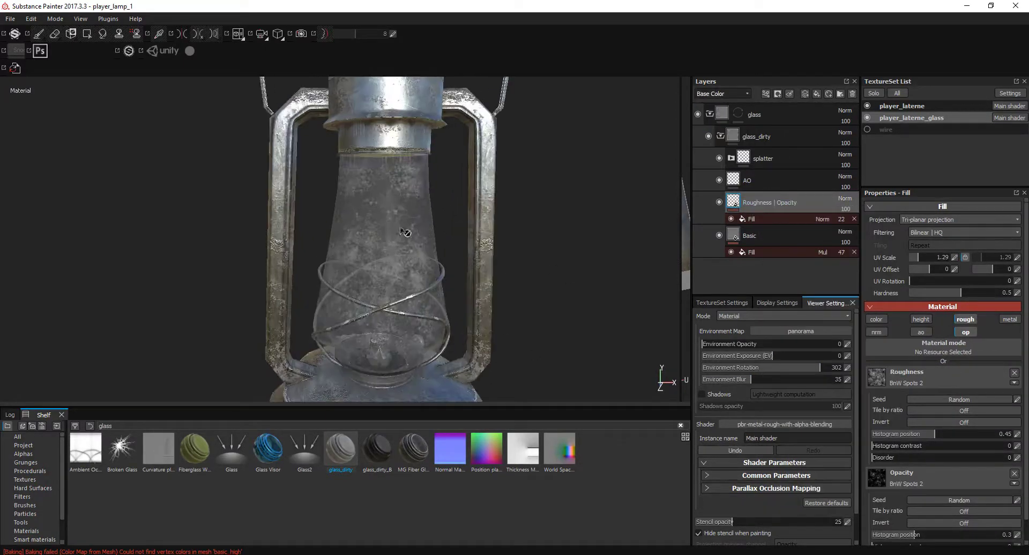
{"action": "scroll", "coordinate": [470, 167], "scroll_direction": "up", "scroll_amount": 2}
{"action": "scroll", "coordinate": [434, 281], "scroll_direction": "up", "scroll_amount": 3}
{"action": "scroll", "coordinate": [435, 281], "scroll_direction": "down", "scroll_amount": 5}
{"action": "left_click", "coordinate": [747, 181]}
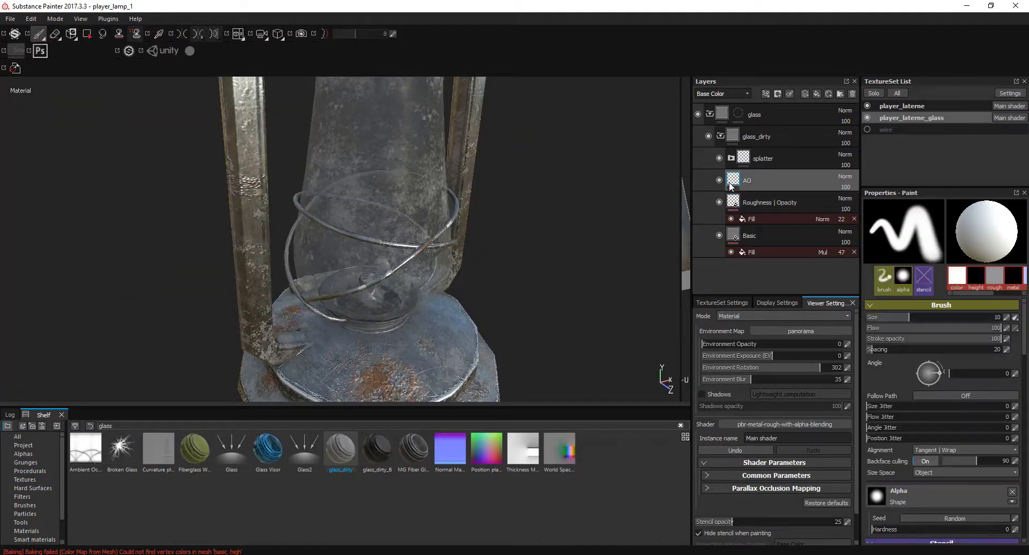
{"action": "key", "text": "Delete"}
- Hide Roughness | Opacity and display the splatter ground dirt layer's Gaussian spots mask
{"action": "left_click", "coordinate": [731, 158]}
{"action": "left_click", "coordinate": [718, 212]}
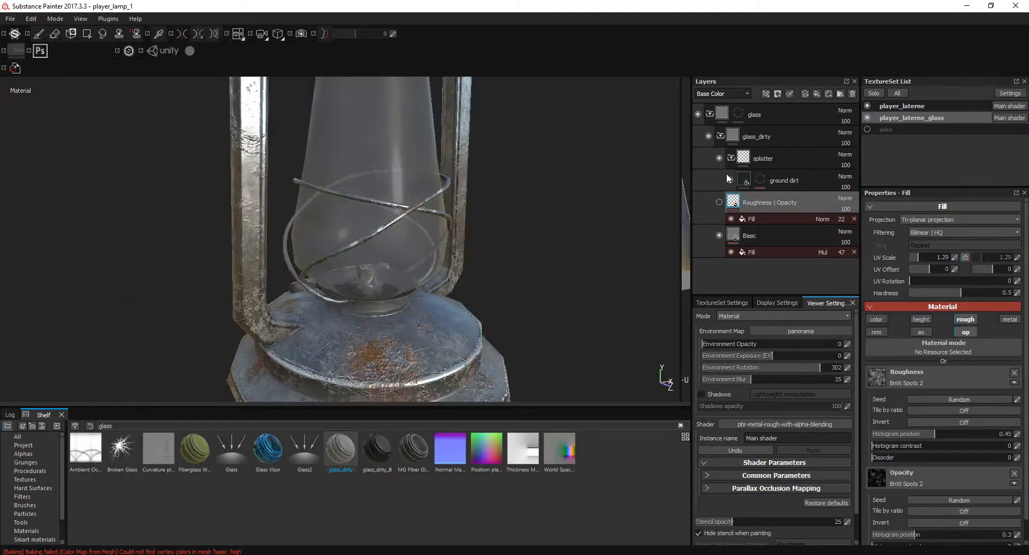
{"action": "left_click", "coordinate": [761, 181]}
{"action": "left_click", "coordinate": [779, 197], "text": "alt"}
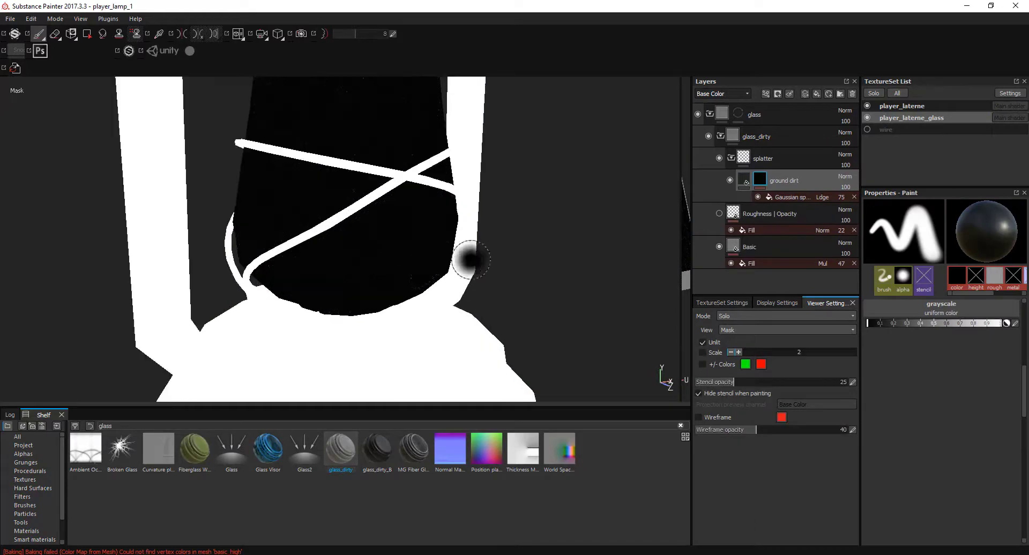
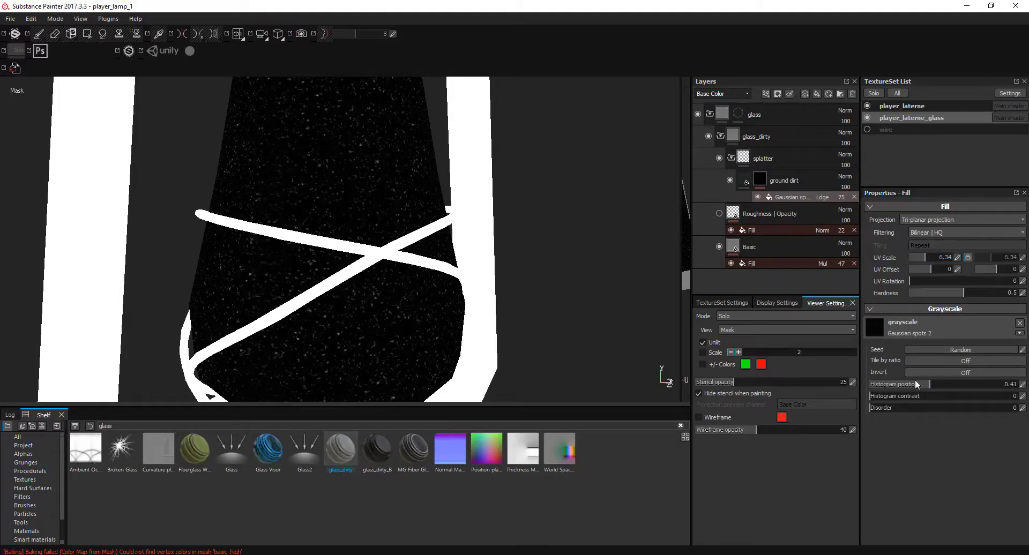
- Restore the Gaussian spots fill, lower its UV scale to 1.75 and set its histogram position to 0.46
{"action": "left_click", "coordinate": [853, 197]}
{"action": "key", "text": "ctrl+z"}
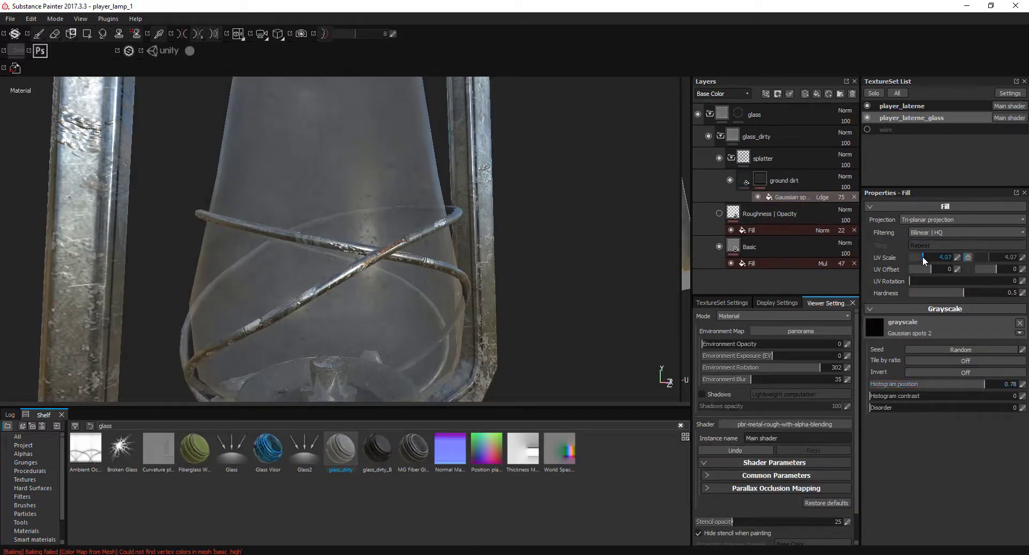
{"action": "left_click_drag", "start_coordinate": [924, 257], "coordinate": [921, 258]}
{"action": "left_click_drag", "start_coordinate": [985, 384], "coordinate": [926, 383]}
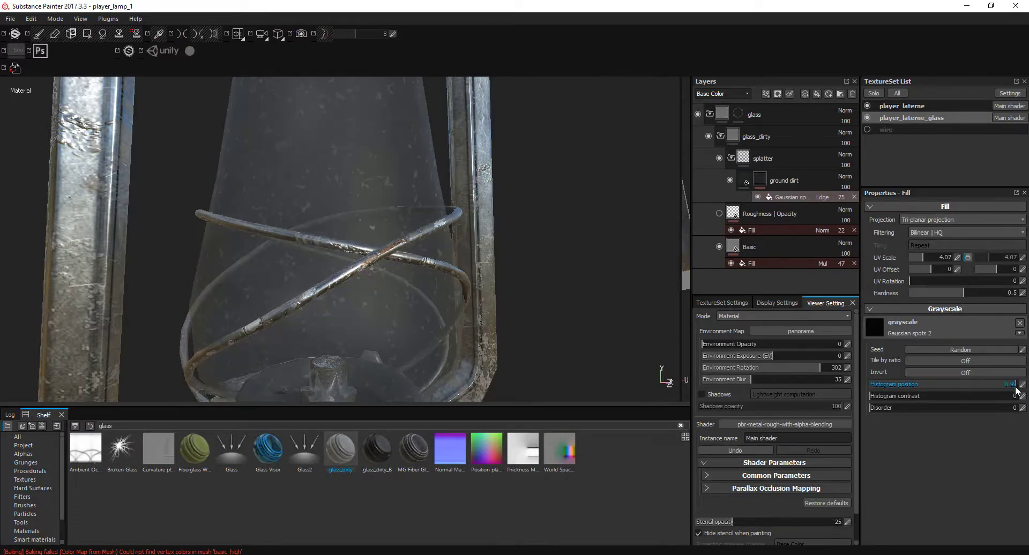
{"action": "left_click", "coordinate": [729, 180]}
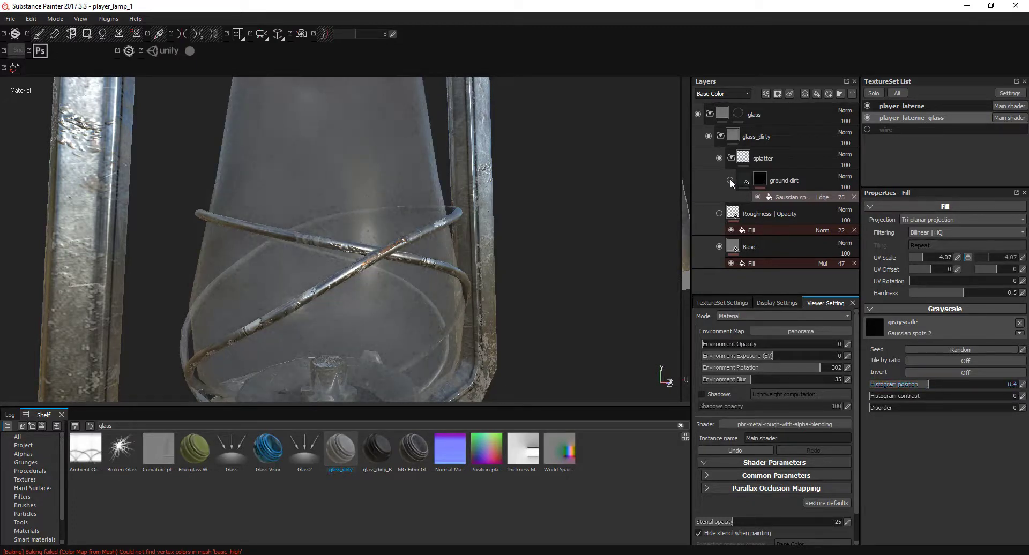
{"action": "left_click_drag", "start_coordinate": [937, 384], "coordinate": [942, 383]}
- Reselect the ground dirt spots fill, inspect the dirtied glass from several angles, and collapse the splatter folder
{"action": "left_click_drag", "start_coordinate": [375, 241], "coordinate": [563, 236], "text": "alt"}
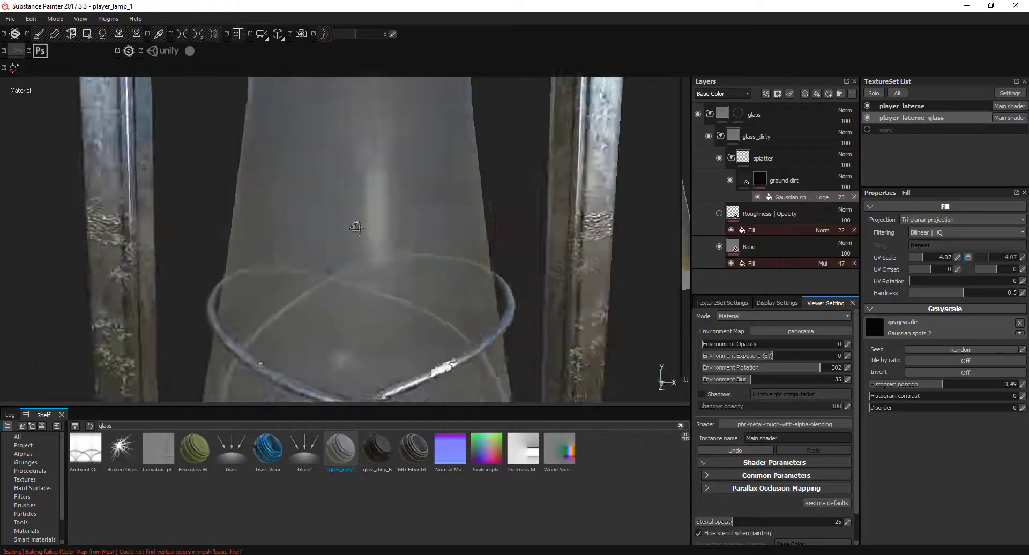
{"action": "left_click", "coordinate": [787, 181]}
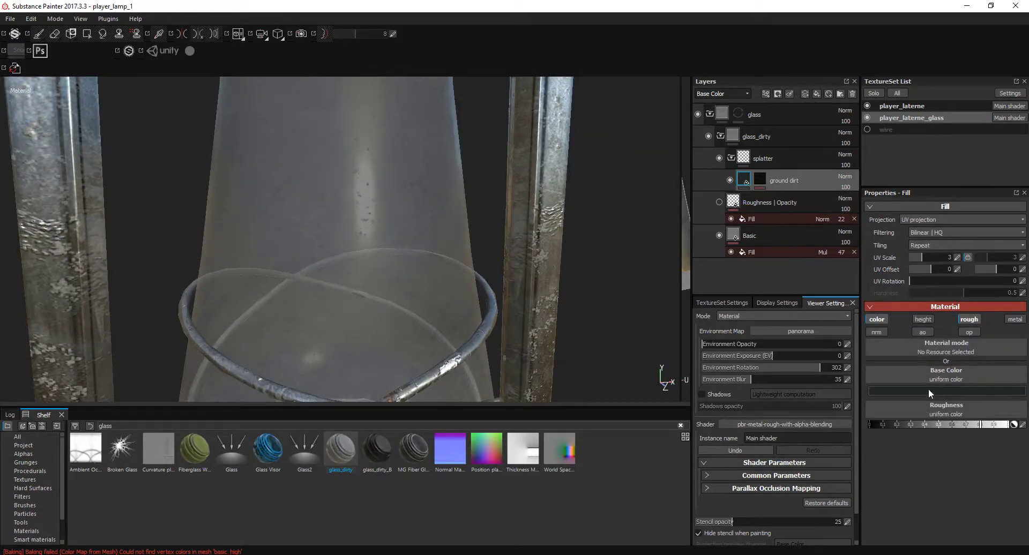
{"action": "key", "text": "f"}
{"action": "left_click", "coordinate": [759, 181]}
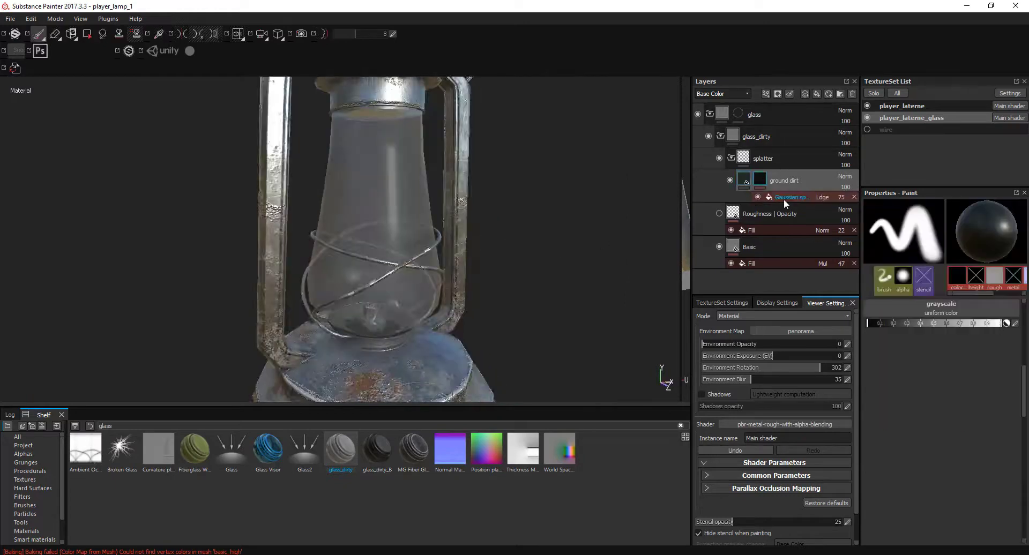
{"action": "left_click_drag", "start_coordinate": [375, 241], "coordinate": [564, 275], "text": "alt"}
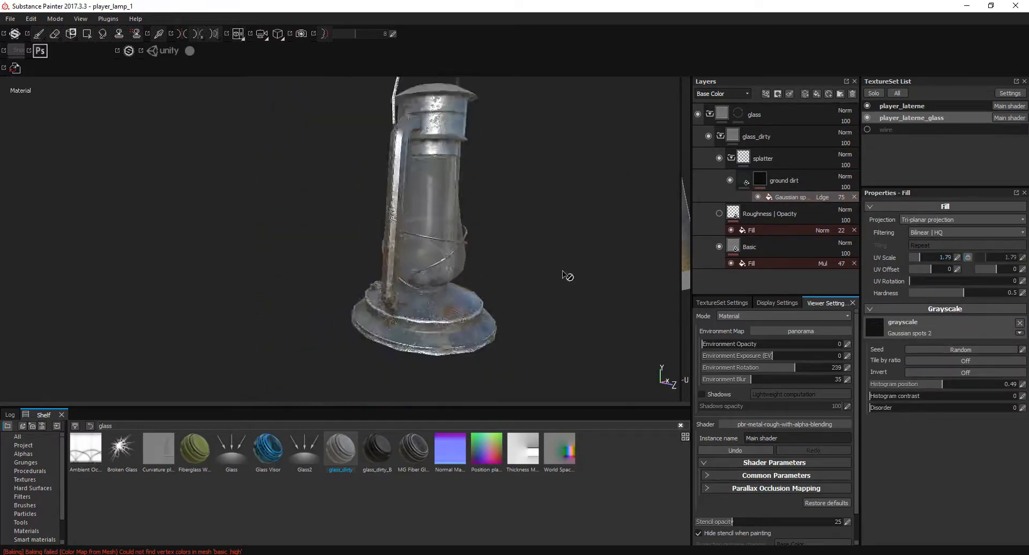
{"action": "right_click_drag", "start_coordinate": [564, 275], "coordinate": [536, 214], "text": "alt"}
{"action": "right_click_drag", "start_coordinate": [536, 214], "coordinate": [482, 215], "text": "shift"}
{"action": "left_click", "coordinate": [730, 158]}
- Add a fill layer named 'heat caused' in glass_dirty with a bright orange base colour
{"action": "left_click", "coordinate": [806, 135]}
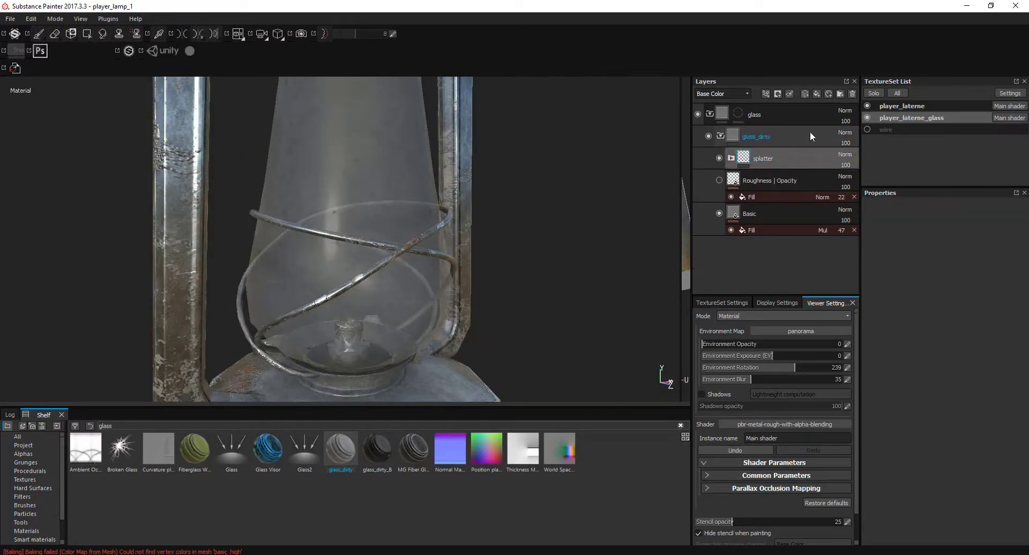
{"action": "left_click", "coordinate": [817, 94]}
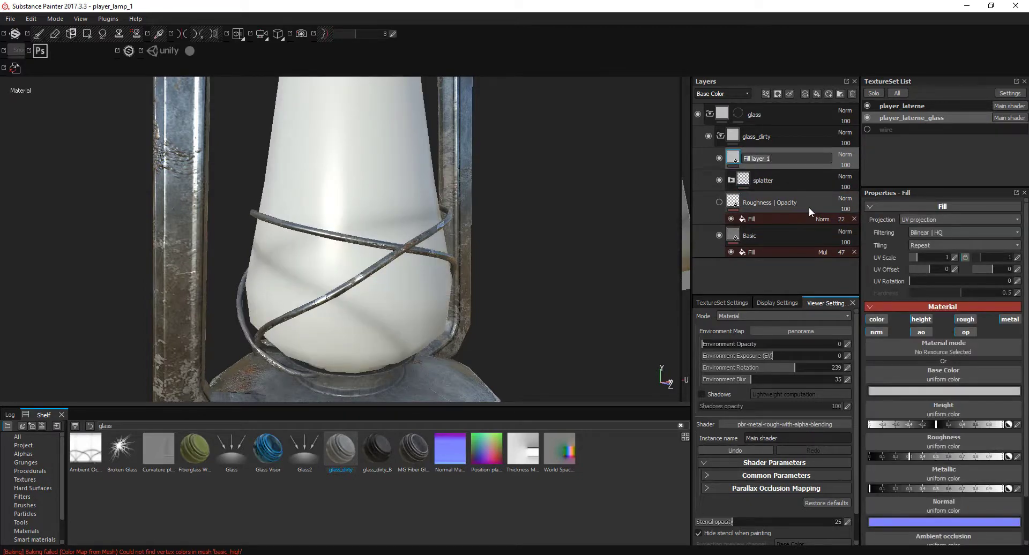
{"action": "type", "text": "h"}
{"action": "type", "text": "eat caused"}
{"action": "key", "text": "Return"}
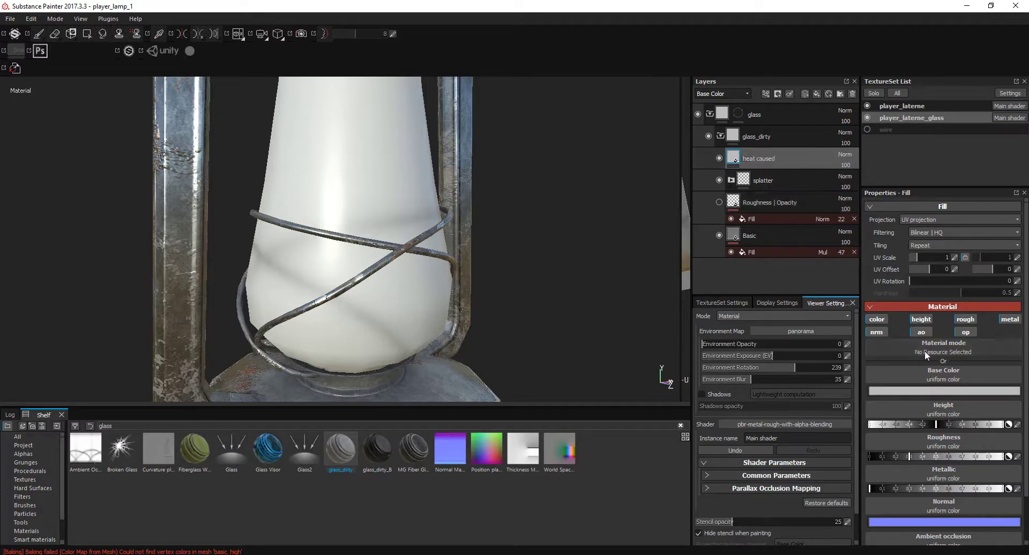
{"action": "left_click", "coordinate": [942, 390]}
{"action": "left_click_drag", "start_coordinate": [938, 441], "coordinate": [929, 435]}
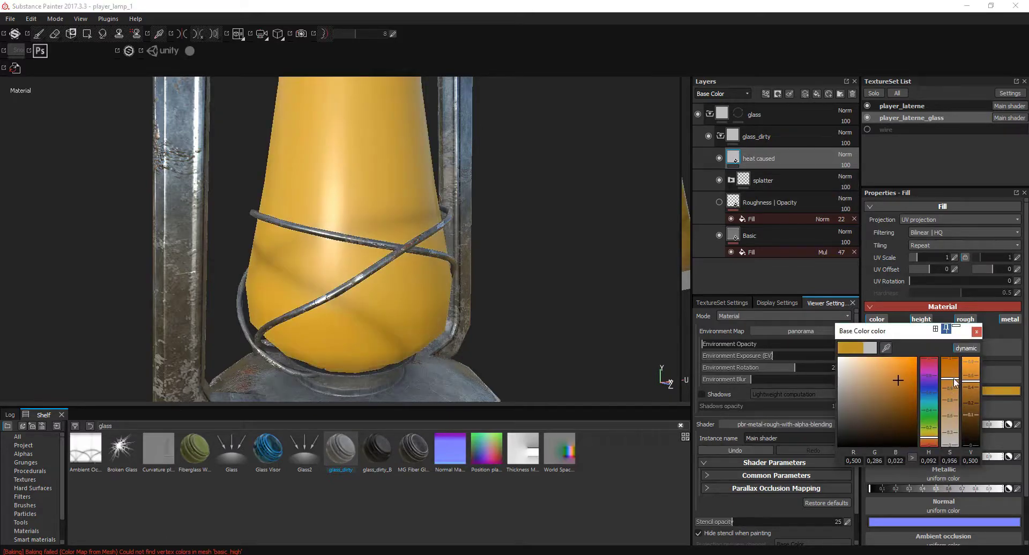
{"action": "left_click_drag", "start_coordinate": [890, 396], "coordinate": [882, 409]}
{"action": "left_click_drag", "start_coordinate": [929, 434], "coordinate": [928, 437]}
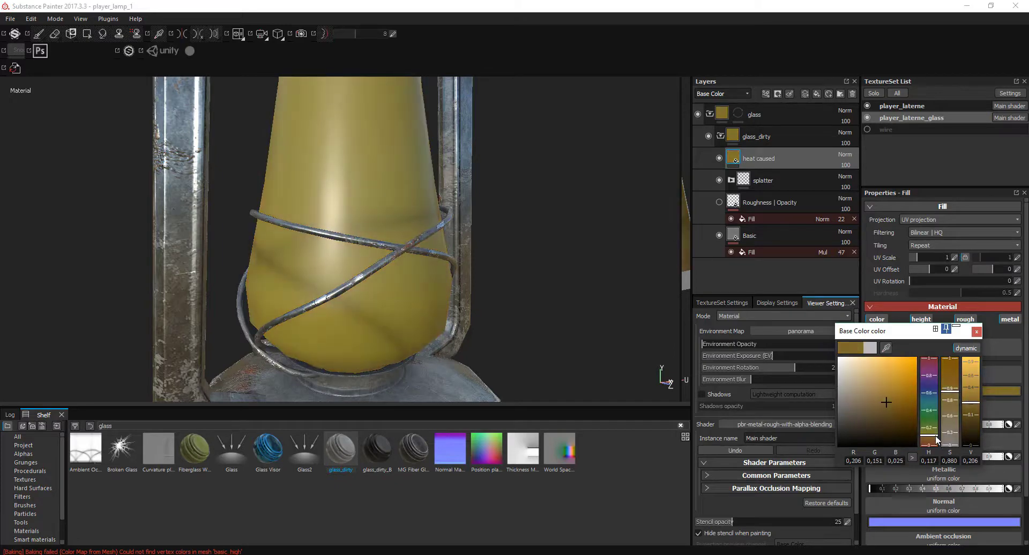
{"action": "left_click_drag", "start_coordinate": [883, 408], "coordinate": [891, 392]}
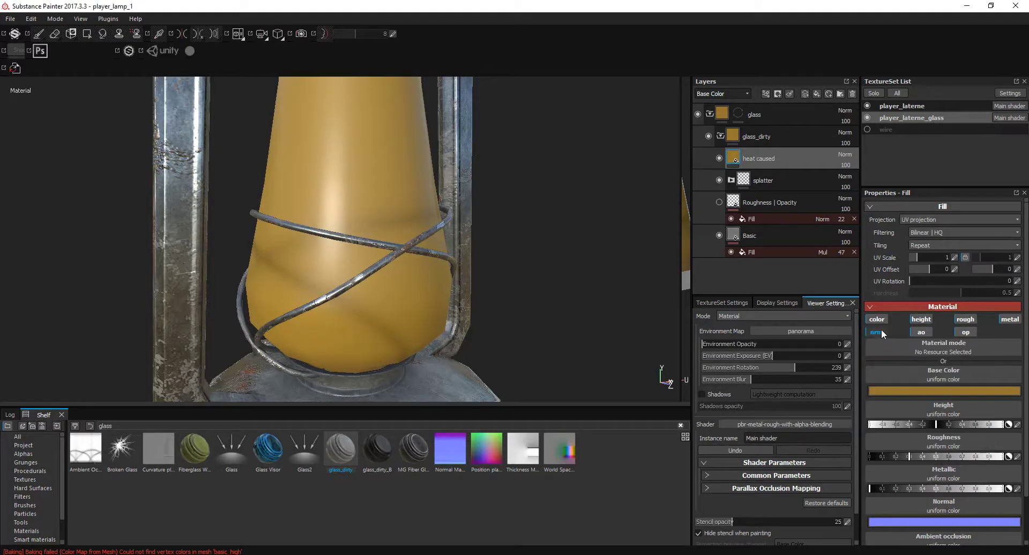
- Restrict the fill to colour, roughness and opacity, with opacity about 0.8 and roughness about 0.5
{"action": "left_click", "coordinate": [876, 332]}
{"action": "left_click", "coordinate": [920, 332]}
{"action": "left_click", "coordinate": [920, 318]}
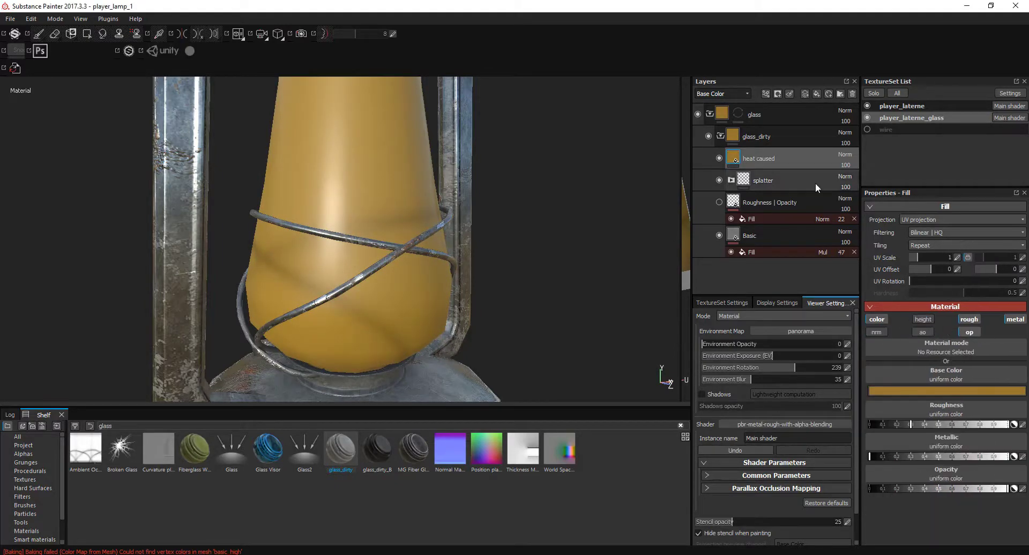
{"action": "left_click", "coordinate": [1013, 320]}
{"action": "left_click", "coordinate": [923, 319]}
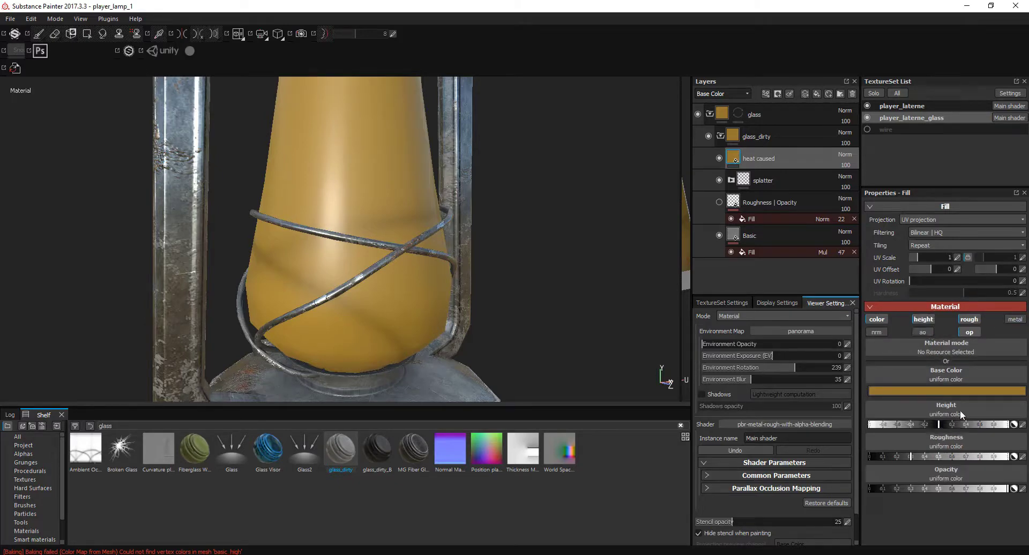
{"action": "left_click", "coordinate": [923, 320]}
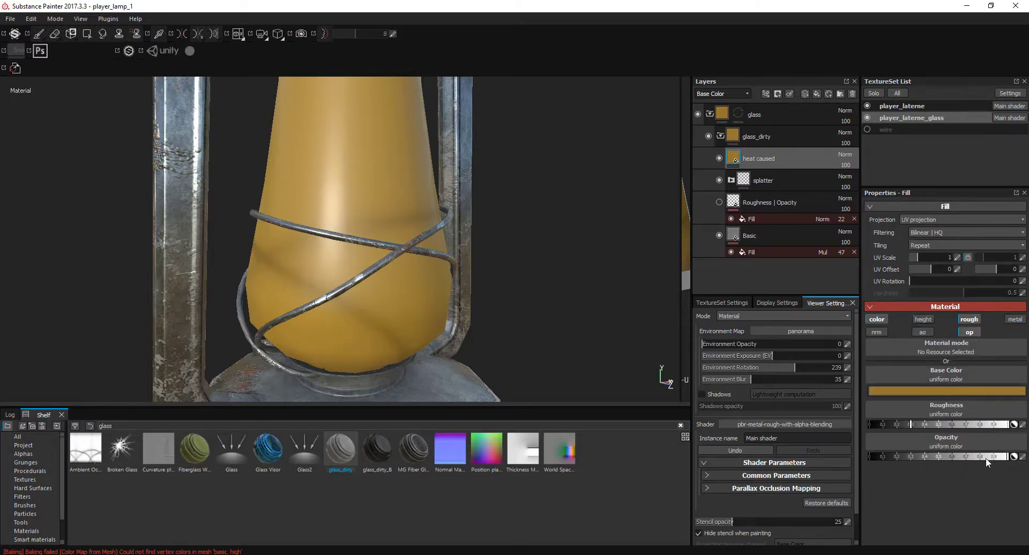
{"action": "left_click_drag", "start_coordinate": [985, 459], "coordinate": [980, 458]}
{"action": "left_click_drag", "start_coordinate": [953, 423], "coordinate": [944, 426]}
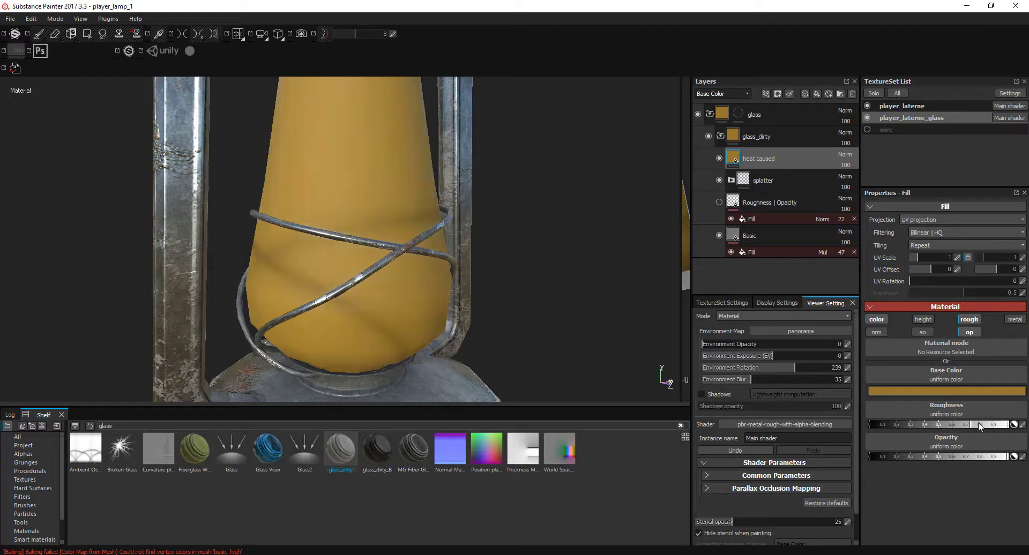
- Lower the heat caused layer's roughness strength to 19 and its opacity strength to 27
{"action": "left_click", "coordinate": [724, 94]}
{"action": "left_click", "coordinate": [718, 115]}
{"action": "mouse_move", "coordinate": [850, 170]}
{"action": "left_mouse_down"}
{"action": "mouse_move", "coordinate": [831, 173]}
{"action": "mouse_move", "coordinate": [844, 176]}
{"action": "left_mouse_up"}
{"action": "left_click", "coordinate": [724, 94]}
{"action": "left_click", "coordinate": [730, 126]}
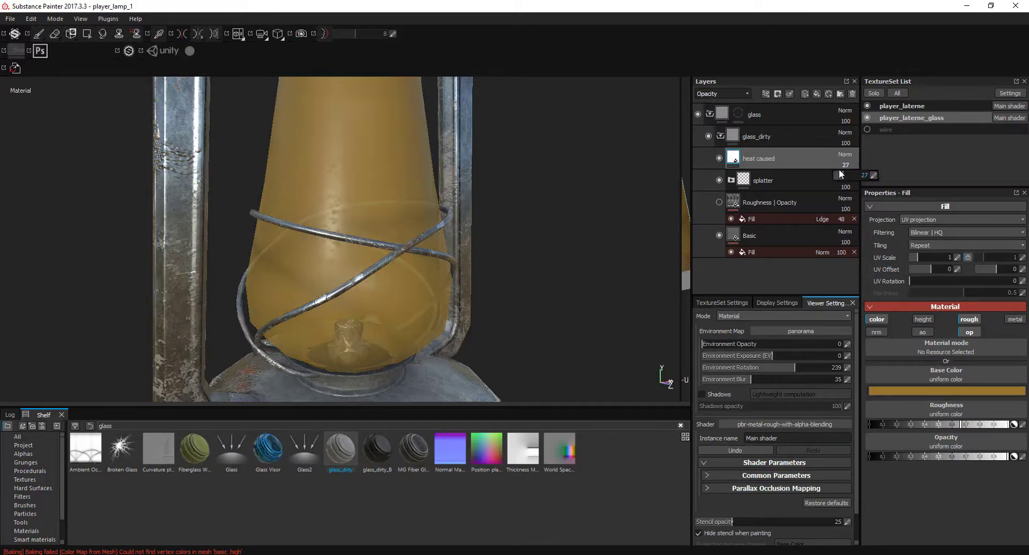
- Add a black mask to heat caused, trying and then discarding the Moss From smart mask
{"action": "right_click", "coordinate": [792, 165]}
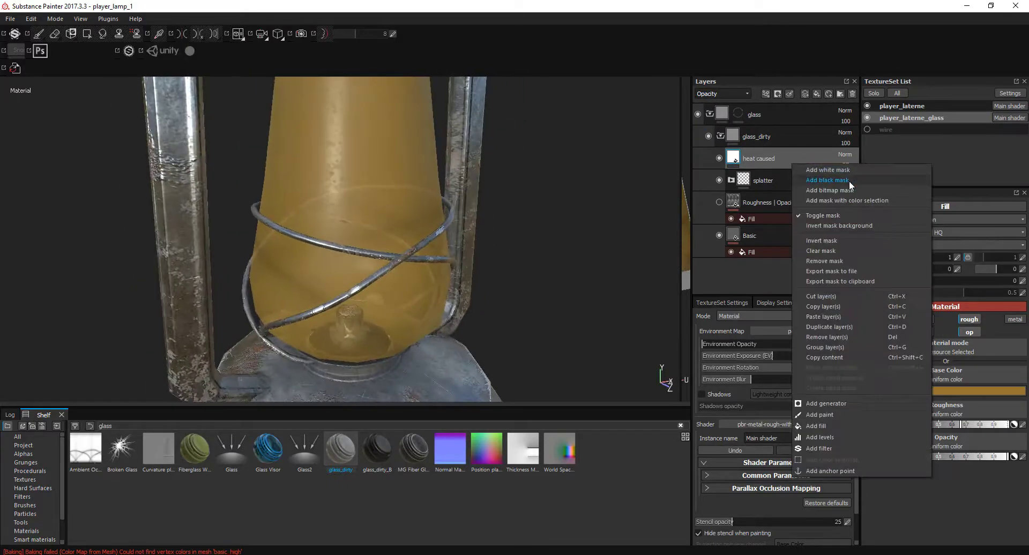
{"action": "left_click", "coordinate": [850, 181]}
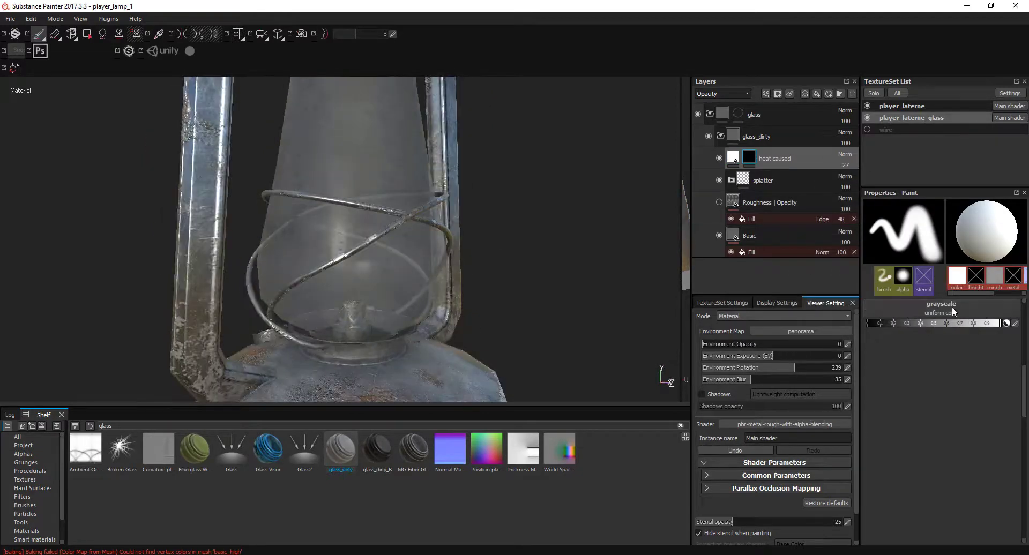
{"action": "right_click", "coordinate": [776, 160]}
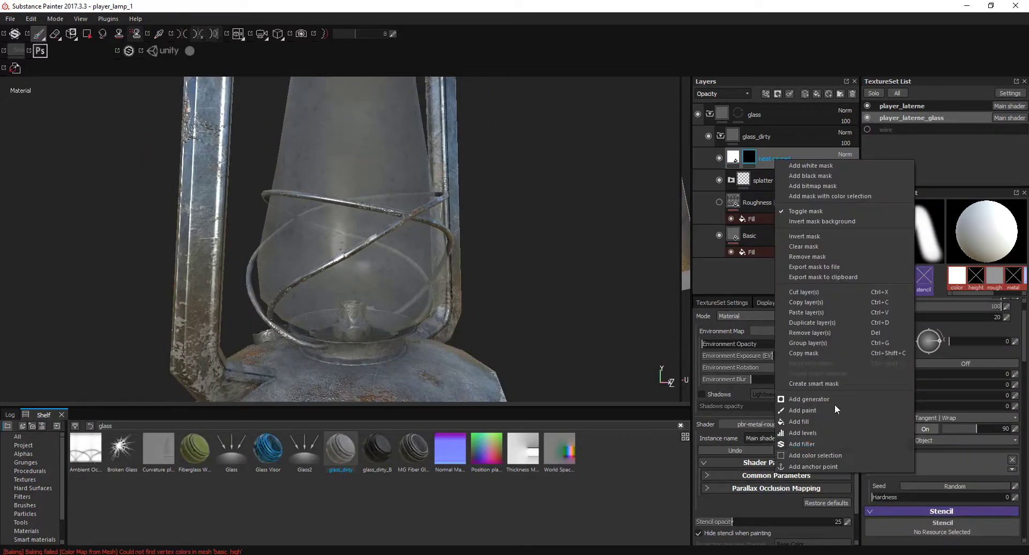
{"action": "left_click", "coordinate": [32, 539]}
{"action": "scroll", "coordinate": [37, 525], "scroll_direction": "down", "scroll_amount": 1}
{"action": "left_click", "coordinate": [31, 522]}
{"action": "type", "text": "gr"}
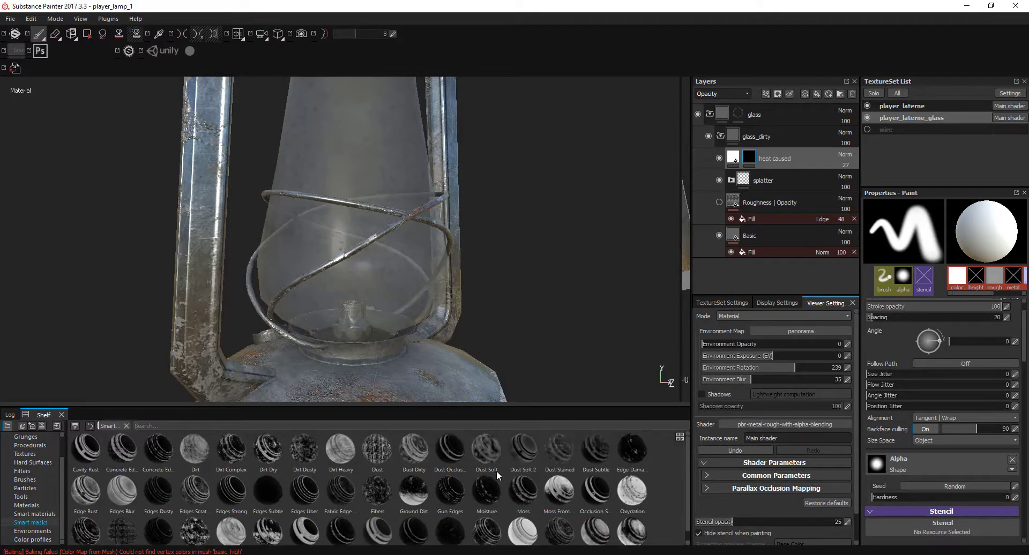
{"action": "left_click_drag", "start_coordinate": [559, 491], "coordinate": [797, 163]}
{"action": "key", "text": "f"}
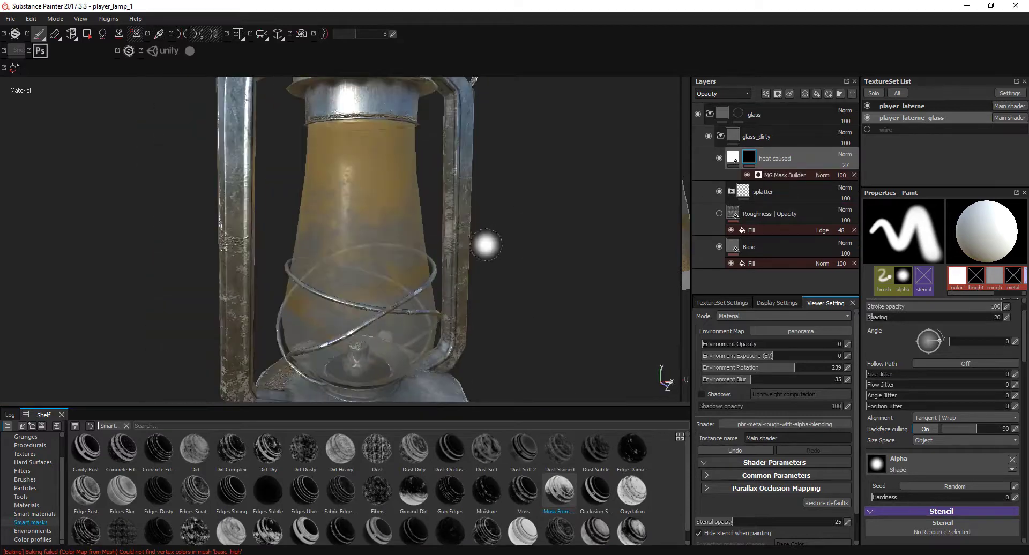
- Fill the heat caused mask with the Grunge Rust Fine texture
{"action": "left_click", "coordinate": [734, 159]}
{"action": "left_click", "coordinate": [958, 396]}
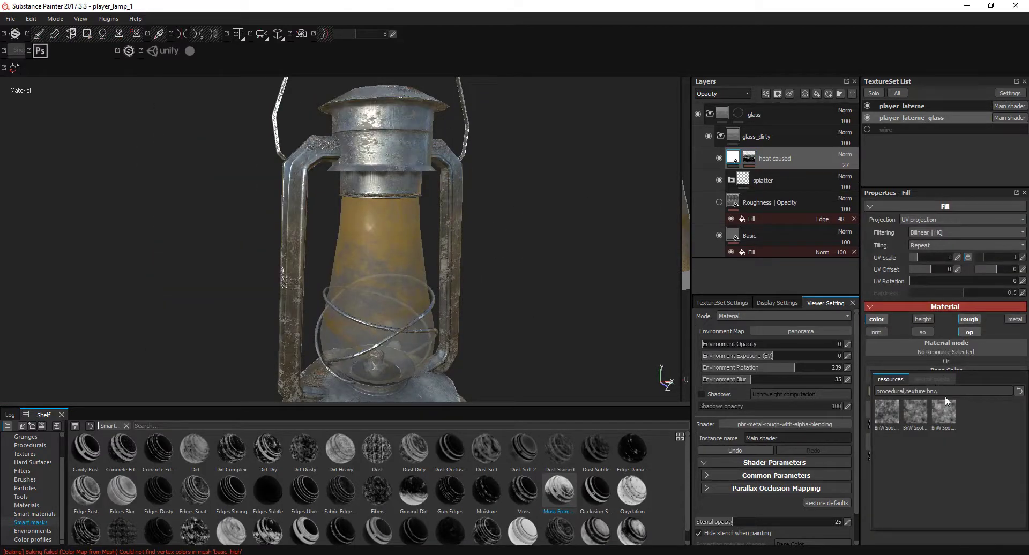
{"action": "key", "text": "BackSpace"}
{"action": "scroll", "coordinate": [940, 429], "scroll_direction": "down", "scroll_amount": 1}
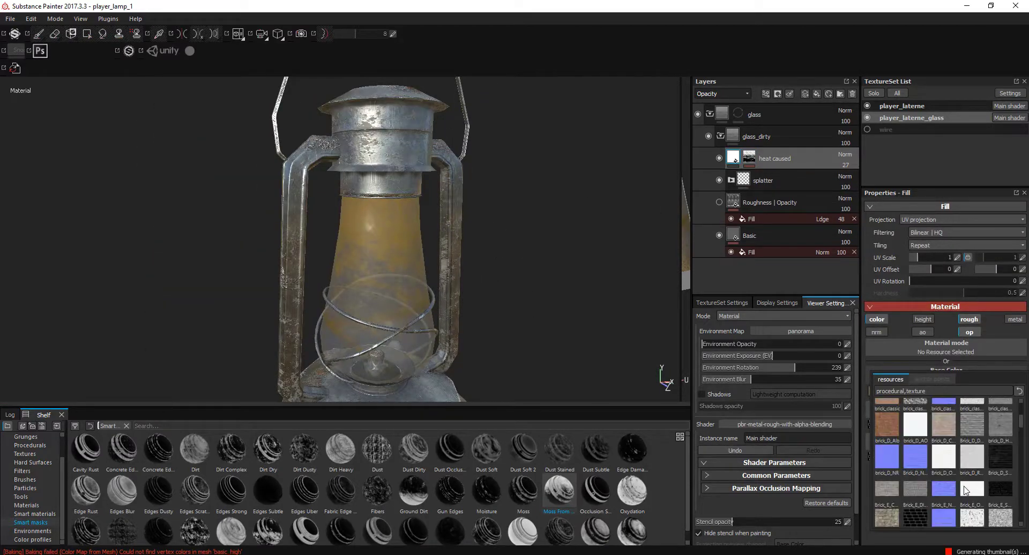
{"action": "type", "text": "dirust"}
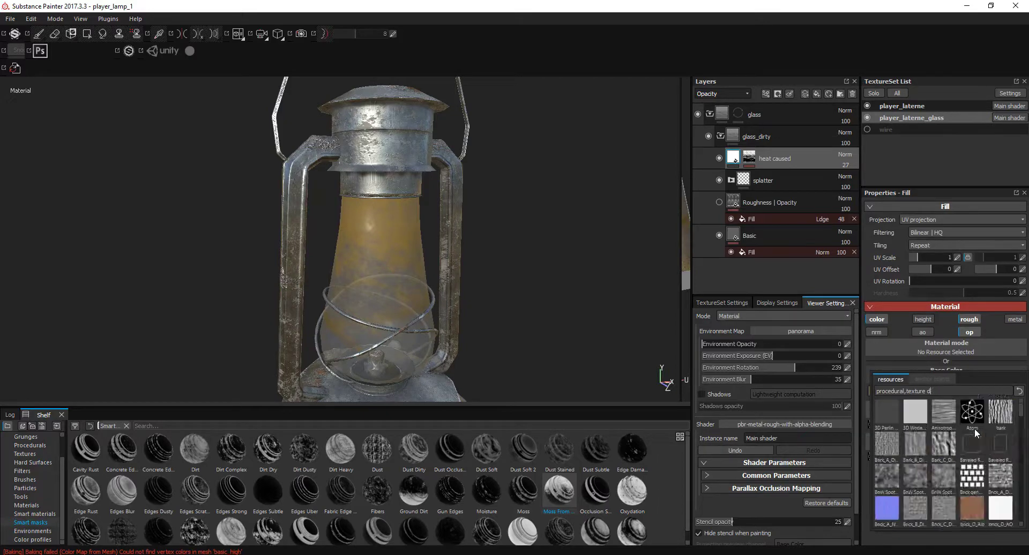
{"action": "left_click", "coordinate": [892, 412]}
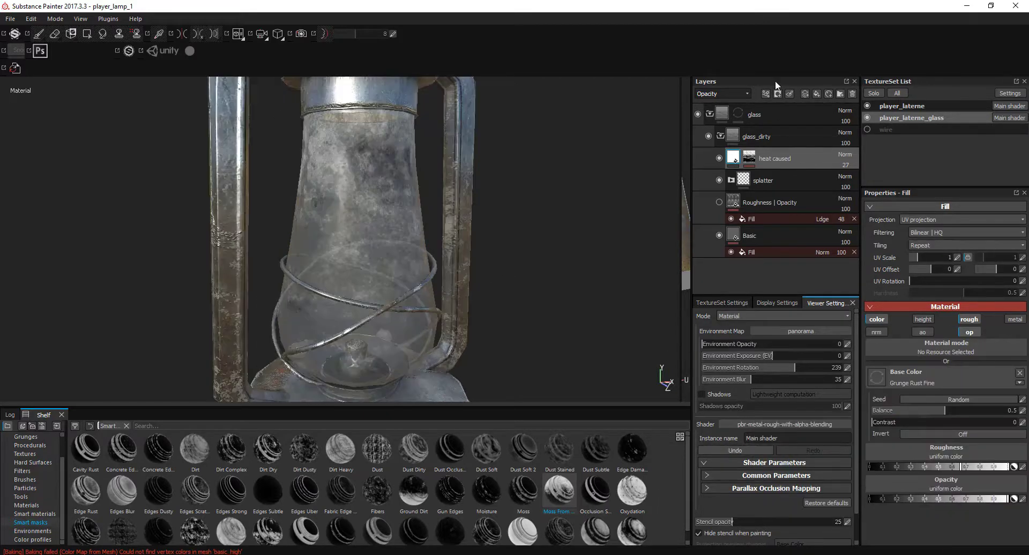
- Add a Gradient filter to the heat caused mask with a dark yellow first colour
{"action": "right_click", "coordinate": [734, 159]}
{"action": "left_click", "coordinate": [802, 444]}
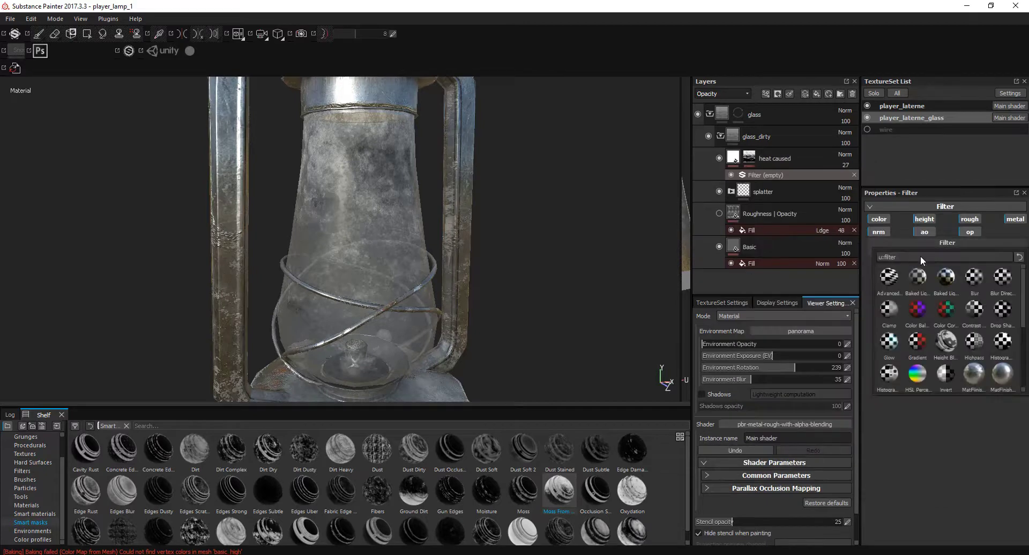
{"action": "left_click", "coordinate": [920, 255]}
{"action": "left_click", "coordinate": [942, 316]}
{"action": "left_click", "coordinate": [958, 354]}
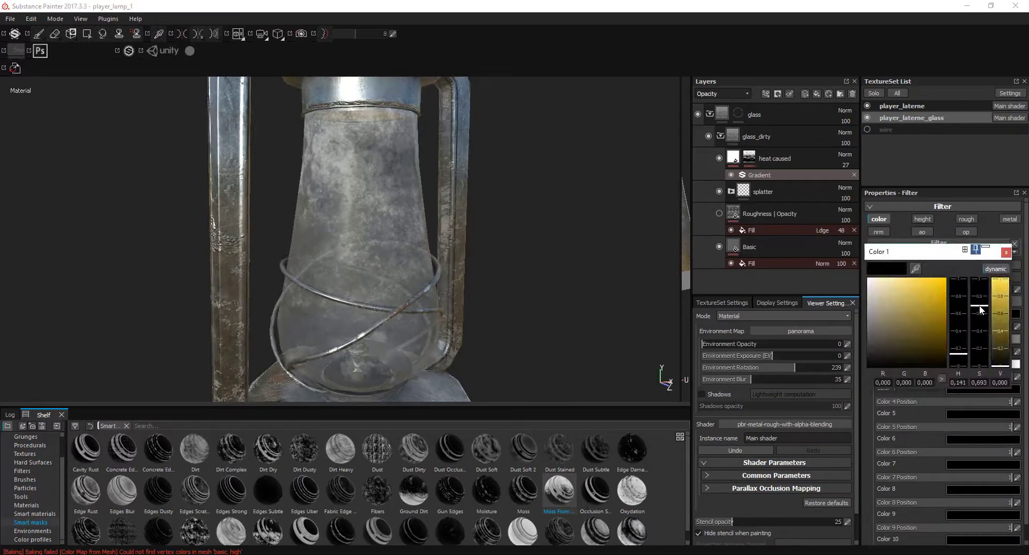
{"action": "left_click", "coordinate": [934, 320]}
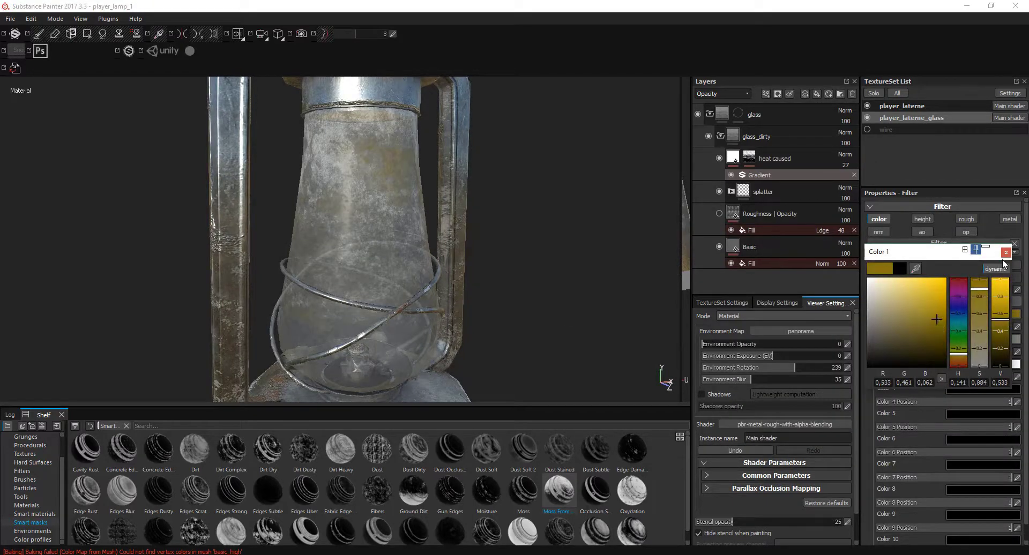
- Set the gradient's second colour to dark ochre and its third colour to bright orange
{"action": "left_click", "coordinate": [983, 341]}
{"action": "left_click", "coordinate": [960, 381]}
{"action": "left_click", "coordinate": [979, 370]}
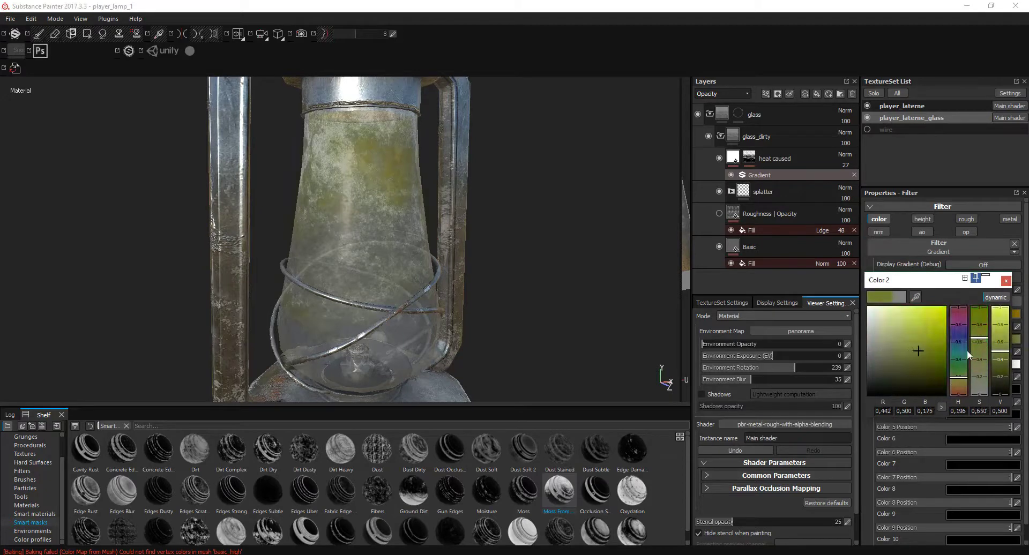
{"action": "left_click", "coordinate": [959, 383]}
{"action": "left_click", "coordinate": [905, 355]}
{"action": "left_click", "coordinate": [1005, 280]}
{"action": "left_click", "coordinate": [992, 365]}
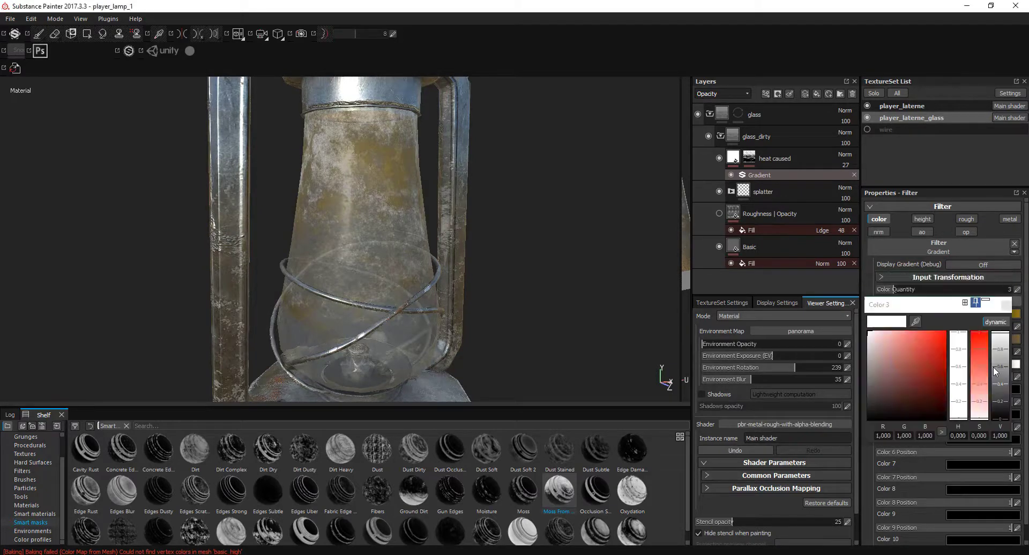
{"action": "left_click", "coordinate": [958, 410]}
{"action": "left_click", "coordinate": [930, 345]}
{"action": "left_click", "coordinate": [1006, 307]}
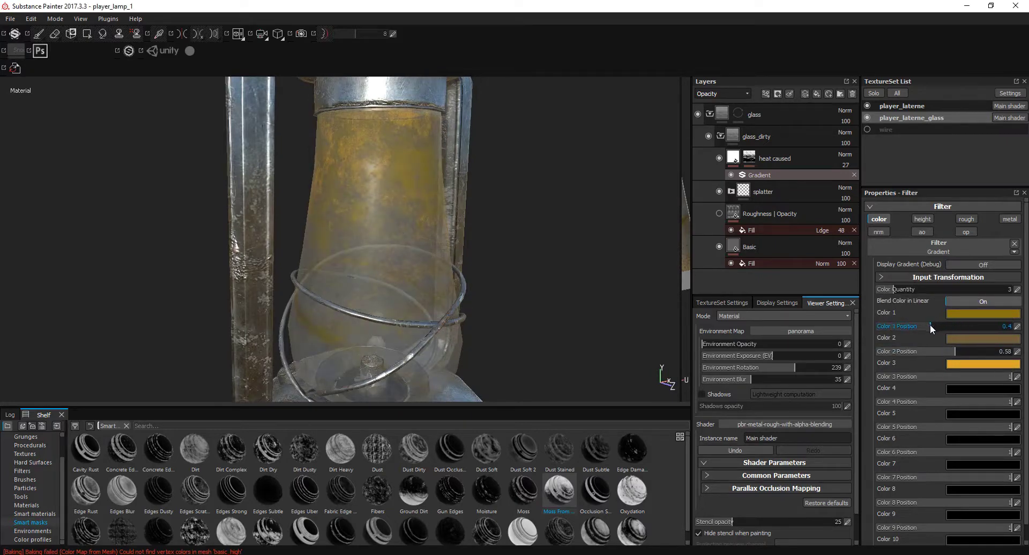
- Shift the first gradient colour toward orange and orbit to inspect the tinted glass
{"action": "left_click", "coordinate": [984, 313]}
{"action": "left_click", "coordinate": [964, 357]}
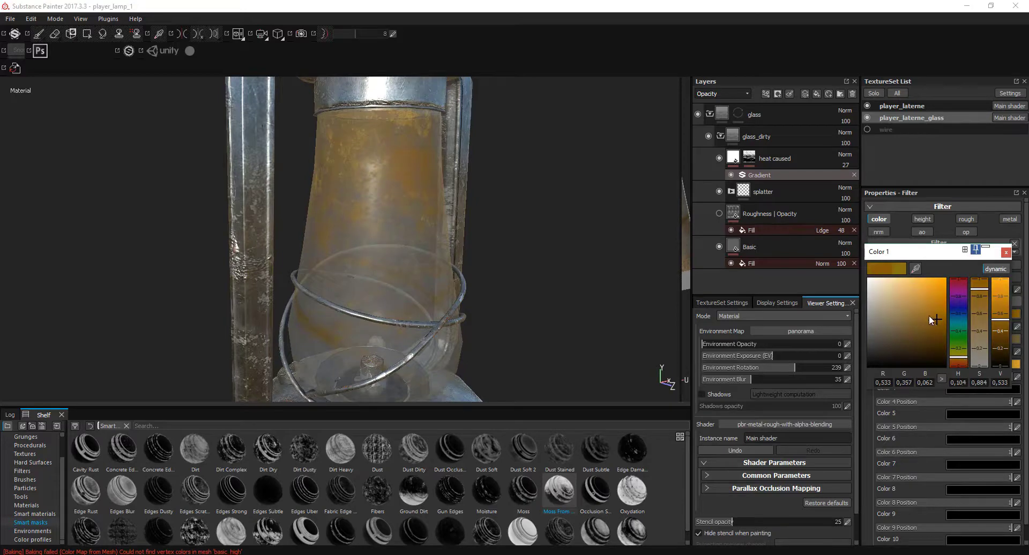
{"action": "mouse_move", "coordinate": [558, 252]}
{"action": "left_mouse_down", "text": "alt"}
{"action": "mouse_move", "coordinate": [537, 248]}
{"action": "mouse_move", "coordinate": [514, 270]}
{"action": "left_mouse_up", "text": "alt"}
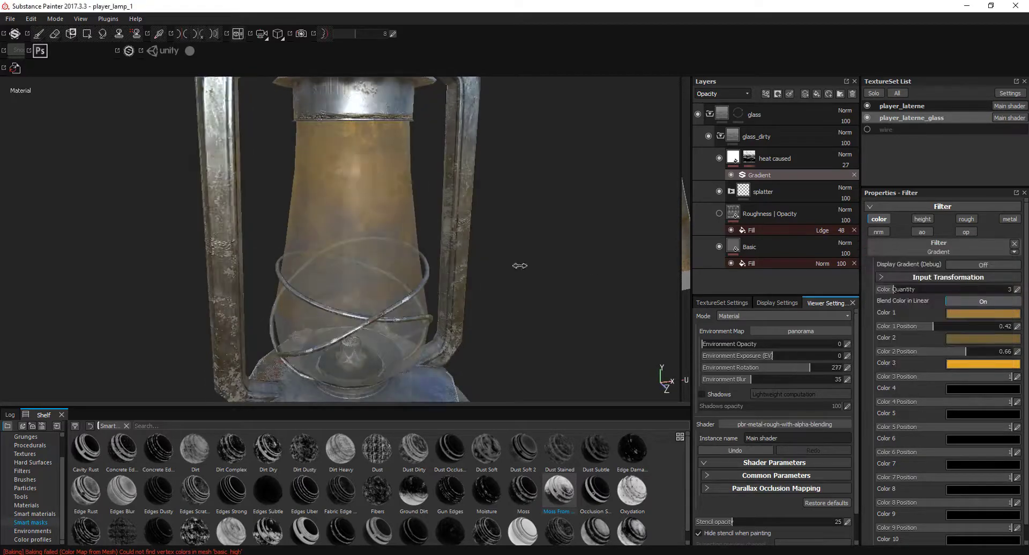
{"action": "scroll", "coordinate": [539, 268], "scroll_direction": "down", "scroll_amount": 5}
{"action": "right_click_drag", "start_coordinate": [539, 268], "coordinate": [505, 247], "text": "shift"}
{"action": "scroll", "coordinate": [505, 248], "scroll_direction": "up", "scroll_amount": 5}
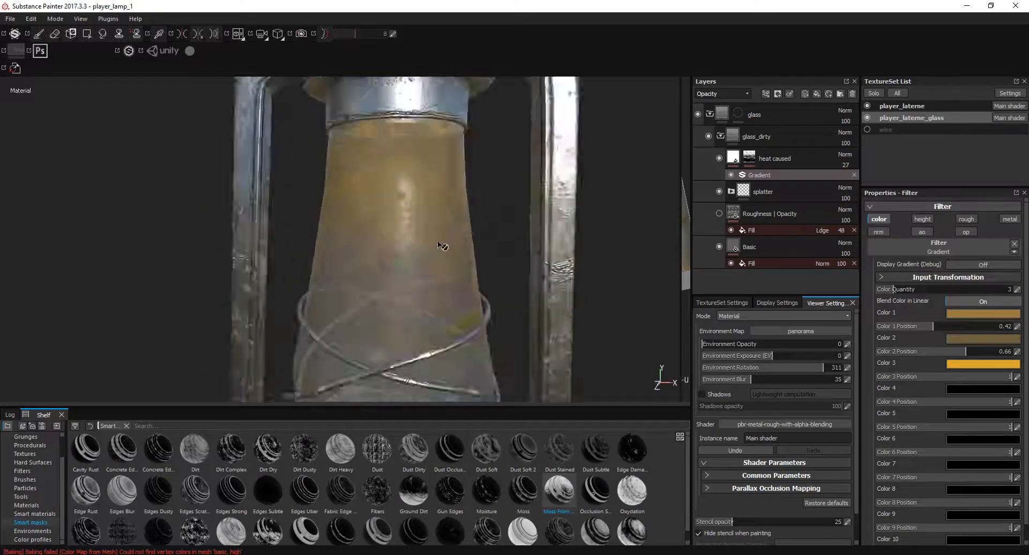
{"action": "left_click", "coordinate": [733, 157]}
- Return to the Gradient filter and increase its Color Quantity to 4
{"action": "left_click_drag", "start_coordinate": [443, 229], "coordinate": [444, 204], "text": "alt"}
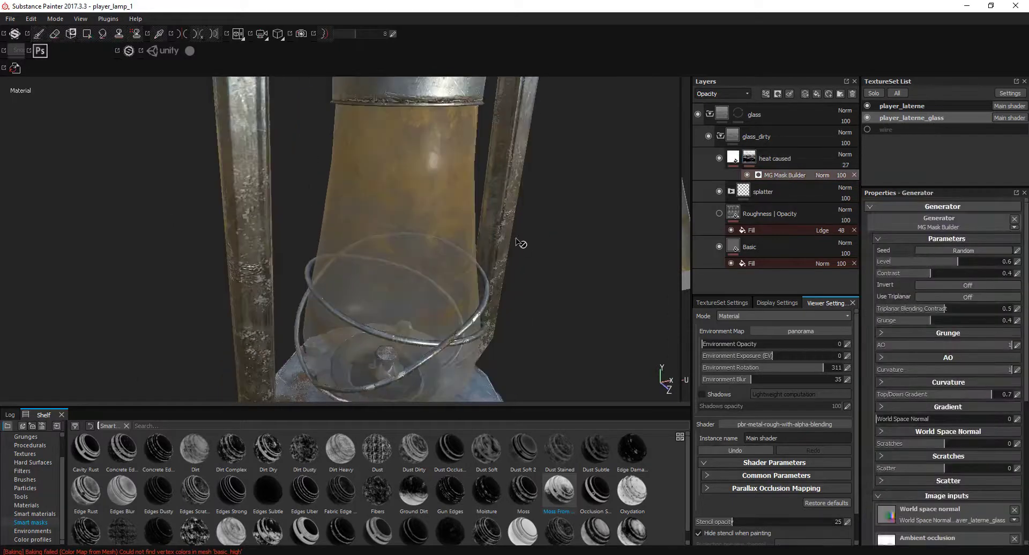
{"action": "left_click", "coordinate": [748, 157]}
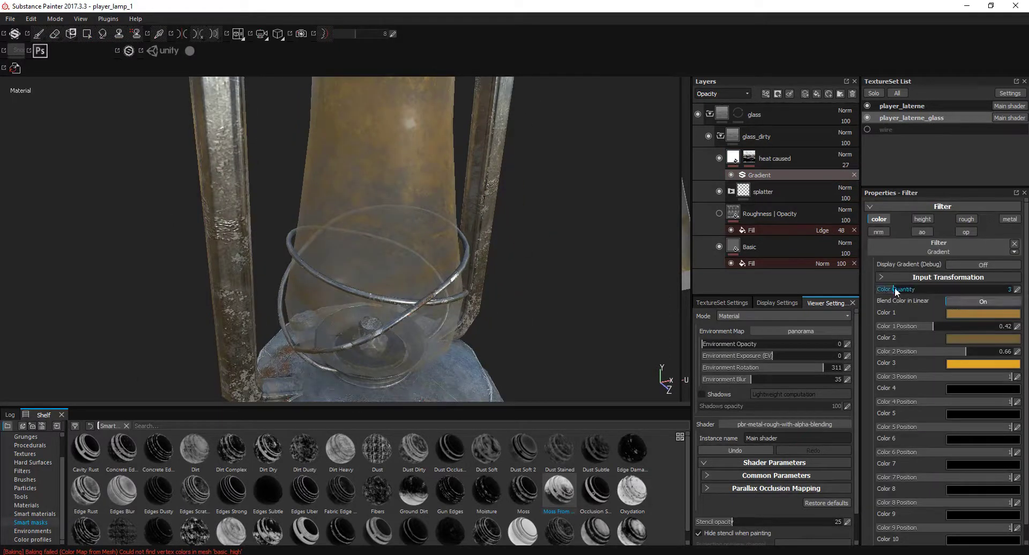
{"action": "left_click", "coordinate": [979, 364]}
{"action": "left_click", "coordinate": [972, 316]}
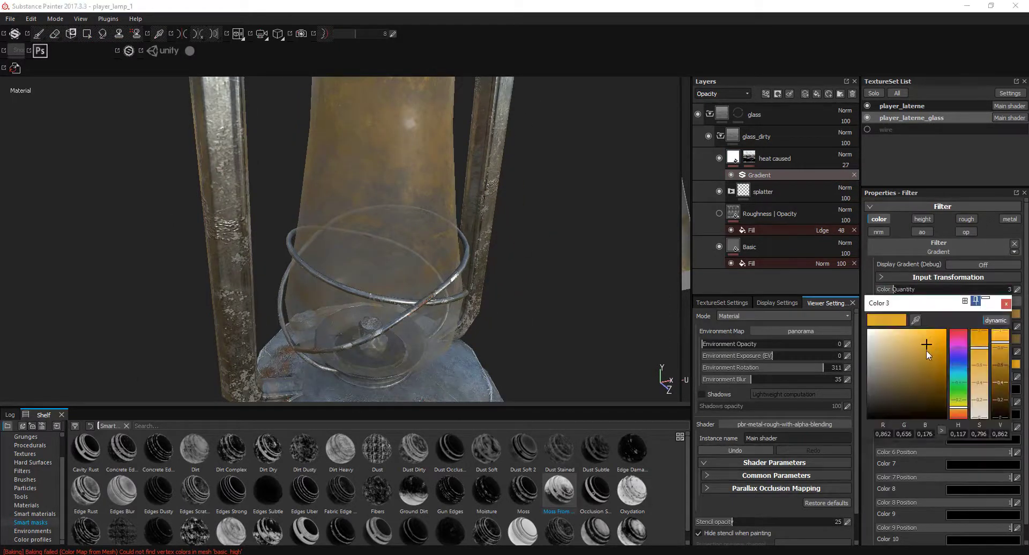
{"action": "left_click", "coordinate": [970, 364]}
{"action": "left_click", "coordinate": [1005, 304]}
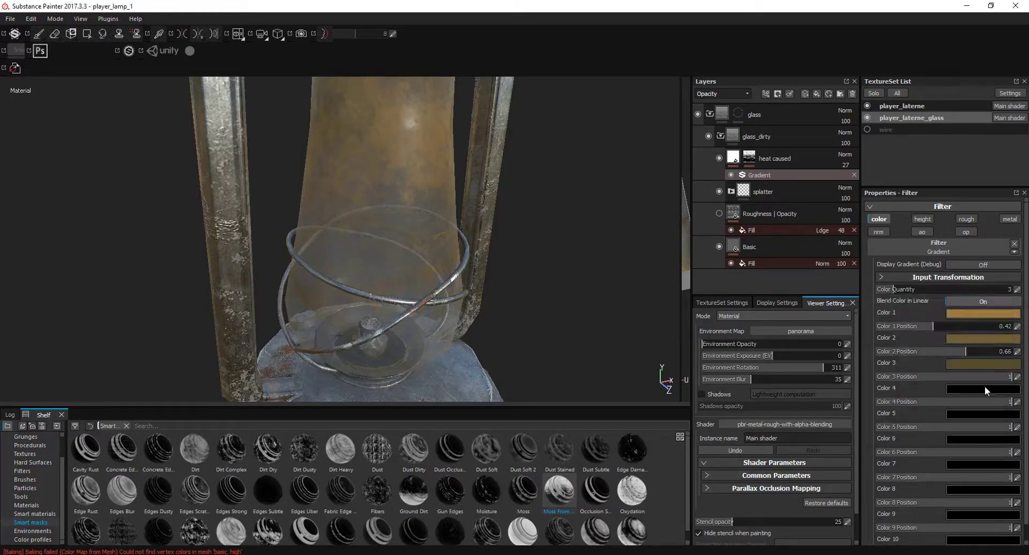
{"action": "left_click", "coordinate": [903, 289]}
{"action": "left_click", "coordinate": [911, 325]}
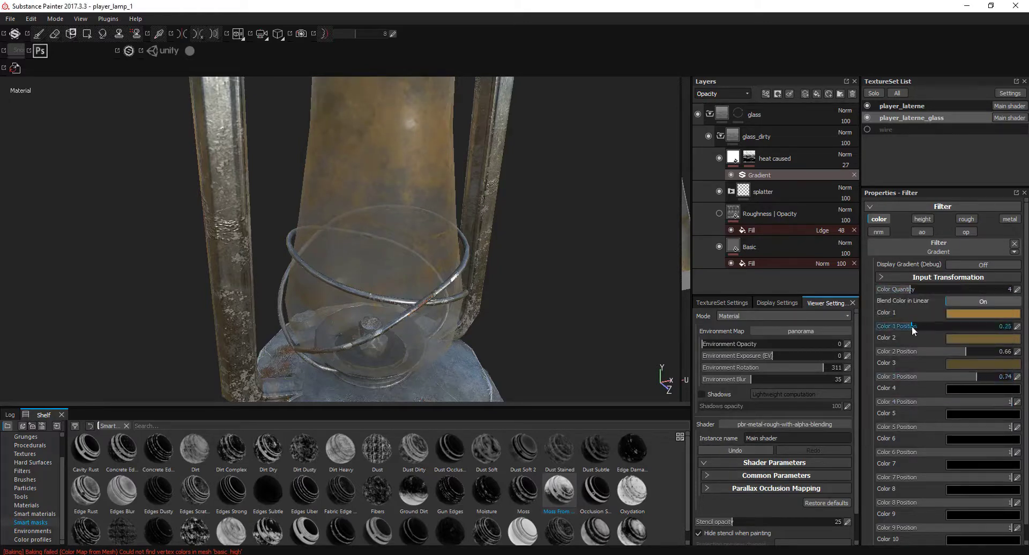
- Set the fourth gradient colour to a dark yellow-brown
{"action": "left_click", "coordinate": [991, 391]}
{"action": "left_click", "coordinate": [963, 405]}
{"action": "left_click", "coordinate": [994, 397]}
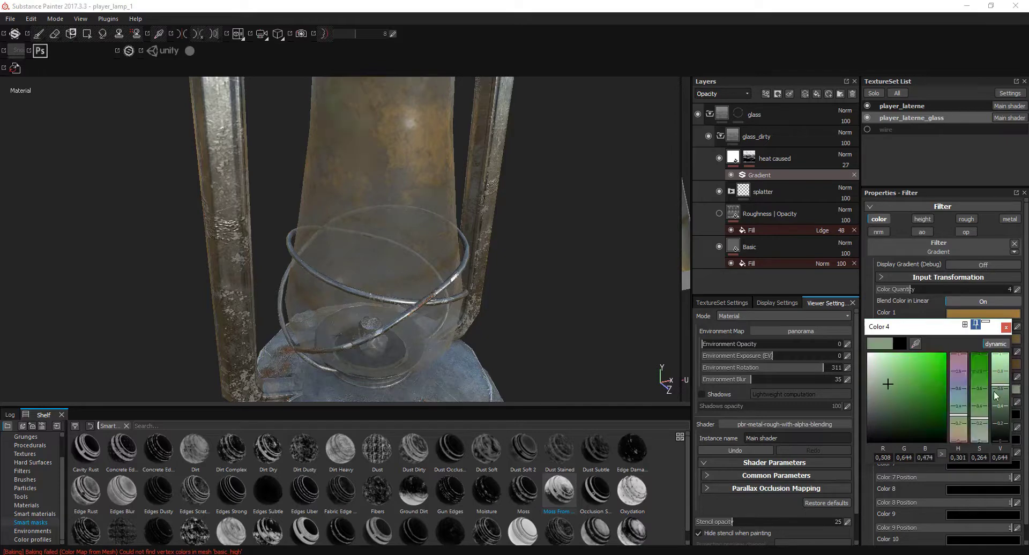
{"action": "left_click", "coordinate": [959, 421]}
{"action": "left_click_drag", "start_coordinate": [931, 407], "coordinate": [920, 424]}
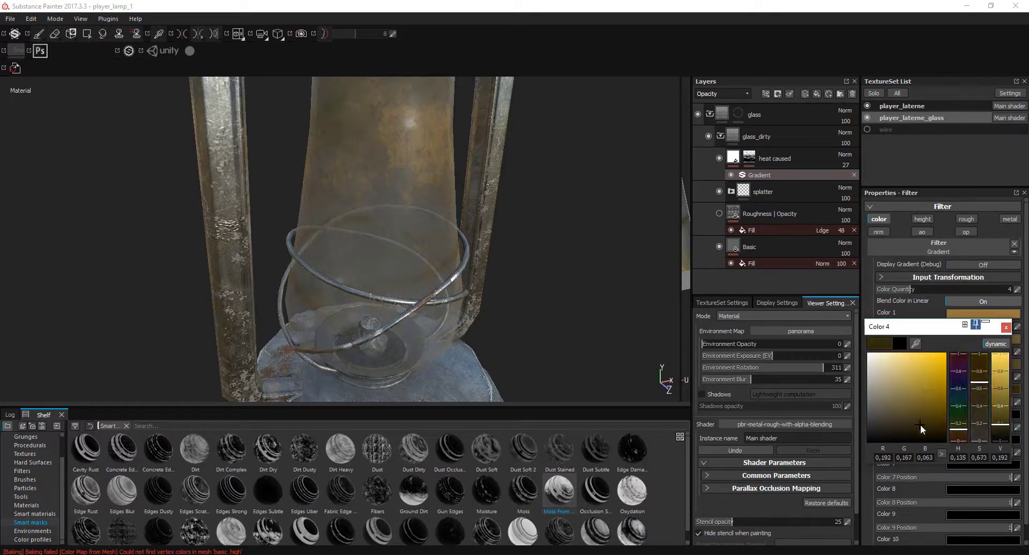
{"action": "left_click", "coordinate": [1005, 327]}
- In the MG Mask Builder, set AO to -1 and raise the Top/Down Gradient
{"action": "mouse_move", "coordinate": [578, 259]}
{"action": "left_mouse_down", "text": "alt"}
{"action": "mouse_move", "coordinate": [224, 262]}
{"action": "mouse_move", "coordinate": [414, 264]}
{"action": "left_mouse_up", "text": "alt"}
{"action": "scroll", "coordinate": [224, 262], "scroll_direction": "up", "scroll_amount": 5}
{"action": "left_click", "coordinate": [761, 169]}
{"action": "left_click", "coordinate": [778, 175]}
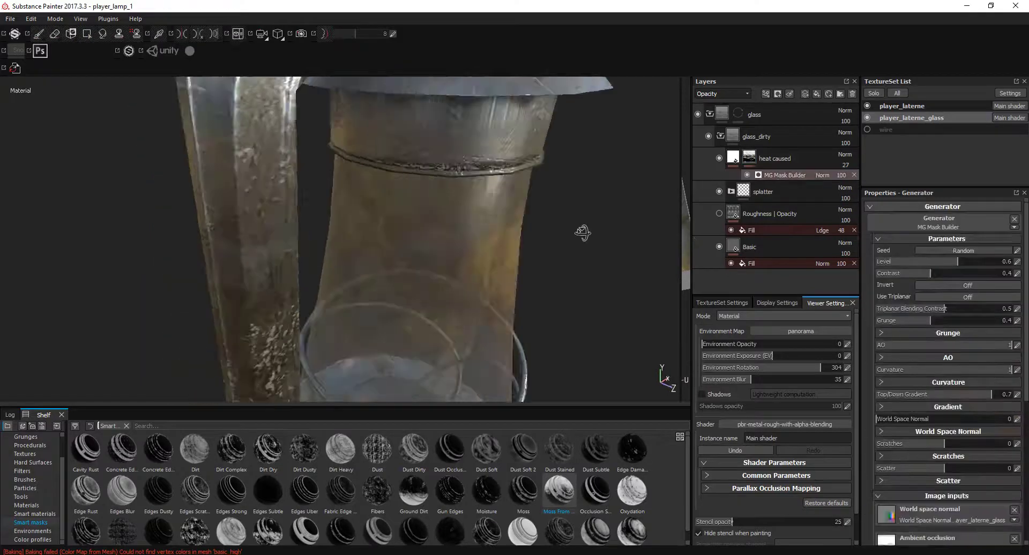
{"action": "scroll", "coordinate": [582, 232], "scroll_direction": "down", "scroll_amount": 5}
{"action": "right_click_drag", "start_coordinate": [528, 237], "coordinate": [487, 246], "text": "shift"}
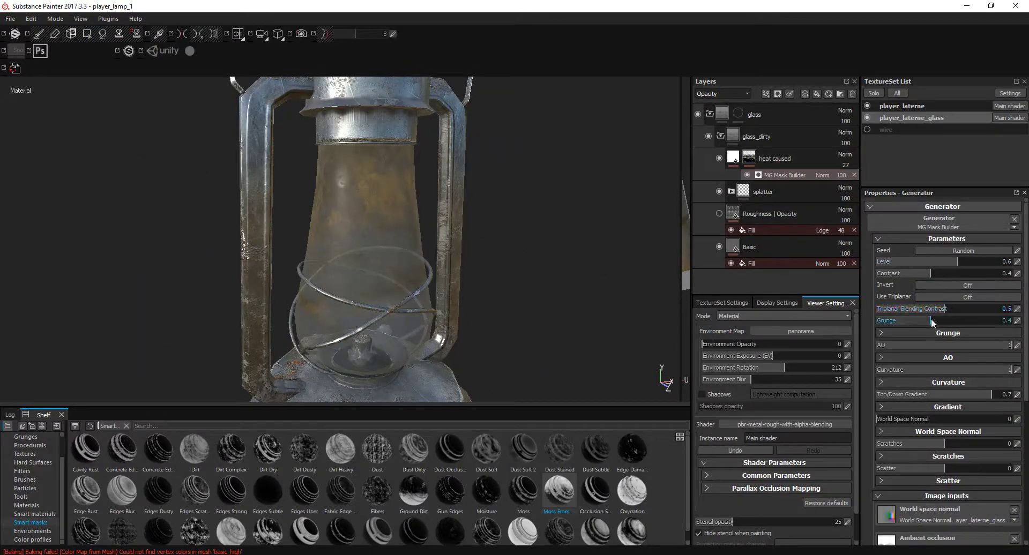
{"action": "key", "text": "Return"}
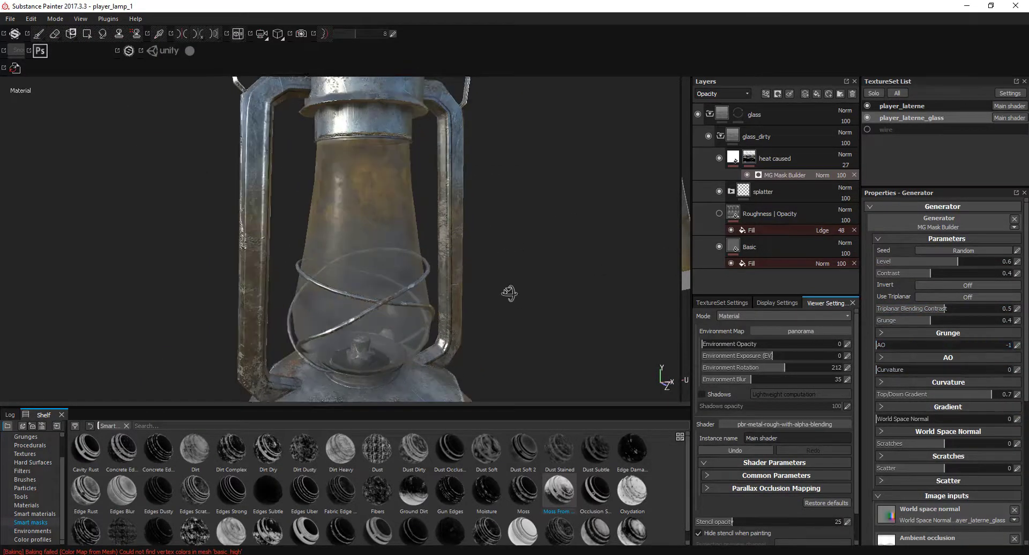
{"action": "mouse_move", "coordinate": [517, 280]}
{"action": "left_mouse_down", "text": "alt"}
{"action": "mouse_move", "coordinate": [563, 249]}
{"action": "mouse_move", "coordinate": [528, 257]}
{"action": "left_mouse_up", "text": "alt"}
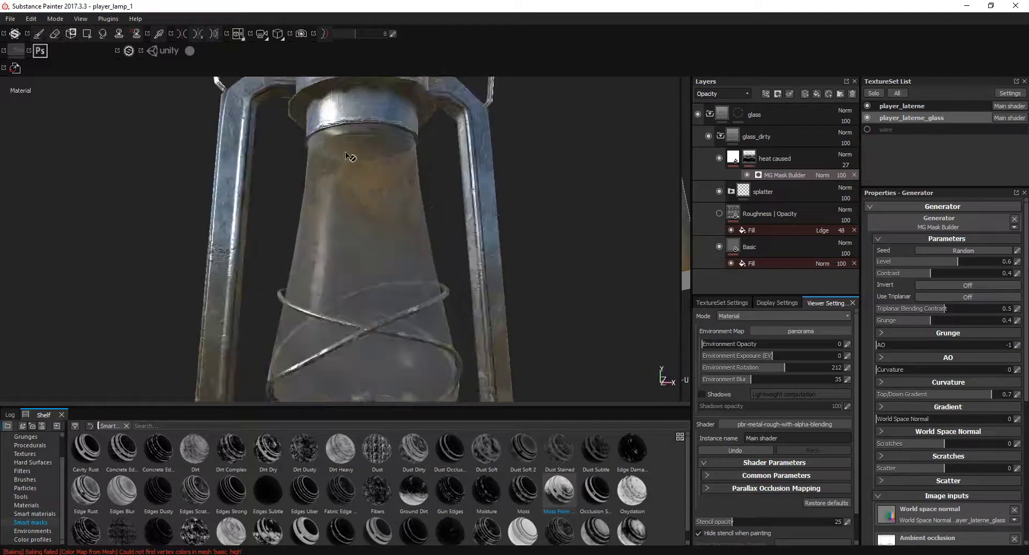
{"action": "scroll", "coordinate": [557, 143], "scroll_direction": "up", "scroll_amount": 5}
{"action": "scroll", "coordinate": [557, 144], "scroll_direction": "down", "scroll_amount": 4}
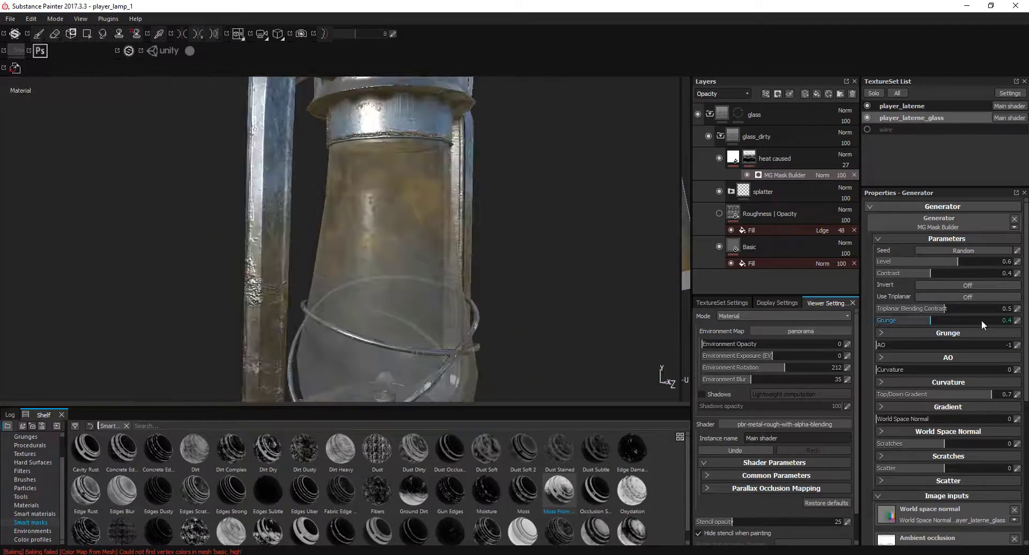
{"action": "left_click_drag", "start_coordinate": [948, 395], "coordinate": [1003, 395]}
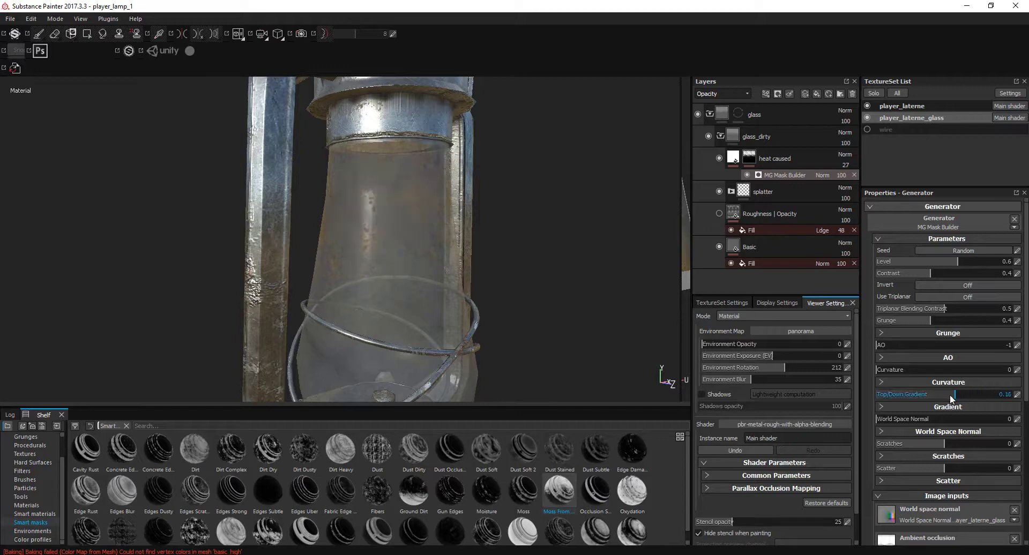
- Switch the heat caused fill's projection to UV projection
{"action": "left_click", "coordinate": [771, 158]}
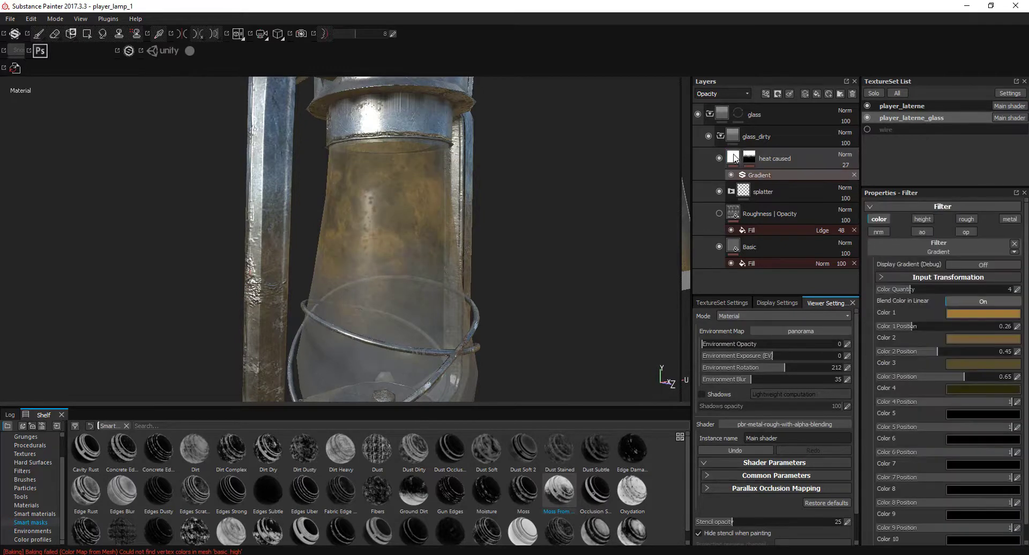
{"action": "left_click", "coordinate": [921, 221]}
{"action": "left_click", "coordinate": [928, 228]}
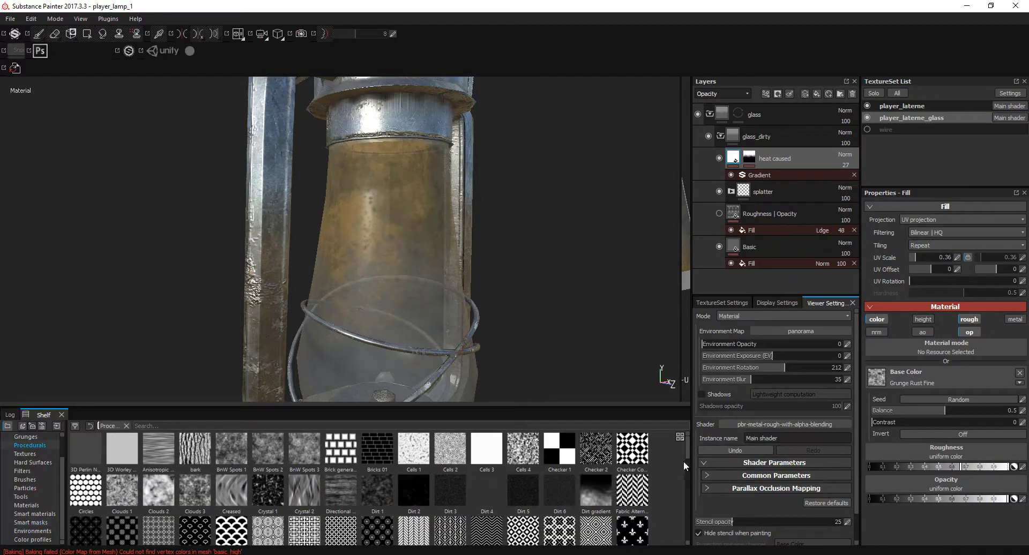
- Apply Grunge Concrete as the base colour texture, rotated 90 degrees with UV scale 1.79
{"action": "left_click", "coordinate": [679, 437]}
{"action": "left_click_drag", "start_coordinate": [686, 442], "coordinate": [687, 489]}
{"action": "left_click_drag", "start_coordinate": [385, 473], "coordinate": [876, 378]}
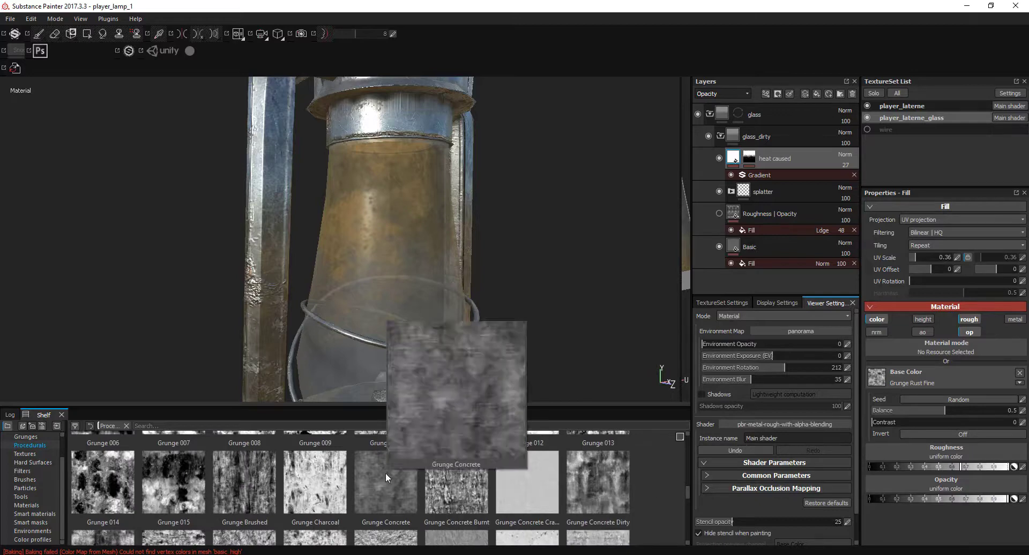
{"action": "left_click_drag", "start_coordinate": [910, 281], "coordinate": [936, 281]}
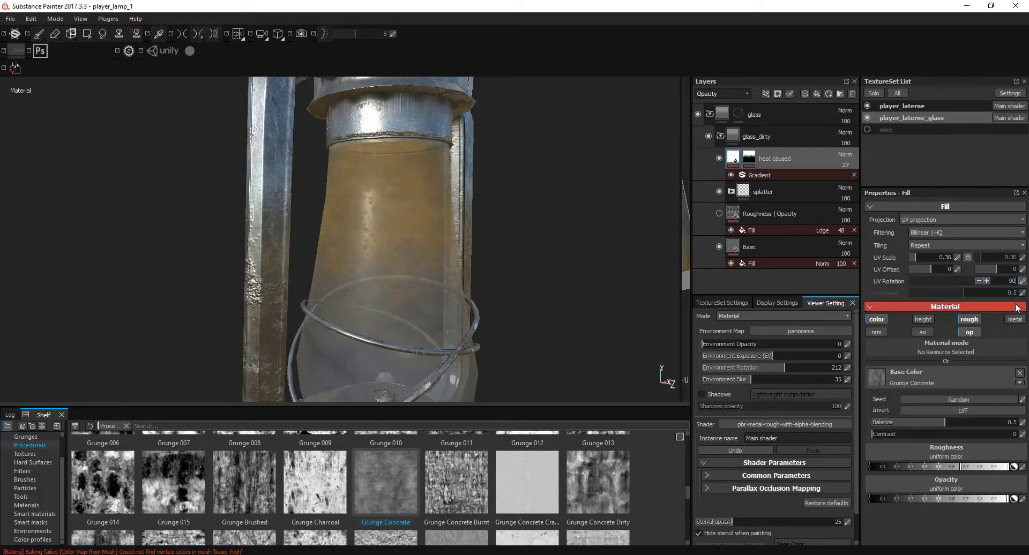
{"action": "left_click_drag", "start_coordinate": [535, 287], "coordinate": [405, 275], "text": "alt"}
{"action": "scroll", "coordinate": [405, 275], "scroll_direction": "up", "scroll_amount": 3}
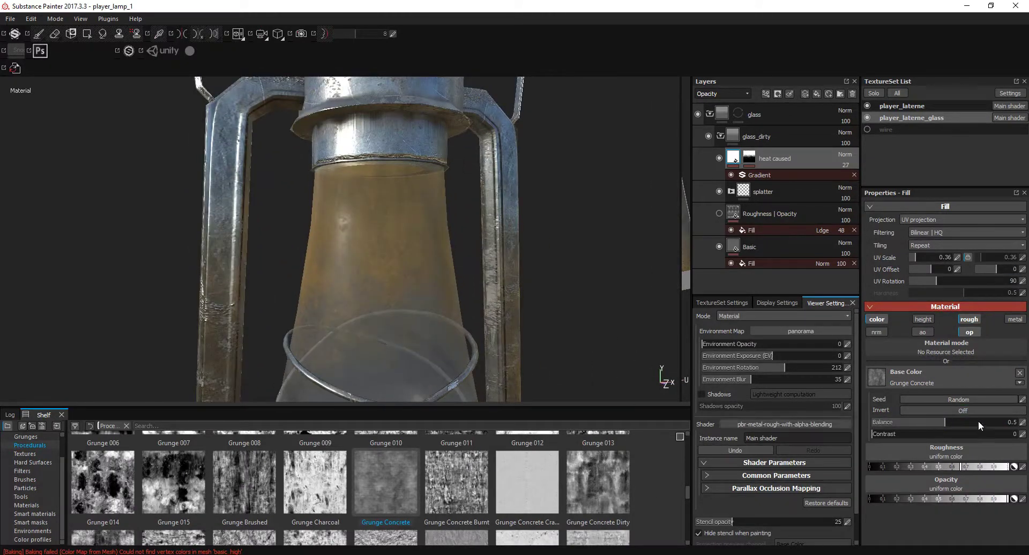
{"action": "left_click_drag", "start_coordinate": [980, 422], "coordinate": [892, 422]}
{"action": "key", "text": "ctrl+z"}
{"action": "scroll", "coordinate": [683, 490], "scroll_direction": "down", "scroll_amount": 5}
{"action": "left_click_drag", "start_coordinate": [683, 499], "coordinate": [678, 537]}
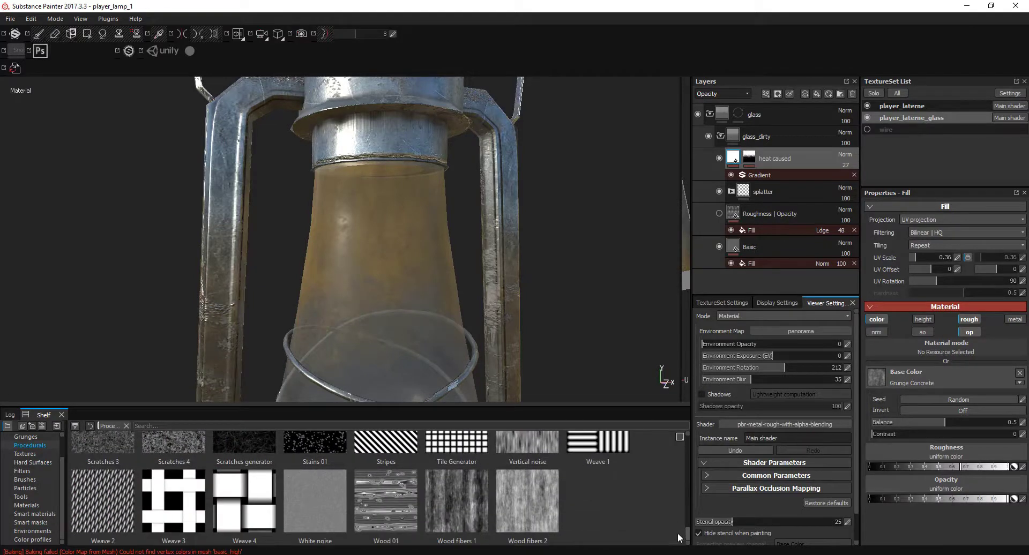
{"action": "left_click", "coordinate": [916, 256]}
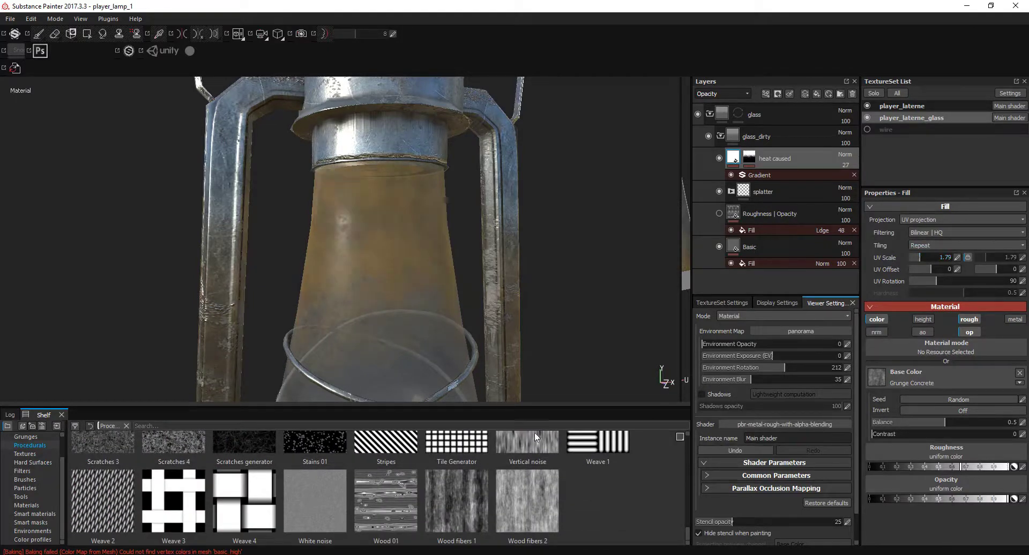
- Raise the heat caused layer's opacity strength to 64 and check the glass up close
{"action": "scroll", "coordinate": [534, 436], "scroll_direction": "up", "scroll_amount": 5}
{"action": "scroll", "coordinate": [561, 509], "scroll_direction": "up", "scroll_amount": 5}
{"action": "left_click_drag", "start_coordinate": [503, 300], "coordinate": [474, 300], "text": "alt"}
{"action": "right_click_drag", "start_coordinate": [366, 311], "coordinate": [460, 292], "text": "alt"}
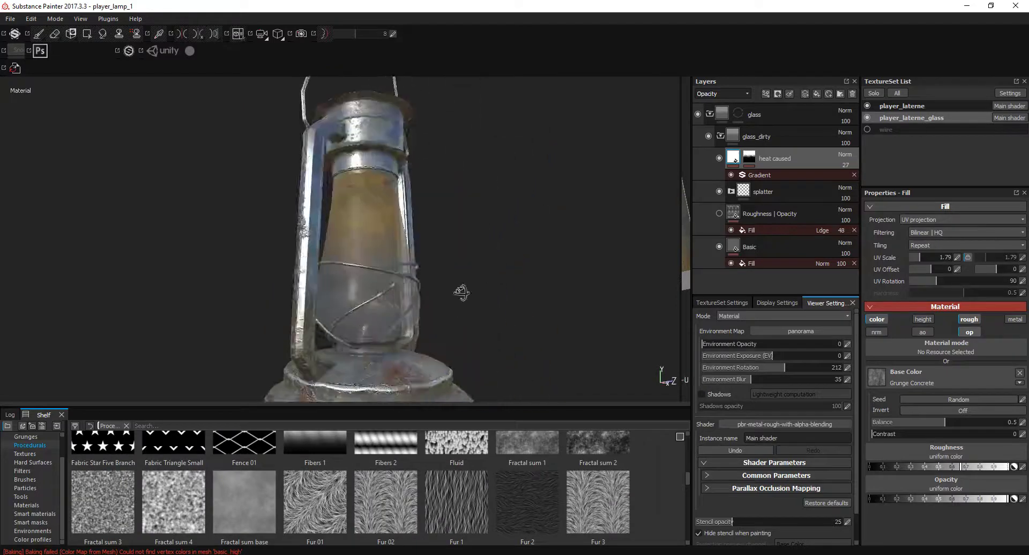
{"action": "left_click", "coordinate": [783, 175]}
{"action": "left_click", "coordinate": [737, 165]}
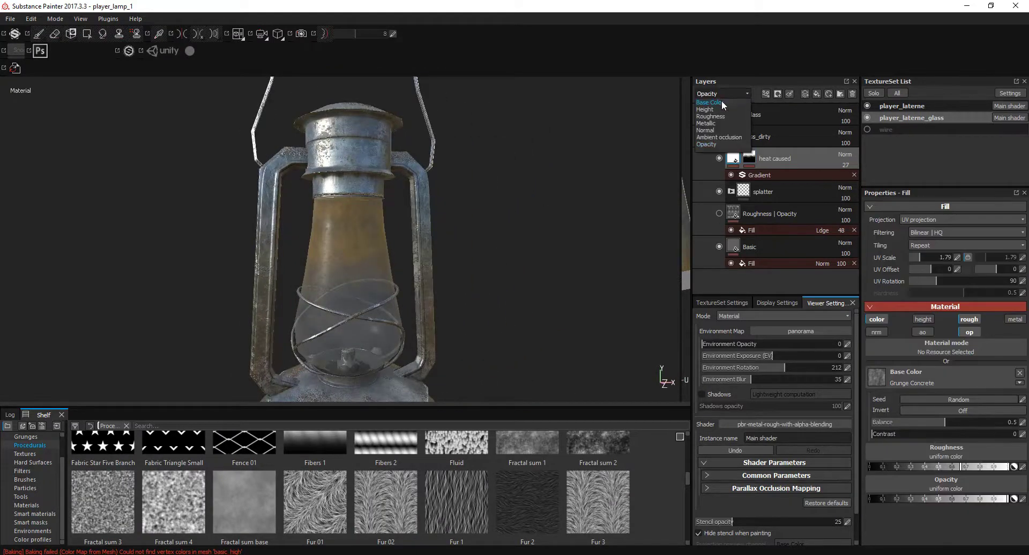
{"action": "left_click_drag", "start_coordinate": [851, 173], "coordinate": [857, 177]}
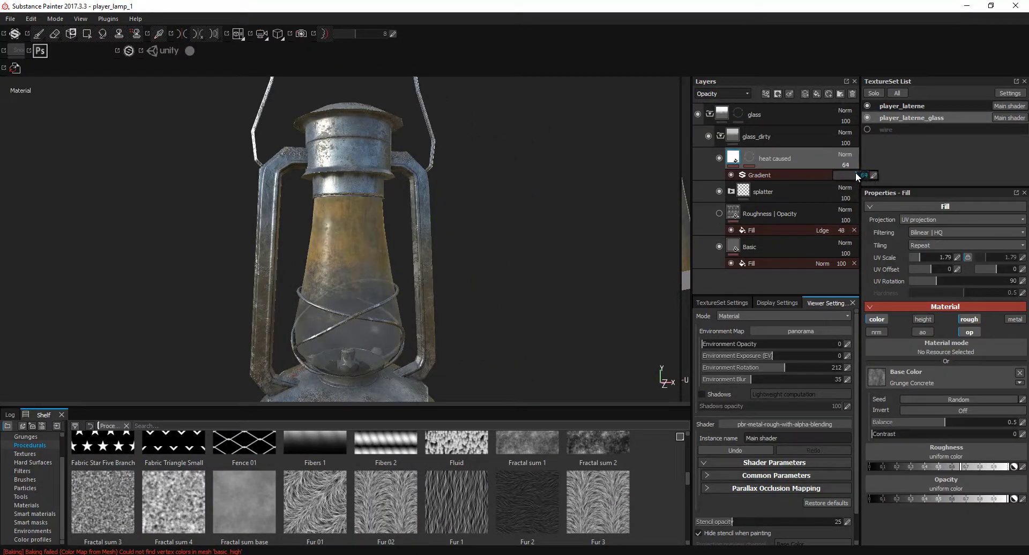
{"action": "left_click", "coordinate": [917, 319]}
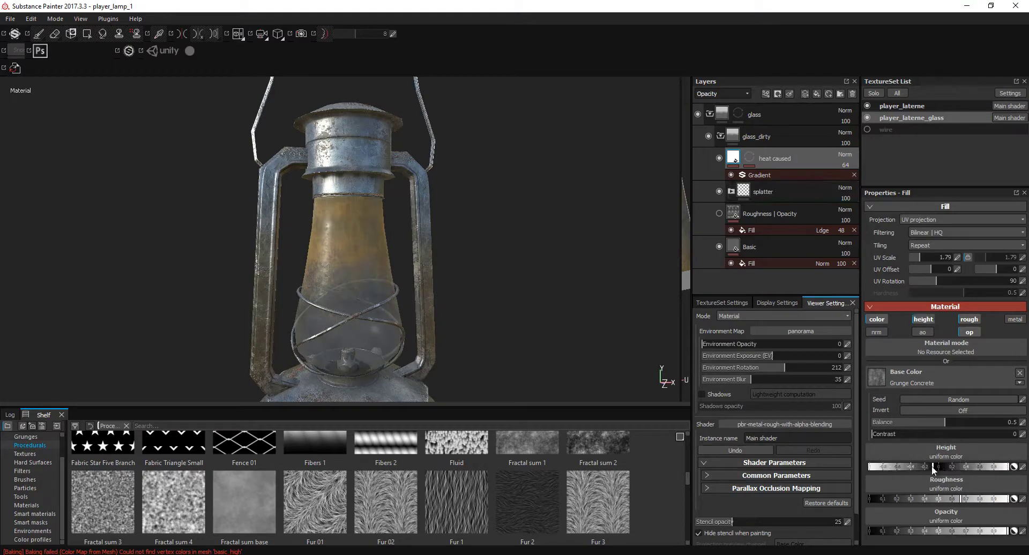
{"action": "right_click_drag", "start_coordinate": [407, 303], "coordinate": [440, 322], "text": "alt"}
{"action": "left_click", "coordinate": [923, 320]}
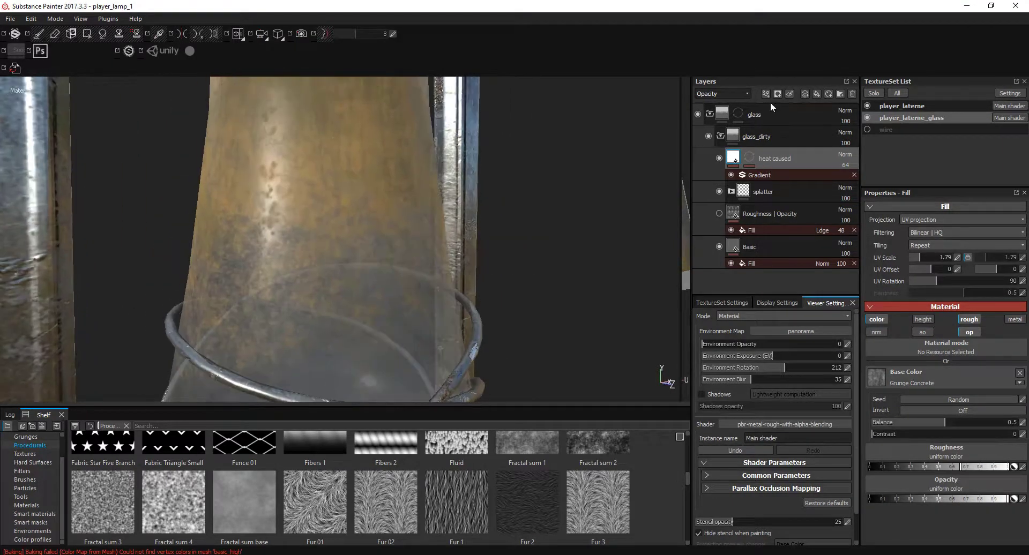
{"action": "mouse_move", "coordinate": [586, 255]}
{"action": "right_mouse_down", "text": "alt"}
{"action": "mouse_move", "coordinate": [264, 257]}
{"action": "mouse_move", "coordinate": [487, 247]}
{"action": "right_mouse_up", "text": "alt"}
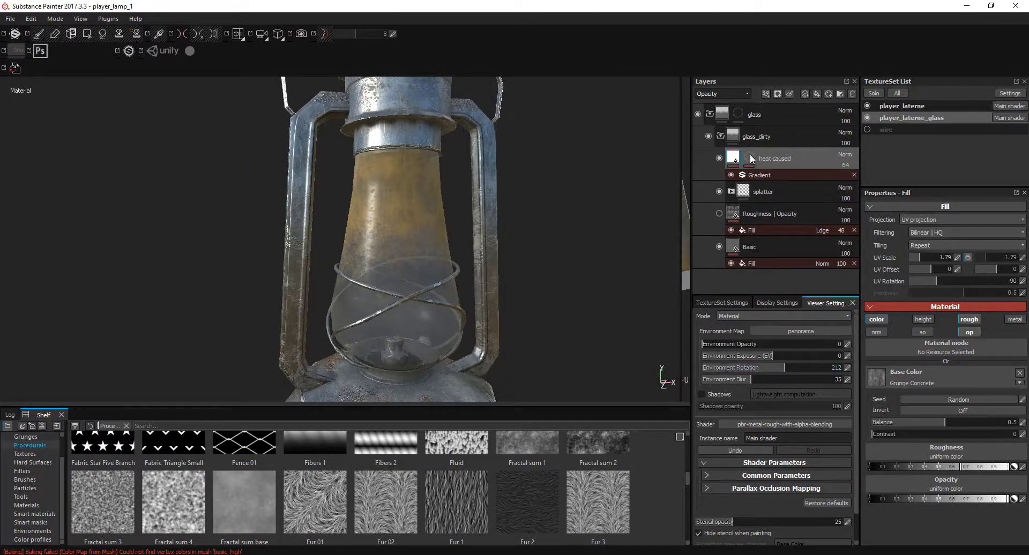
- Expand the mask builder's gradient settings and soften the gradient contrast to 0.16
{"action": "key", "text": "ctrl+z"}
{"action": "mouse_move", "coordinate": [468, 233]}
{"action": "right_mouse_down", "text": "alt"}
{"action": "mouse_move", "coordinate": [461, 266]}
{"action": "mouse_move", "coordinate": [440, 246]}
{"action": "right_mouse_up", "text": "alt"}
{"action": "left_click", "coordinate": [957, 408]}
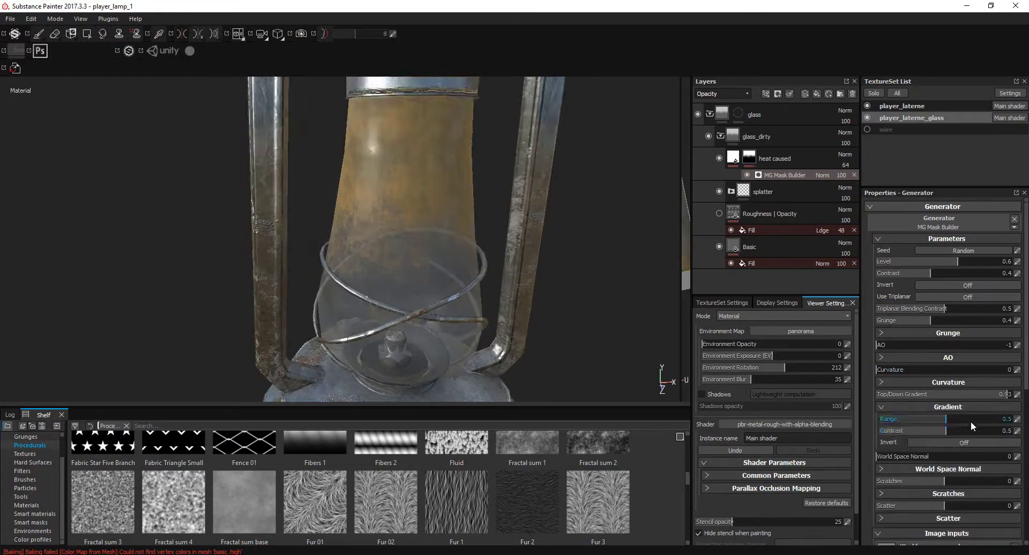
{"action": "mouse_move", "coordinate": [967, 431]}
{"action": "left_mouse_down"}
{"action": "mouse_move", "coordinate": [989, 437]}
{"action": "mouse_move", "coordinate": [931, 423]}
{"action": "left_mouse_up"}
{"action": "left_click", "coordinate": [898, 431]}
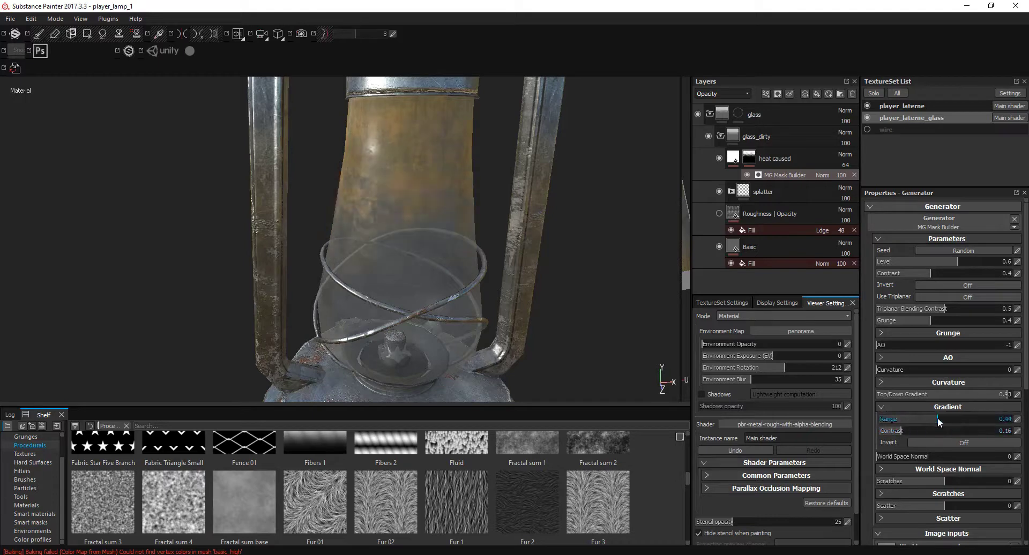
- Set the gradient range to 0.45, then the mask level to 0.64 and contrast to 0.11
{"action": "left_click_drag", "start_coordinate": [541, 272], "coordinate": [514, 252], "text": "alt"}
{"action": "scroll", "coordinate": [937, 391], "scroll_direction": "down", "scroll_amount": 2}
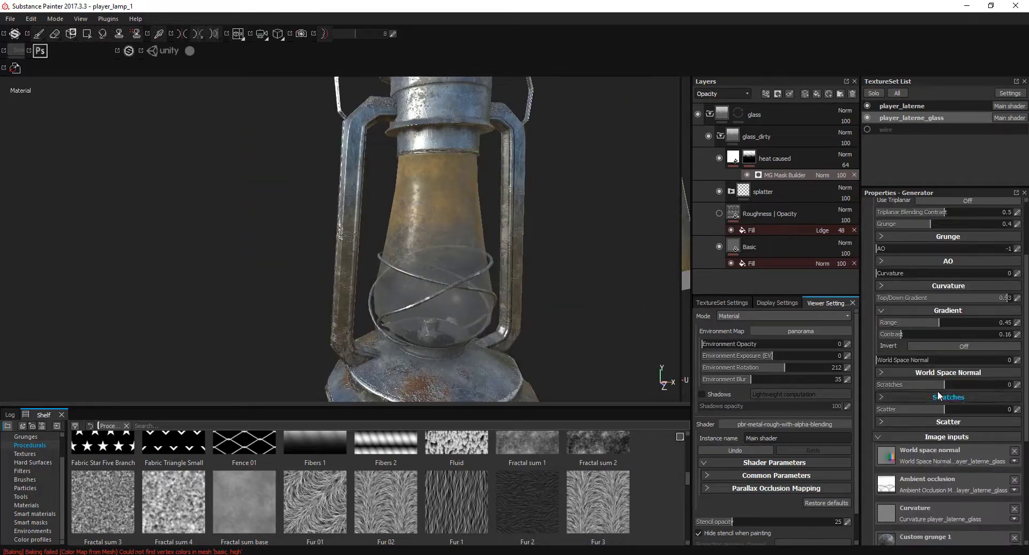
{"action": "scroll", "coordinate": [944, 383], "scroll_direction": "down", "scroll_amount": 1}
{"action": "scroll", "coordinate": [940, 384], "scroll_direction": "up", "scroll_amount": 3}
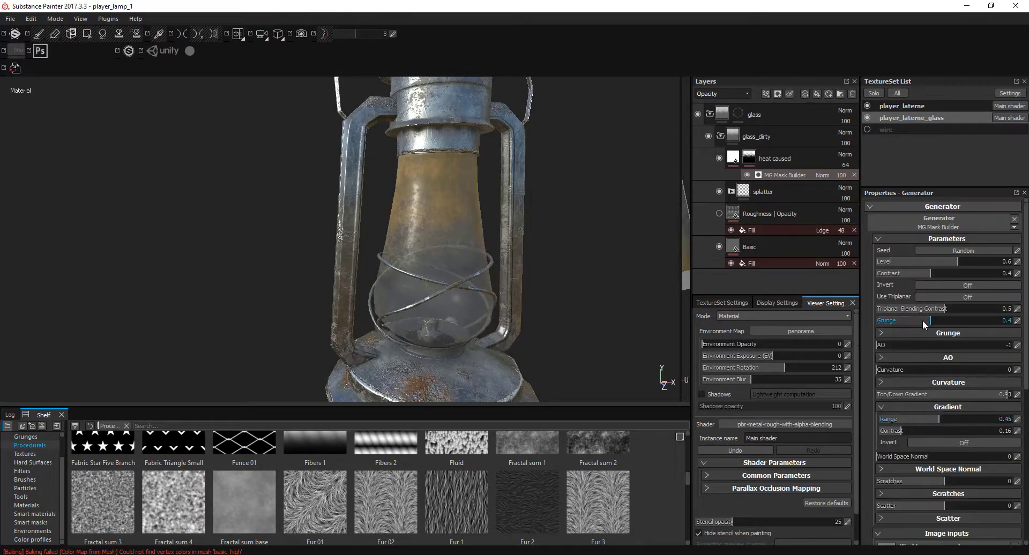
{"action": "left_click_drag", "start_coordinate": [922, 320], "coordinate": [1012, 321]}
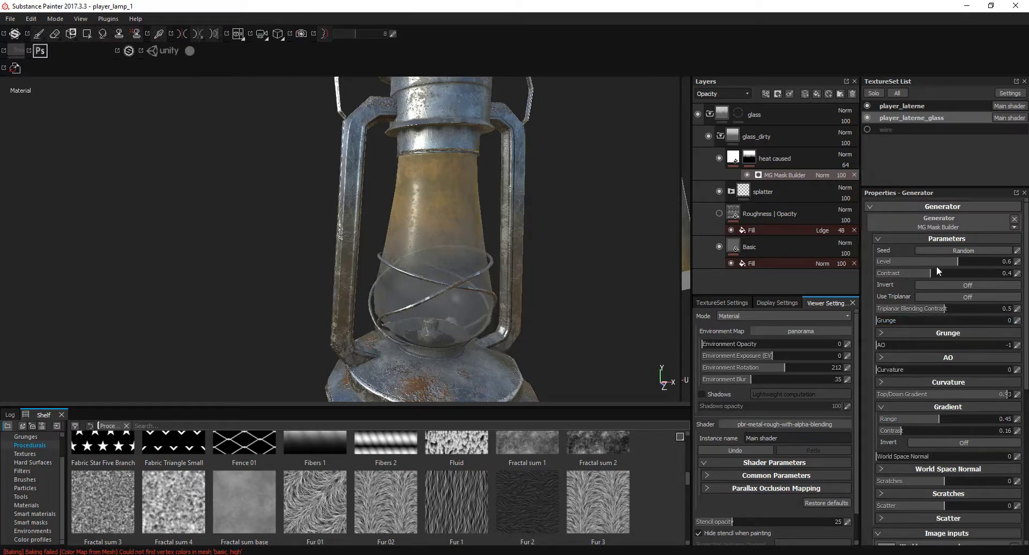
{"action": "left_click_drag", "start_coordinate": [936, 268], "coordinate": [930, 273]}
{"action": "left_click", "coordinate": [968, 262]}
{"action": "mouse_move", "coordinate": [540, 328]}
{"action": "left_mouse_down", "text": "alt"}
{"action": "mouse_move", "coordinate": [292, 327]}
{"action": "mouse_move", "coordinate": [522, 300]}
{"action": "left_mouse_up", "text": "alt"}
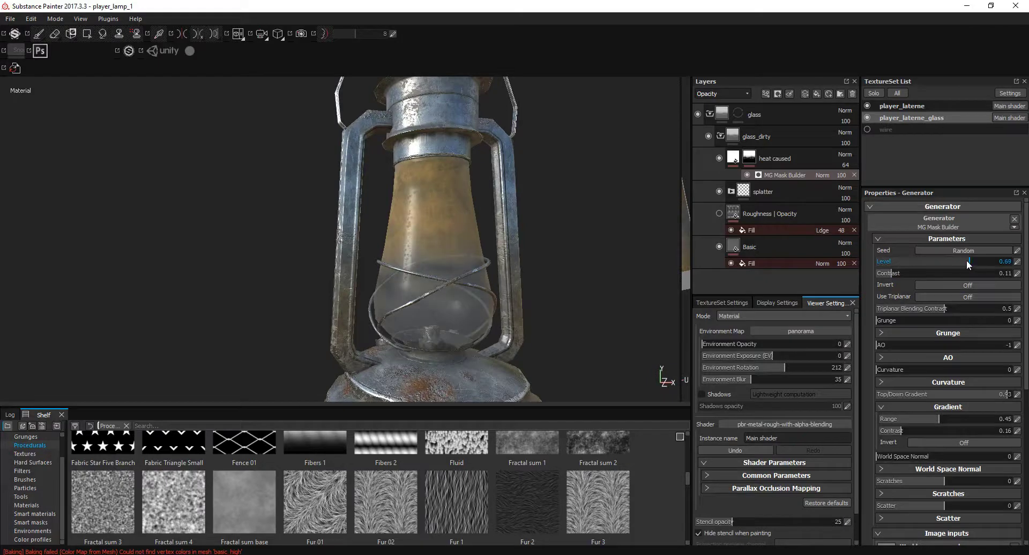
{"action": "left_click_drag", "start_coordinate": [969, 264], "coordinate": [963, 263]}
{"action": "left_click_drag", "start_coordinate": [536, 268], "coordinate": [616, 241], "text": "alt"}
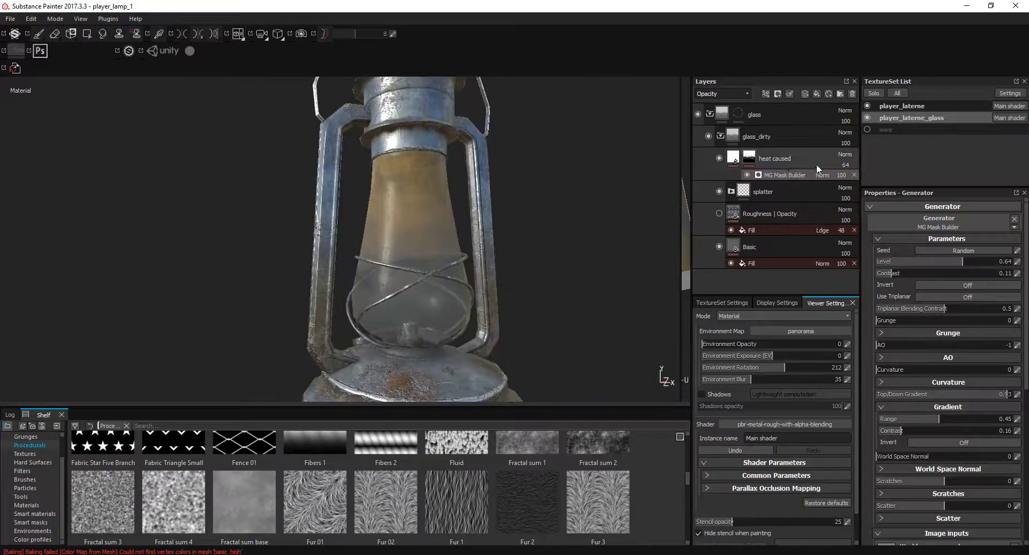
- Apply the Ground Dirt smart mask from the Smart masks shelf to the heat caused layer
{"action": "right_click", "coordinate": [782, 159]}
{"action": "left_click", "coordinate": [772, 174]}
{"action": "right_click", "coordinate": [762, 158]}
{"action": "left_click", "coordinate": [122, 514]}
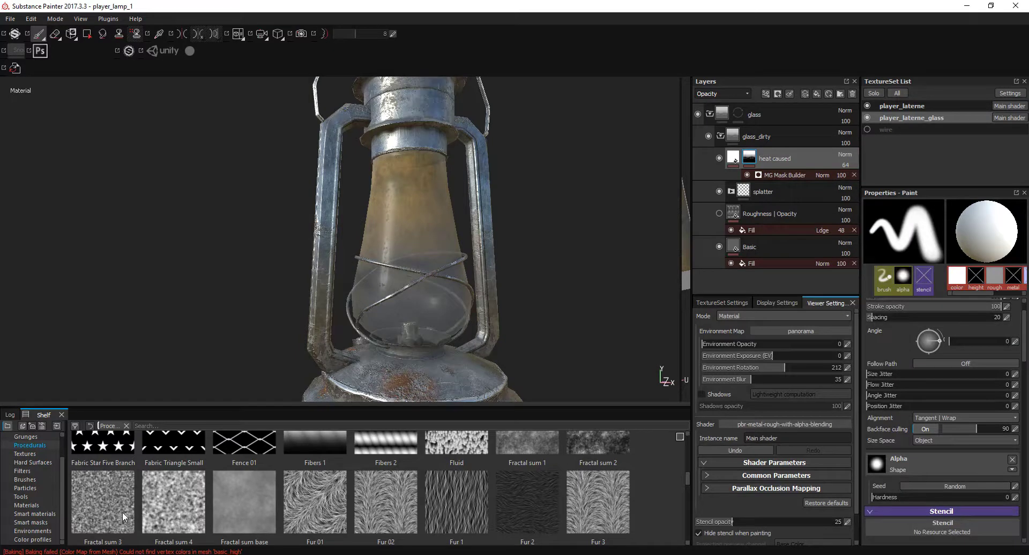
{"action": "left_click", "coordinate": [36, 521]}
{"action": "left_click_drag", "start_coordinate": [173, 474], "coordinate": [812, 166]}
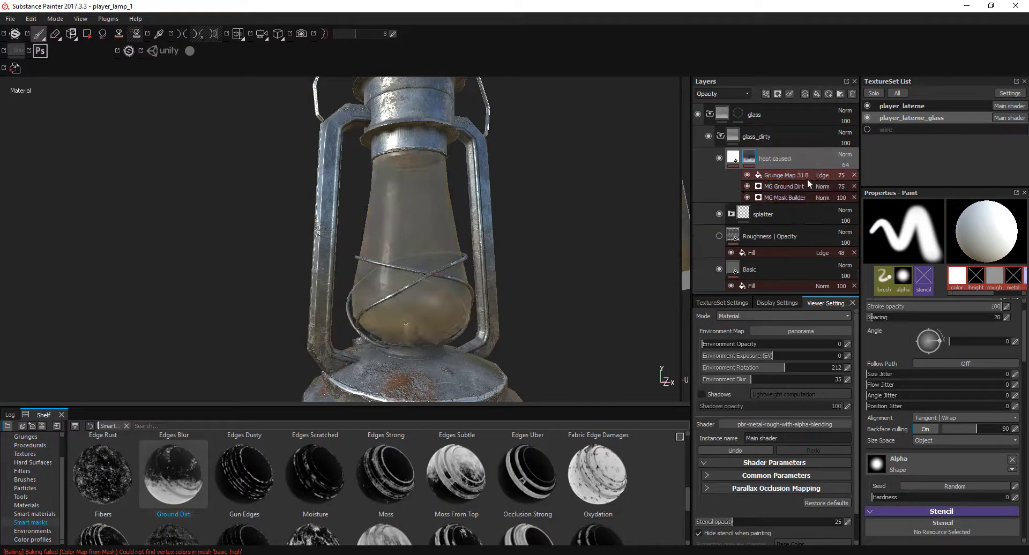
- Hide player_laterne and set MG Ground Dirt's blending to Linear dodge
{"action": "left_click", "coordinate": [825, 186]}
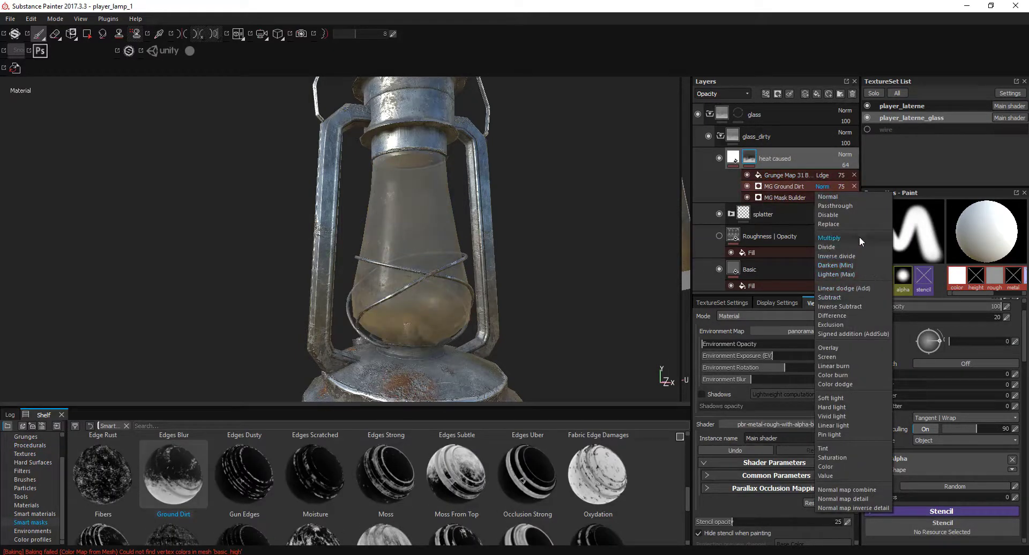
{"action": "left_click", "coordinate": [869, 108]}
{"action": "left_click", "coordinate": [867, 106]}
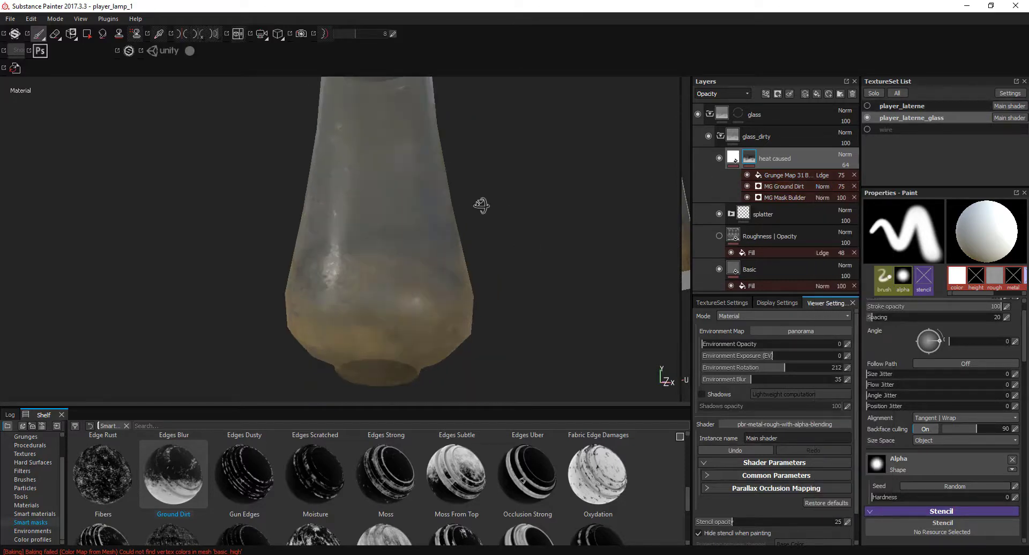
{"action": "left_click", "coordinate": [823, 186]}
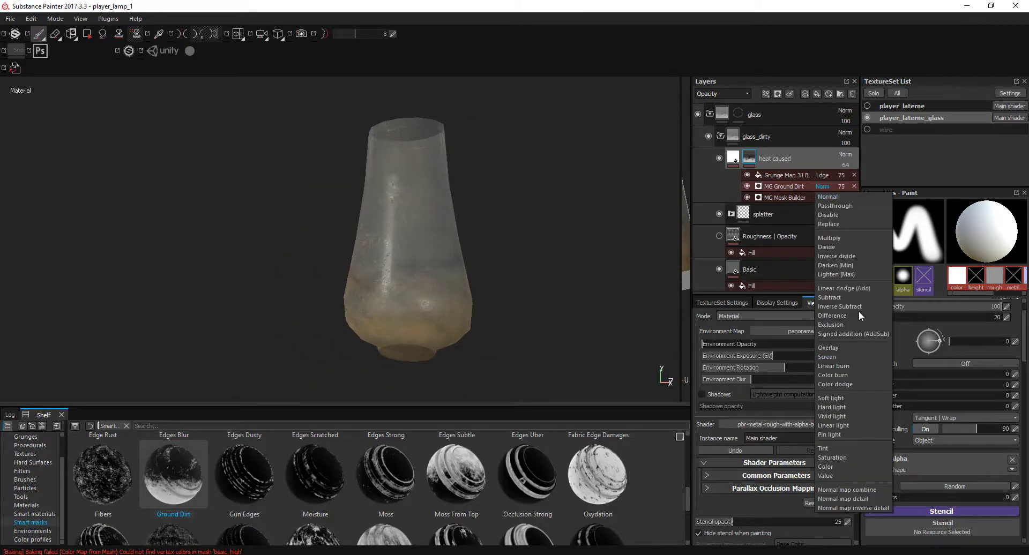
{"action": "left_click", "coordinate": [844, 288]}
- Zoom in to inspect the glass from the side and select the MG Mask Builder
{"action": "mouse_move", "coordinate": [501, 232]}
{"action": "left_mouse_down", "text": "alt"}
{"action": "mouse_move", "coordinate": [615, 277]}
{"action": "mouse_move", "coordinate": [613, 216]}
{"action": "left_mouse_up", "text": "alt"}
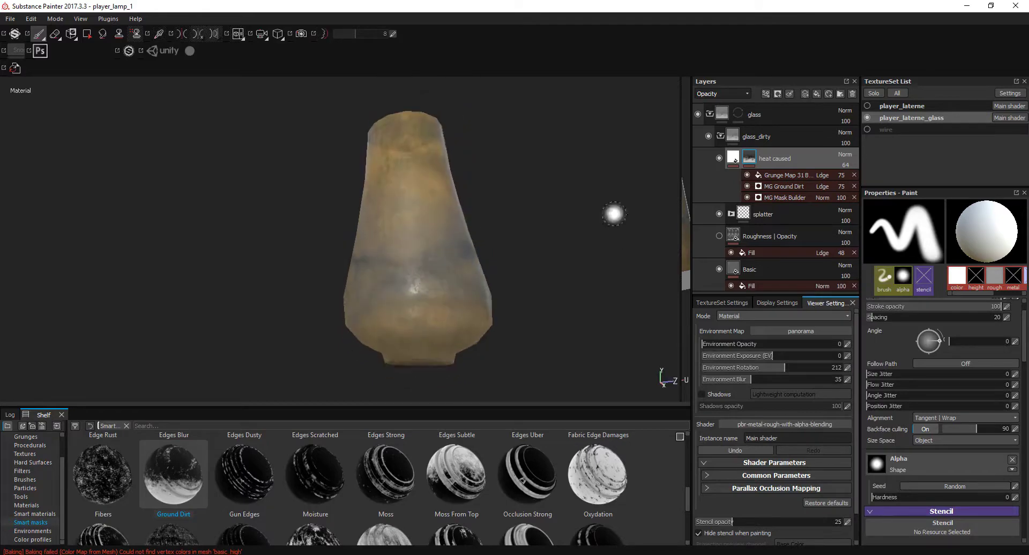
{"action": "scroll", "coordinate": [539, 314], "scroll_direction": "up", "scroll_amount": 3}
{"action": "left_click_drag", "start_coordinate": [504, 252], "coordinate": [509, 225], "text": "alt"}
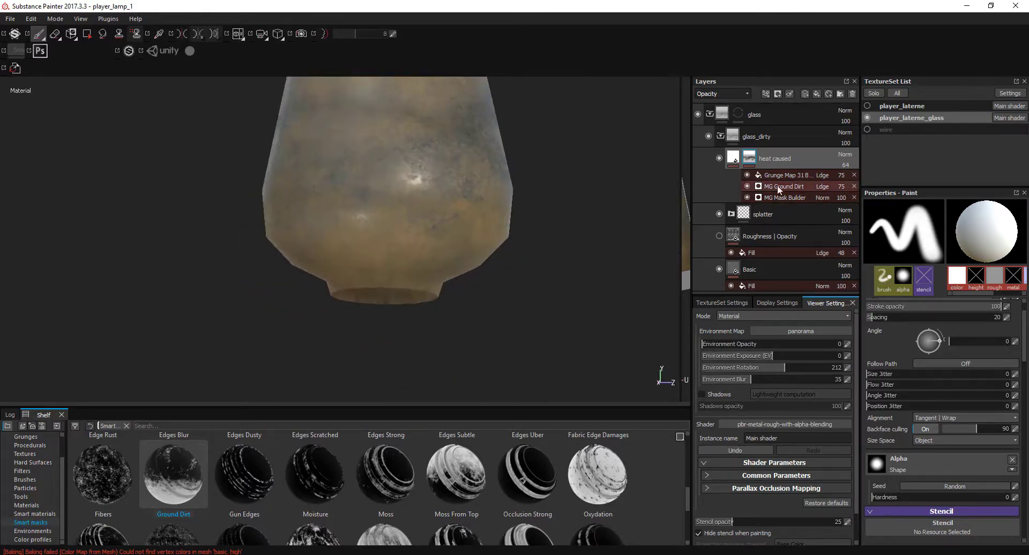
{"action": "left_click", "coordinate": [790, 197]}
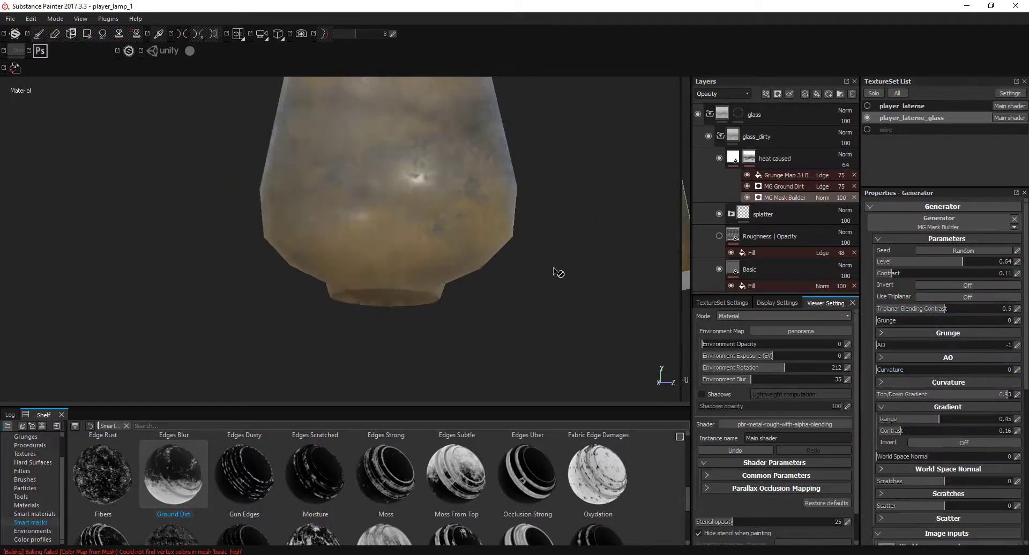
- Raise the MG Mask Builder level to 0.67 and lower its gradient range
{"action": "left_click_drag", "start_coordinate": [555, 271], "coordinate": [669, 290], "text": "alt"}
{"action": "left_click", "coordinate": [966, 409]}
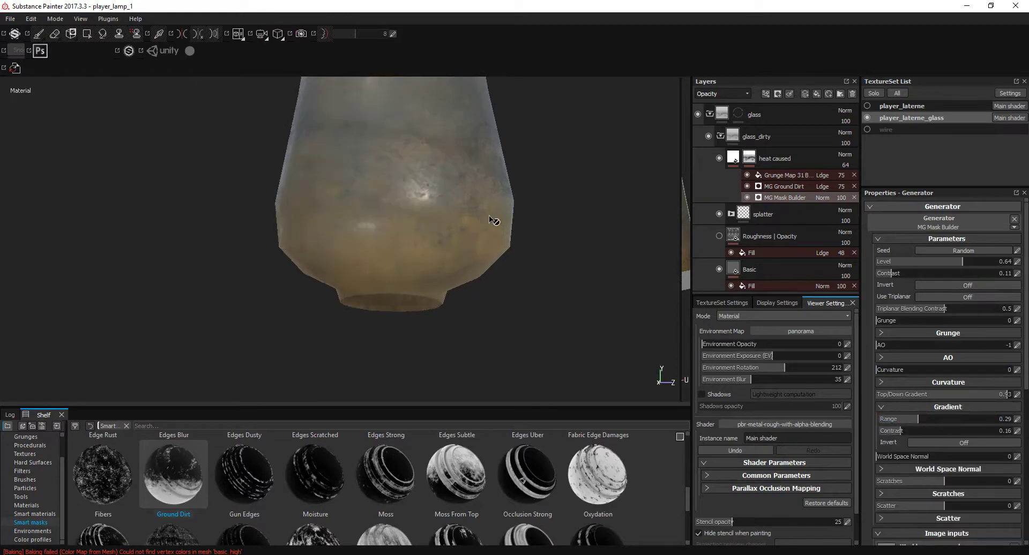
{"action": "left_click_drag", "start_coordinate": [489, 218], "coordinate": [529, 275], "text": "alt"}
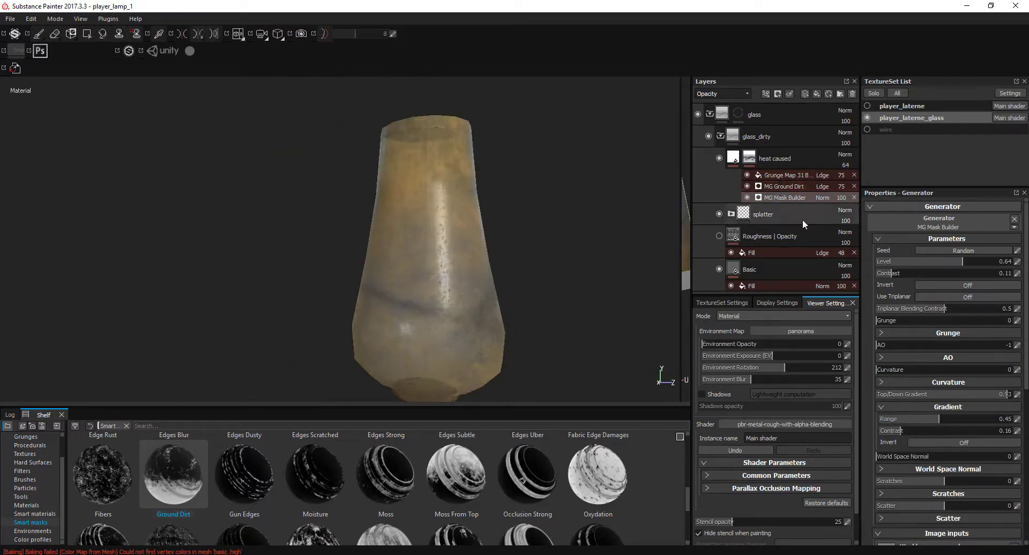
{"action": "left_click_drag", "start_coordinate": [963, 263], "coordinate": [967, 264]}
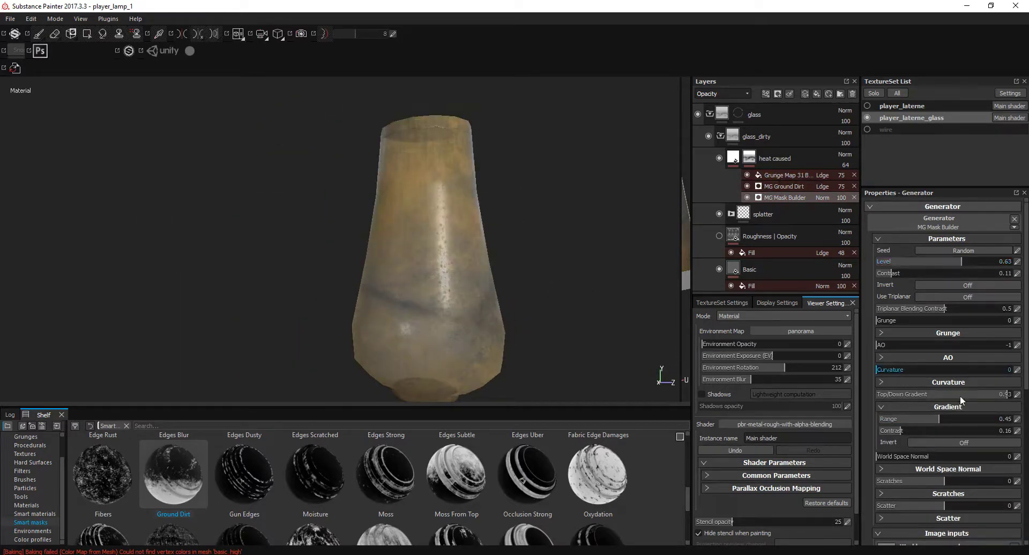
{"action": "left_click", "coordinate": [918, 419]}
- Lower MG Ground Dirt's dirt height to 0.23 and its level to 0.71
{"action": "left_click", "coordinate": [783, 176]}
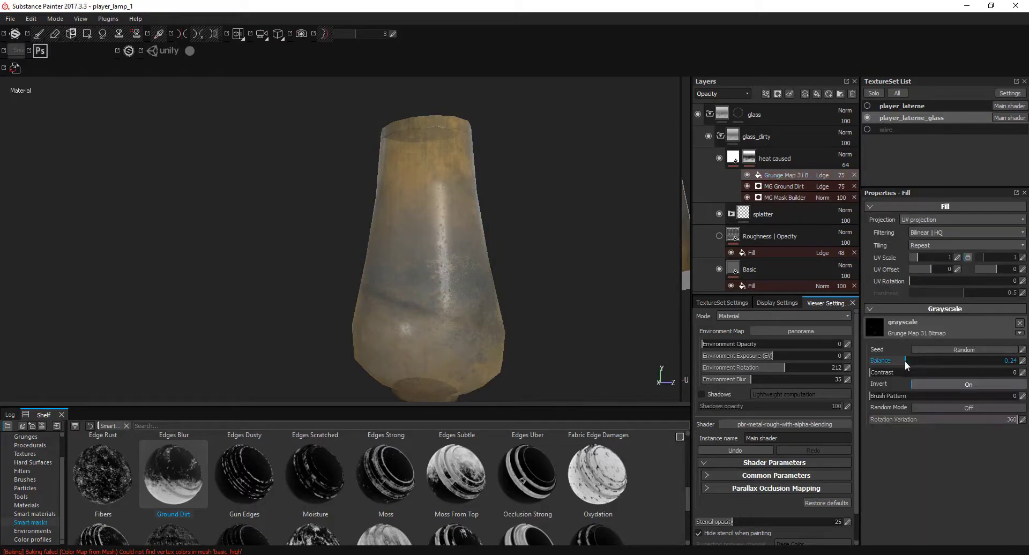
{"action": "left_click", "coordinate": [785, 187]}
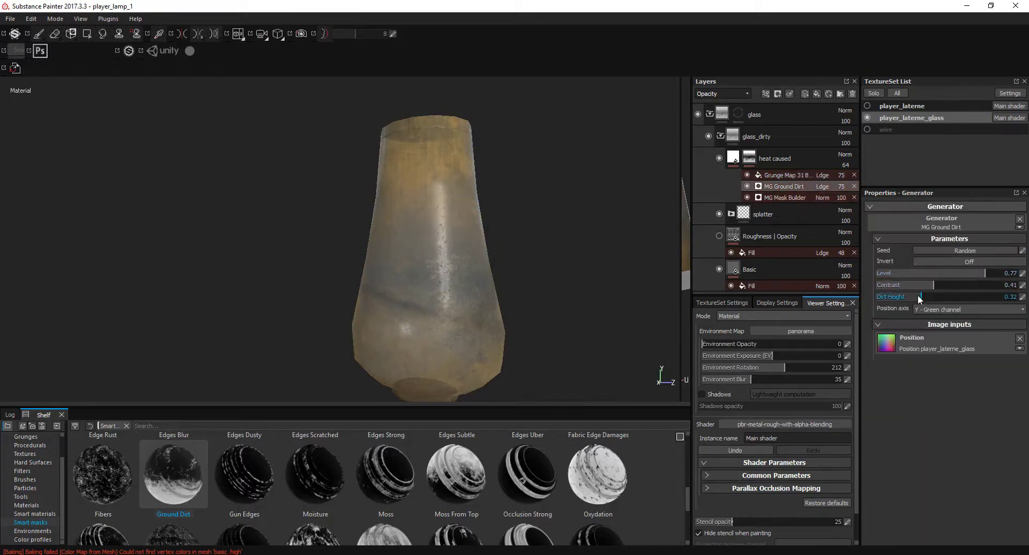
{"action": "left_click_drag", "start_coordinate": [919, 298], "coordinate": [909, 299]}
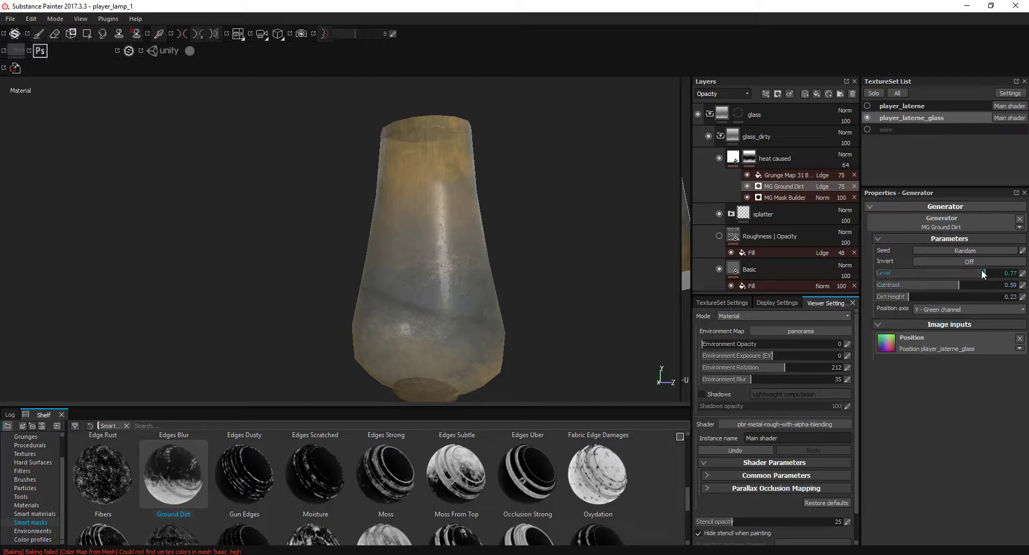
{"action": "left_click_drag", "start_coordinate": [983, 274], "coordinate": [976, 274]}
- Show the lamp body again and raise the mask builder's gradient contrast to 0.26
{"action": "mouse_move", "coordinate": [528, 330]}
{"action": "left_mouse_down", "text": "alt"}
{"action": "mouse_move", "coordinate": [546, 299]}
{"action": "mouse_move", "coordinate": [417, 256]}
{"action": "mouse_move", "coordinate": [223, 252]}
{"action": "mouse_move", "coordinate": [377, 267]}
{"action": "mouse_move", "coordinate": [562, 249]}
{"action": "left_mouse_up", "text": "alt"}
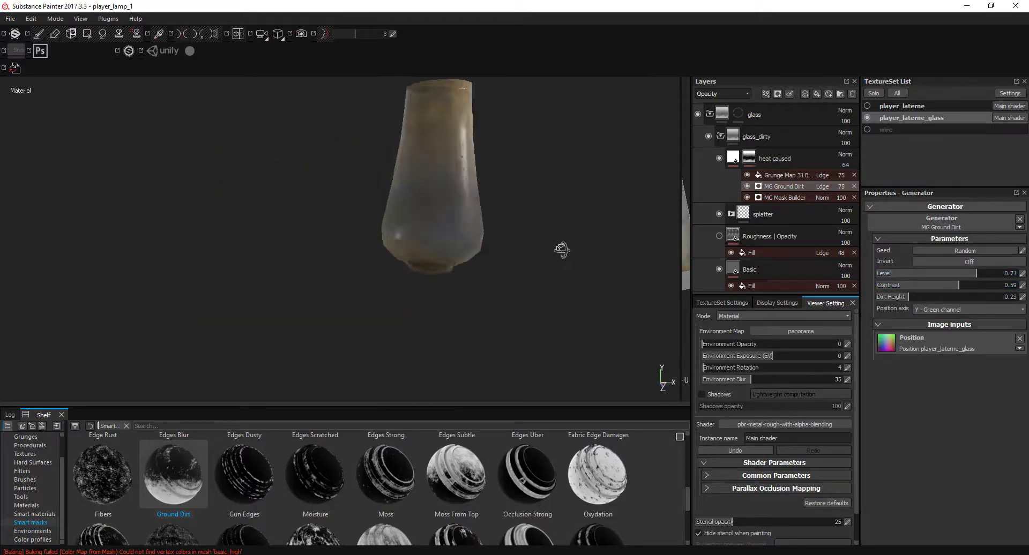
{"action": "right_click_drag", "start_coordinate": [561, 250], "coordinate": [578, 340], "text": "shift"}
{"action": "left_click", "coordinate": [866, 105]}
{"action": "mouse_move", "coordinate": [502, 282]}
{"action": "left_mouse_down", "text": "alt"}
{"action": "mouse_move", "coordinate": [426, 305]}
{"action": "mouse_move", "coordinate": [468, 291]}
{"action": "left_mouse_up", "text": "alt"}
{"action": "left_click", "coordinate": [785, 198]}
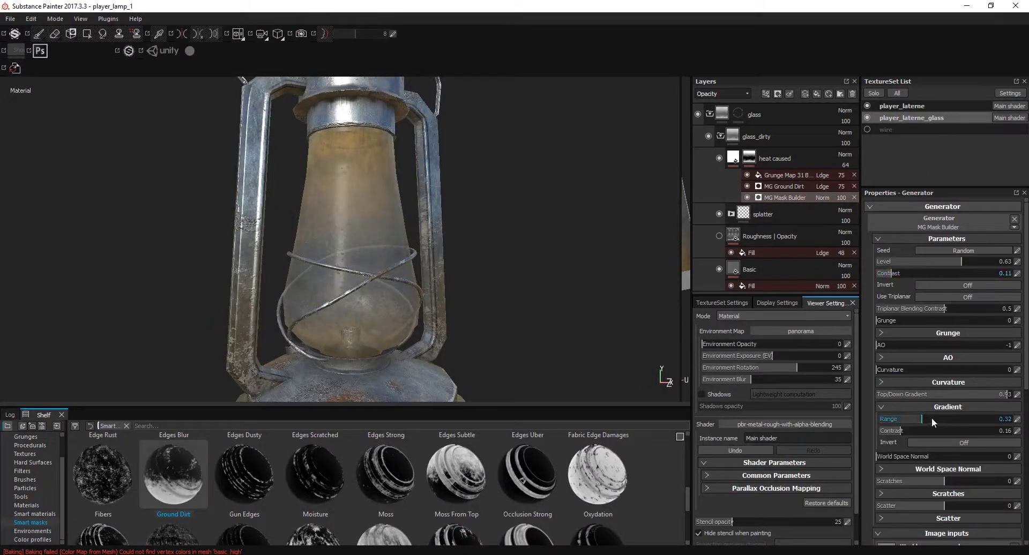
{"action": "left_click", "coordinate": [914, 430]}
{"action": "scroll", "coordinate": [483, 295], "scroll_direction": "down", "scroll_amount": 5}
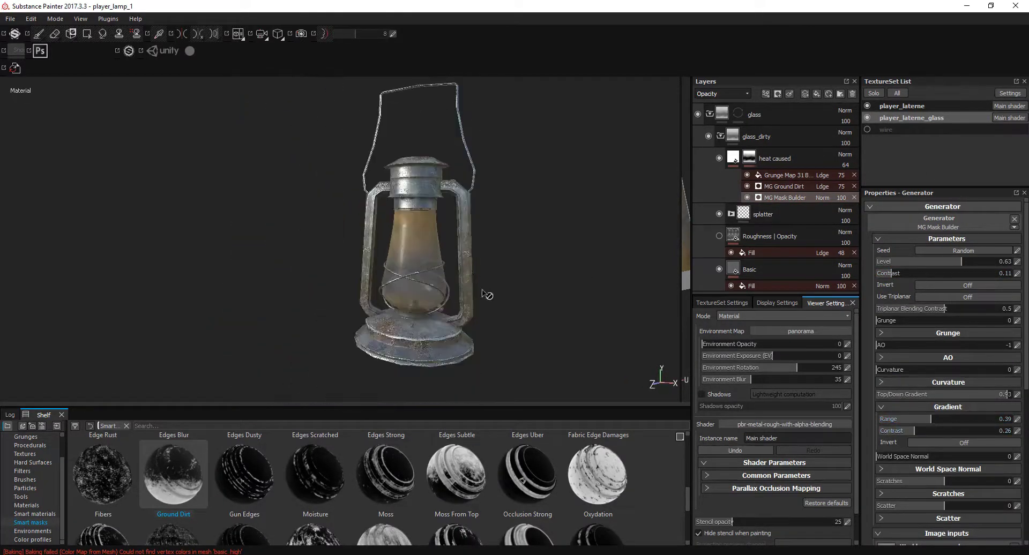
{"action": "scroll", "coordinate": [501, 282], "scroll_direction": "up", "scroll_amount": 2}
{"action": "mouse_move", "coordinate": [501, 282]}
{"action": "left_mouse_down", "text": "alt"}
{"action": "mouse_move", "coordinate": [528, 287]}
{"action": "mouse_move", "coordinate": [441, 289]}
{"action": "left_mouse_up", "text": "alt"}
{"action": "scroll", "coordinate": [441, 290], "scroll_direction": "up", "scroll_amount": 3}
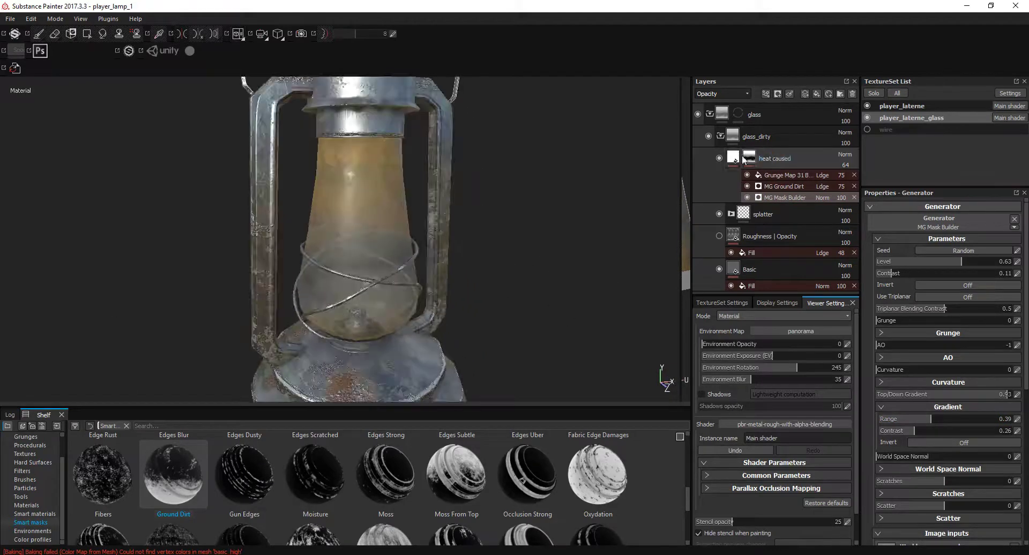
- Change heat caused's fourth gradient colour to a dark brown
{"action": "left_click", "coordinate": [756, 159]}
{"action": "left_click", "coordinate": [759, 174]}
{"action": "left_click", "coordinate": [988, 385]}
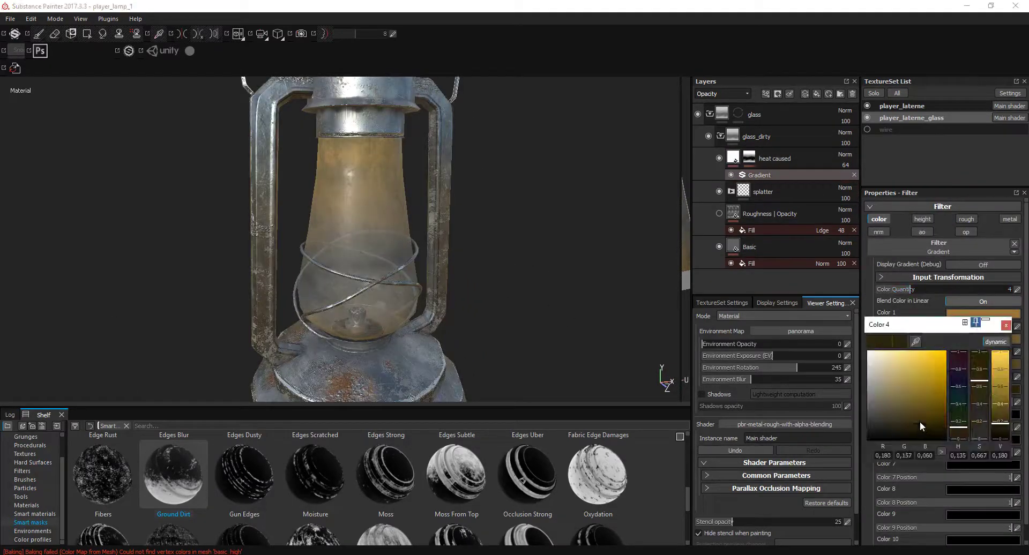
{"action": "left_click_drag", "start_coordinate": [919, 421], "coordinate": [912, 422]}
{"action": "left_click", "coordinate": [1005, 325]}
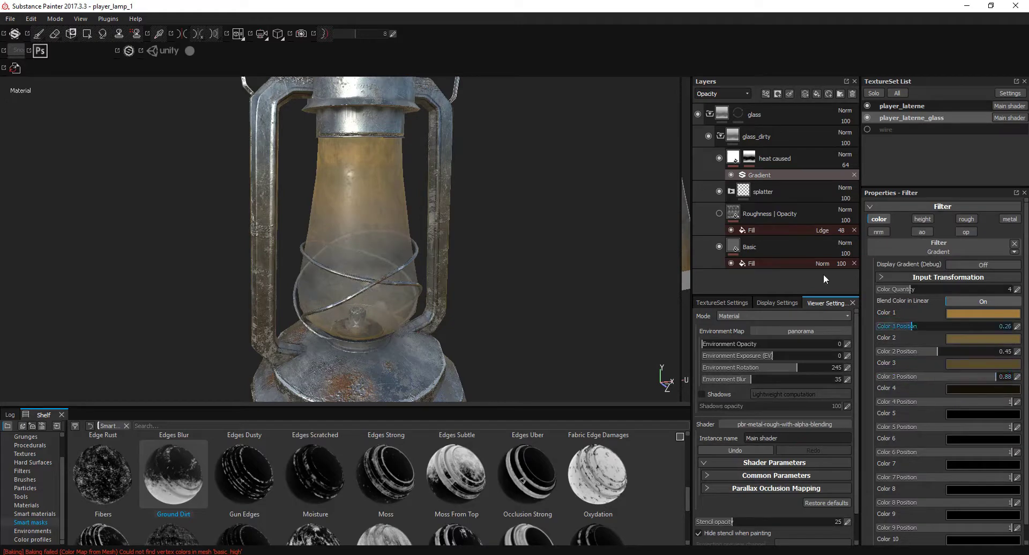
- Move Color 1's position to 0.29, adjust Color 2, and push Color 1's hue toward red
{"action": "left_click_drag", "start_coordinate": [940, 328], "coordinate": [915, 329]}
{"action": "left_click", "coordinate": [983, 338]}
{"action": "left_click_drag", "start_coordinate": [979, 321], "coordinate": [979, 348]}
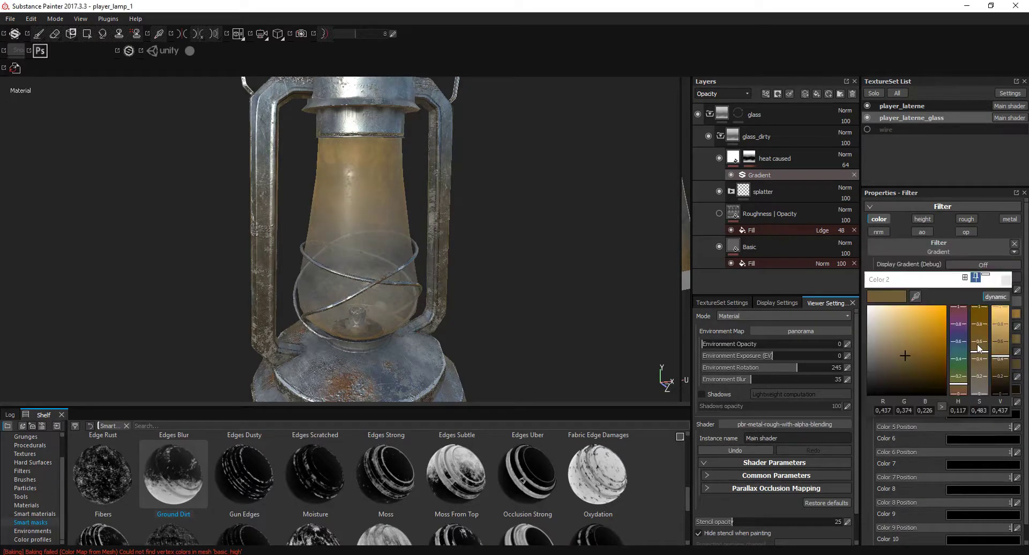
{"action": "left_click", "coordinate": [982, 313]}
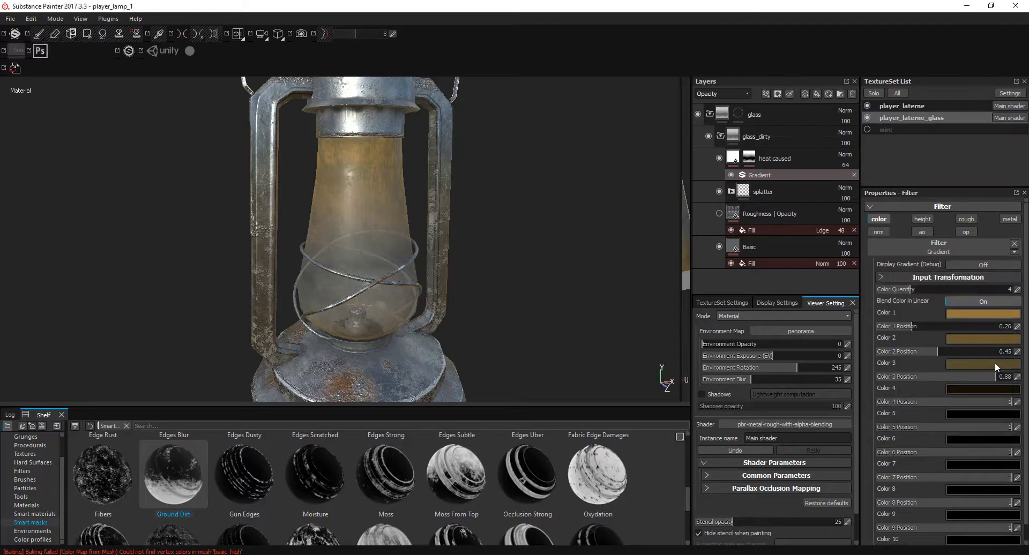
{"action": "left_click", "coordinate": [983, 312]}
{"action": "left_click_drag", "start_coordinate": [963, 371], "coordinate": [962, 363]}
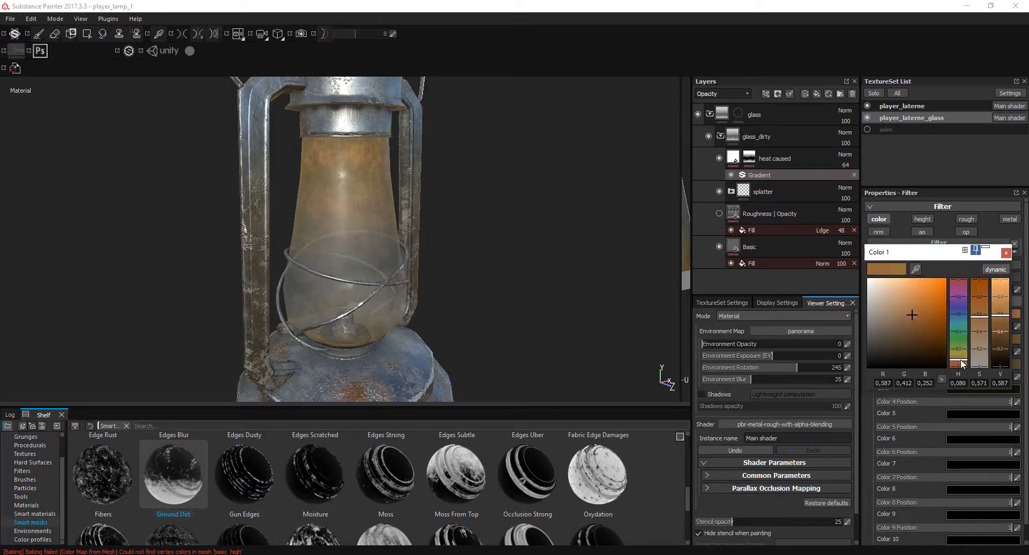
{"action": "left_click", "coordinate": [1010, 249]}
- Shift Color 2's hue redder, adjust its brightness, and add a fill layer in glass_dirty
{"action": "left_click_drag", "start_coordinate": [322, 259], "coordinate": [525, 296], "text": "alt"}
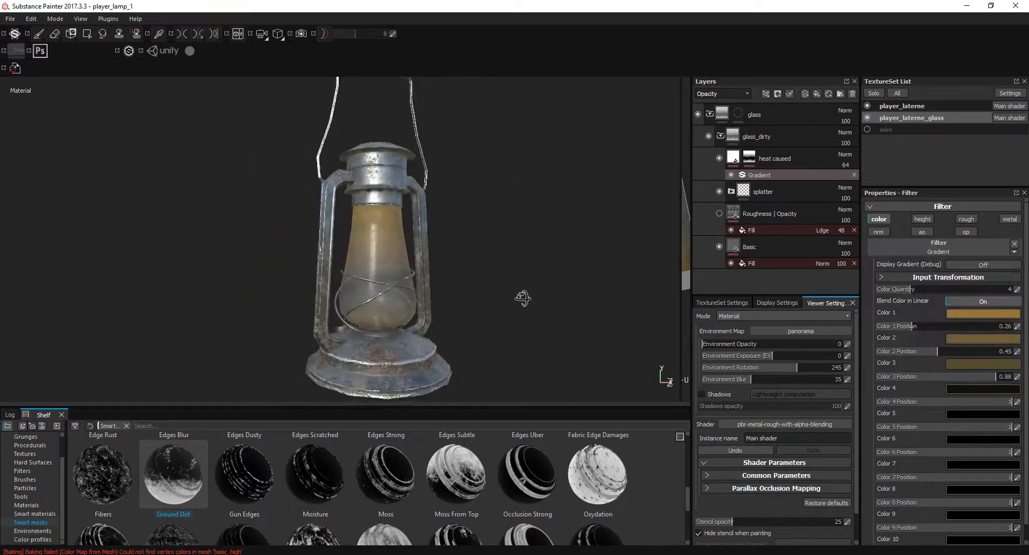
{"action": "left_click", "coordinate": [983, 312]}
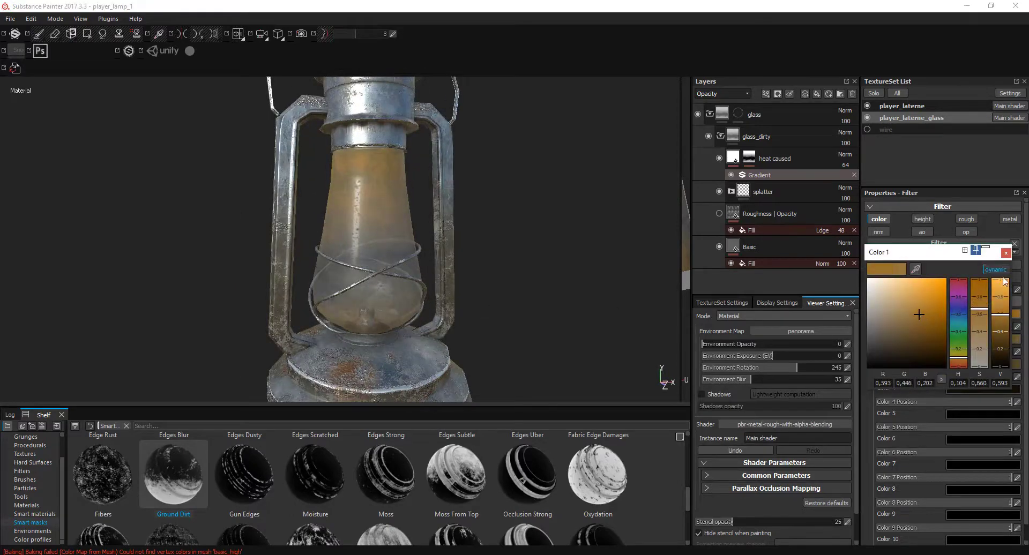
{"action": "left_click", "coordinate": [959, 337]}
{"action": "left_click_drag", "start_coordinate": [959, 388], "coordinate": [959, 390]}
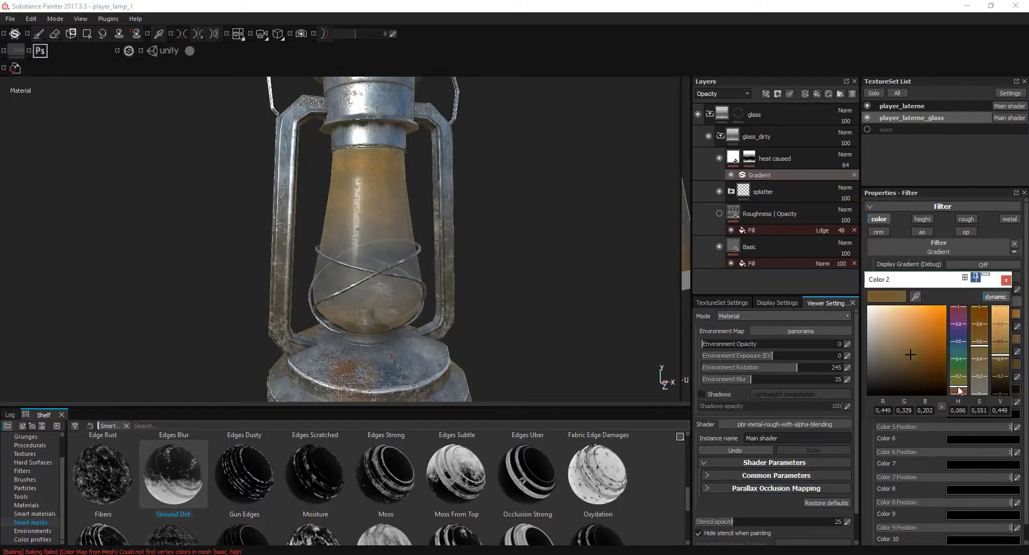
{"action": "left_click_drag", "start_coordinate": [1006, 356], "coordinate": [1001, 356]}
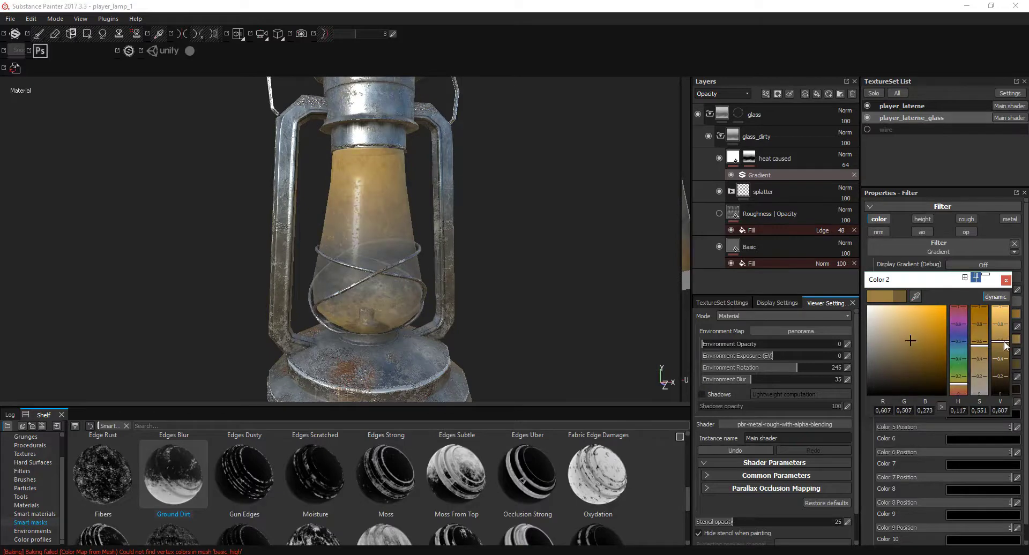
{"action": "scroll", "coordinate": [544, 273], "scroll_direction": "up", "scroll_amount": 3}
{"action": "left_click_drag", "start_coordinate": [425, 225], "coordinate": [409, 298], "text": "alt"}
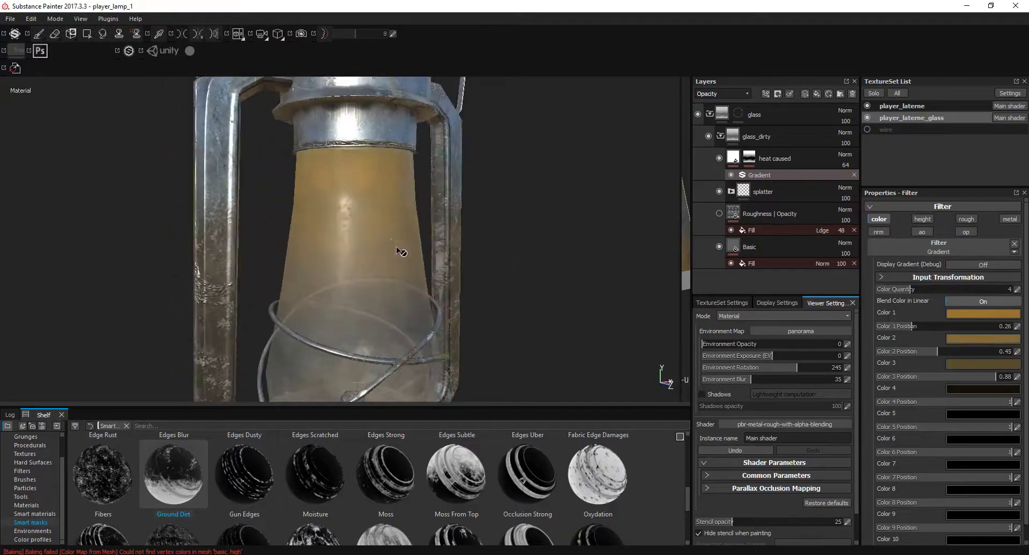
{"action": "right_click_drag", "start_coordinate": [409, 298], "coordinate": [482, 300], "text": "shift"}
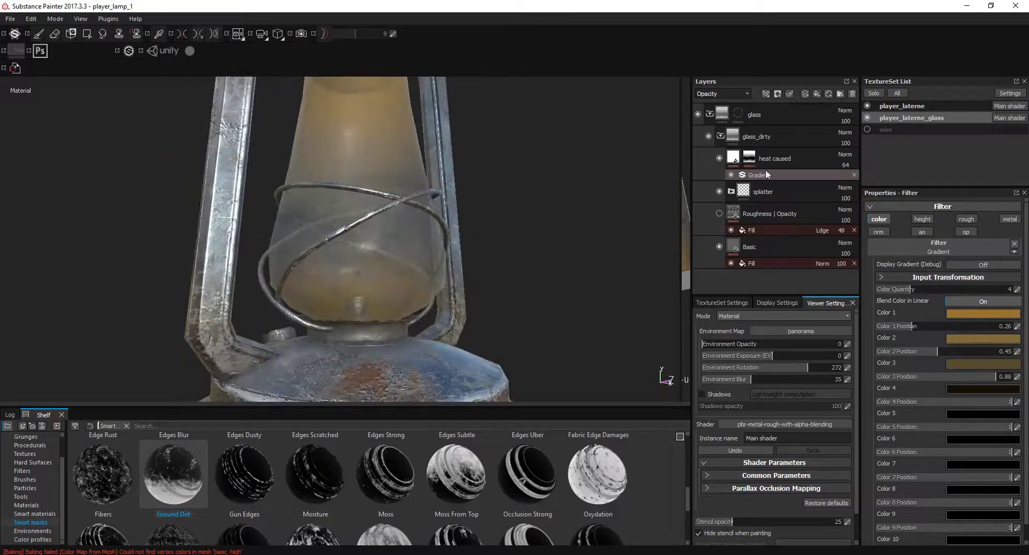
{"action": "left_click", "coordinate": [817, 94]}
{"action": "type", "text": "dirt gradient"}
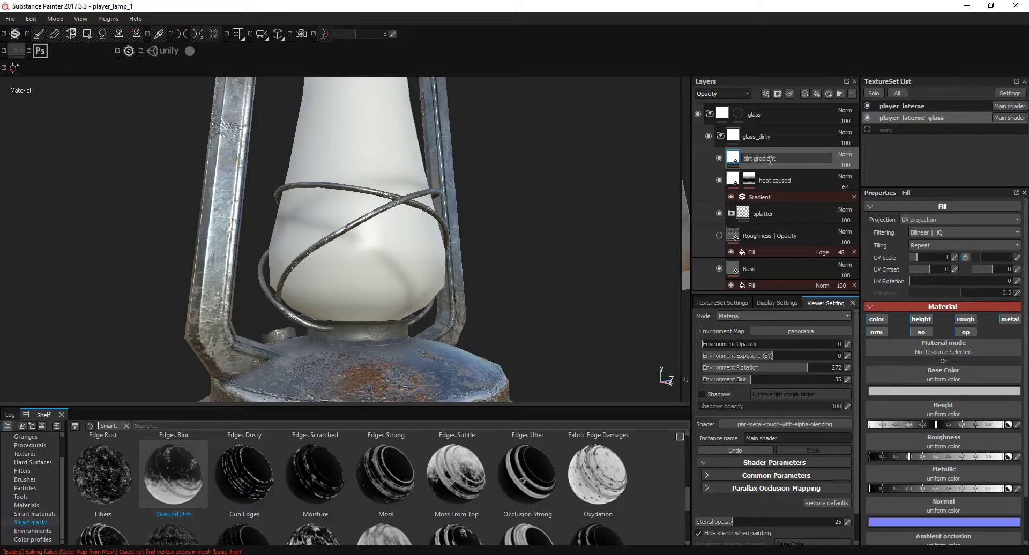
- Keep the 'dirt gradient' name and rename heat caused to 'heat caused gradient'
{"action": "left_click", "coordinate": [793, 181]}
{"action": "double_click", "coordinate": [805, 186]}
{"action": "type", "text": "gradienz"}
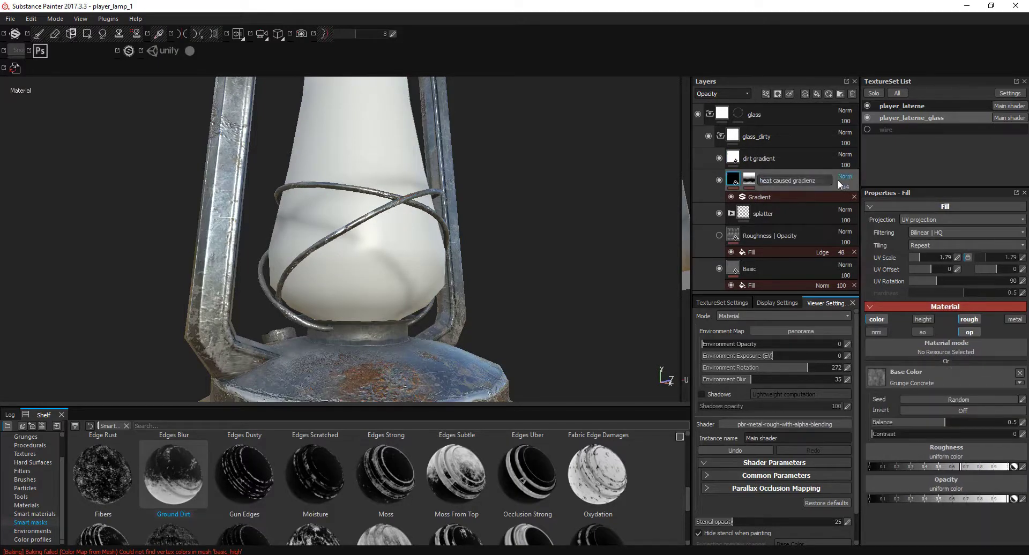
{"action": "key", "text": "BackSpace"}
{"action": "type", "text": "t"}
{"action": "key", "text": "Return"}
{"action": "key", "text": "Up"}
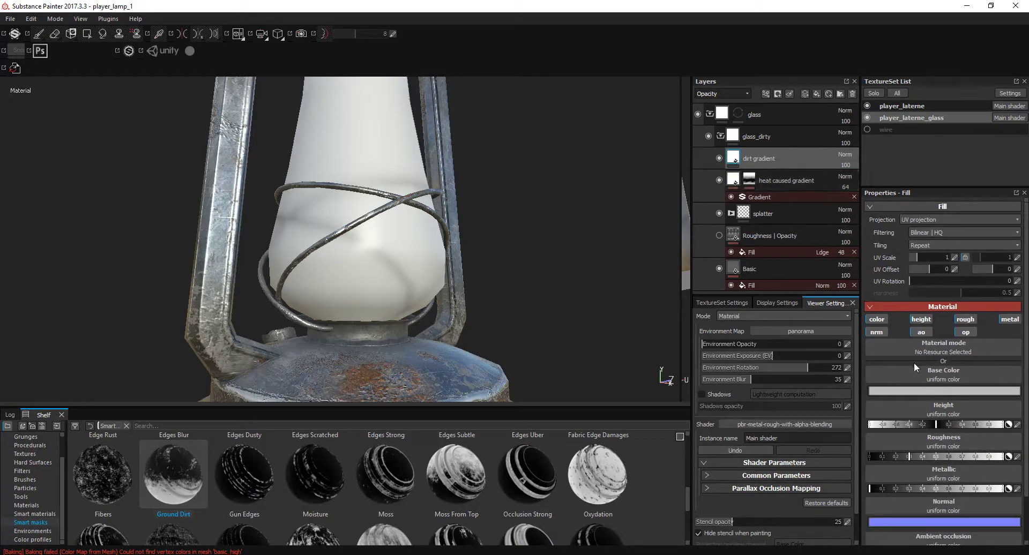
- Disable height, metallic, normal and AO channels; set roughness about 0.85, opacity about 0.9
{"action": "left_click", "coordinate": [877, 333]}
{"action": "left_click", "coordinate": [921, 332]}
{"action": "left_click", "coordinate": [1010, 320]}
{"action": "left_click", "coordinate": [921, 320]}
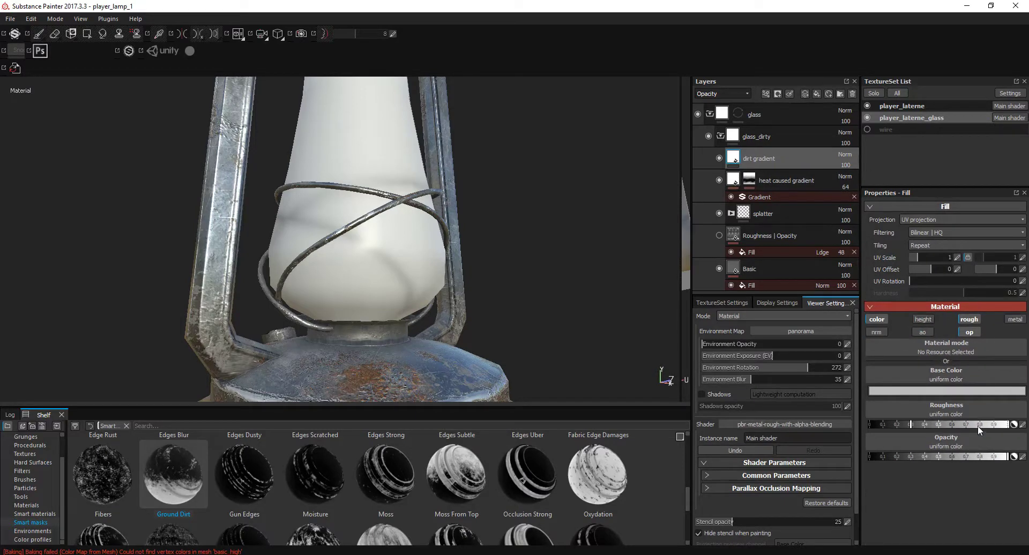
{"action": "left_click", "coordinate": [979, 425]}
{"action": "left_click", "coordinate": [979, 457]}
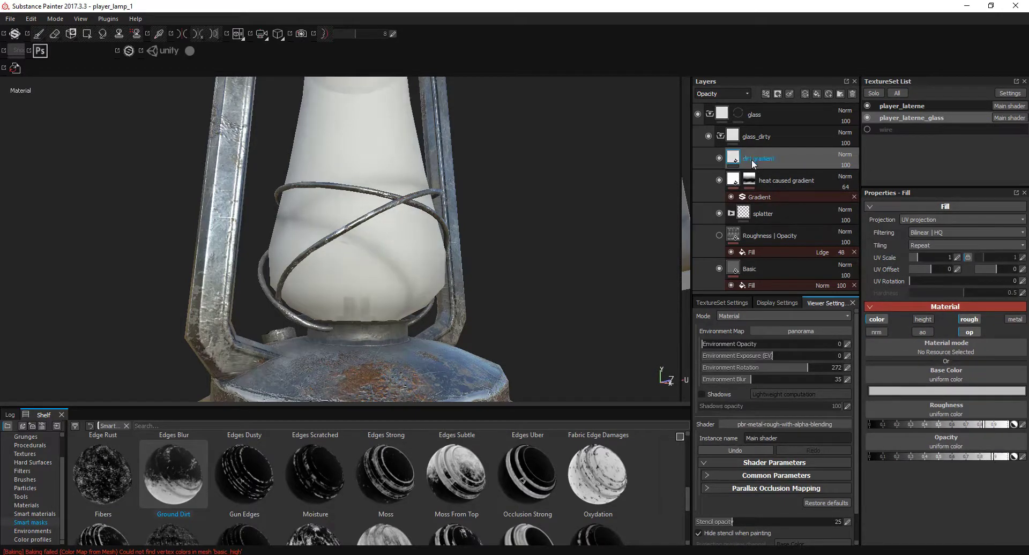
- Use Grunge Dirt Scratched as base colour with tri-planar projection at scale about 2
{"action": "left_click", "coordinate": [947, 381]}
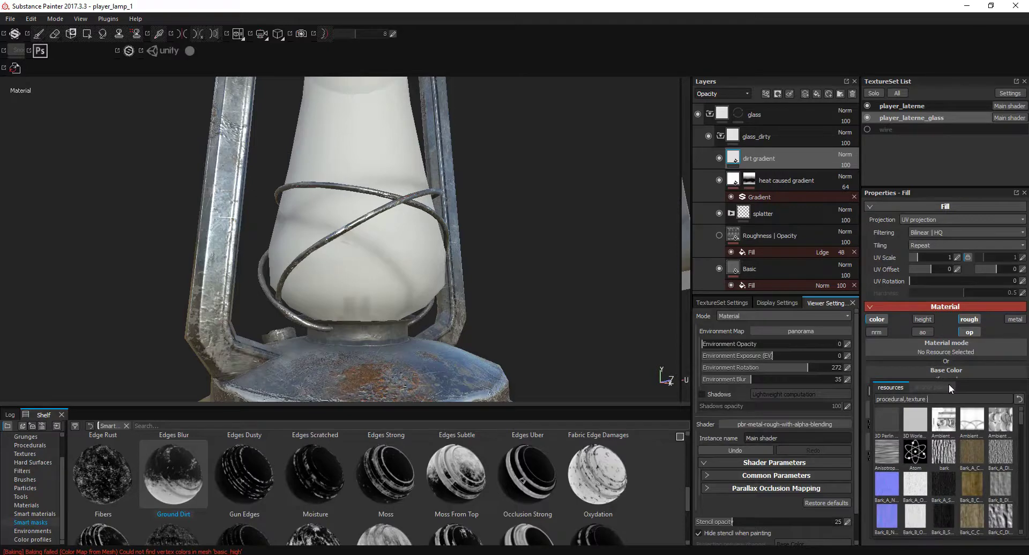
{"action": "type", "text": "dirt"}
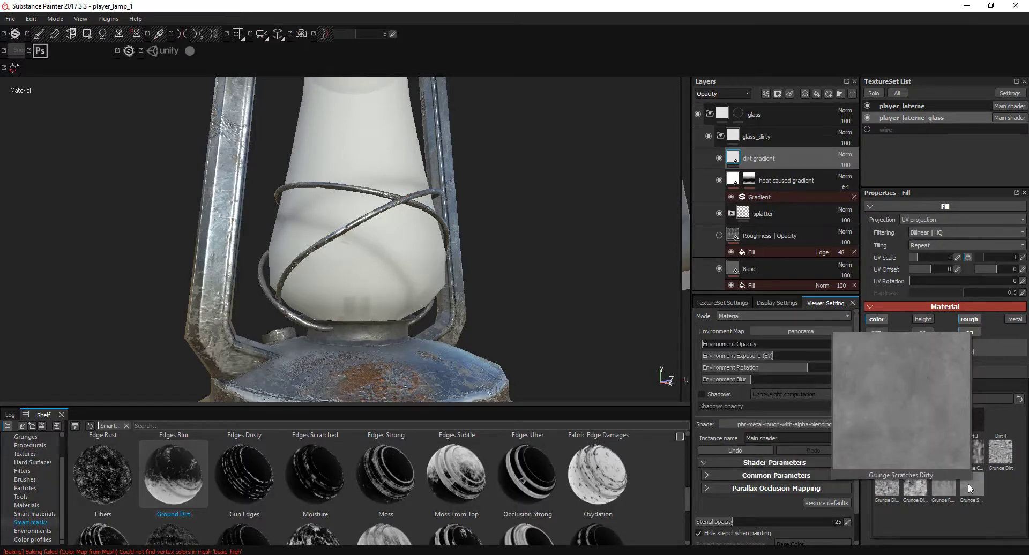
{"action": "left_click", "coordinate": [914, 488]}
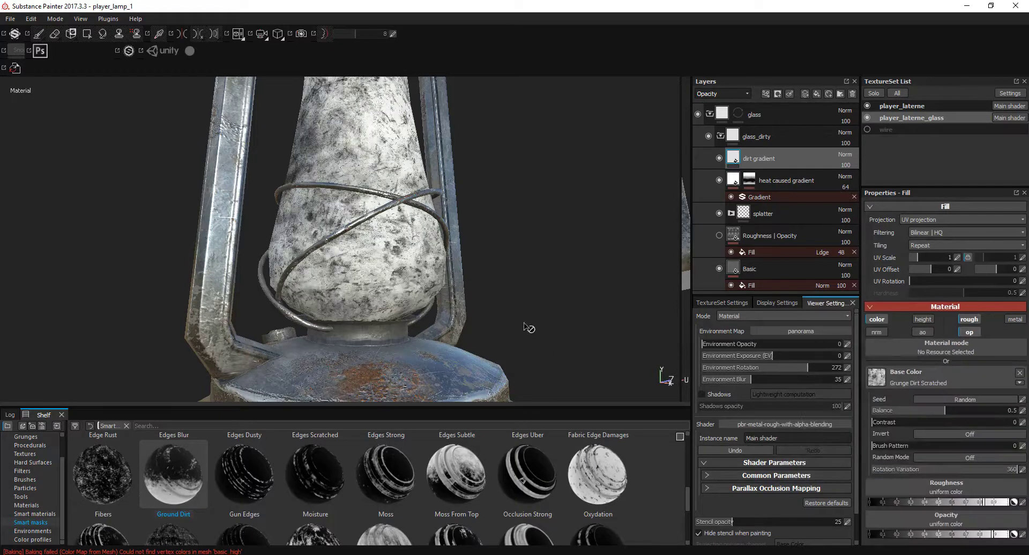
{"action": "left_click", "coordinate": [942, 219]}
{"action": "left_click", "coordinate": [928, 234]}
{"action": "left_click_drag", "start_coordinate": [917, 257], "coordinate": [925, 257]}
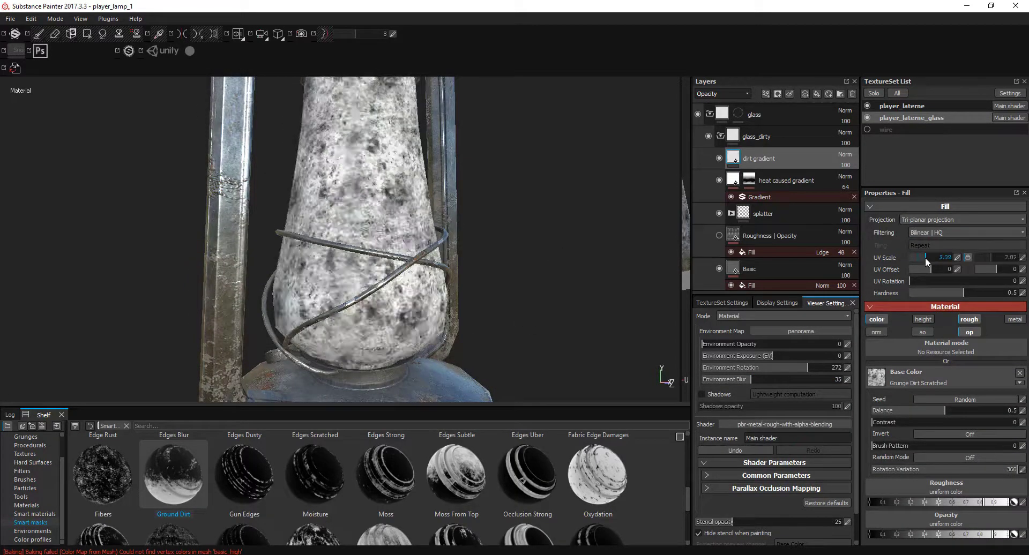
- Return the fill to UV projection with texture scale 0.58 and lower balance
{"action": "left_click_drag", "start_coordinate": [659, 260], "coordinate": [619, 268], "text": "alt"}
{"action": "right_click_drag", "start_coordinate": [620, 268], "coordinate": [493, 290], "text": "shift"}
{"action": "left_click", "coordinate": [934, 220]}
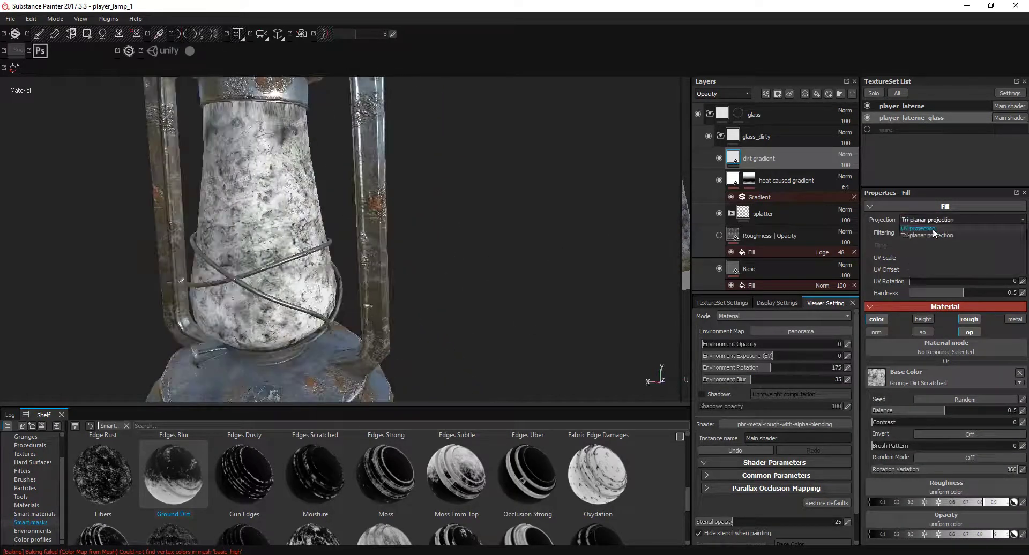
{"action": "left_click", "coordinate": [933, 229]}
{"action": "left_click_drag", "start_coordinate": [482, 241], "coordinate": [408, 241], "text": "alt"}
{"action": "right_click_drag", "start_coordinate": [407, 241], "coordinate": [525, 247], "text": "shift"}
{"action": "left_click_drag", "start_coordinate": [921, 257], "coordinate": [915, 255]}
{"action": "scroll", "coordinate": [391, 241], "scroll_direction": "up", "scroll_amount": 3}
{"action": "left_click_drag", "start_coordinate": [944, 410], "coordinate": [905, 408]}
- Replace the base colour with the Fractal sum 1 procedural
{"action": "left_click", "coordinate": [30, 445]}
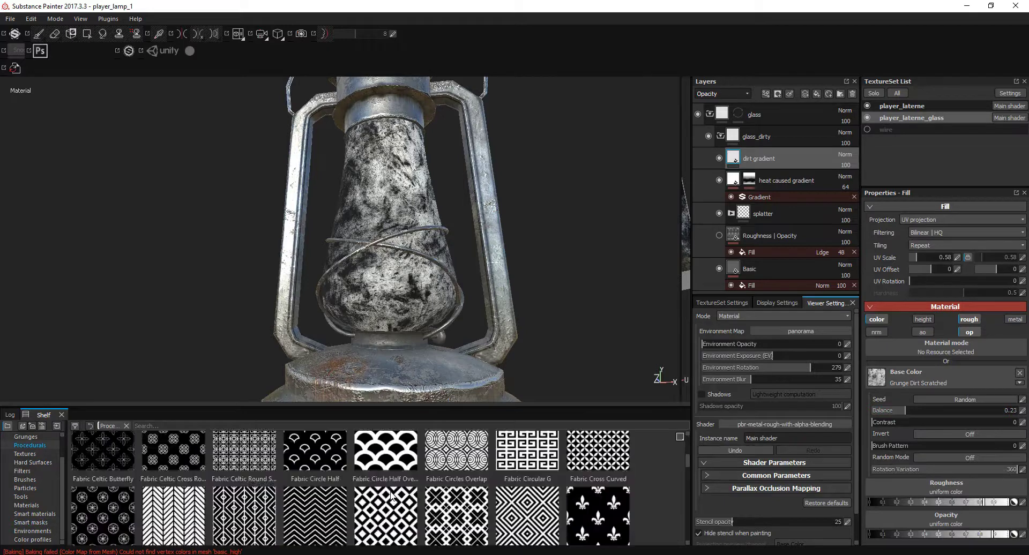
{"action": "scroll", "coordinate": [391, 496], "scroll_direction": "down", "scroll_amount": 5}
{"action": "scroll", "coordinate": [179, 501], "scroll_direction": "down", "scroll_amount": 5}
{"action": "left_click_drag", "start_coordinate": [538, 442], "coordinate": [962, 387]}
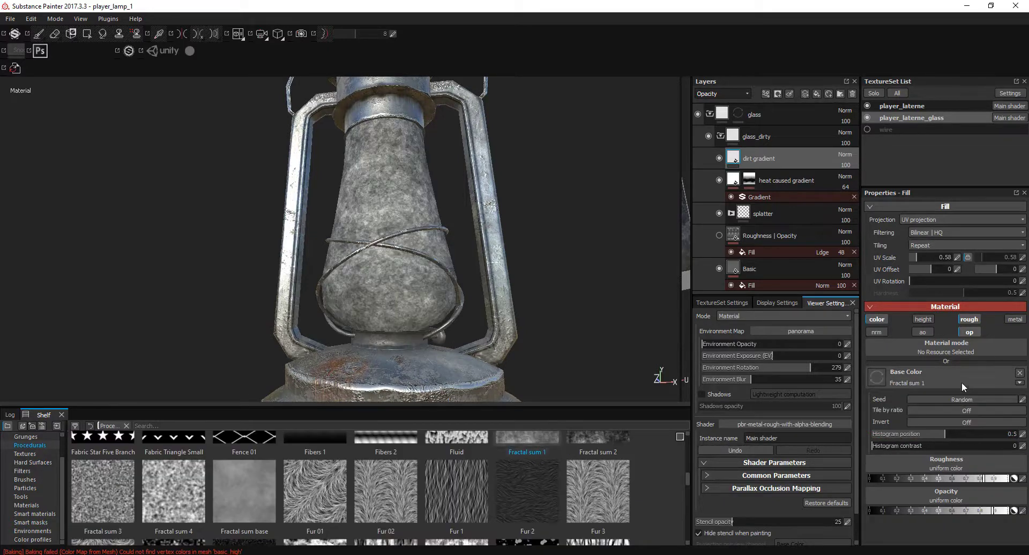
- Add a Gradient filter to the dirt gradient layer
{"action": "right_click", "coordinate": [769, 160]}
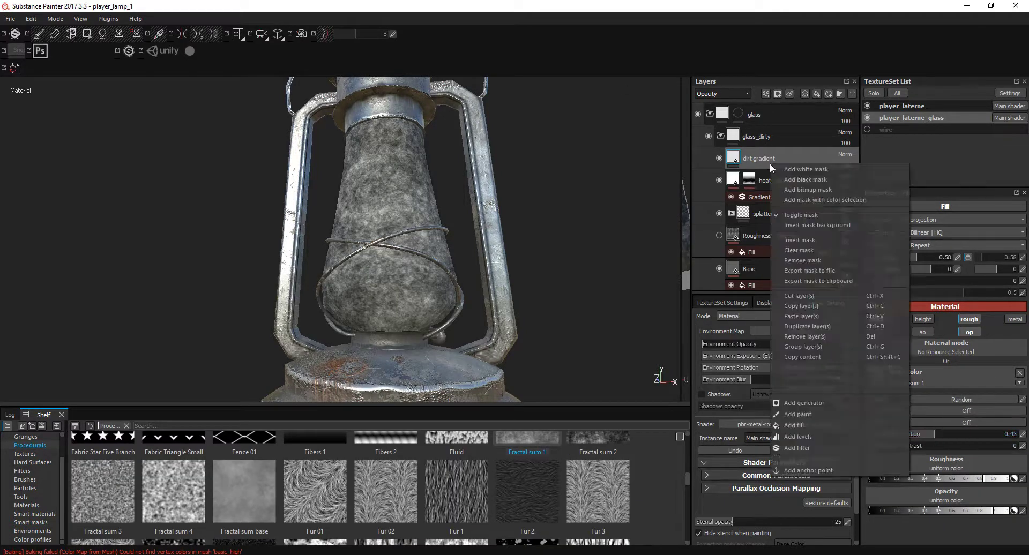
{"action": "left_click", "coordinate": [819, 446]}
{"action": "left_click", "coordinate": [940, 259]}
{"action": "left_click", "coordinate": [894, 291]}
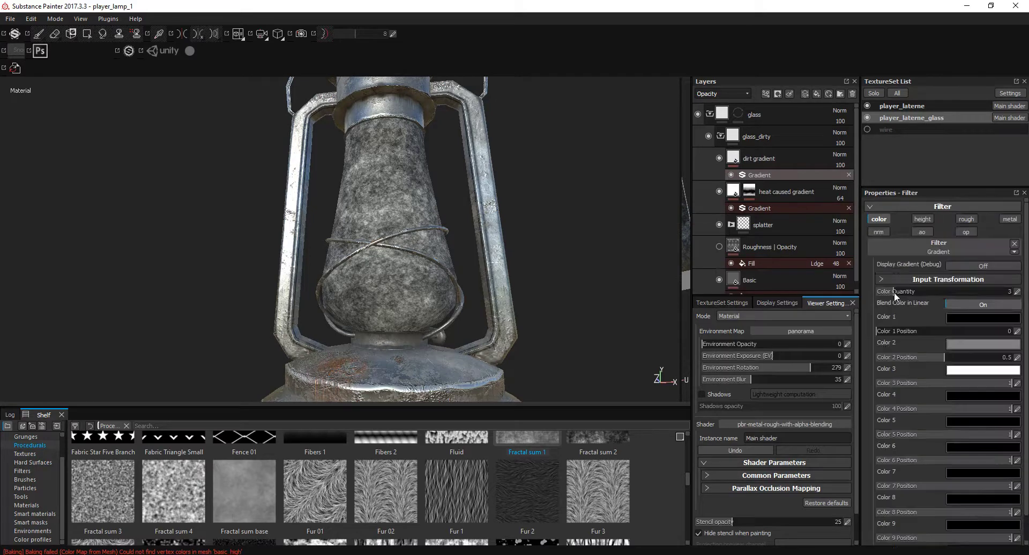
- Set the gradient's first colour to a dark teal
{"action": "left_click", "coordinate": [976, 316]}
{"action": "left_click", "coordinate": [979, 339]}
{"action": "left_click_drag", "start_coordinate": [960, 344], "coordinate": [959, 327]}
{"action": "left_click", "coordinate": [1000, 345]}
{"action": "left_click", "coordinate": [885, 356]}
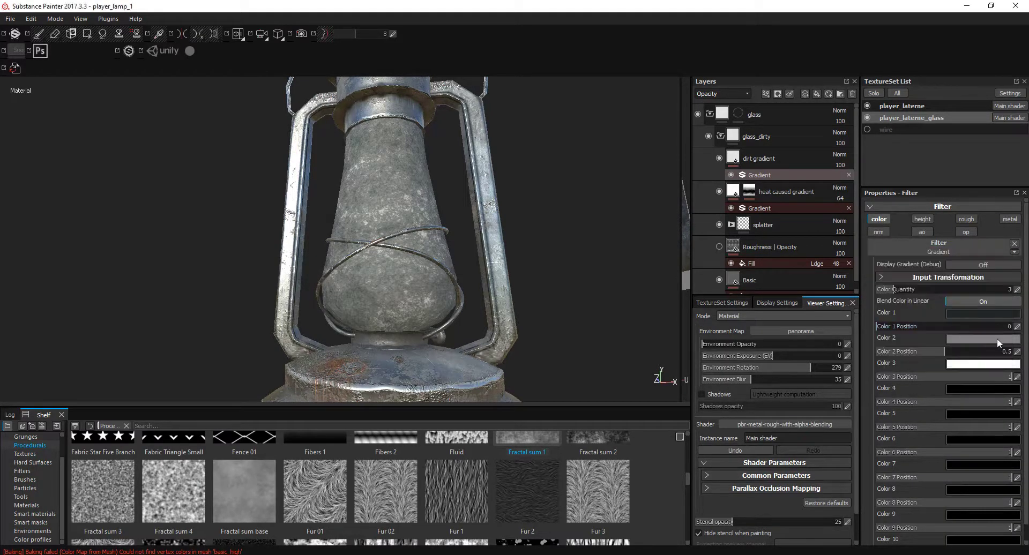
{"action": "left_click", "coordinate": [982, 338]}
{"action": "left_click", "coordinate": [1004, 375]}
- Make the third colour dark teal and the second grey, then save the project
{"action": "left_click", "coordinate": [1002, 364]}
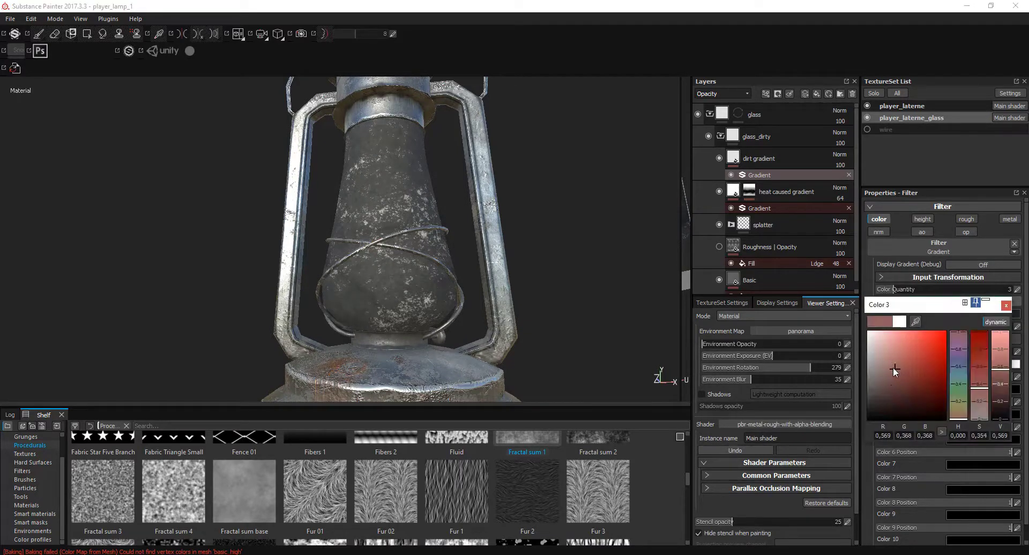
{"action": "left_click", "coordinate": [891, 387]}
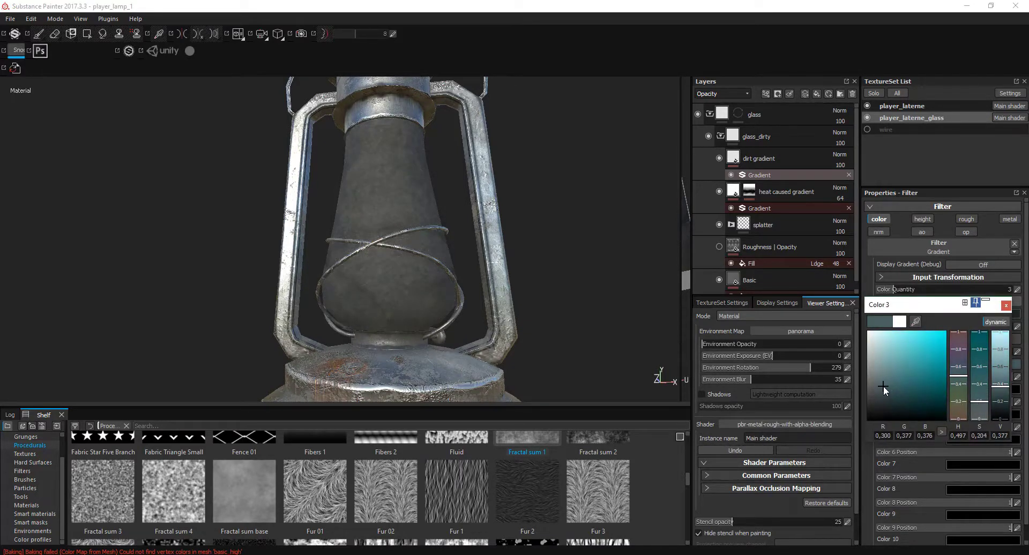
{"action": "left_click", "coordinate": [1006, 305]}
{"action": "left_click", "coordinate": [982, 338]}
{"action": "left_click", "coordinate": [873, 360]}
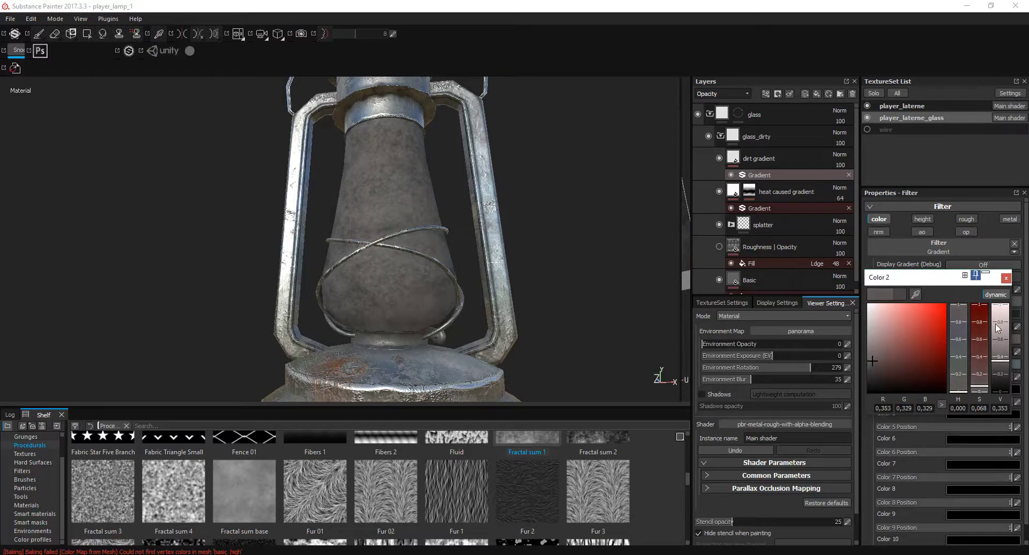
{"action": "scroll", "coordinate": [482, 241], "scroll_direction": "up", "scroll_amount": 5}
{"action": "left_click", "coordinate": [736, 160]}
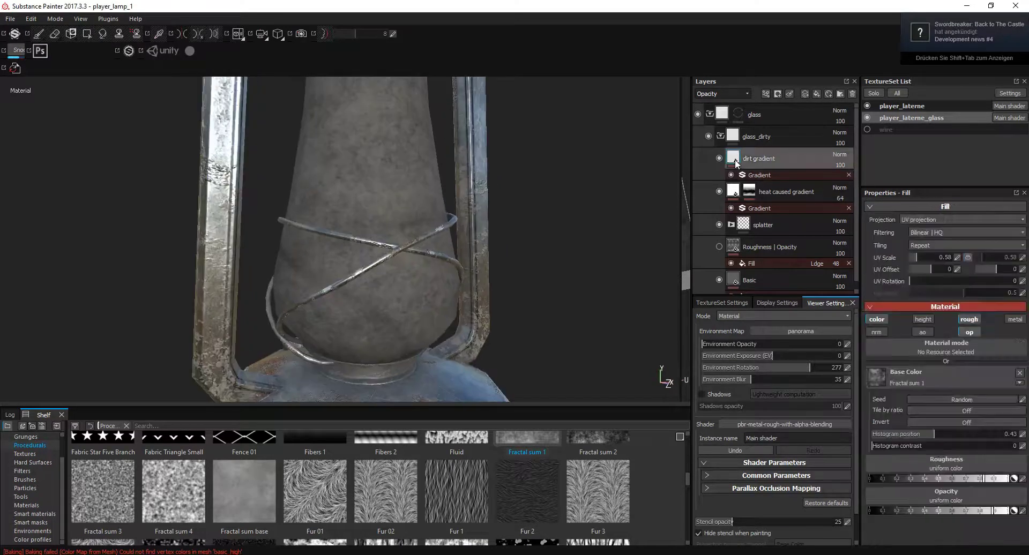
{"action": "key", "text": "ctrl+s"}
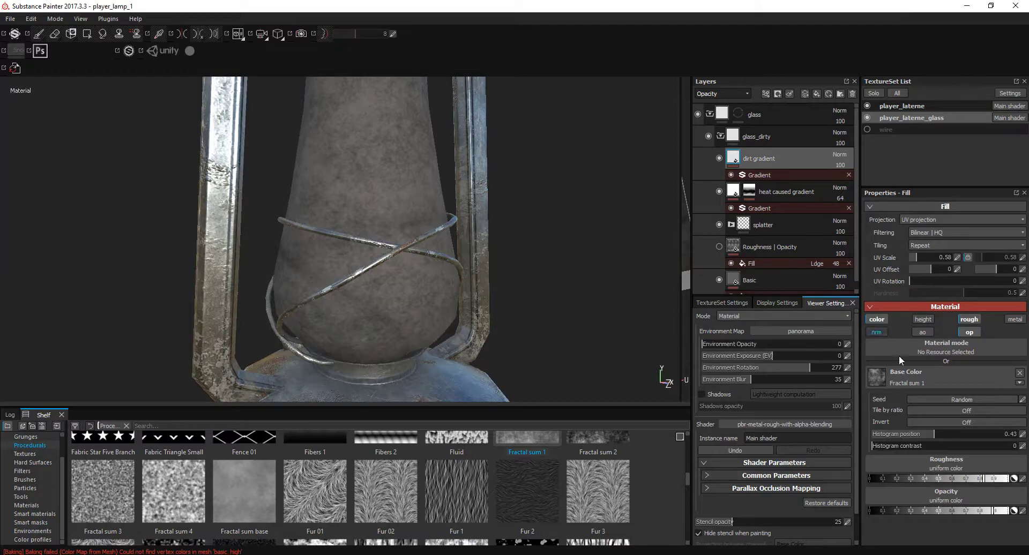
- Add a black mask to dirt gradient and drop the Rust Ground smart mask onto it
{"action": "right_click", "coordinate": [791, 158]}
{"action": "left_click", "coordinate": [820, 172]}
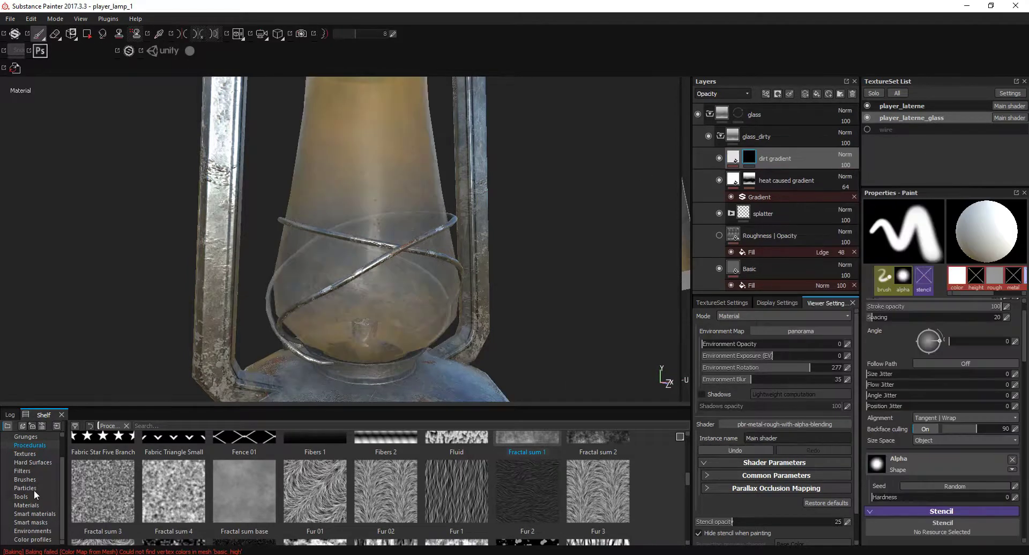
{"action": "left_click", "coordinate": [33, 521]}
{"action": "scroll", "coordinate": [300, 495], "scroll_direction": "down", "scroll_amount": 2}
{"action": "scroll", "coordinate": [304, 494], "scroll_direction": "down", "scroll_amount": 3}
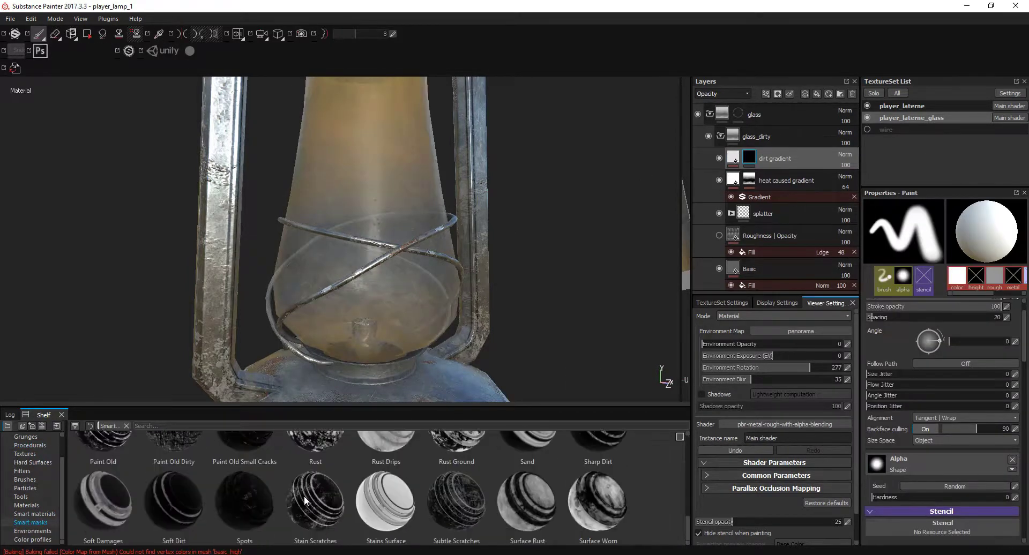
{"action": "scroll", "coordinate": [304, 496], "scroll_direction": "up", "scroll_amount": 2}
{"action": "scroll", "coordinate": [304, 496], "scroll_direction": "up", "scroll_amount": 2}
{"action": "scroll", "coordinate": [304, 496], "scroll_direction": "up", "scroll_amount": 2}
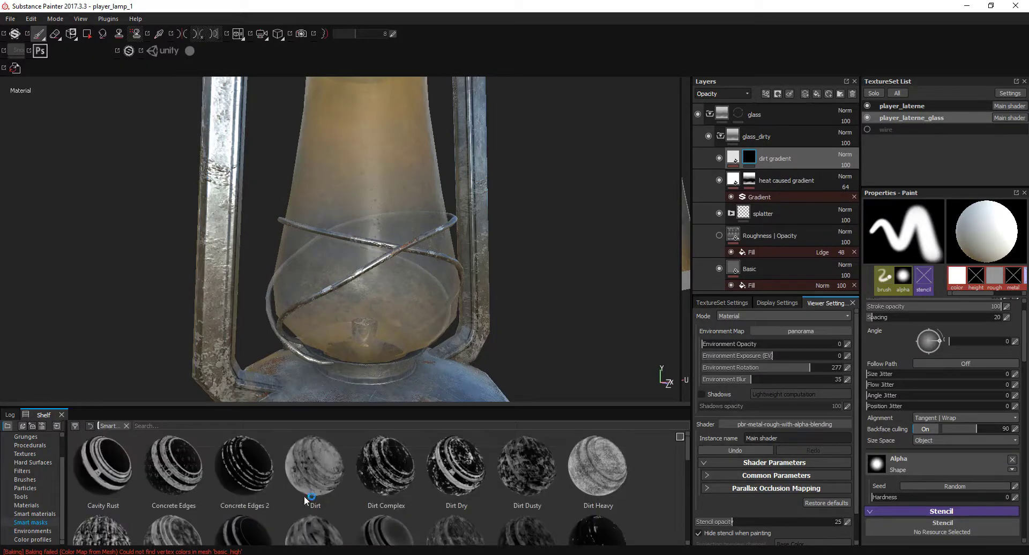
{"action": "left_click", "coordinate": [699, 459]}
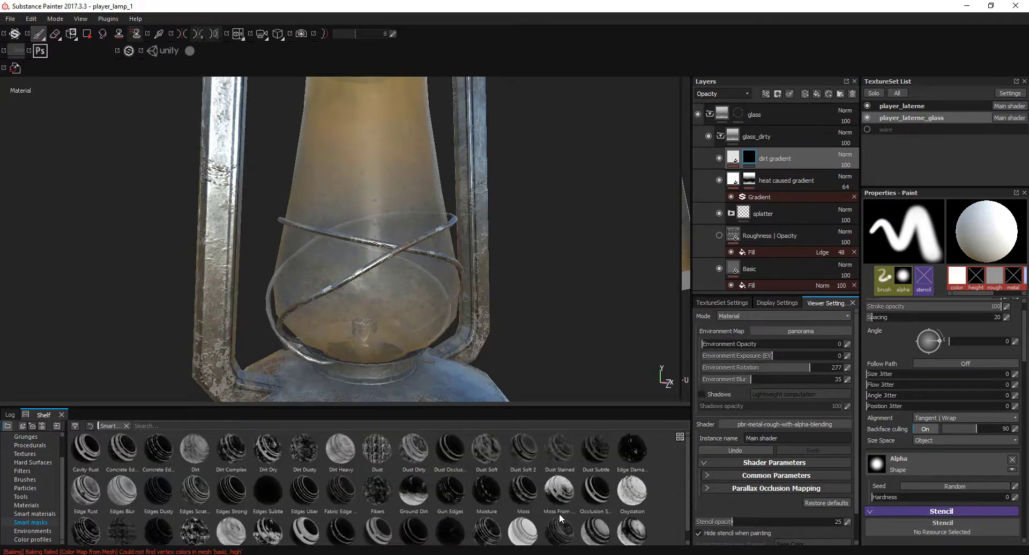
{"action": "scroll", "coordinate": [559, 518], "scroll_direction": "down", "scroll_amount": 1}
{"action": "left_click_drag", "start_coordinate": [267, 523], "coordinate": [798, 167]}
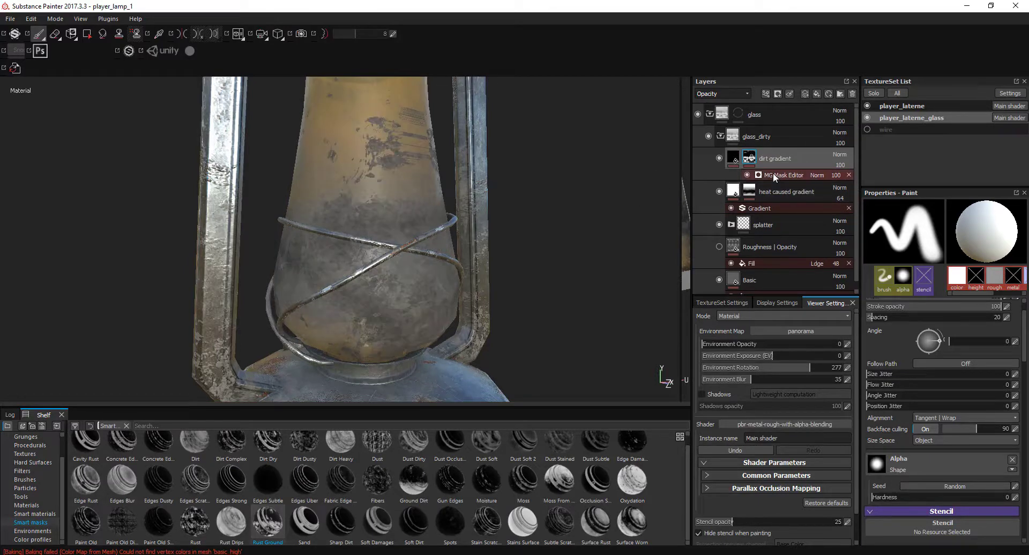
- View the mask on its own and set its Texture 2 blending to Subtract
{"action": "left_click", "coordinate": [774, 176]}
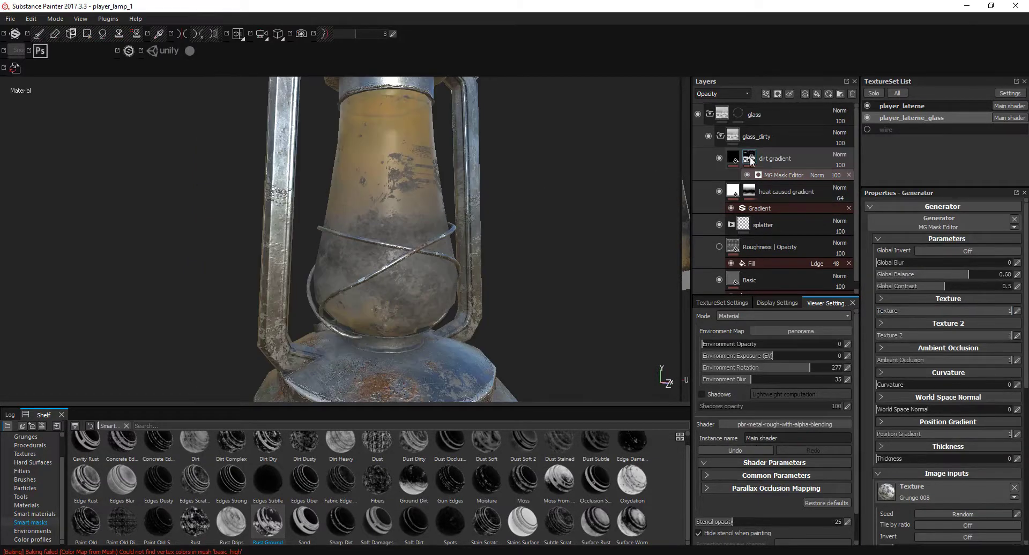
{"action": "left_click", "coordinate": [748, 158], "text": "alt"}
{"action": "left_click", "coordinate": [780, 176]}
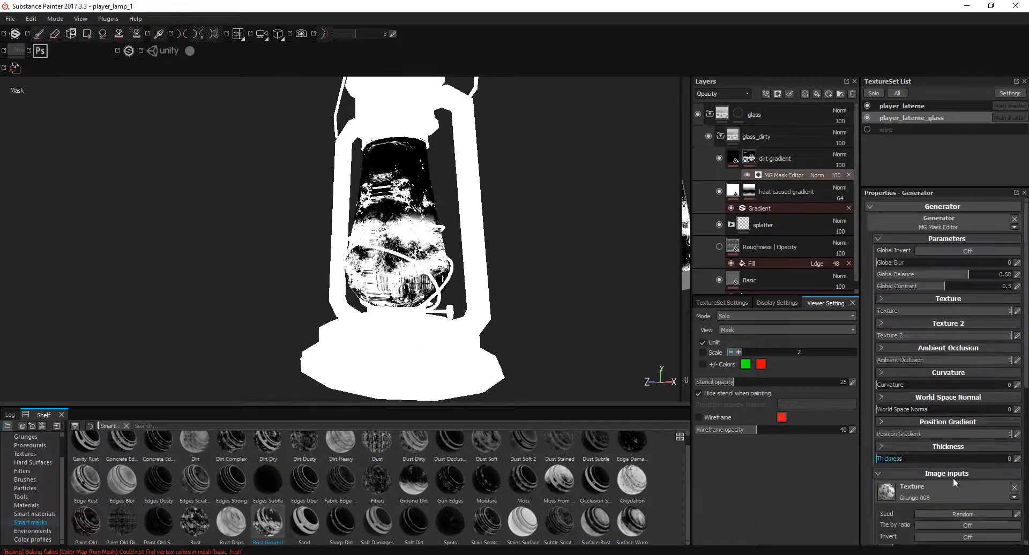
{"action": "left_click", "coordinate": [948, 323]}
{"action": "left_click", "coordinate": [974, 347]}
{"action": "left_click", "coordinate": [979, 318]}
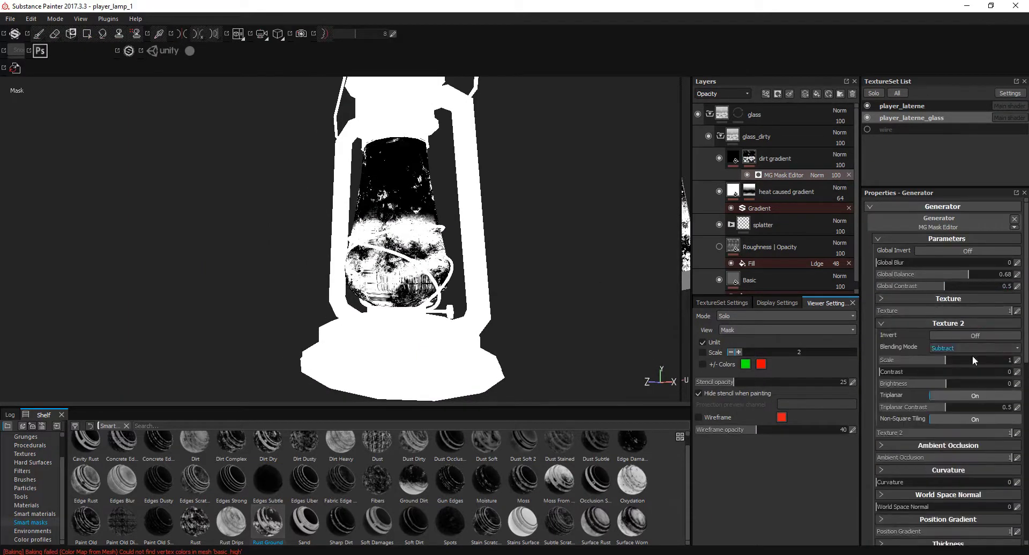
{"action": "scroll", "coordinate": [608, 361], "scroll_direction": "up", "scroll_amount": 3}
{"action": "left_click", "coordinate": [948, 323]}
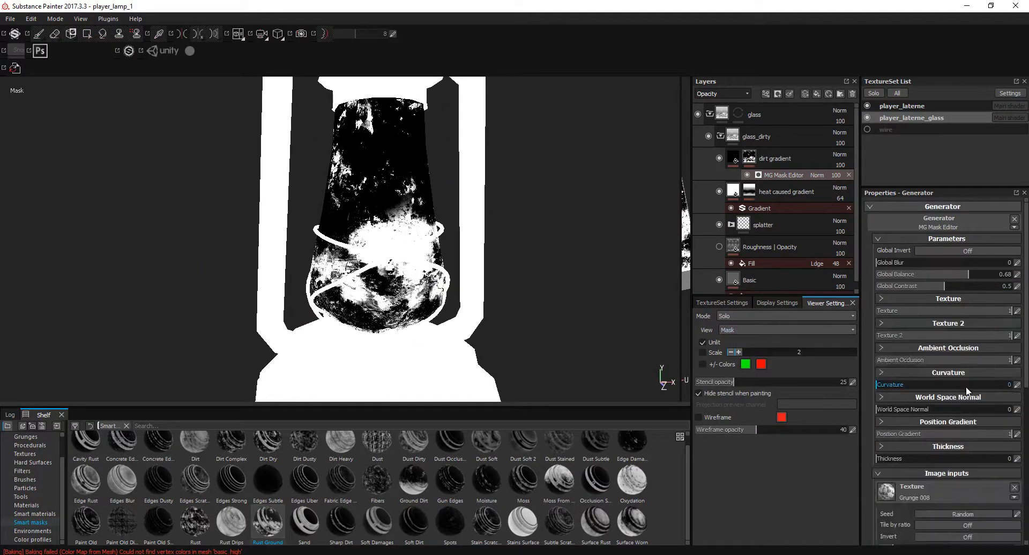
{"action": "scroll", "coordinate": [973, 490], "scroll_direction": "down", "scroll_amount": 3}
- Replace the Rust Ground mask with Ground Dirt on dirt gradient and view the mask alone
{"action": "left_click", "coordinate": [849, 175]}
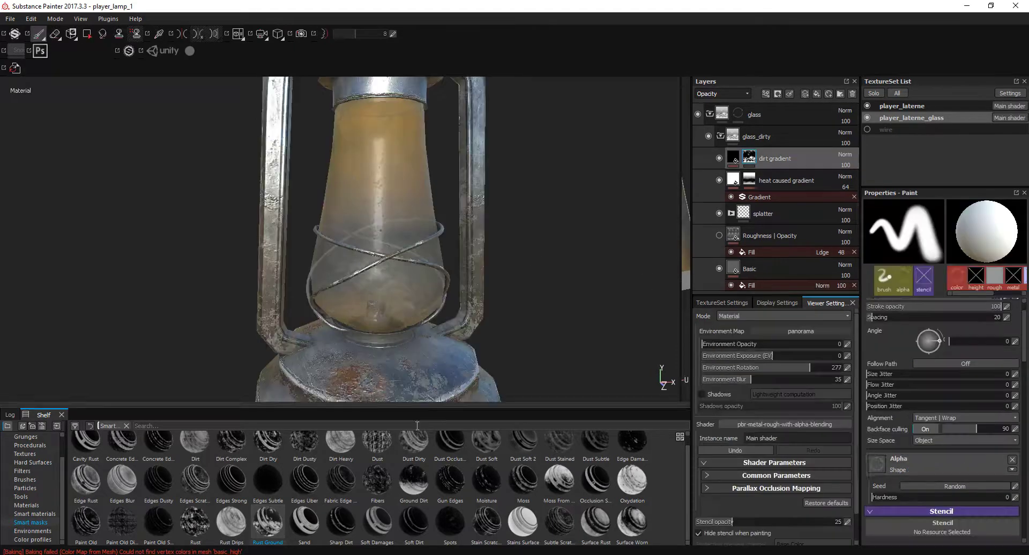
{"action": "left_click_drag", "start_coordinate": [414, 480], "coordinate": [795, 175]}
{"action": "left_click", "coordinate": [781, 178]}
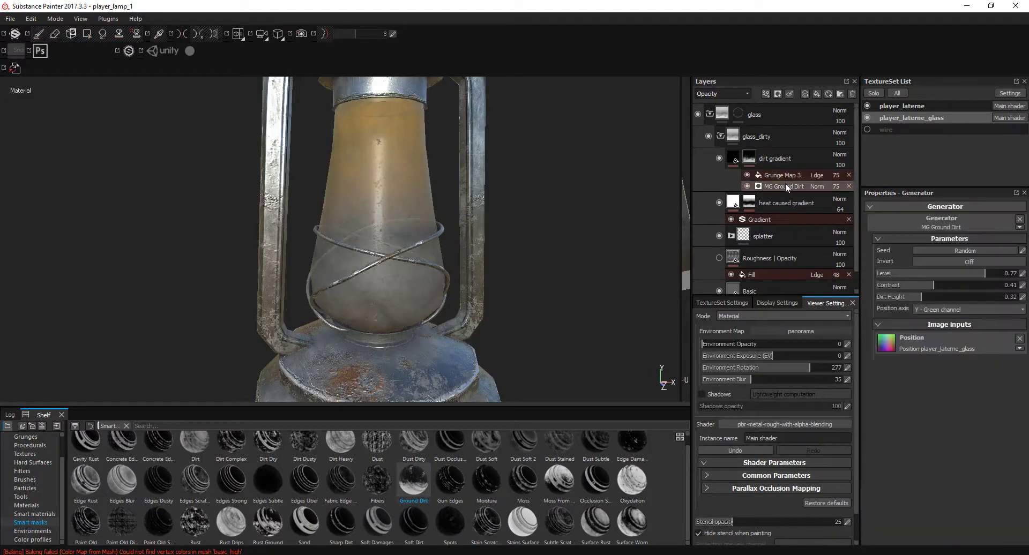
{"action": "left_click_drag", "start_coordinate": [611, 289], "coordinate": [517, 294], "text": "alt"}
{"action": "key", "text": "c"}
- Set MG Ground Dirt's level to 0.62 and dirt height to 0.28
{"action": "left_click", "coordinate": [783, 186]}
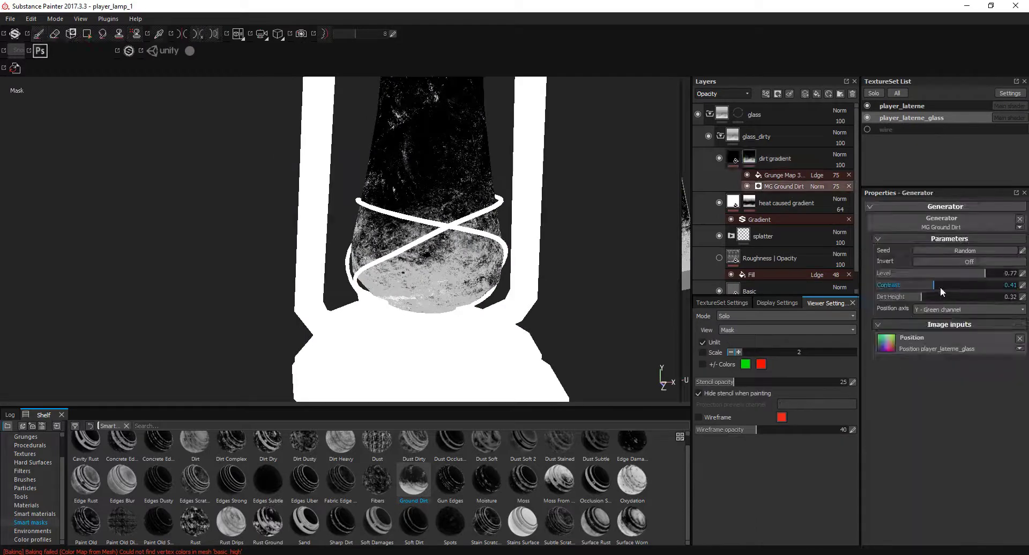
{"action": "left_click_drag", "start_coordinate": [920, 297], "coordinate": [910, 296]}
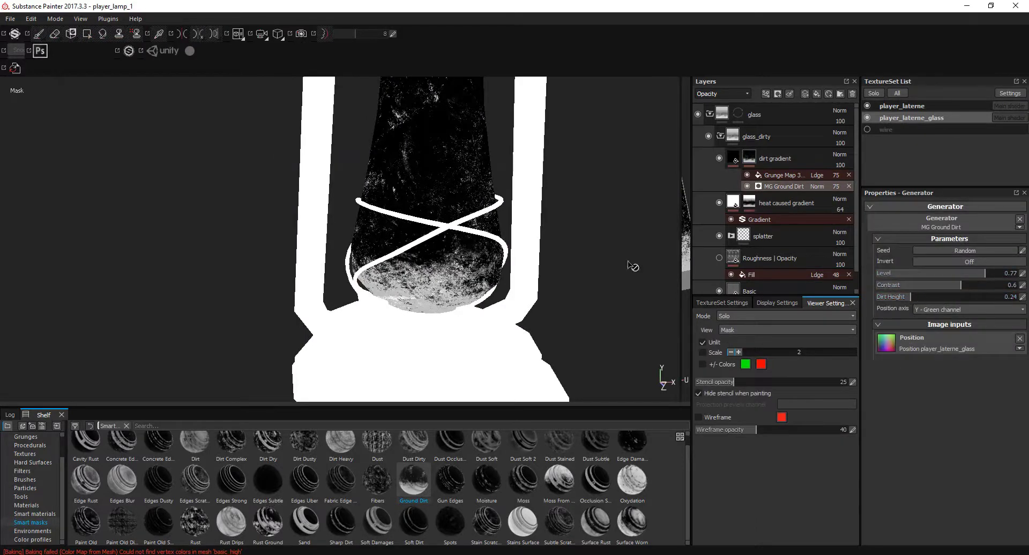
{"action": "scroll", "coordinate": [567, 264], "scroll_direction": "down", "scroll_amount": 3}
{"action": "mouse_move", "coordinate": [981, 275]}
{"action": "left_mouse_down"}
{"action": "mouse_move", "coordinate": [963, 272]}
{"action": "mouse_move", "coordinate": [915, 294]}
{"action": "mouse_move", "coordinate": [956, 284]}
{"action": "left_mouse_up"}
{"action": "left_click", "coordinate": [954, 284]}
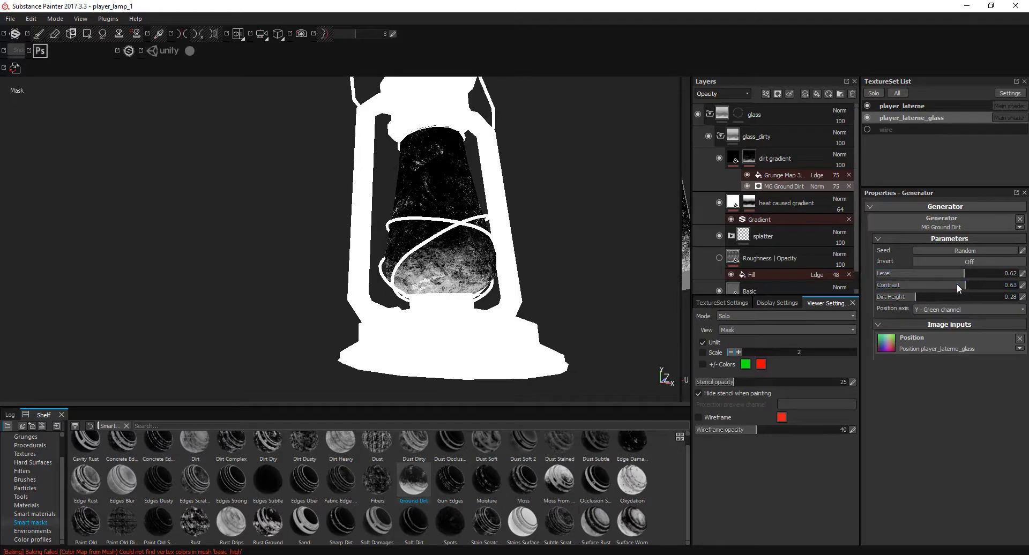
- Shrink the grunge map's UV scale to 0.58 and lower its balance to about 0.03
{"action": "left_click", "coordinate": [783, 175]}
{"action": "left_click_drag", "start_coordinate": [920, 253], "coordinate": [915, 255]}
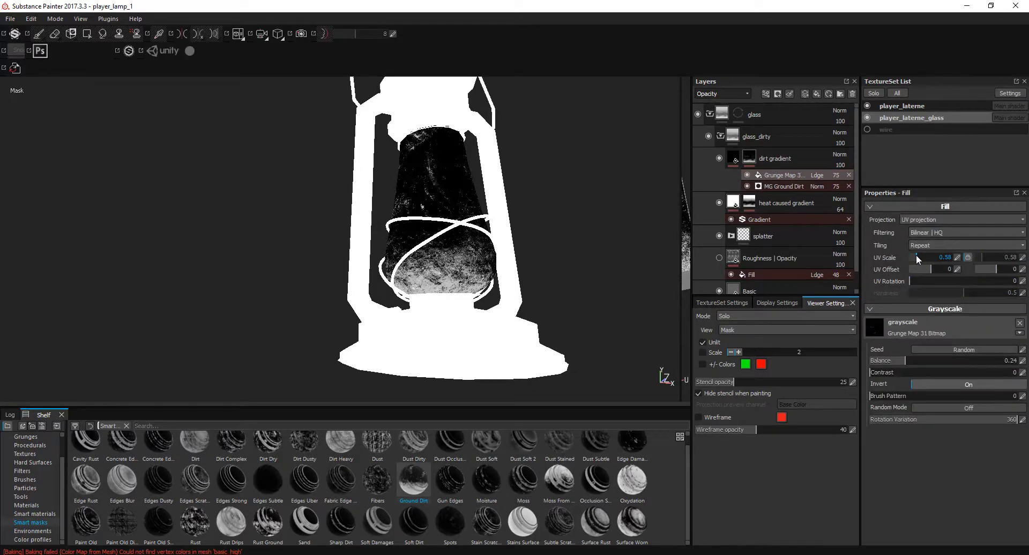
{"action": "left_click_drag", "start_coordinate": [569, 328], "coordinate": [455, 328], "text": "alt"}
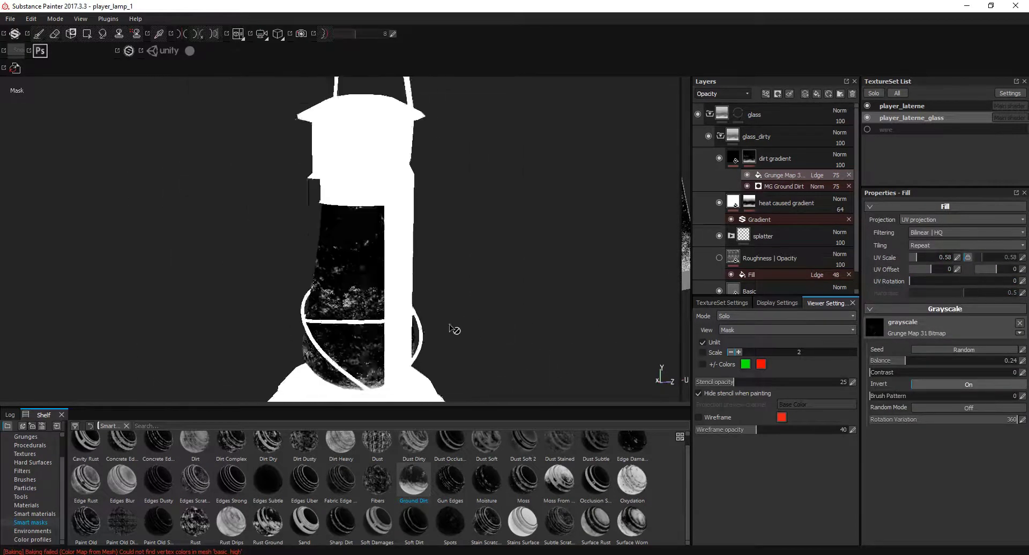
{"action": "left_click_drag", "start_coordinate": [906, 361], "coordinate": [874, 362]}
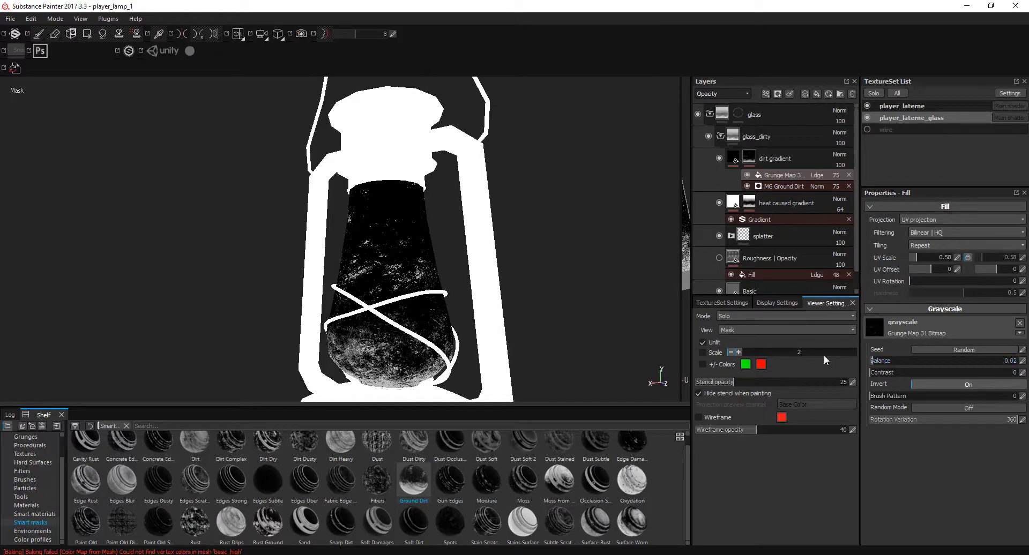
- Return to the full material view and set the dirt gradient layer opacity to 70
{"action": "left_click_drag", "start_coordinate": [515, 322], "coordinate": [450, 307], "text": "alt"}
{"action": "key", "text": "m"}
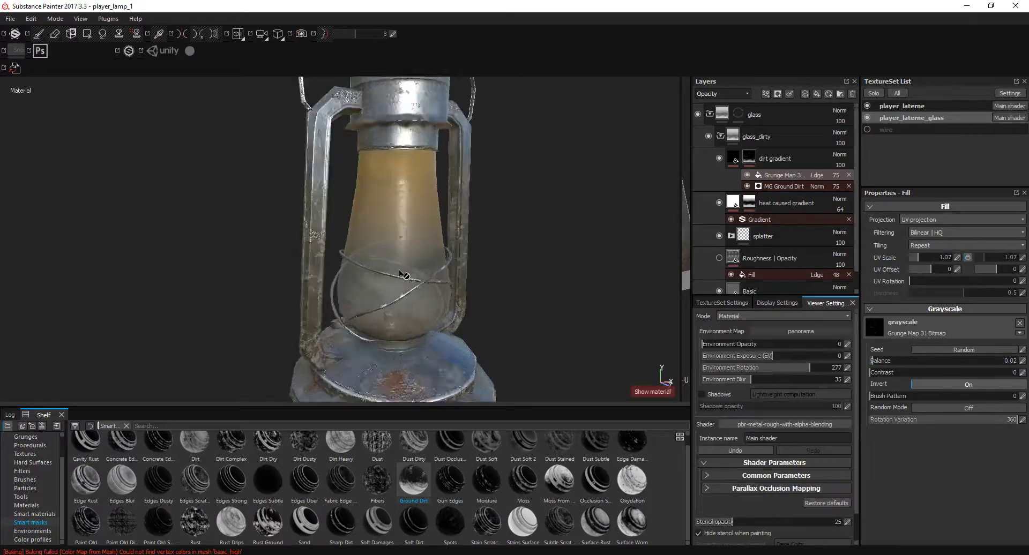
{"action": "left_click_drag", "start_coordinate": [455, 265], "coordinate": [502, 322], "text": "alt"}
{"action": "scroll", "coordinate": [571, 279], "scroll_direction": "down", "scroll_amount": 3}
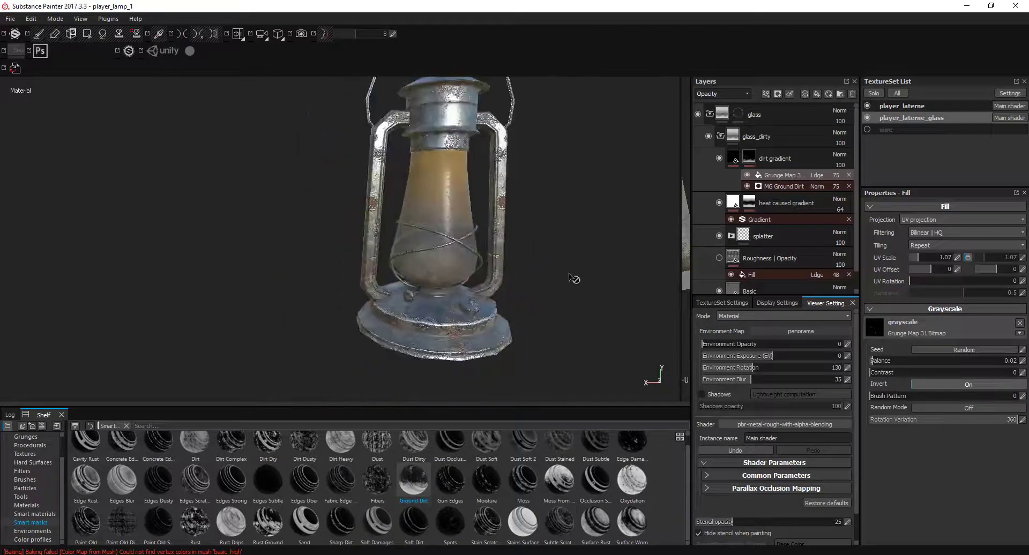
{"action": "scroll", "coordinate": [571, 280], "scroll_direction": "up", "scroll_amount": 3}
{"action": "left_click", "coordinate": [851, 175]}
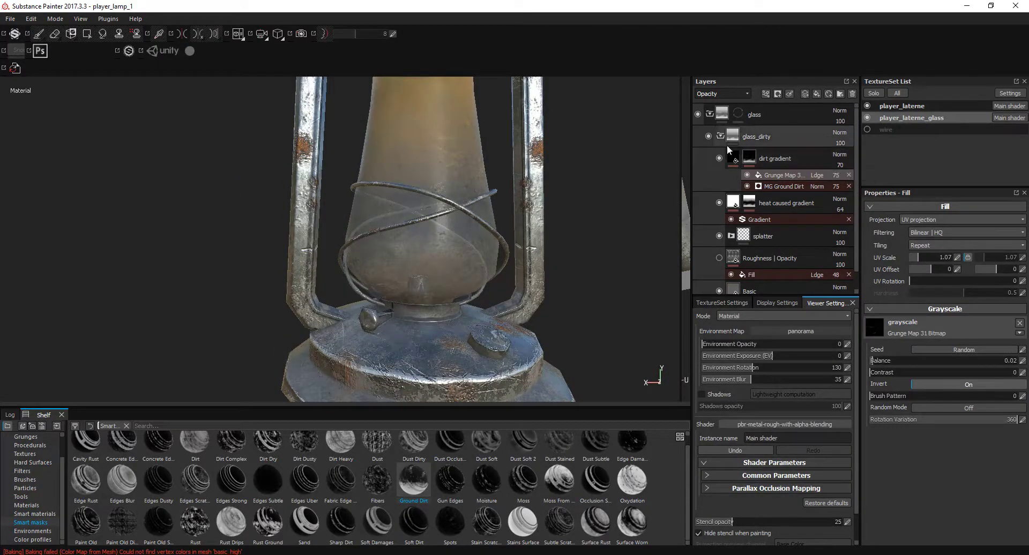
- Reopen the glass_dirty group's layers and inspect the Basic fill and splatter layers
{"action": "mouse_move", "coordinate": [548, 275]}
{"action": "left_mouse_down", "text": "alt"}
{"action": "mouse_move", "coordinate": [505, 212]}
{"action": "mouse_move", "coordinate": [544, 276]}
{"action": "mouse_move", "coordinate": [690, 193]}
{"action": "left_mouse_up", "text": "alt"}
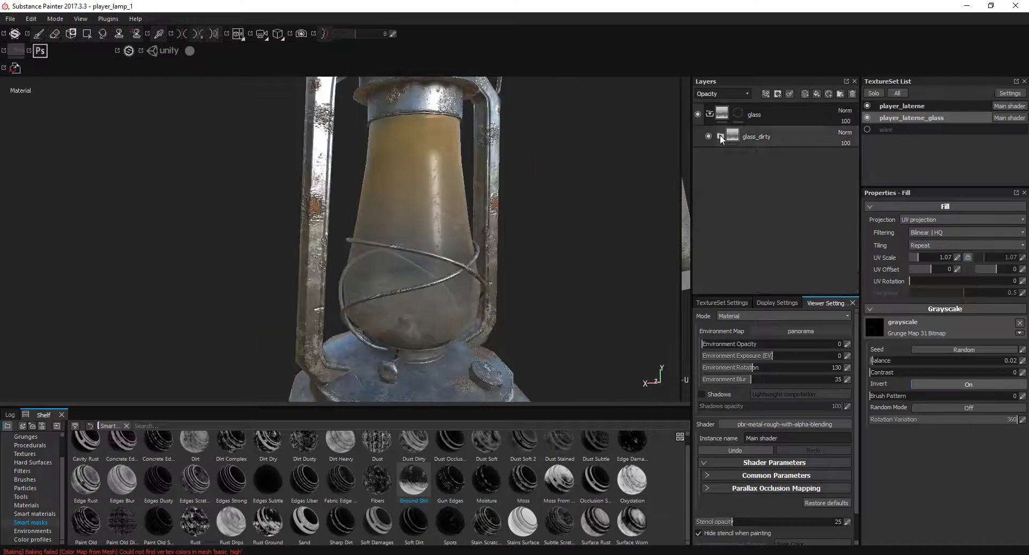
{"action": "scroll", "coordinate": [707, 214], "scroll_direction": "down", "scroll_amount": 1}
{"action": "left_click", "coordinate": [719, 239]}
{"action": "key", "text": "f"}
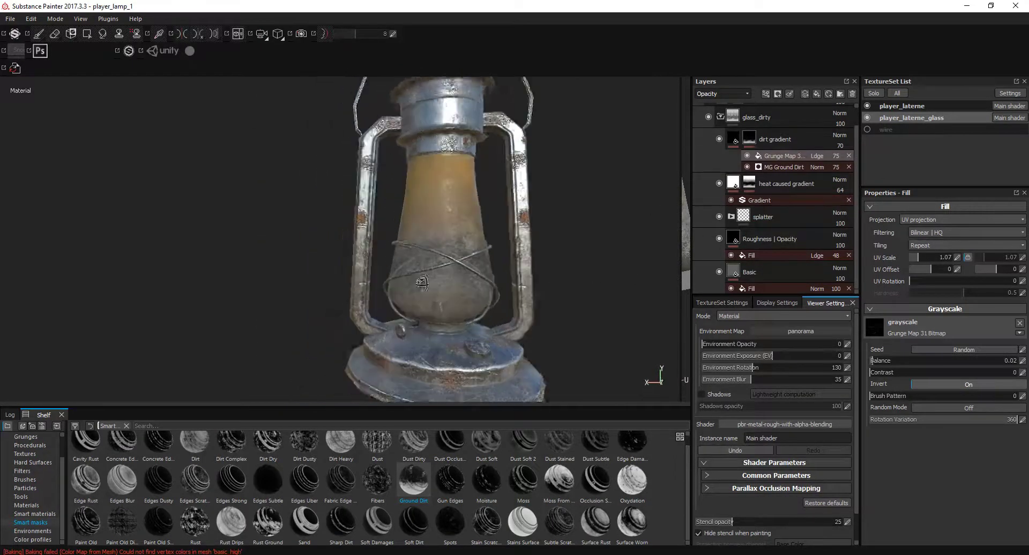
{"action": "left_click", "coordinate": [752, 288]}
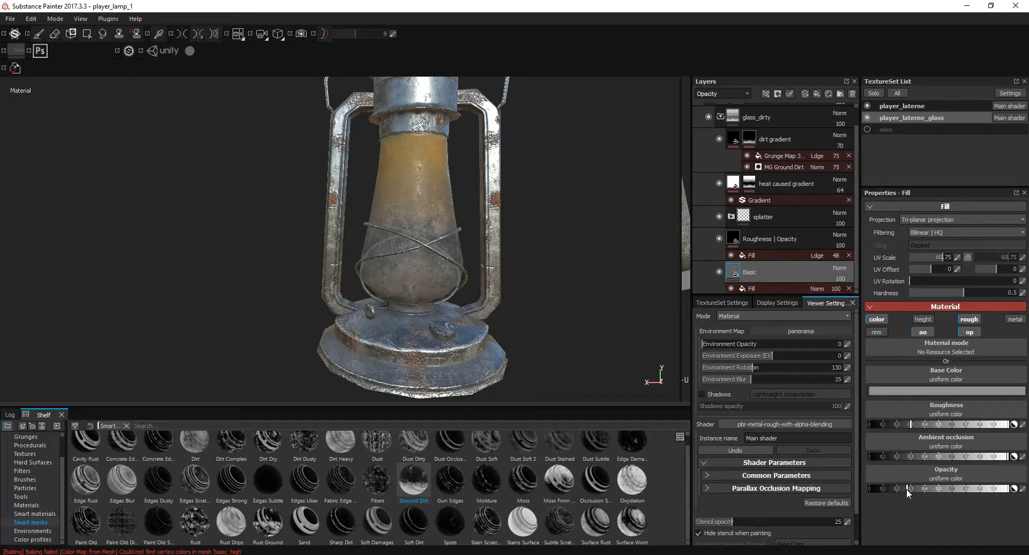
{"action": "left_click", "coordinate": [732, 217]}
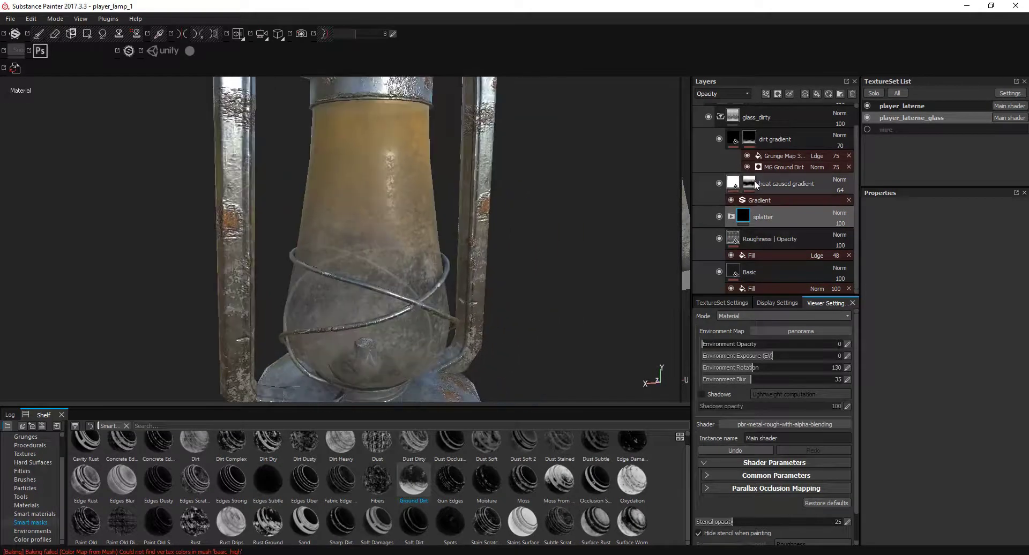
- Reduce the heat caused gradient's mask range to 0.28 and its opacity to 27
{"action": "left_click", "coordinate": [753, 180]}
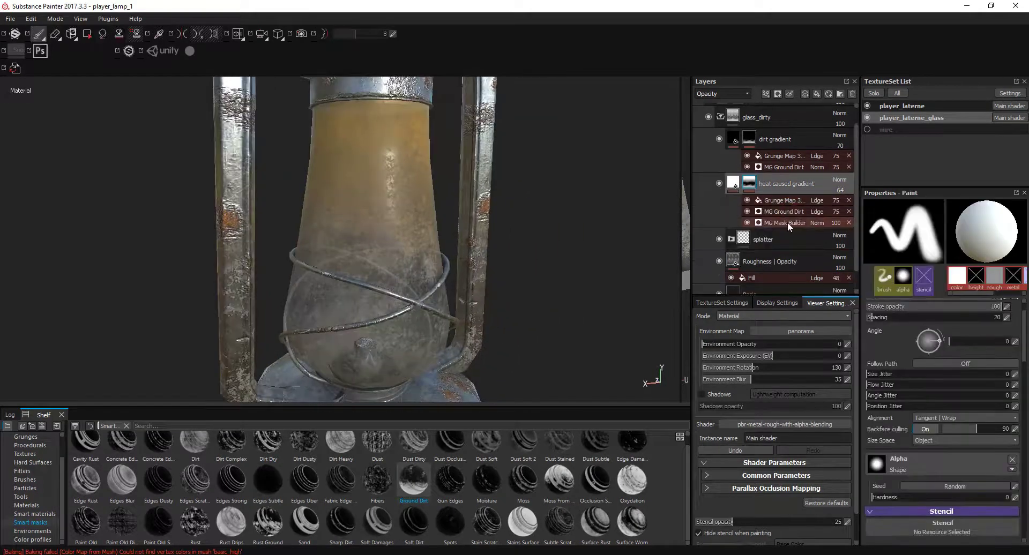
{"action": "left_click", "coordinate": [786, 222]}
{"action": "left_click_drag", "start_coordinate": [925, 424], "coordinate": [916, 423]}
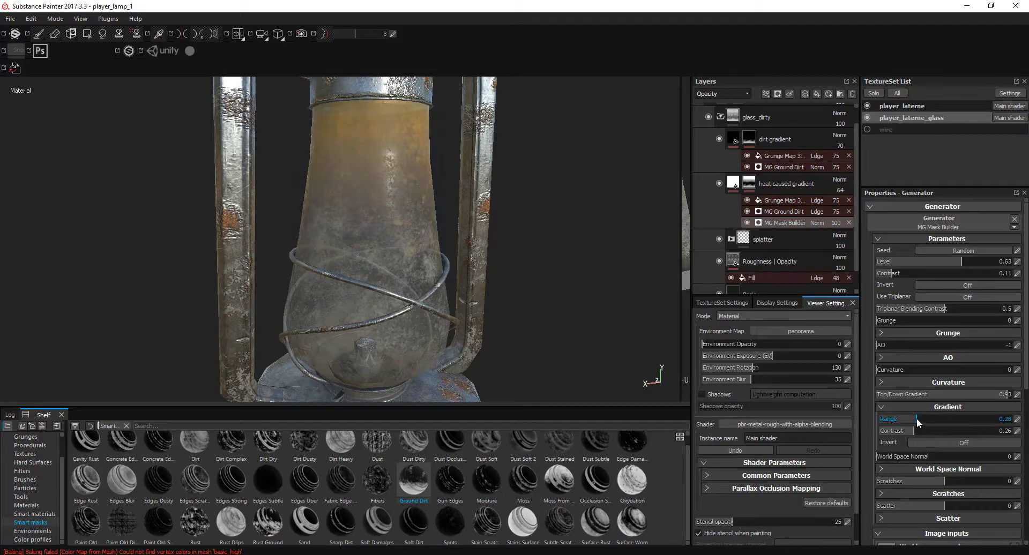
{"action": "key", "text": "f"}
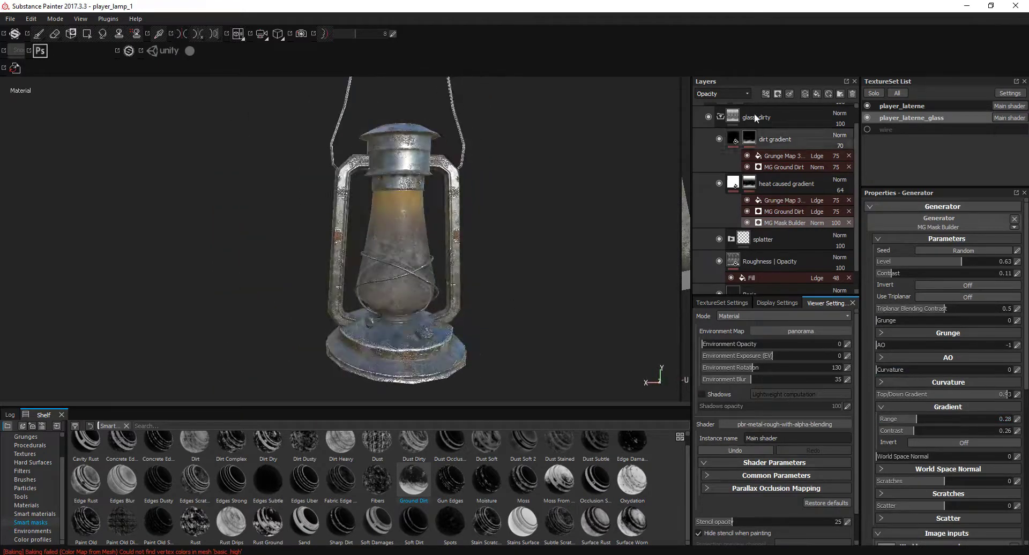
{"action": "left_click", "coordinate": [839, 190]}
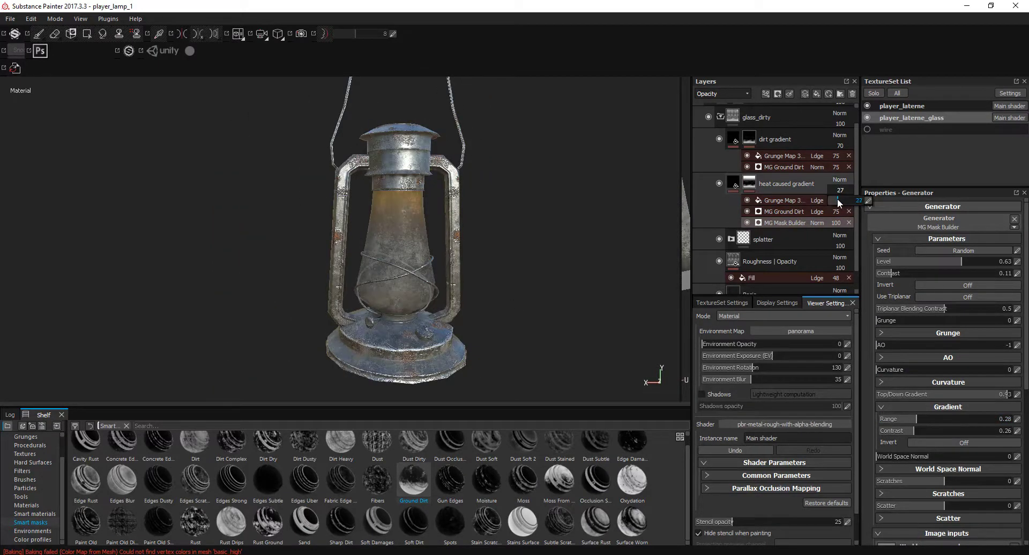
- Hide the heat mask's grunge map and ground dirt effects, then restore them with undo
{"action": "scroll", "coordinate": [418, 203], "scroll_direction": "up", "scroll_amount": 2}
{"action": "scroll", "coordinate": [418, 204], "scroll_direction": "up", "scroll_amount": 3}
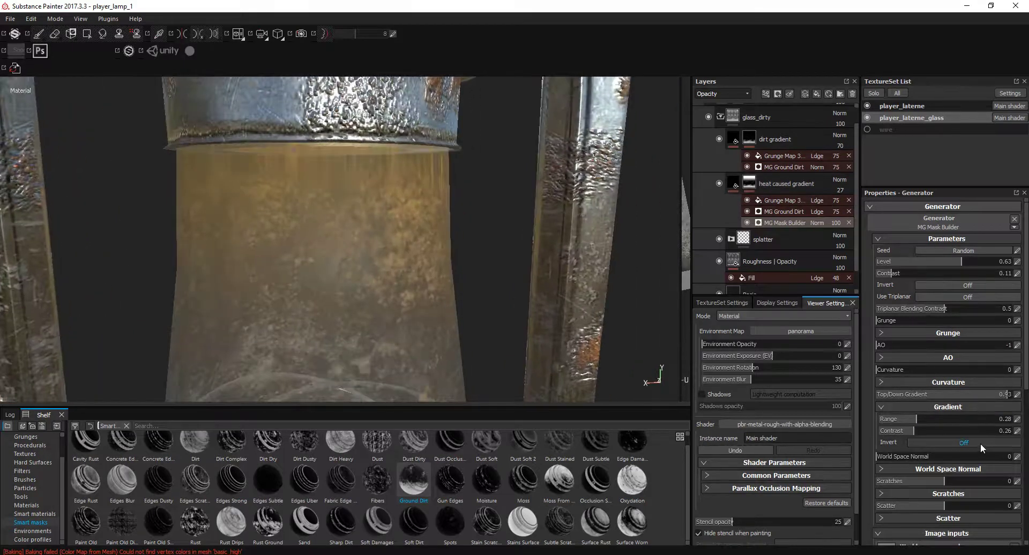
{"action": "left_click", "coordinate": [747, 211]}
{"action": "left_click", "coordinate": [747, 200]}
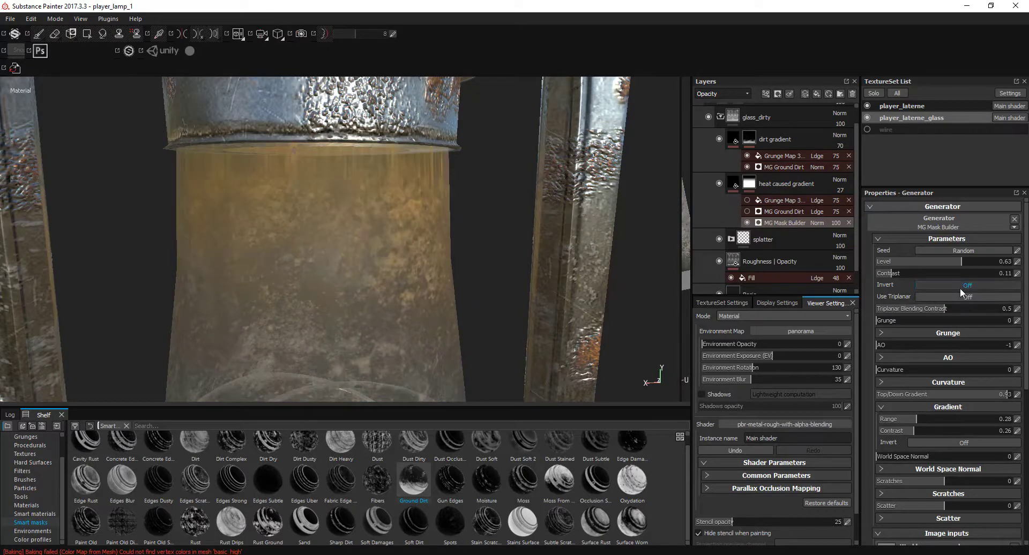
{"action": "key", "text": "ctrl+z"}
{"action": "key", "text": "ctrl+z"}
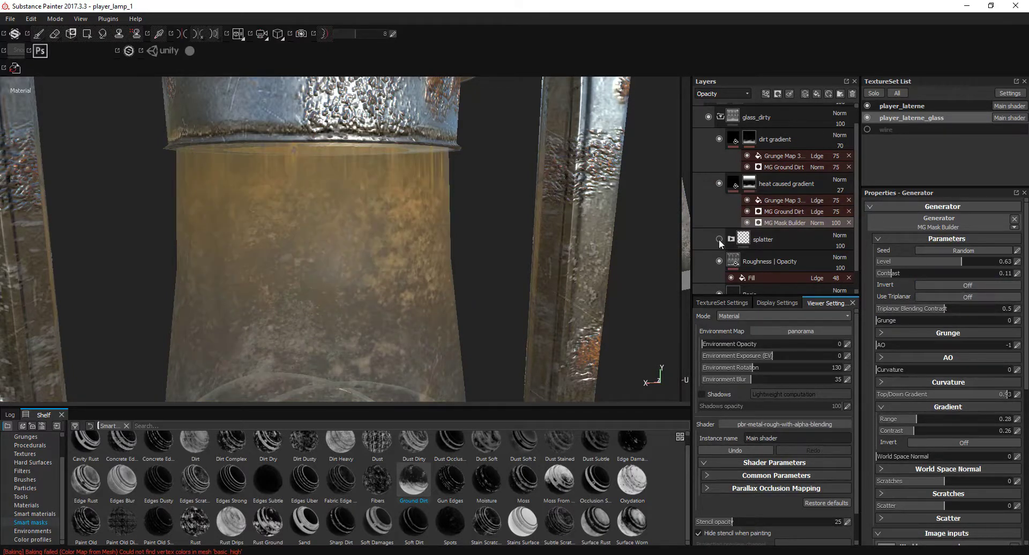
- Set the glass Roughness | Opacity fill's UV scale to 2.18 and check the finer spots
{"action": "left_click", "coordinate": [719, 260]}
{"action": "key", "text": "f"}
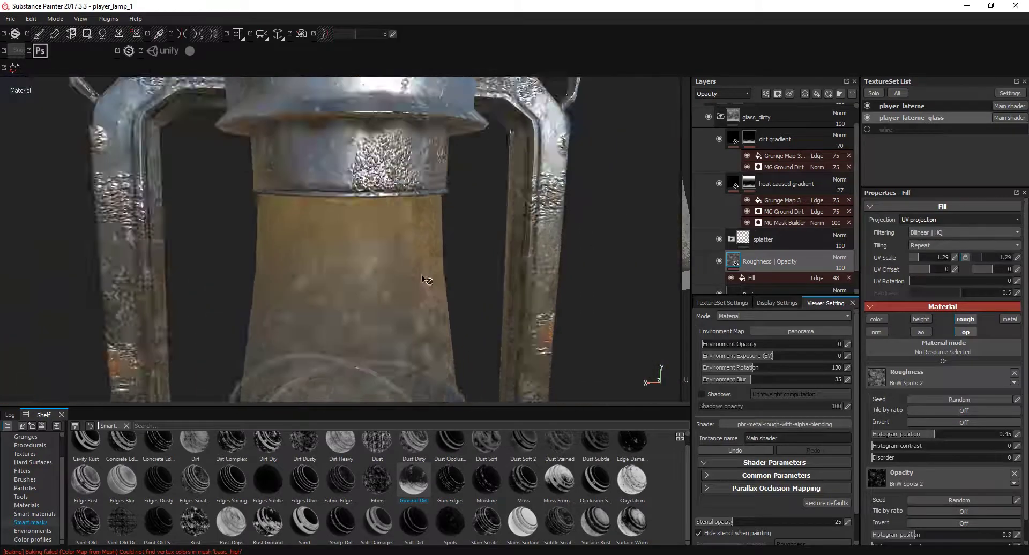
{"action": "left_click_drag", "start_coordinate": [919, 257], "coordinate": [922, 256]}
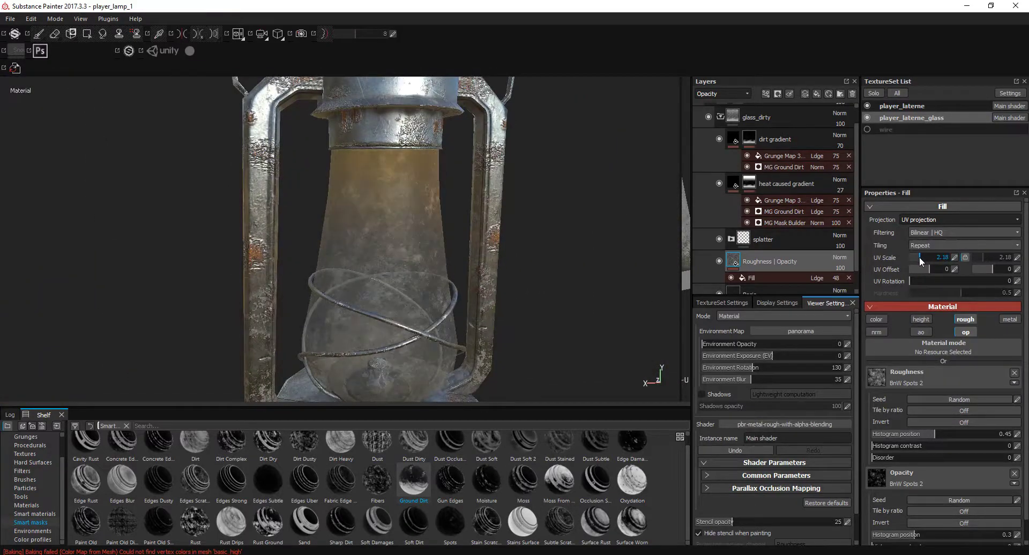
{"action": "left_click_drag", "start_coordinate": [386, 268], "coordinate": [356, 276], "text": "alt"}
{"action": "scroll", "coordinate": [356, 276], "scroll_direction": "down", "scroll_amount": 5}
{"action": "scroll", "coordinate": [515, 319], "scroll_direction": "down", "scroll_amount": 2}
{"action": "scroll", "coordinate": [514, 319], "scroll_direction": "up", "scroll_amount": 3}
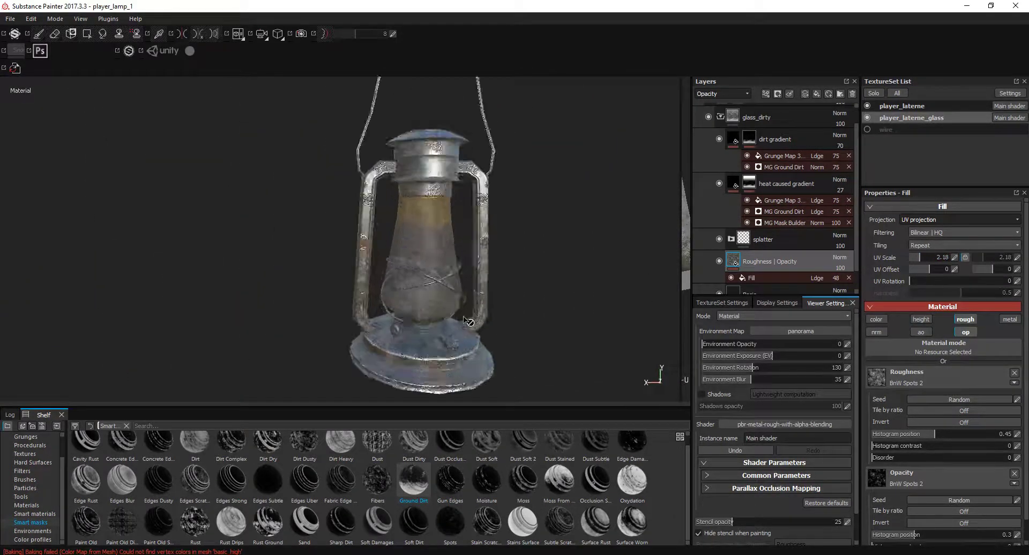
{"action": "scroll", "coordinate": [514, 319], "scroll_direction": "up", "scroll_amount": 4}
{"action": "scroll", "coordinate": [785, 201], "scroll_direction": "up", "scroll_amount": 1}
{"action": "left_click", "coordinate": [778, 175]}
- Select the dirt gradient layer and view the base colour channel
{"action": "left_click", "coordinate": [772, 186]}
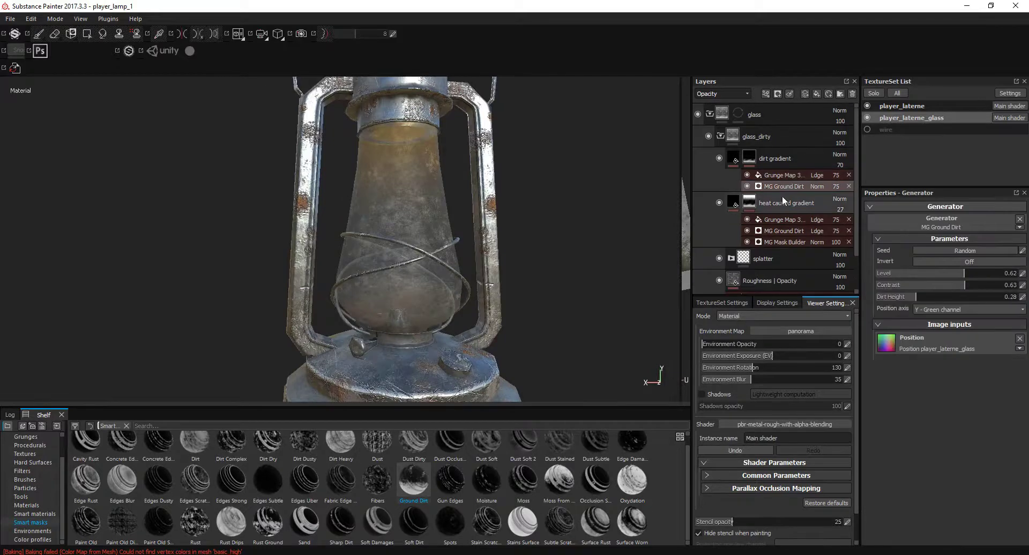
{"action": "left_click", "coordinate": [783, 220]}
{"action": "left_click", "coordinate": [775, 158]}
{"action": "left_click", "coordinate": [723, 94]}
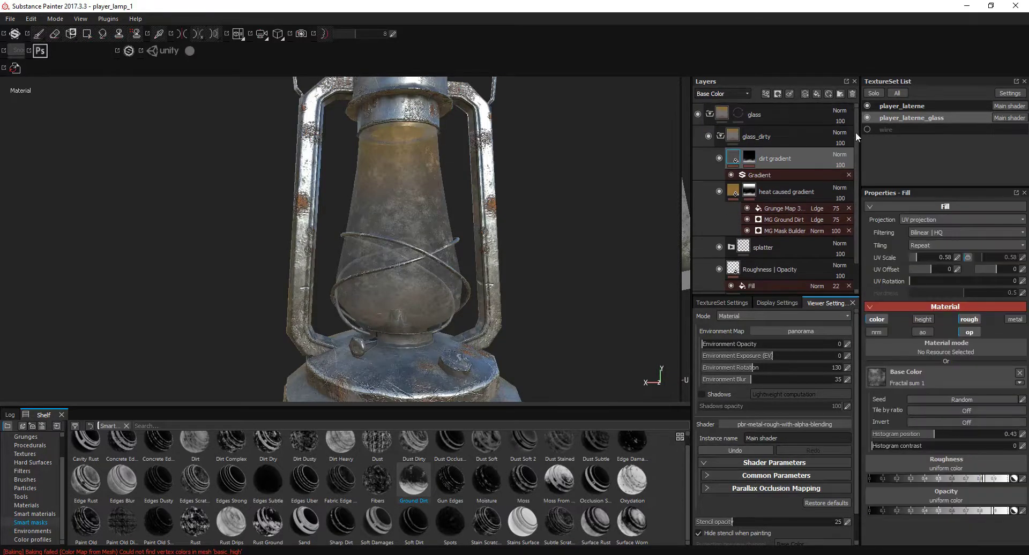
{"action": "scroll", "coordinate": [538, 256], "scroll_direction": "down", "scroll_amount": 5}
- Raise the dirt gradient mask's ground-dirt level to 0.66
{"action": "left_click", "coordinate": [763, 157]}
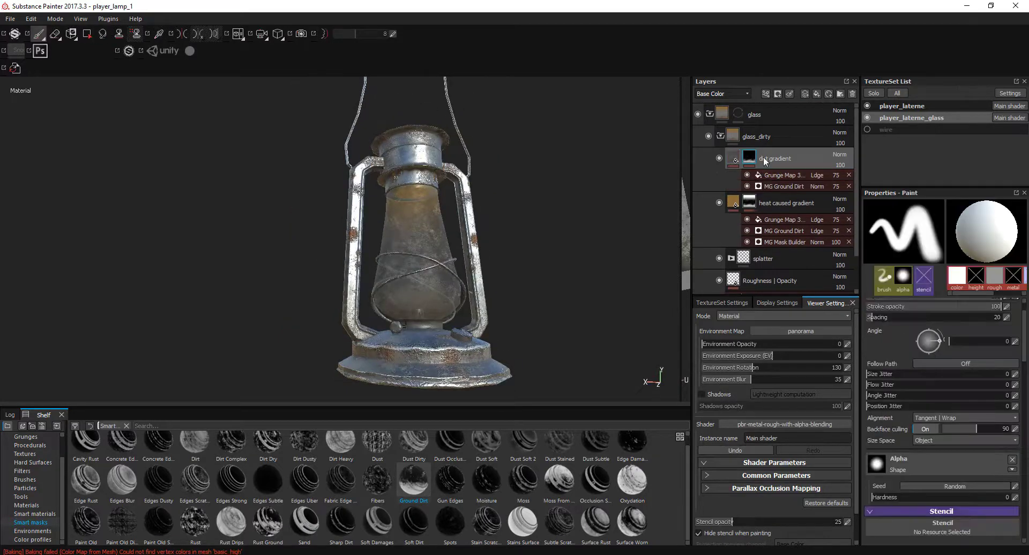
{"action": "left_click", "coordinate": [751, 159]}
{"action": "right_click", "coordinate": [751, 159]}
{"action": "left_click", "coordinate": [789, 336]}
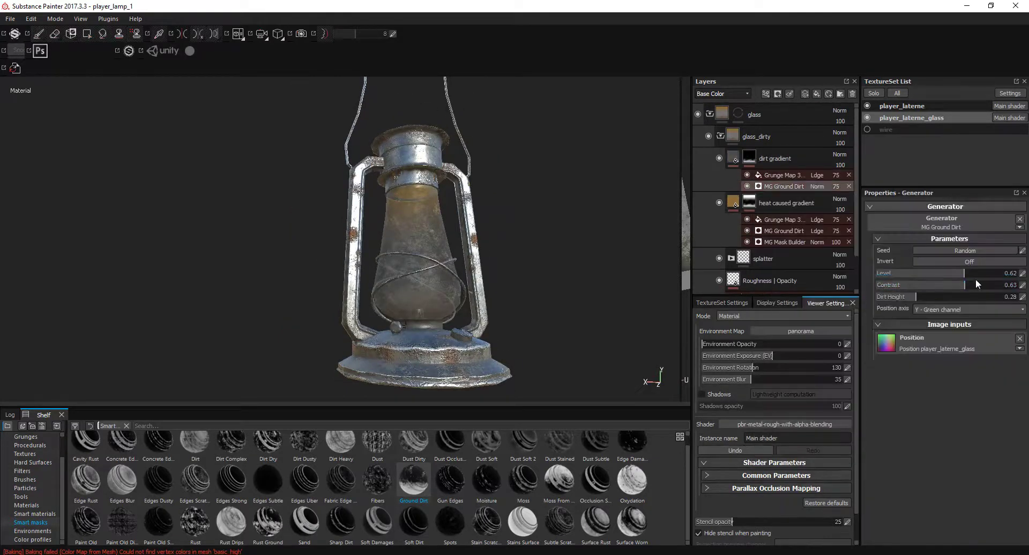
{"action": "left_click", "coordinate": [975, 273]}
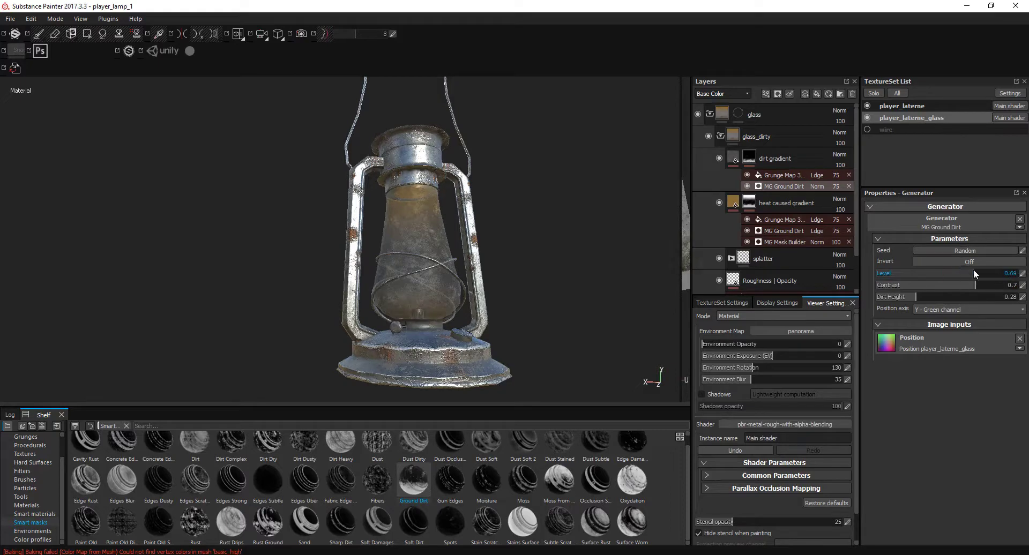
{"action": "scroll", "coordinate": [462, 328], "scroll_direction": "up", "scroll_amount": 5}
- View the opacity channel and set the dirt gradient layer opacity to 100
{"action": "left_click", "coordinate": [722, 94]}
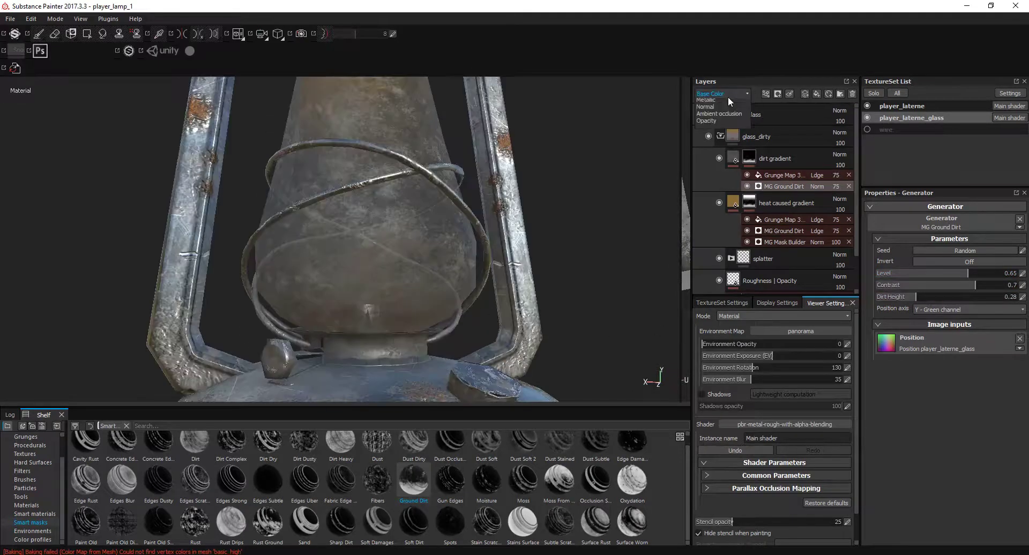
{"action": "left_click", "coordinate": [721, 124]}
{"action": "left_click", "coordinate": [836, 175]}
{"action": "key", "text": "Return"}
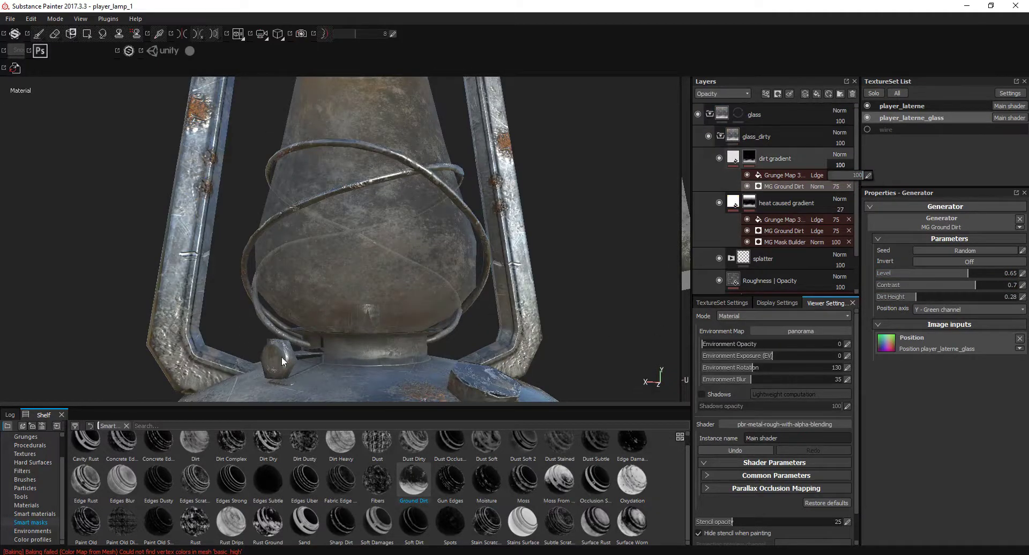
{"action": "scroll", "coordinate": [462, 319], "scroll_direction": "down", "scroll_amount": 5}
{"action": "left_click_drag", "start_coordinate": [461, 319], "coordinate": [482, 319], "text": "alt"}
{"action": "scroll", "coordinate": [482, 319], "scroll_direction": "up", "scroll_amount": 3}
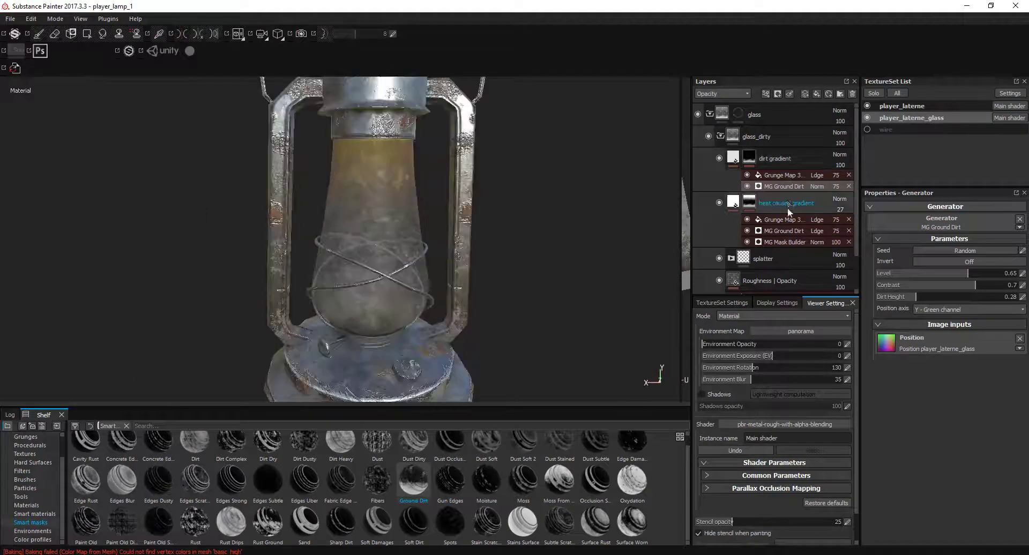
- Raise the heat caused gradient's ground-dirt level to 0.79 and rotate the lighting
{"action": "left_click", "coordinate": [784, 242]}
{"action": "left_click", "coordinate": [783, 230]}
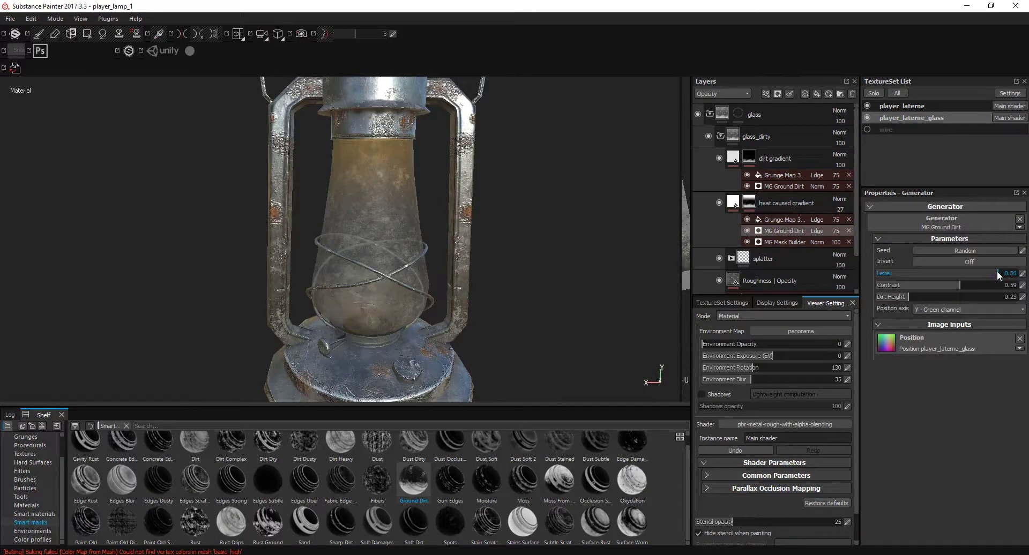
{"action": "left_click_drag", "start_coordinate": [990, 276], "coordinate": [987, 274]}
{"action": "scroll", "coordinate": [542, 304], "scroll_direction": "down", "scroll_amount": 2}
{"action": "scroll", "coordinate": [506, 339], "scroll_direction": "down", "scroll_amount": 3}
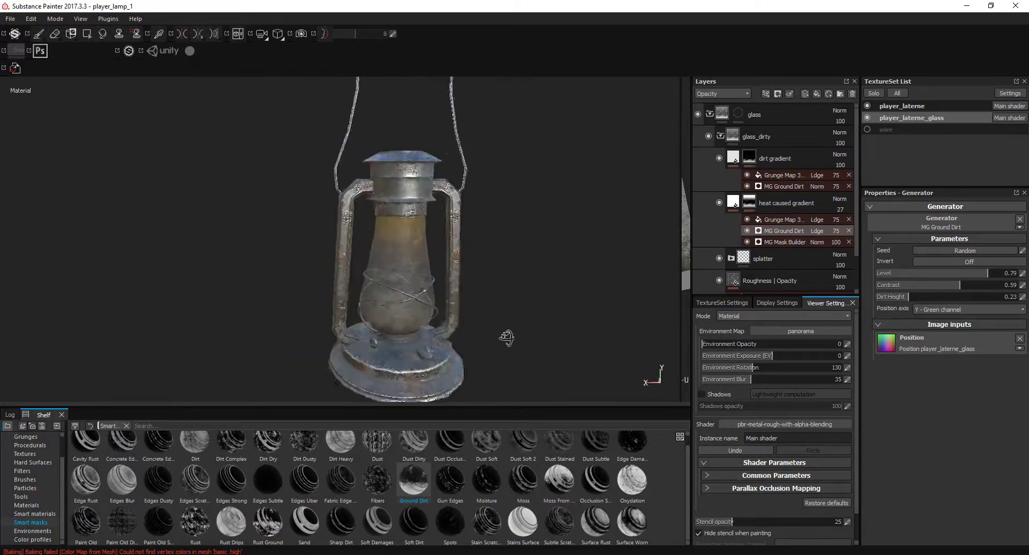
{"action": "scroll", "coordinate": [456, 321], "scroll_direction": "down", "scroll_amount": 2}
{"action": "scroll", "coordinate": [413, 280], "scroll_direction": "up", "scroll_amount": 8}
{"action": "scroll", "coordinate": [413, 279], "scroll_direction": "down", "scroll_amount": 3}
{"action": "right_click_drag", "start_coordinate": [569, 285], "coordinate": [577, 247], "text": "shift"}
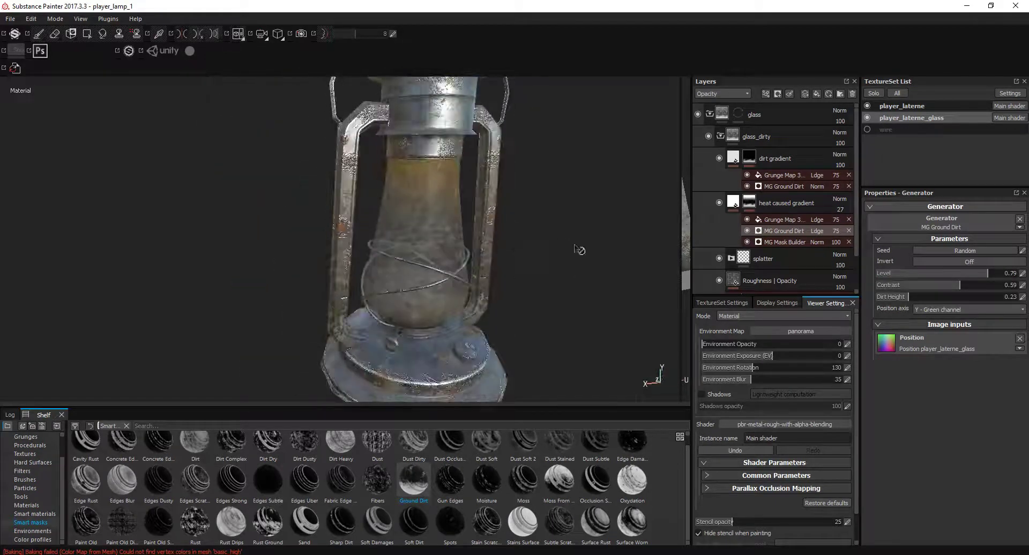
- Save the project as player_lamp_2
{"action": "left_click", "coordinate": [7, 21]}
{"action": "left_click", "coordinate": [32, 70]}
{"action": "left_click", "coordinate": [182, 108]}
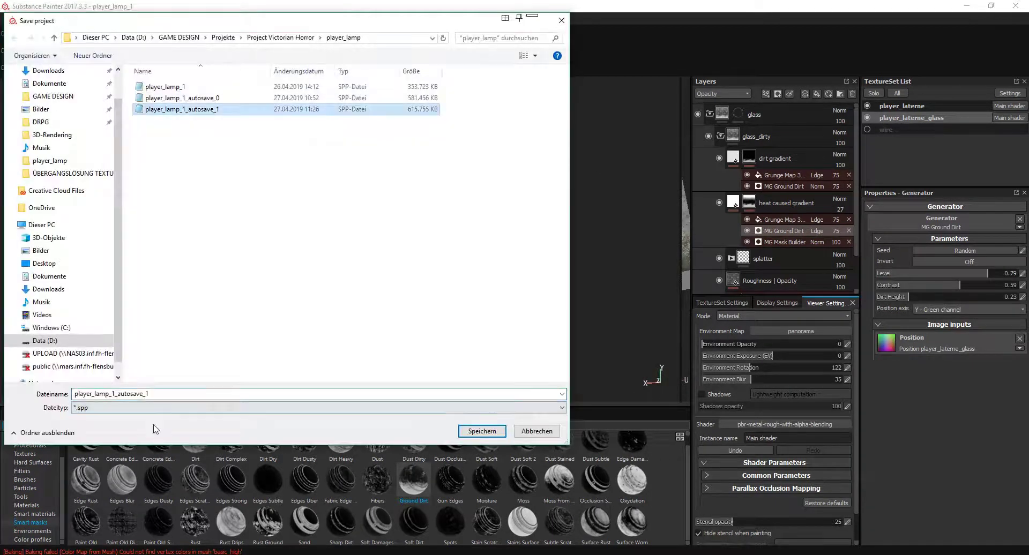
{"action": "left_click_drag", "start_coordinate": [152, 394], "coordinate": [111, 394]}
{"action": "type", "text": "2"}
{"action": "key", "text": "Return"}
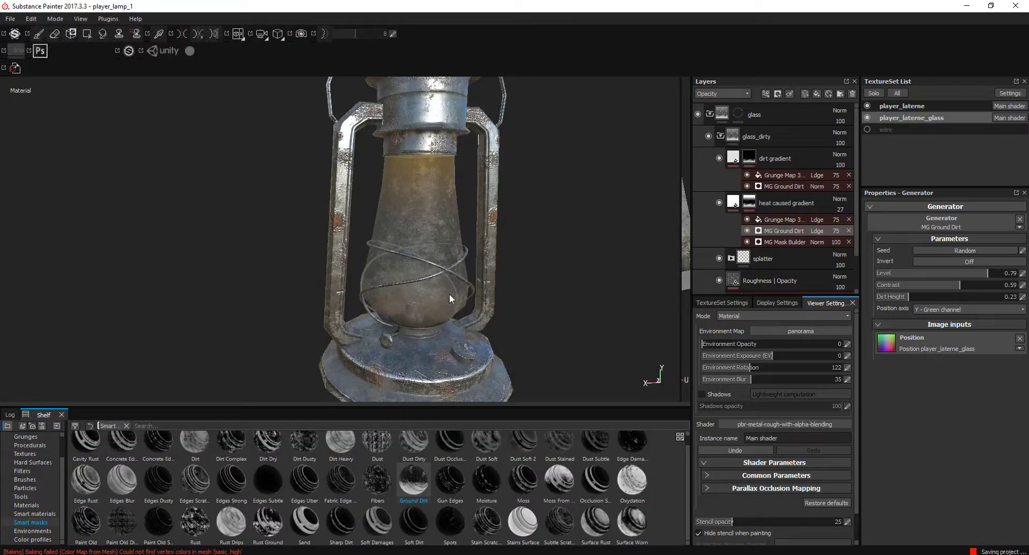
{"action": "scroll", "coordinate": [524, 293], "scroll_direction": "up", "scroll_amount": 3}
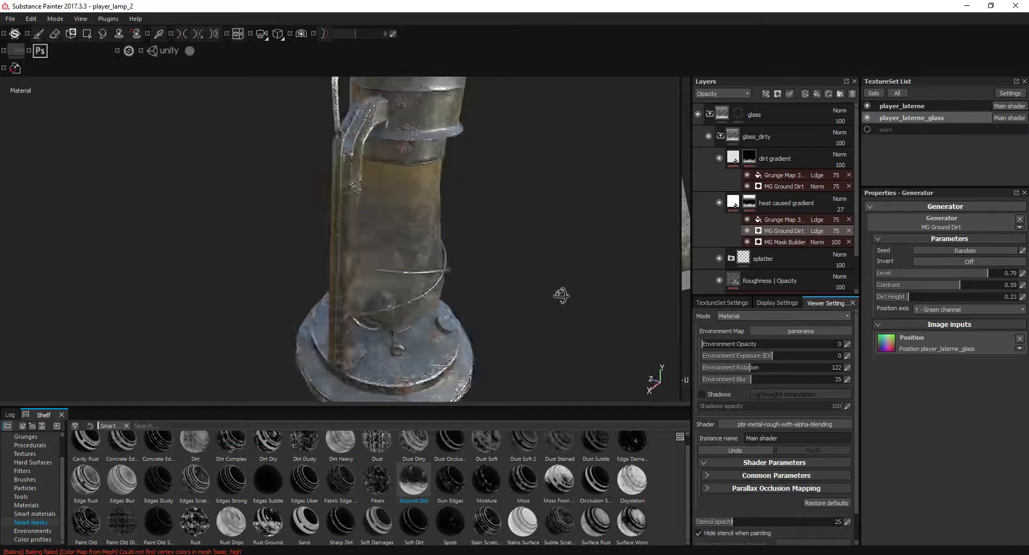
{"action": "scroll", "coordinate": [562, 293], "scroll_direction": "up", "scroll_amount": 5}
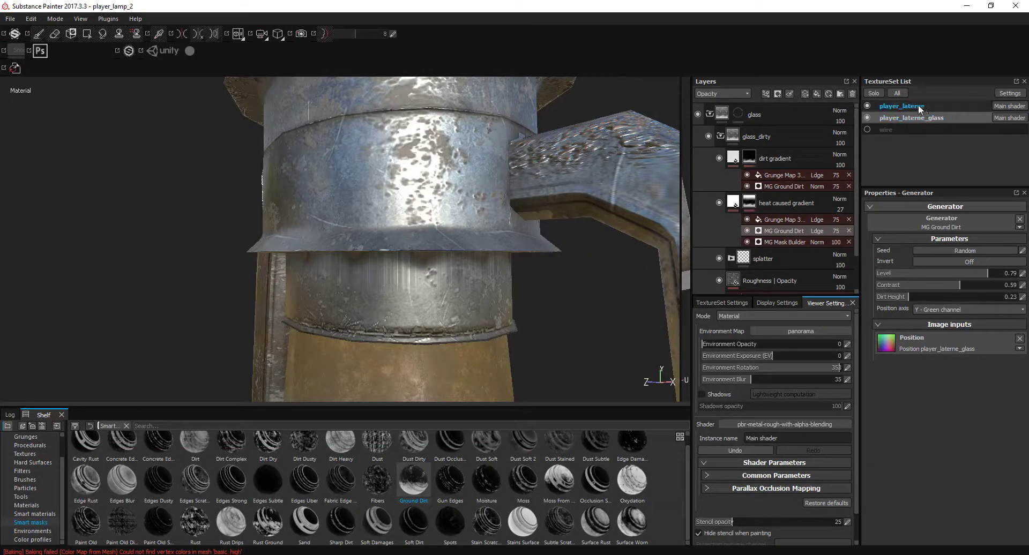
- Switch to the player_laterne texture set and make the Steel Stained Dirt layer visible
{"action": "left_click", "coordinate": [921, 107]}
{"action": "left_click", "coordinate": [709, 157]}
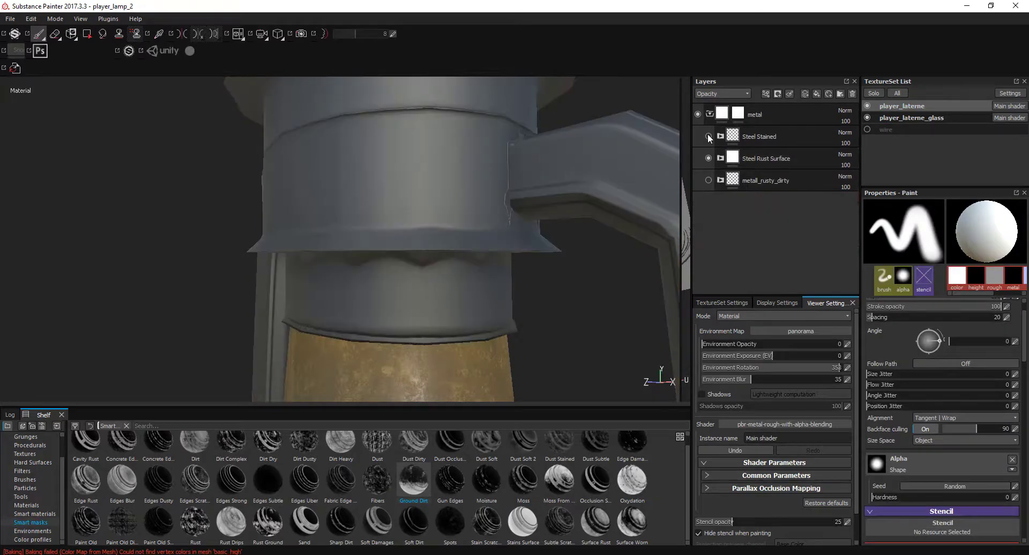
{"action": "left_click", "coordinate": [720, 136]}
{"action": "left_click", "coordinate": [719, 247]}
{"action": "scroll", "coordinate": [720, 238], "scroll_direction": "down", "scroll_amount": 3}
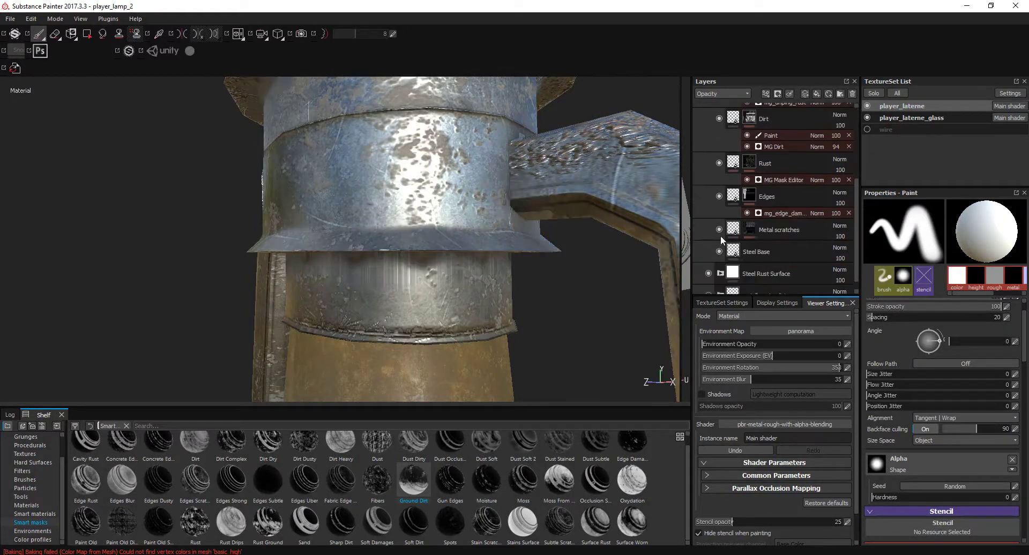
{"action": "left_click", "coordinate": [750, 232]}
{"action": "left_click", "coordinate": [782, 246]}
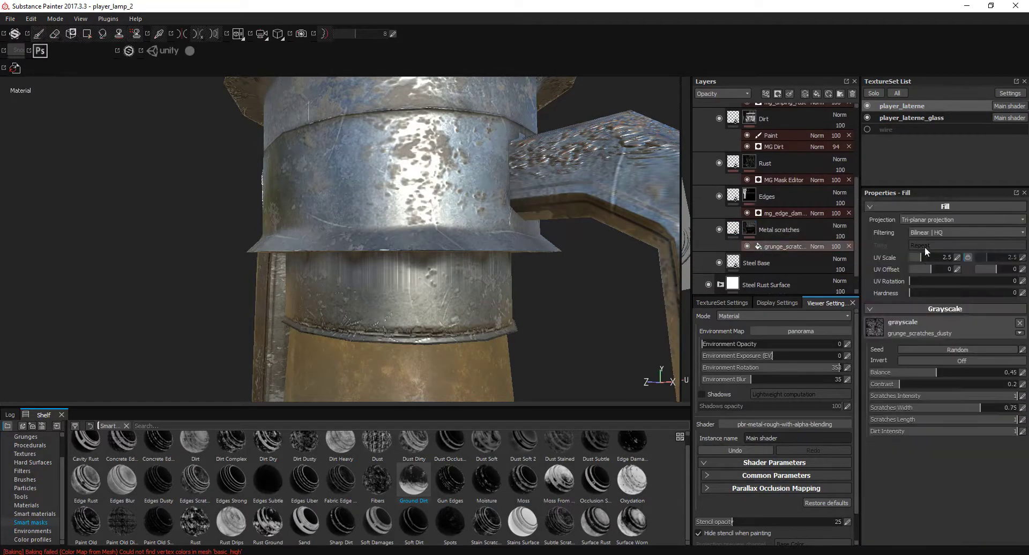
- Orbit around the lamp and review the Steel Base and Metal scratches layers
{"action": "mouse_move", "coordinate": [486, 243]}
{"action": "right_mouse_down", "text": "alt"}
{"action": "mouse_move", "coordinate": [472, 272]}
{"action": "mouse_move", "coordinate": [509, 262]}
{"action": "mouse_move", "coordinate": [455, 248]}
{"action": "right_mouse_up", "text": "alt"}
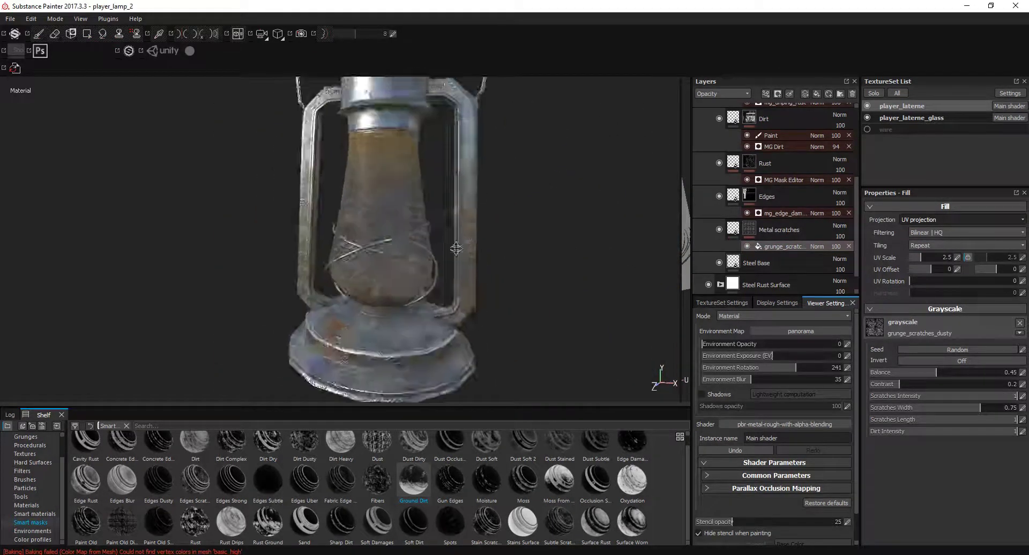
{"action": "left_click_drag", "start_coordinate": [455, 248], "coordinate": [428, 284], "text": "alt"}
{"action": "right_click_drag", "start_coordinate": [429, 284], "coordinate": [417, 302], "text": "alt"}
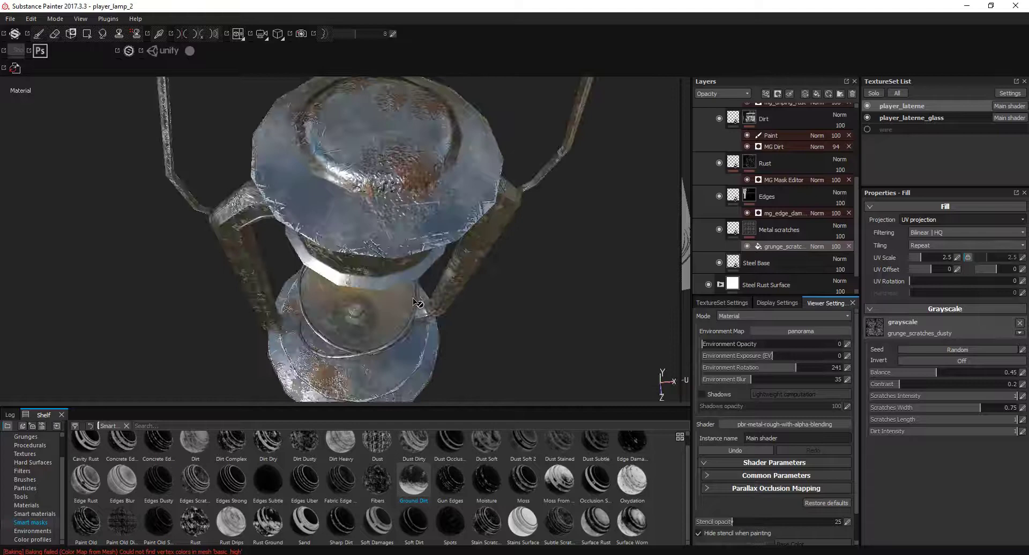
{"action": "left_click_drag", "start_coordinate": [416, 303], "coordinate": [466, 269], "text": "alt"}
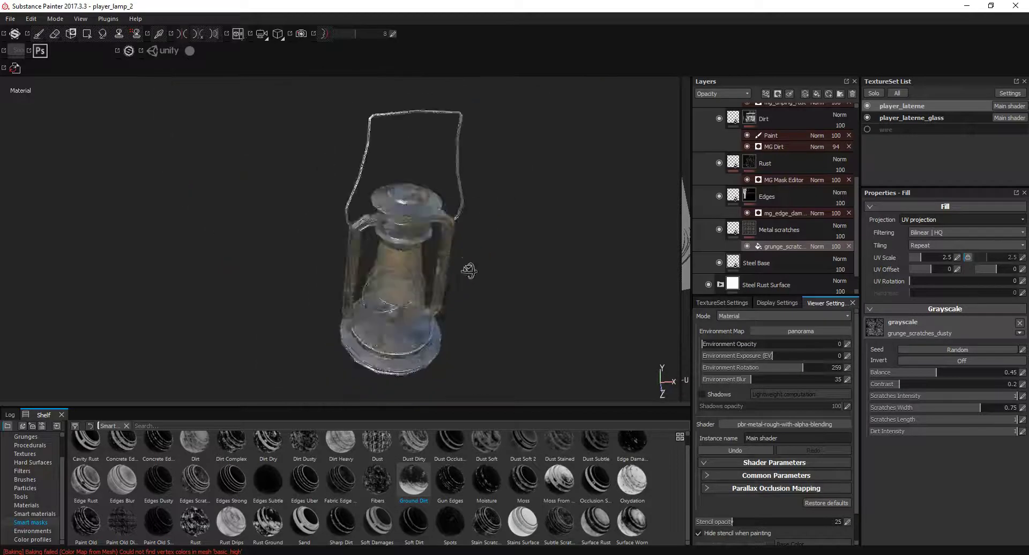
{"action": "right_click_drag", "start_coordinate": [466, 269], "coordinate": [443, 218], "text": "alt"}
{"action": "scroll", "coordinate": [783, 236], "scroll_direction": "down", "scroll_amount": 1}
{"action": "left_click", "coordinate": [731, 243]}
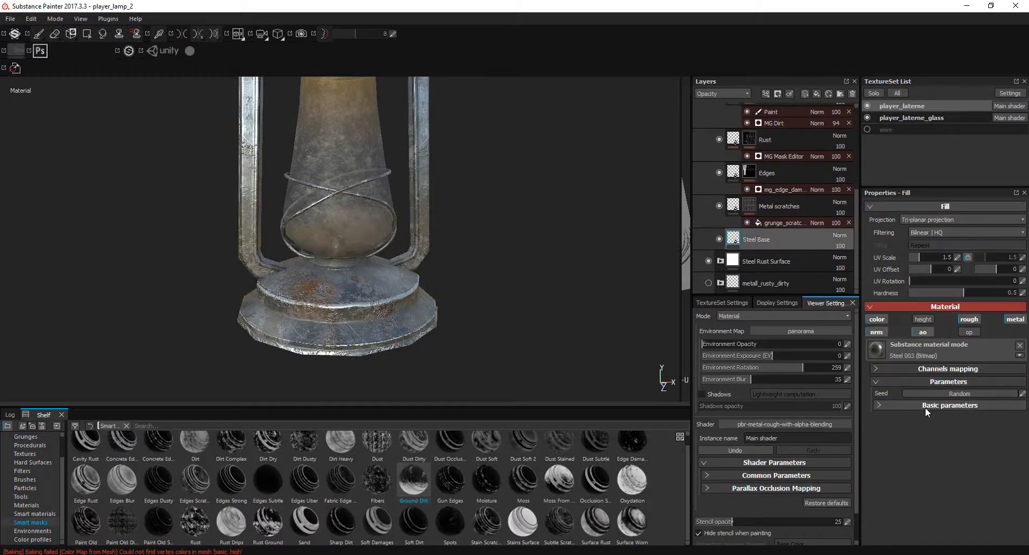
{"action": "left_click", "coordinate": [760, 208]}
{"action": "scroll", "coordinate": [776, 214], "scroll_direction": "up", "scroll_amount": 1}
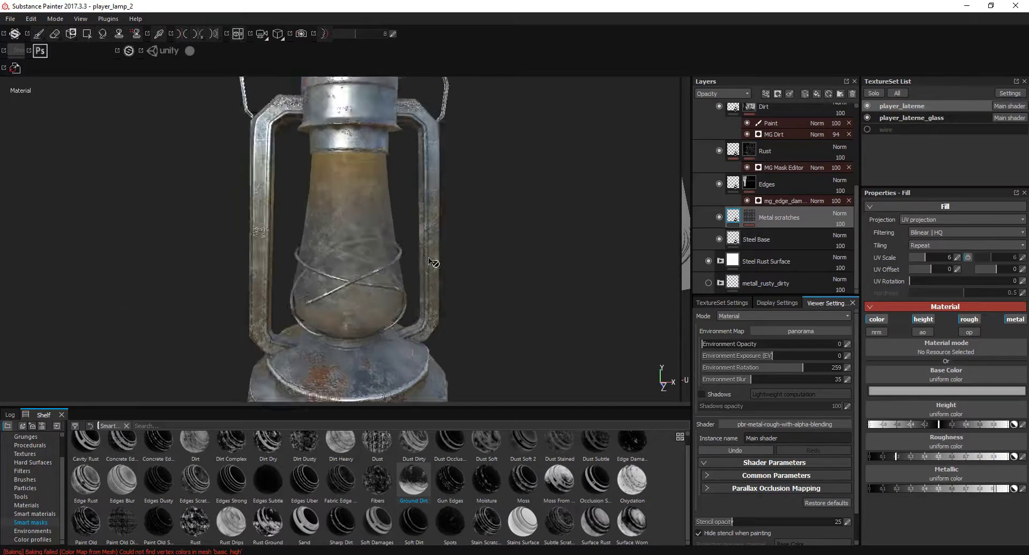
- Hide all panels and orbit the full-screen view of the lantern
{"action": "key", "text": "Tab"}
{"action": "mouse_move", "coordinate": [616, 307]}
{"action": "left_mouse_down", "text": "alt"}
{"action": "mouse_move", "coordinate": [608, 280]}
{"action": "mouse_move", "coordinate": [558, 349]}
{"action": "left_mouse_up", "text": "alt"}
{"action": "scroll", "coordinate": [608, 282], "scroll_direction": "up", "scroll_amount": 2}
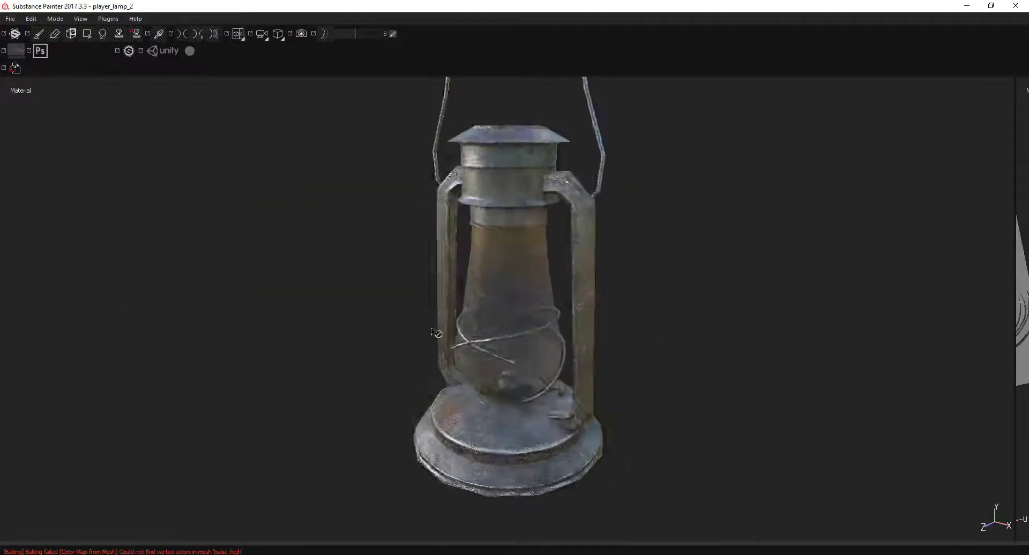
{"action": "scroll", "coordinate": [558, 349], "scroll_direction": "down", "scroll_amount": 2}
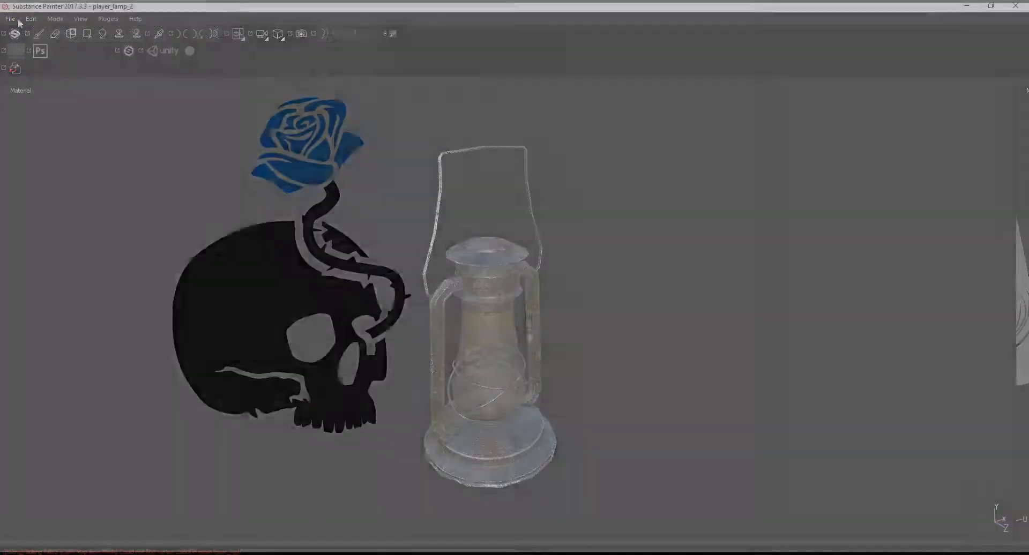